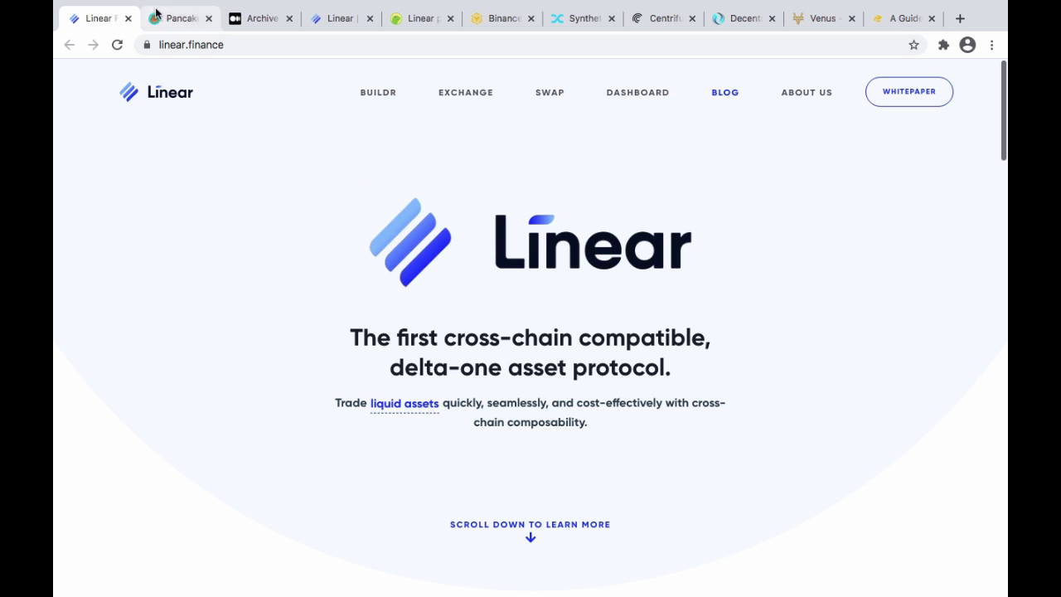
Step: Switch to the PancakeSwap site and look over its home page down to the Cake Stats and Total Value Locked sections
{"action": "mouse_move", "coordinate": [597, 7]}
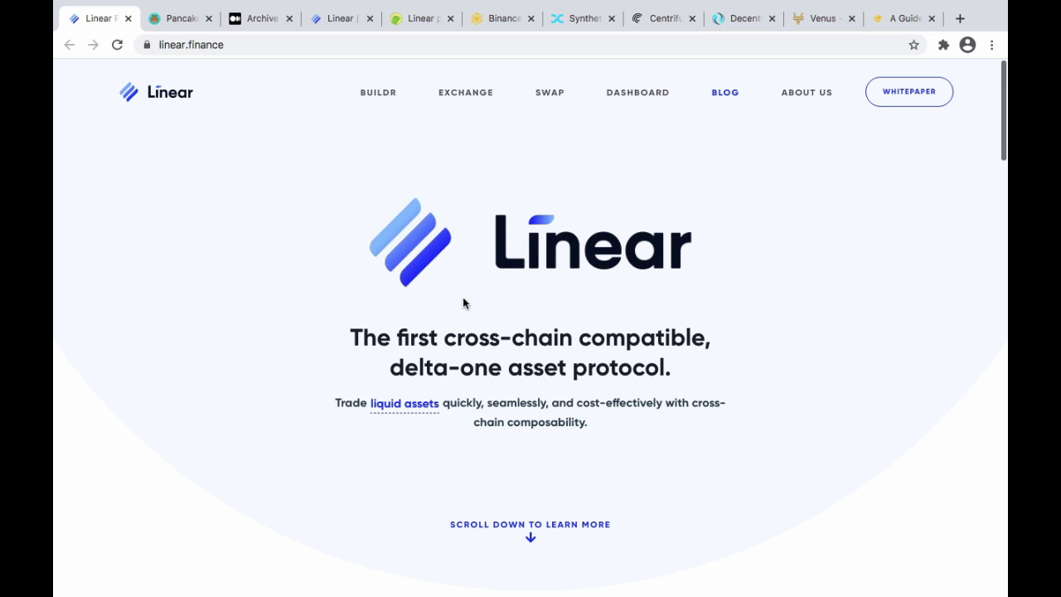
{"action": "left_click", "coordinate": [181, 23]}
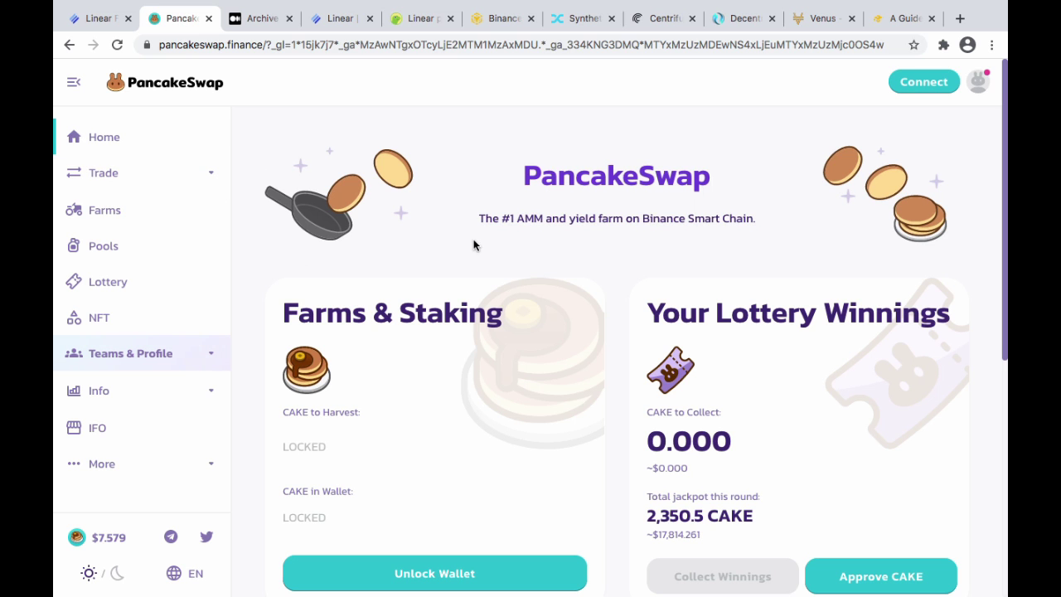
{"action": "scroll", "coordinate": [474, 253], "scroll_direction": "down", "scroll_amount": 3}
{"action": "scroll", "coordinate": [475, 254], "scroll_direction": "down", "scroll_amount": 4}
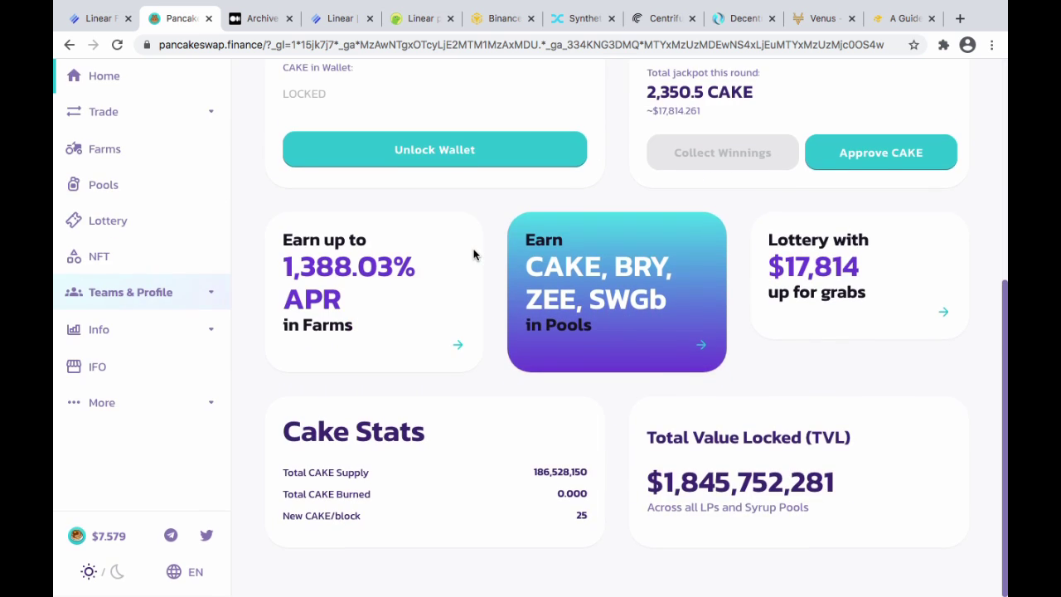
{"action": "scroll", "coordinate": [475, 253], "scroll_direction": "up", "scroll_amount": 1}
{"action": "scroll", "coordinate": [475, 254], "scroll_direction": "down", "scroll_amount": 2}
{"action": "scroll", "coordinate": [474, 254], "scroll_direction": "up", "scroll_amount": 3}
{"action": "scroll", "coordinate": [475, 255], "scroll_direction": "up", "scroll_amount": 3}
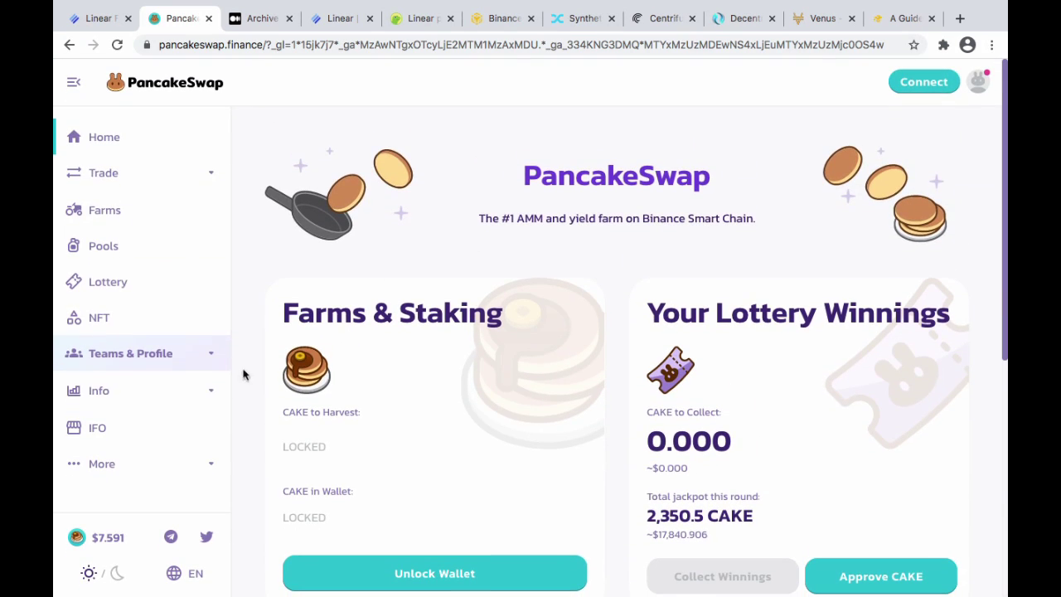
Step: Open the PancakeSwap farms and find the LINA-BUSD LP farm to check its APR
{"action": "left_click", "coordinate": [136, 226]}
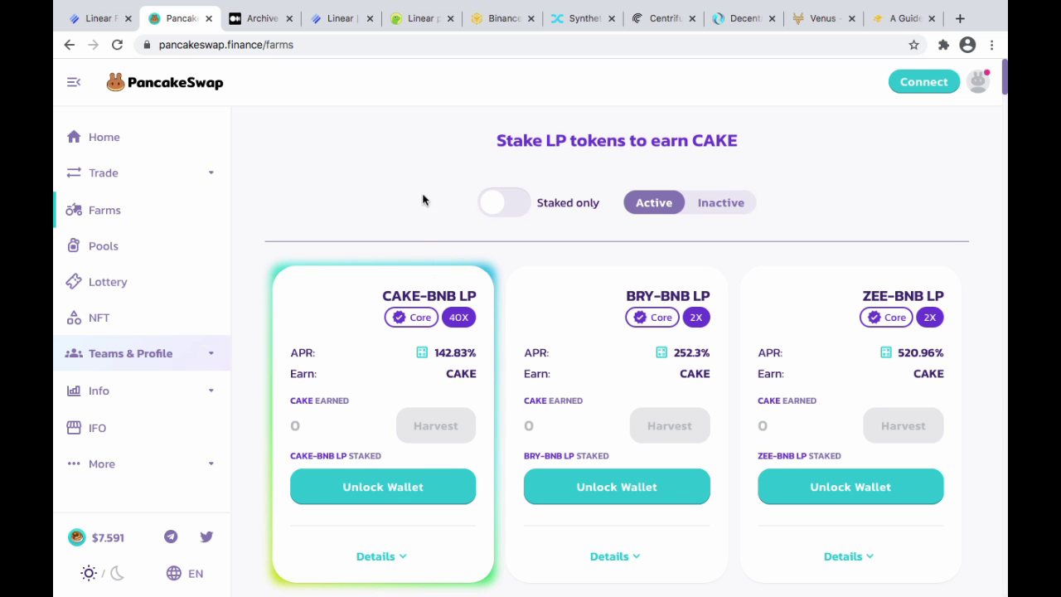
{"action": "scroll", "coordinate": [448, 163], "scroll_direction": "down", "scroll_amount": 3}
{"action": "scroll", "coordinate": [448, 164], "scroll_direction": "down", "scroll_amount": 4}
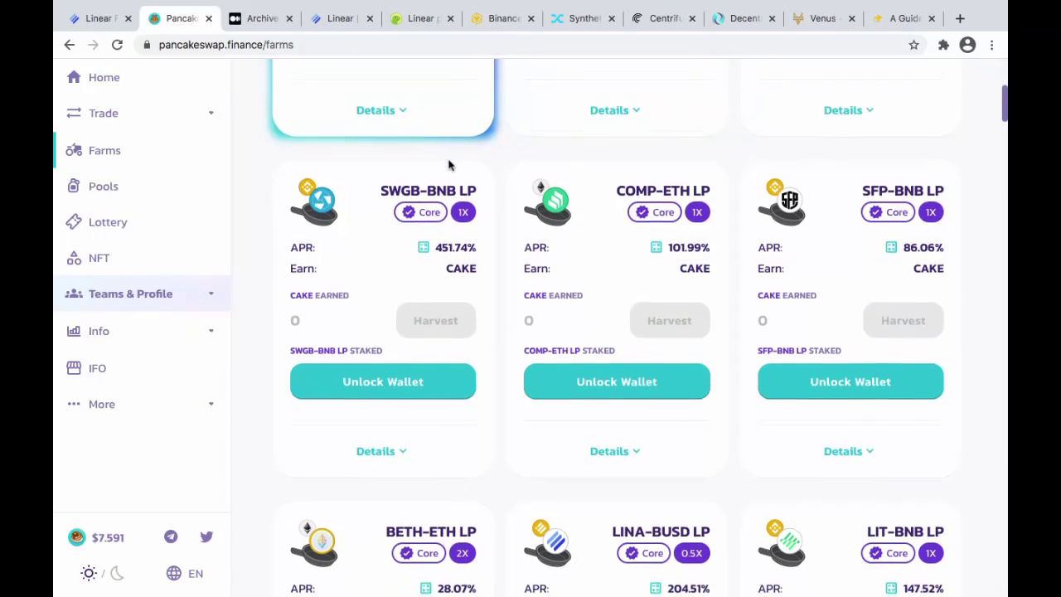
{"action": "scroll", "coordinate": [449, 163], "scroll_direction": "down", "scroll_amount": 2}
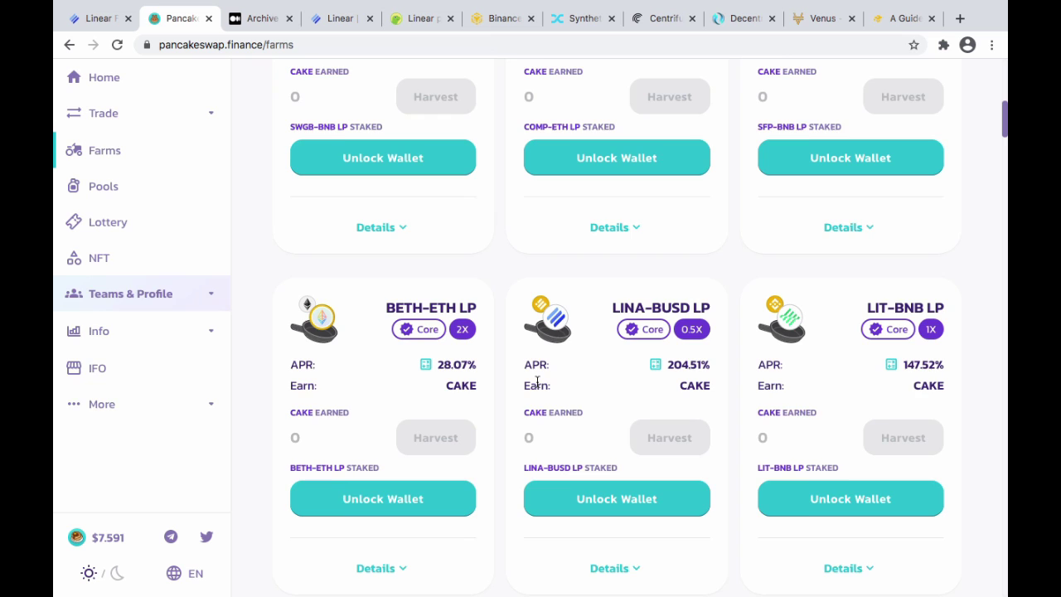
{"action": "scroll", "coordinate": [538, 383], "scroll_direction": "up", "scroll_amount": 1}
{"action": "scroll", "coordinate": [537, 383], "scroll_direction": "down", "scroll_amount": 1}
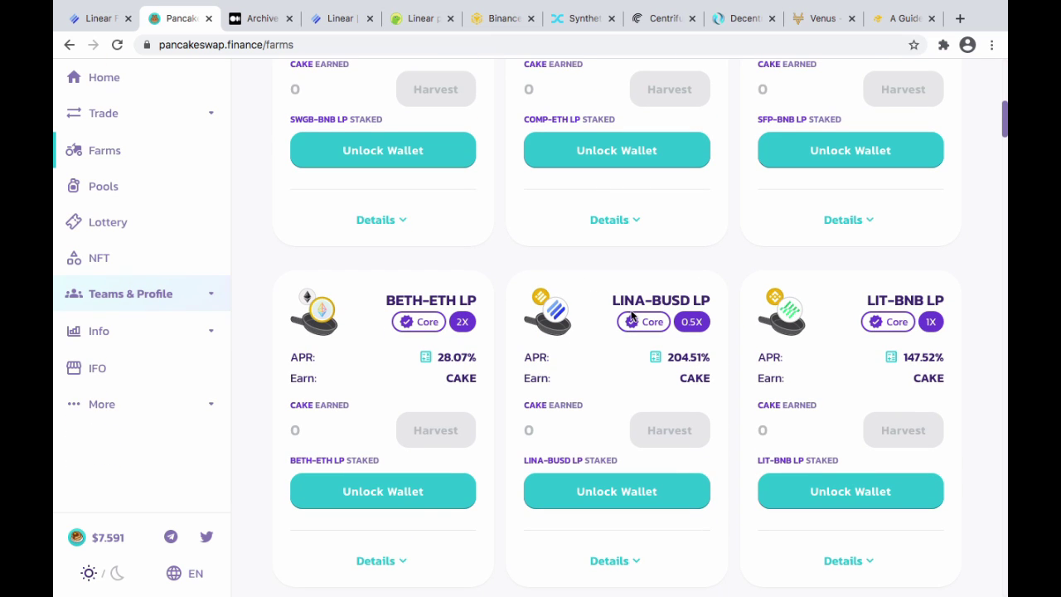
Step: Open the syrup pools and find the LINA Pool to check its APR
{"action": "left_click", "coordinate": [124, 191]}
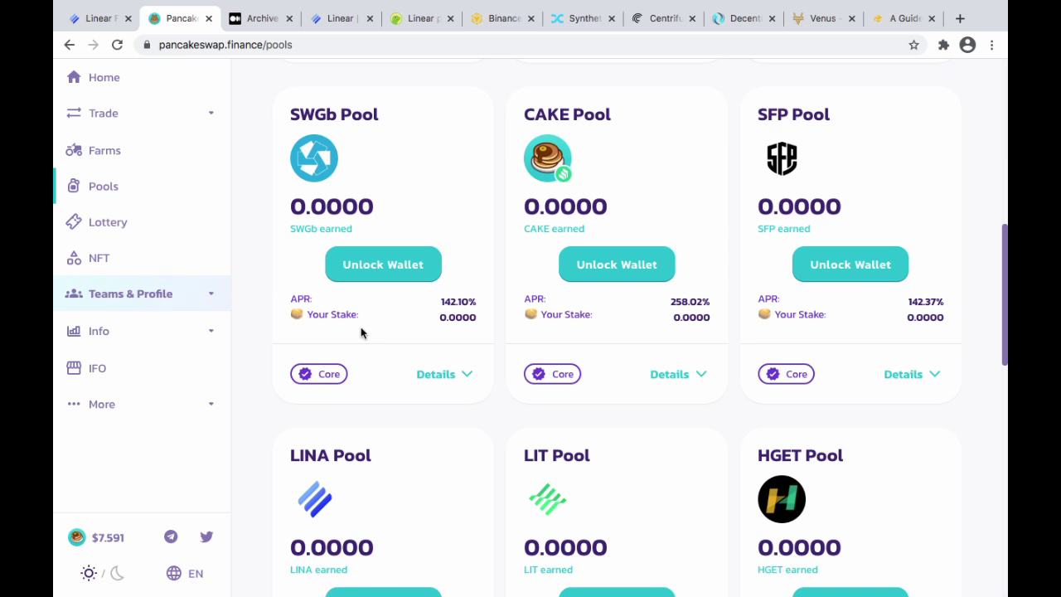
{"action": "scroll", "coordinate": [361, 332], "scroll_direction": "down", "scroll_amount": 4}
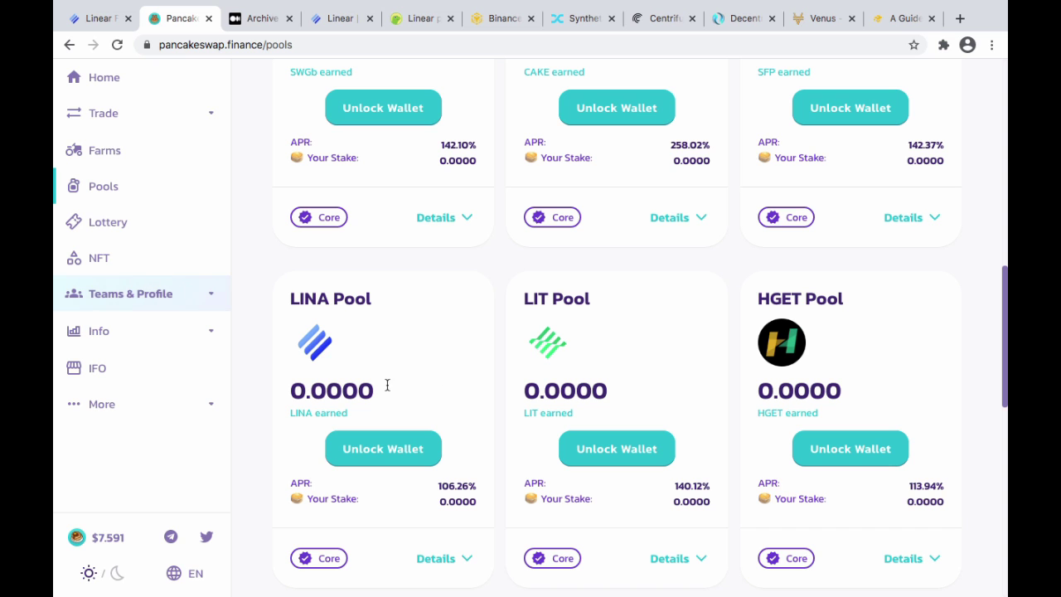
{"action": "scroll", "coordinate": [384, 288], "scroll_direction": "down", "scroll_amount": 3}
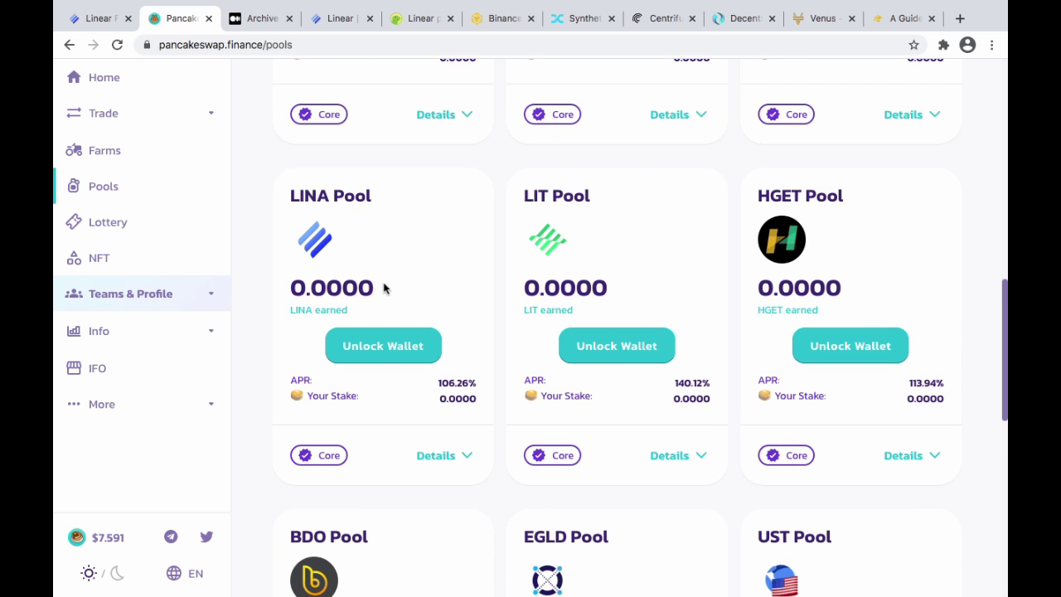
{"action": "scroll", "coordinate": [166, 236], "scroll_direction": "up", "scroll_amount": 8}
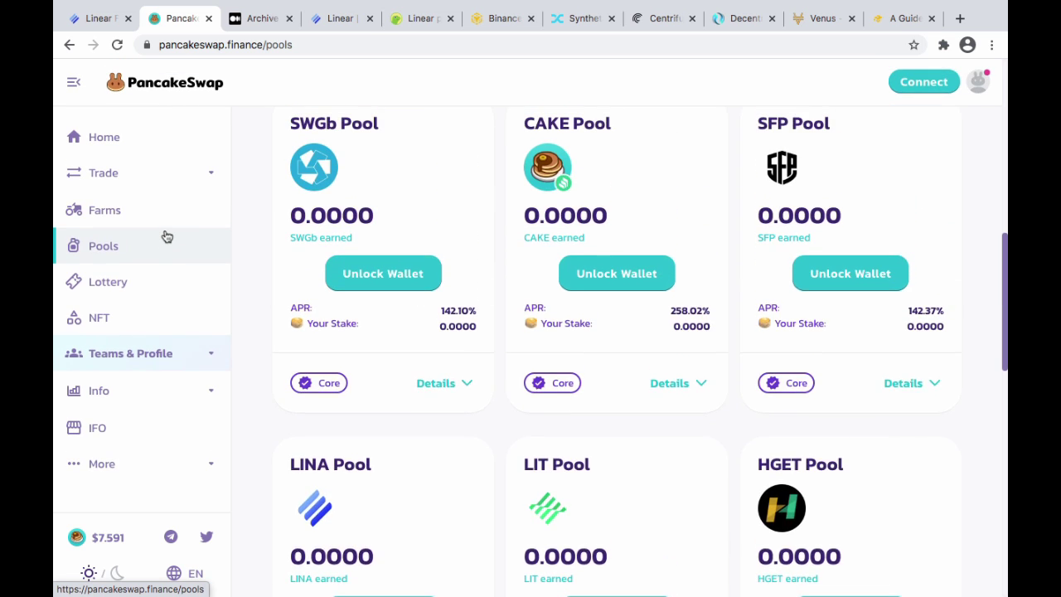
{"action": "scroll", "coordinate": [165, 237], "scroll_direction": "up", "scroll_amount": 3}
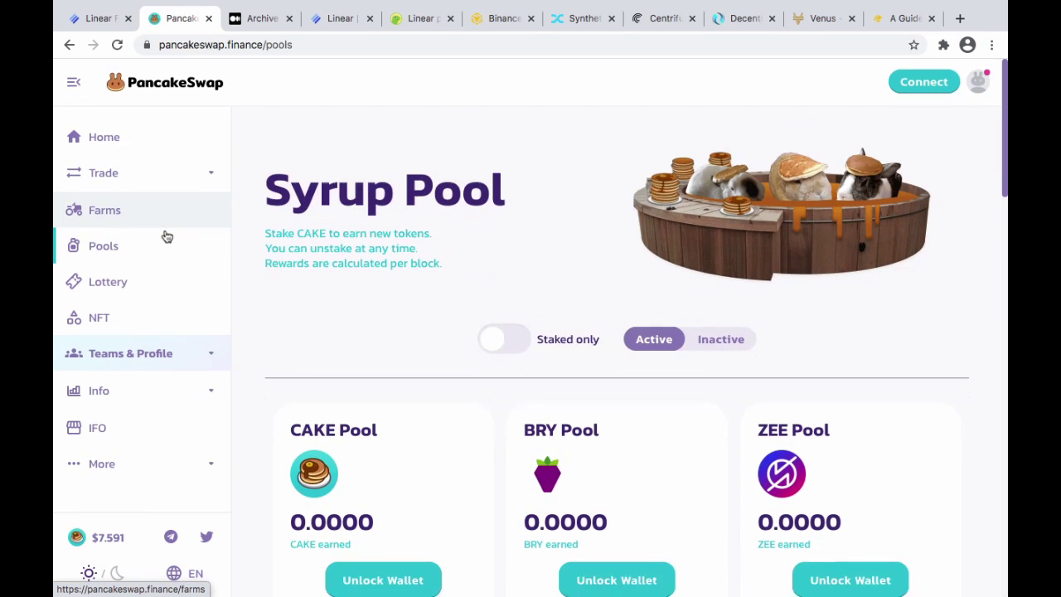
Step: Connect the MetaMask wallet to PancakeSwap and open the token exchange
{"action": "left_click", "coordinate": [925, 83]}
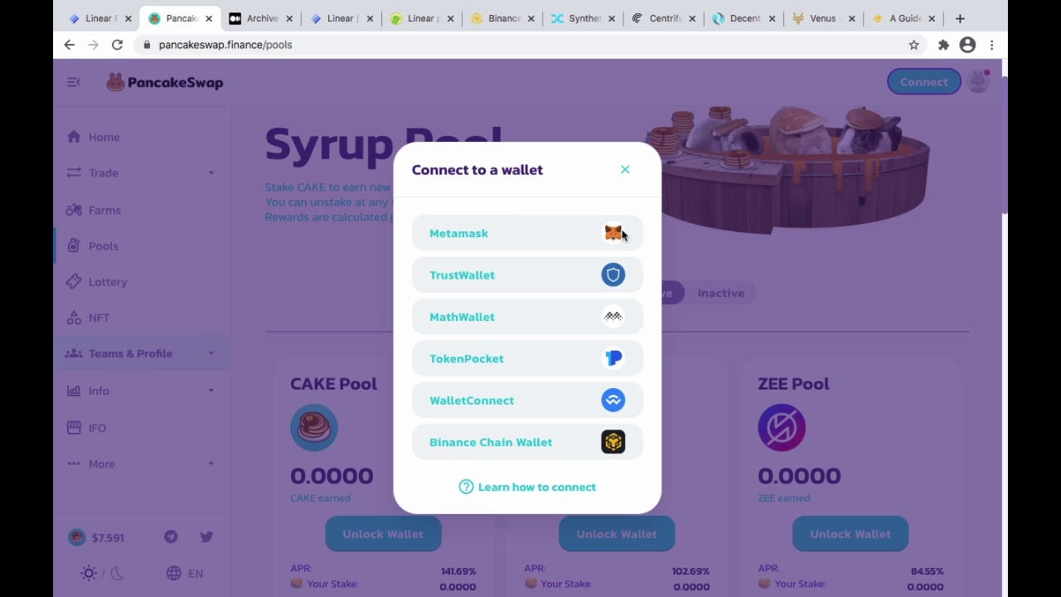
{"action": "left_click", "coordinate": [523, 229]}
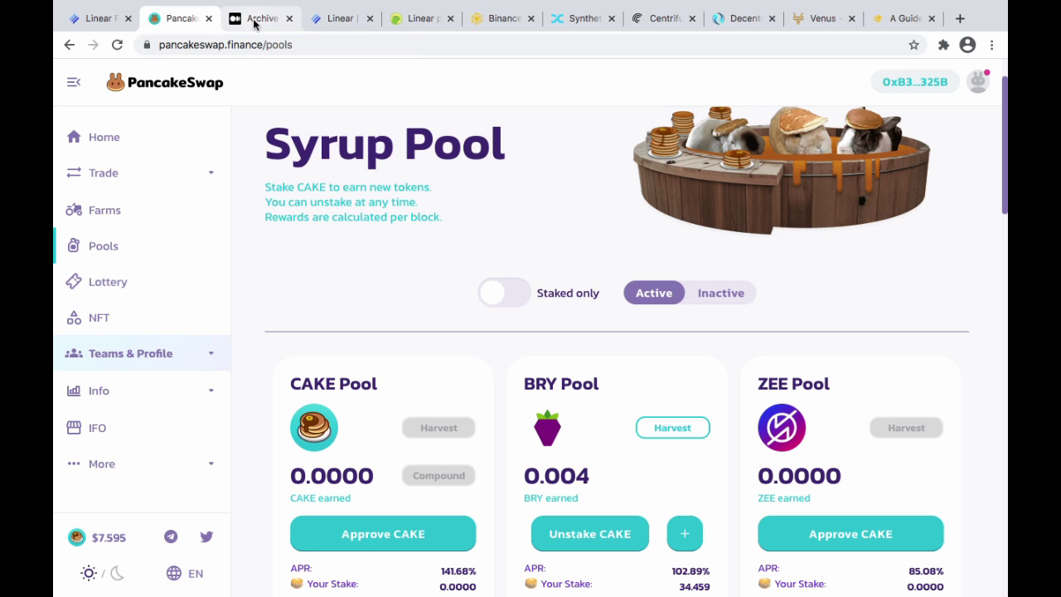
{"action": "scroll", "coordinate": [303, 180], "scroll_direction": "up", "scroll_amount": 2}
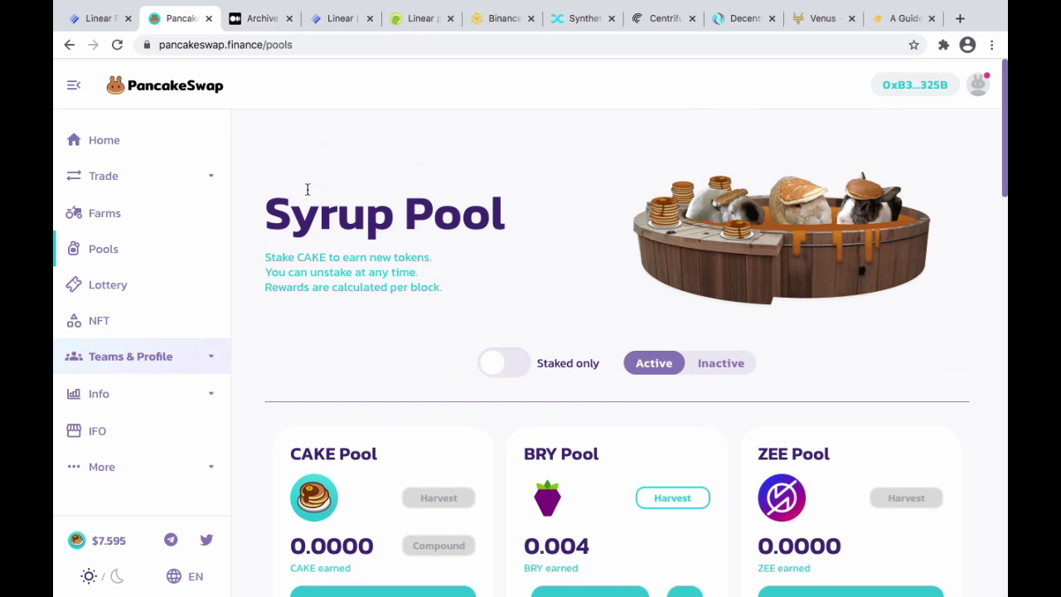
{"action": "left_click", "coordinate": [139, 174]}
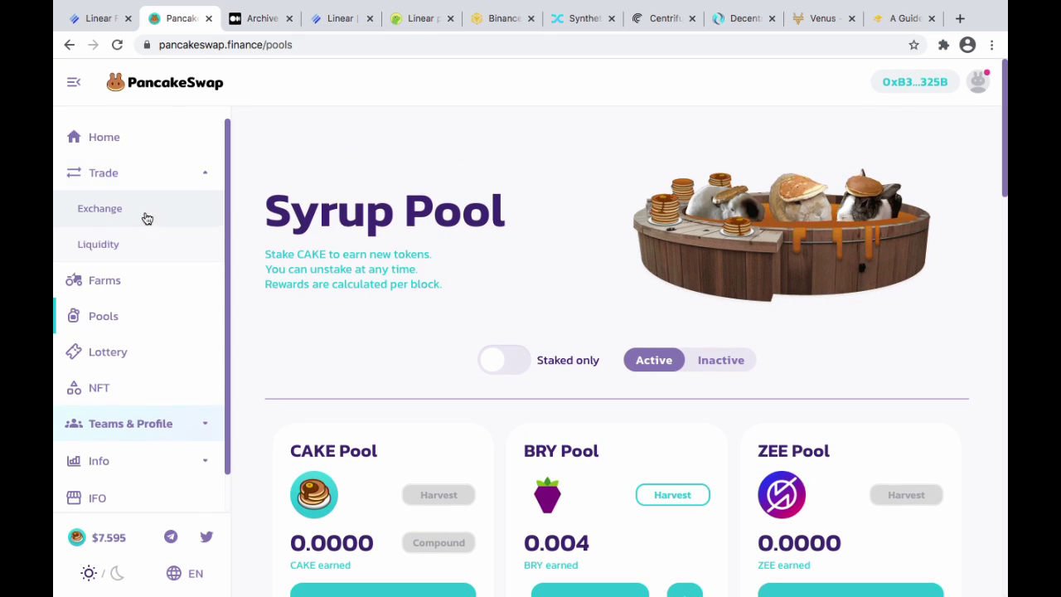
{"action": "left_click", "coordinate": [143, 216]}
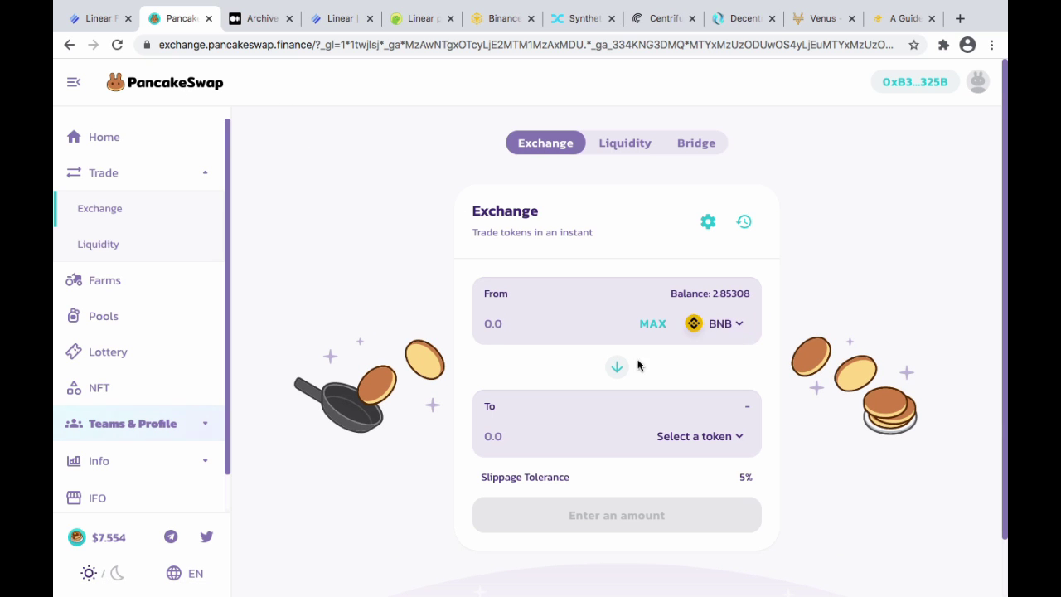
Step: Reverse the exchange direction so BNB is the received token and choose ETH as the token to swap from
{"action": "left_click", "coordinate": [618, 369]}
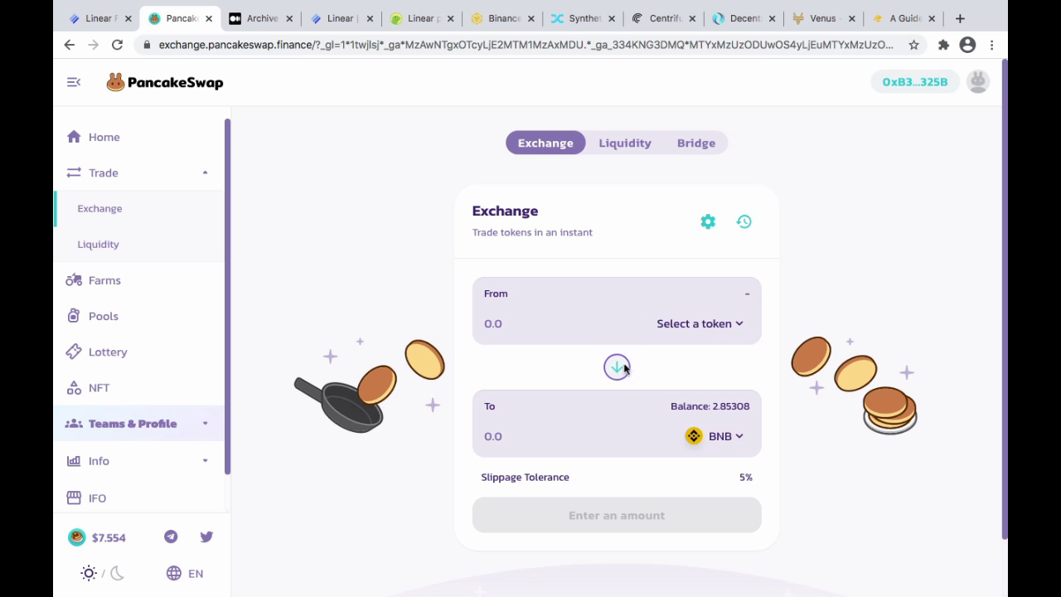
{"action": "left_click", "coordinate": [741, 326]}
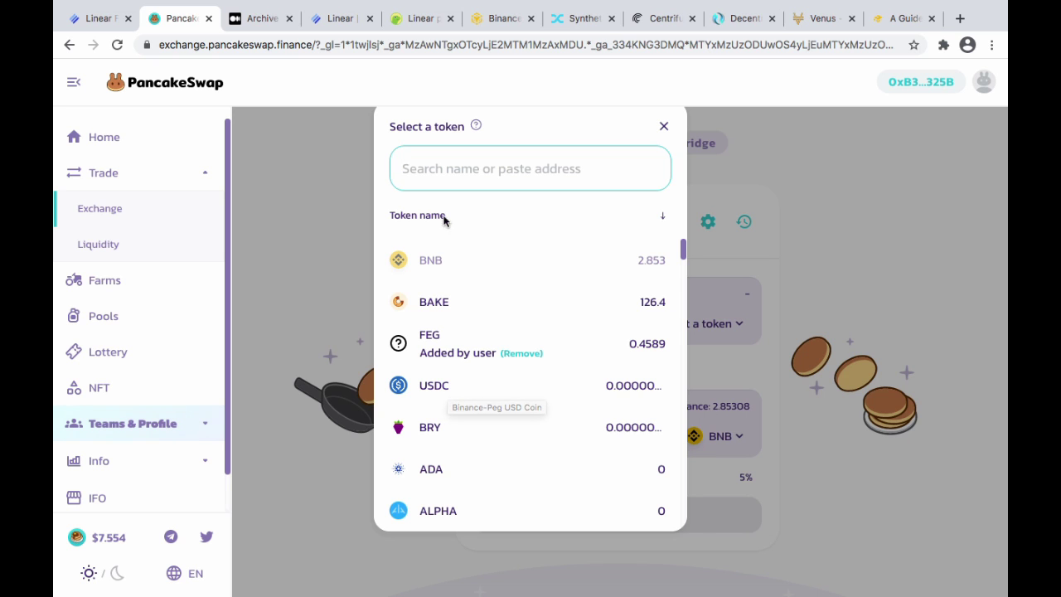
{"action": "scroll", "coordinate": [465, 480], "scroll_direction": "down", "scroll_amount": 8}
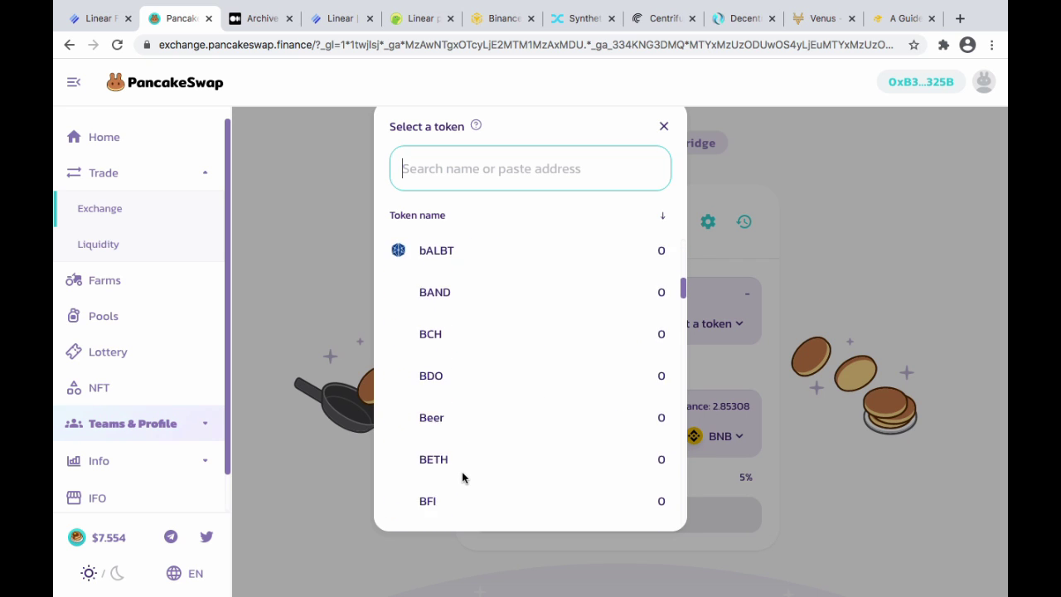
{"action": "scroll", "coordinate": [464, 479], "scroll_direction": "down", "scroll_amount": 15}
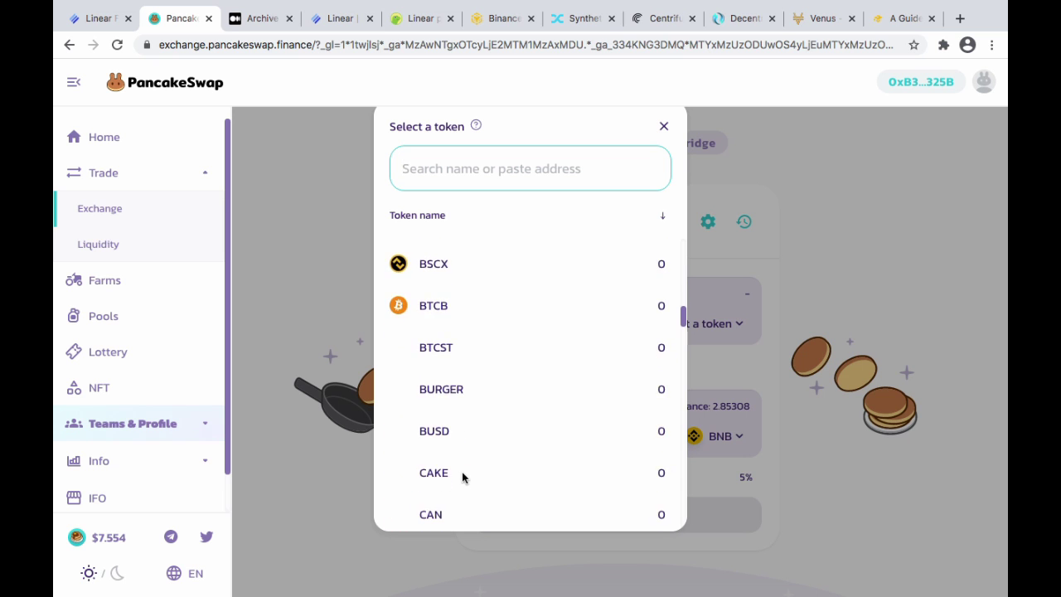
{"action": "scroll", "coordinate": [462, 479], "scroll_direction": "up", "scroll_amount": 3}
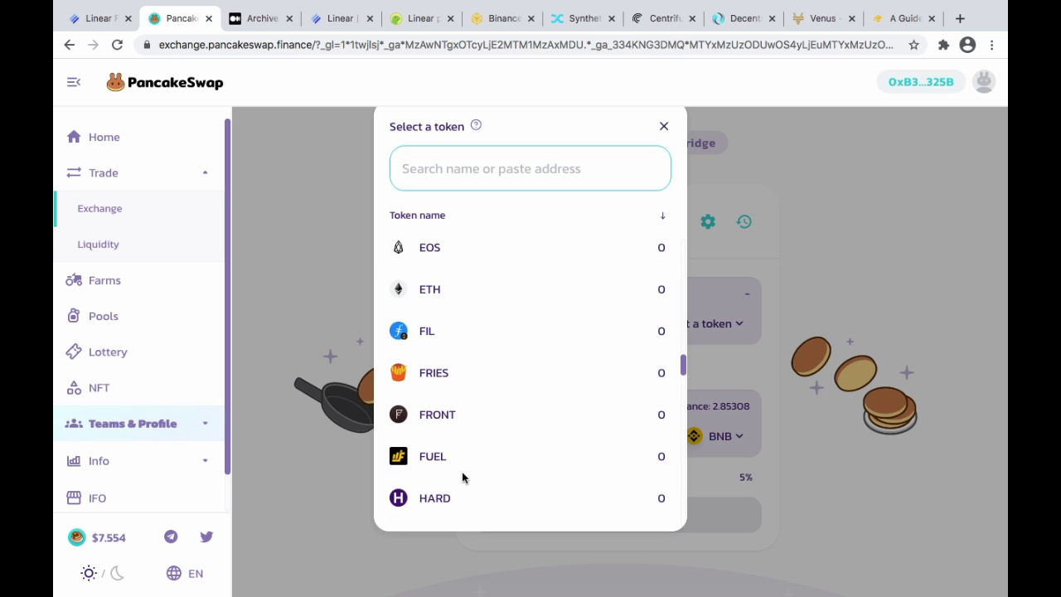
{"action": "left_click", "coordinate": [445, 309]}
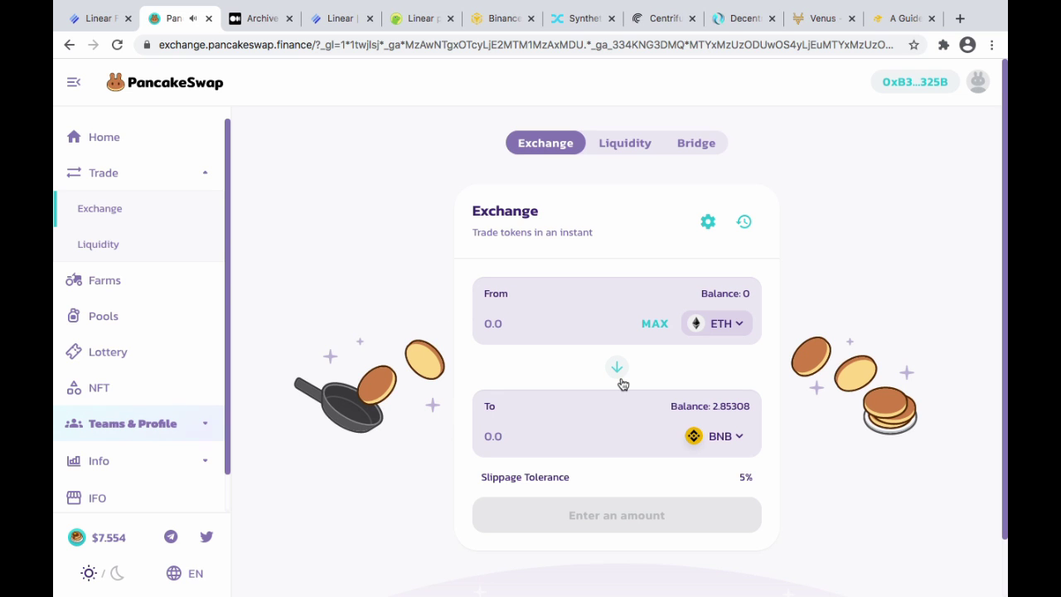
Step: Log out the connected wallet and connect the BSC ape V1 account to the exchange through MetaMask
{"action": "left_click", "coordinate": [932, 83]}
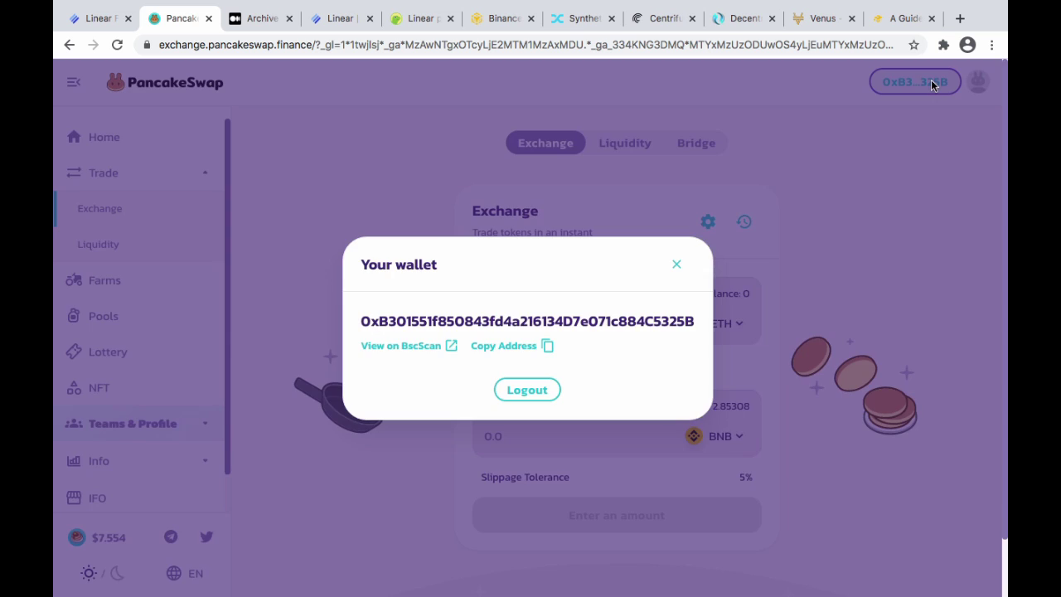
{"action": "left_click", "coordinate": [527, 392]}
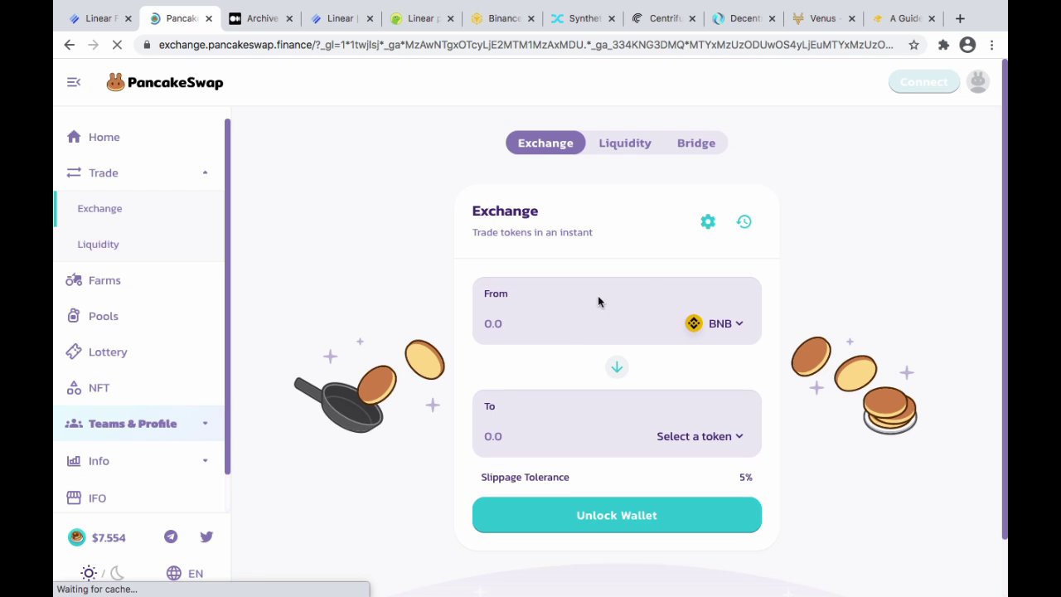
{"action": "left_click", "coordinate": [944, 45]}
{"action": "left_click", "coordinate": [812, 186]}
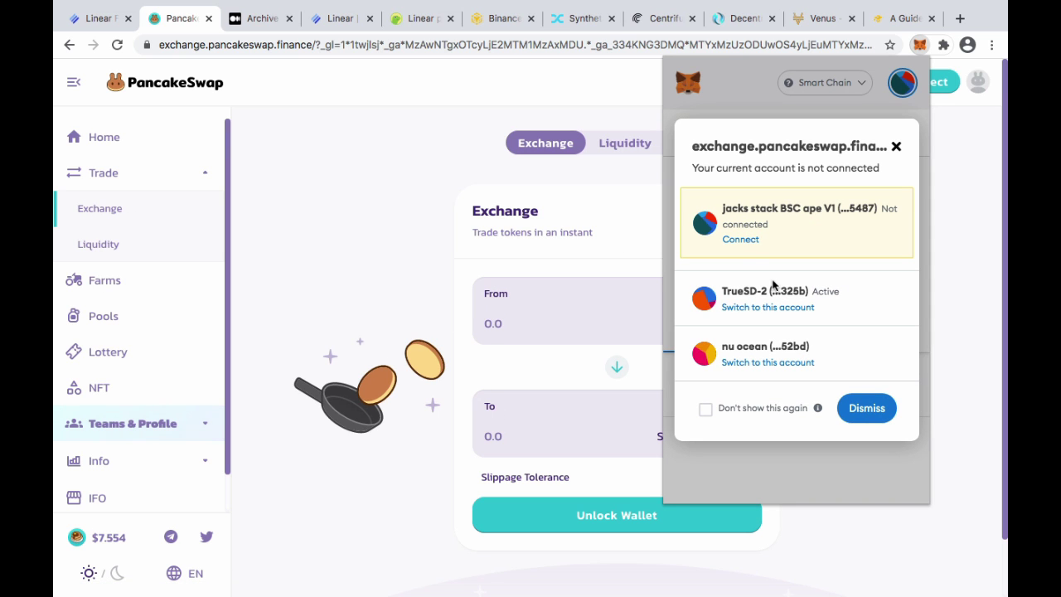
{"action": "left_click", "coordinate": [740, 239]}
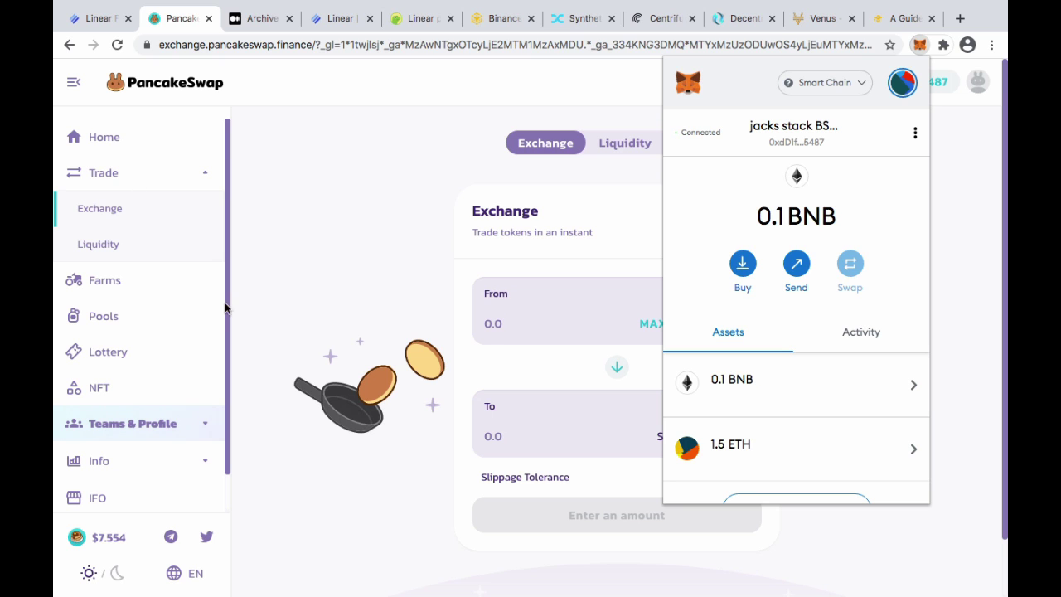
{"action": "left_click", "coordinate": [388, 245]}
Step: Set up a swap from ETH to BNB using the maximum amount of 1.5 ETH
{"action": "left_click", "coordinate": [617, 367]}
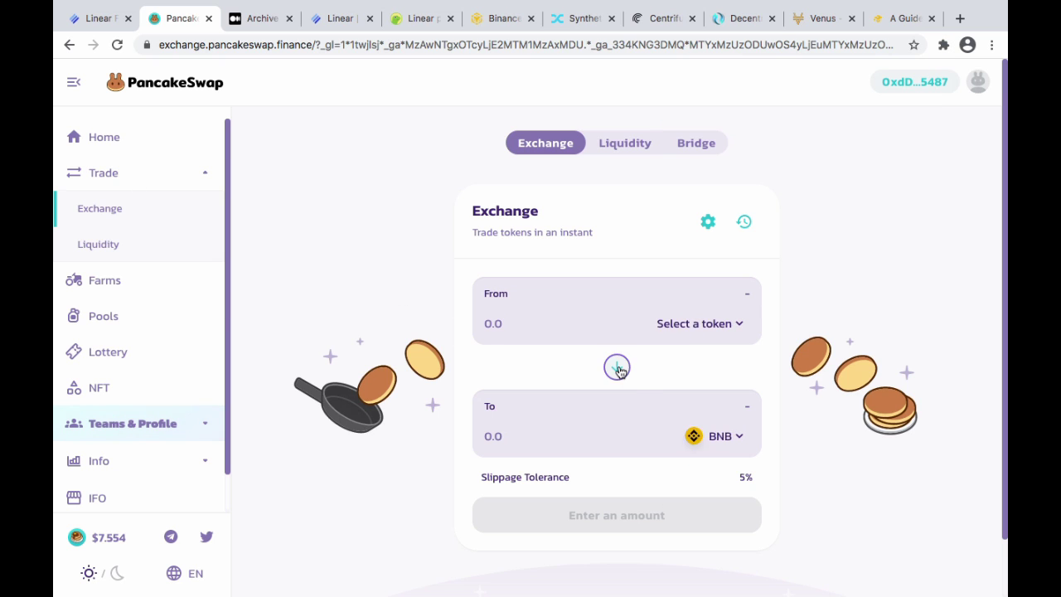
{"action": "left_click", "coordinate": [732, 325]}
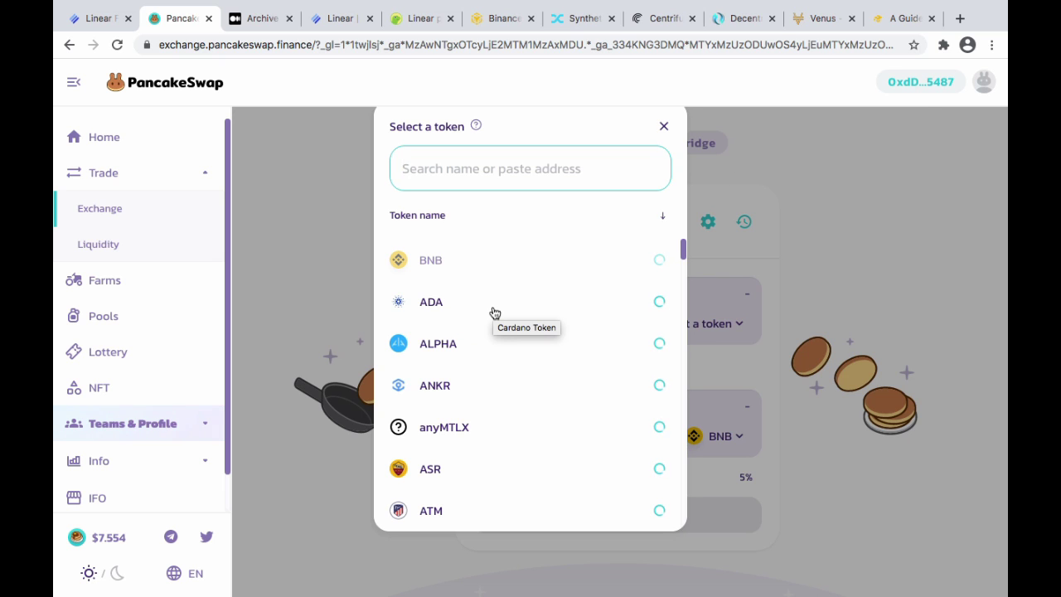
{"action": "scroll", "coordinate": [493, 311], "scroll_direction": "down", "scroll_amount": 9}
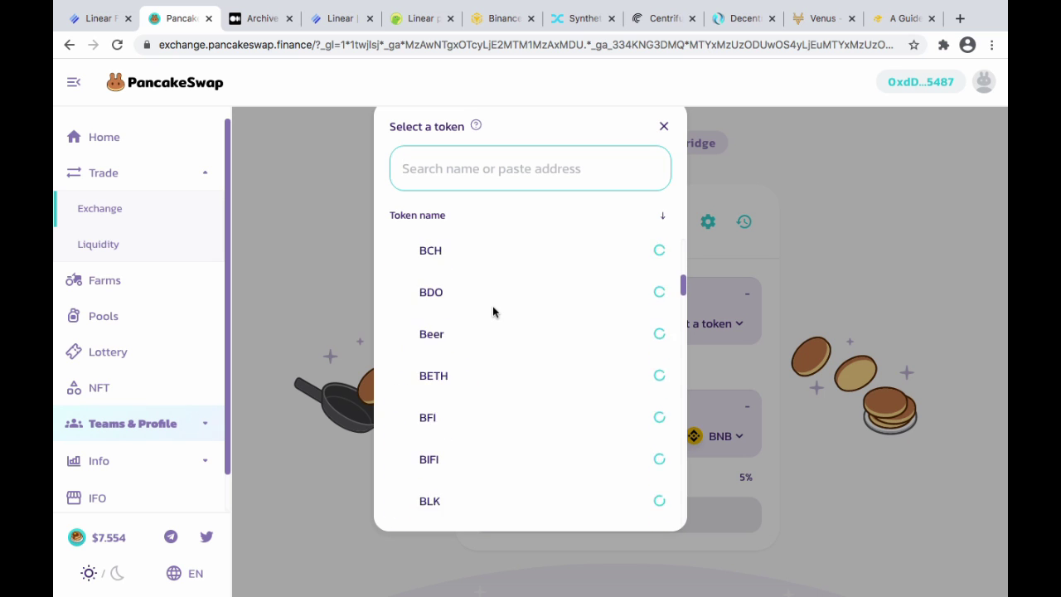
{"action": "scroll", "coordinate": [493, 311], "scroll_direction": "down", "scroll_amount": 4}
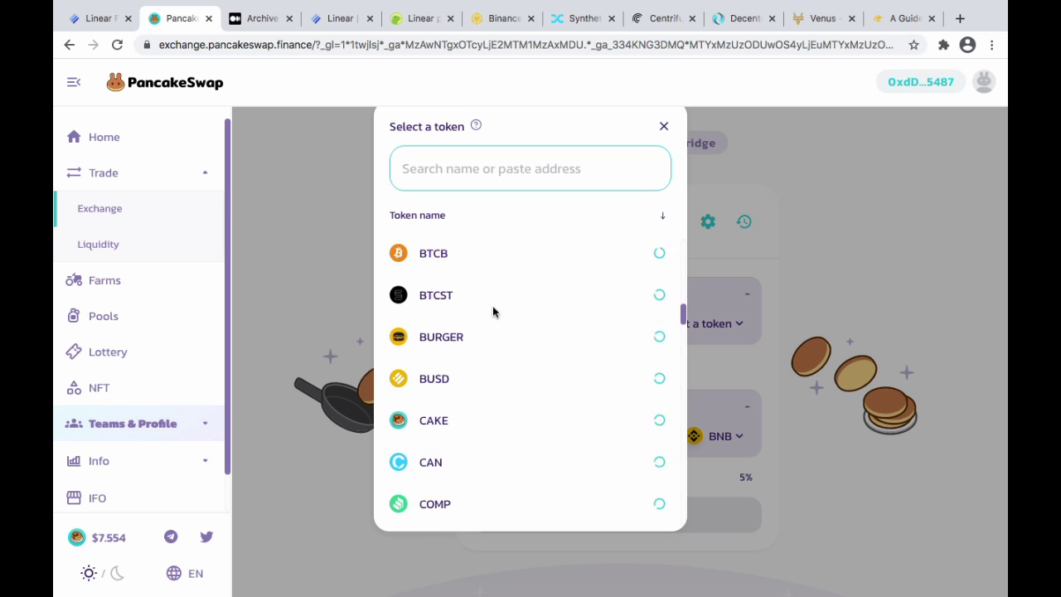
{"action": "scroll", "coordinate": [494, 312], "scroll_direction": "down", "scroll_amount": 5}
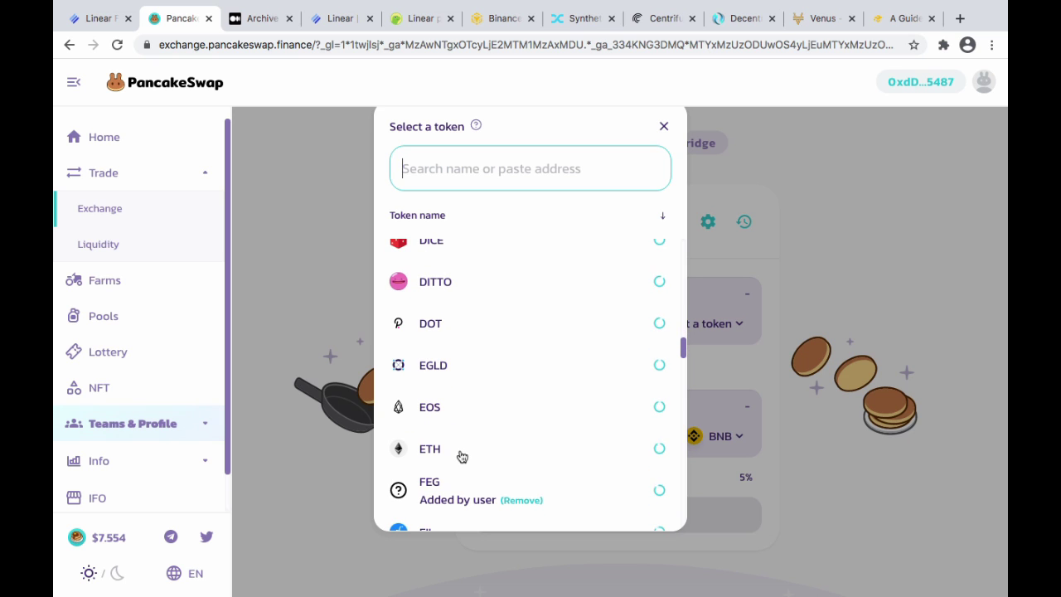
{"action": "left_click", "coordinate": [460, 455]}
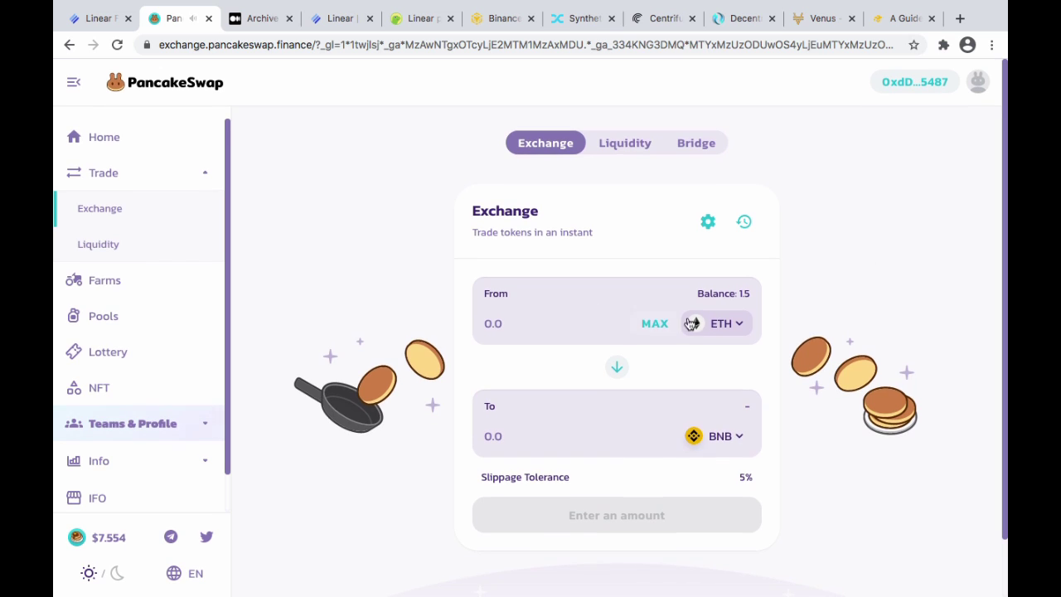
{"action": "left_click", "coordinate": [654, 325]}
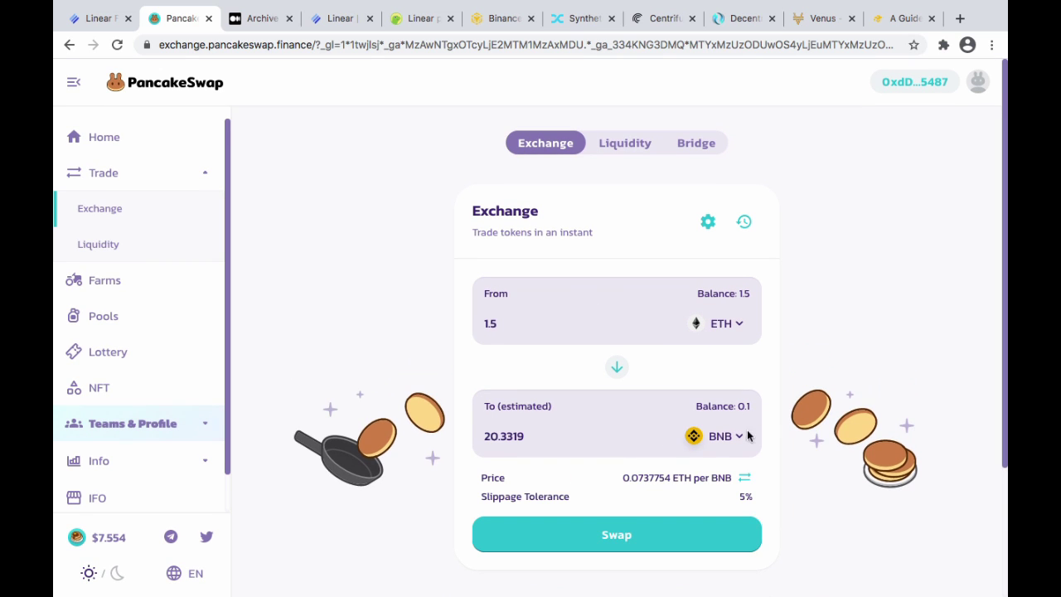
Step: Approve PancakeSwap to spend the wallet's ETH and confirm the permission in MetaMask
{"action": "left_click", "coordinate": [539, 539]}
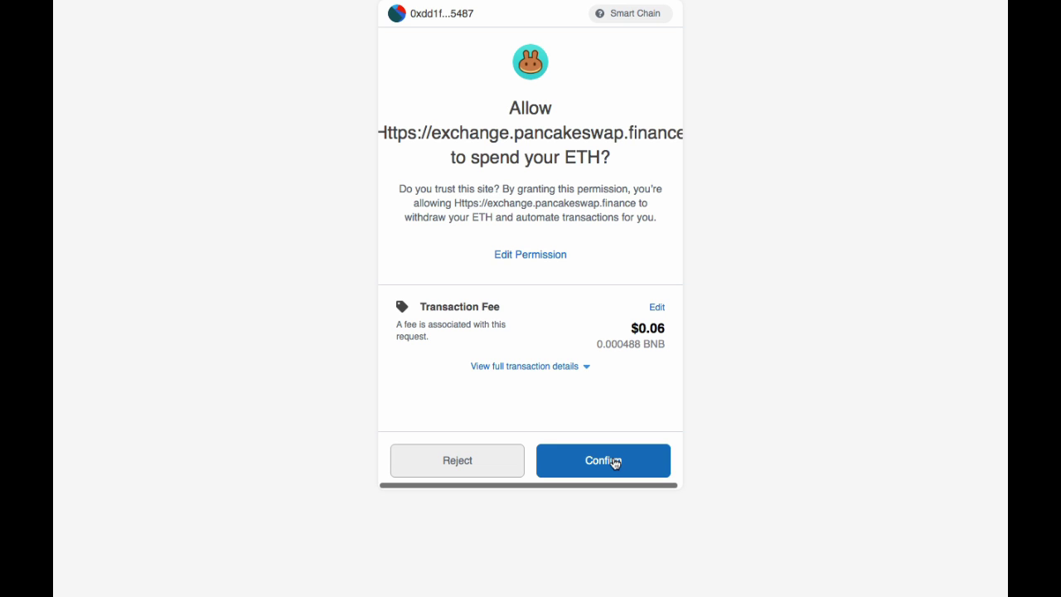
{"action": "left_click", "coordinate": [615, 462]}
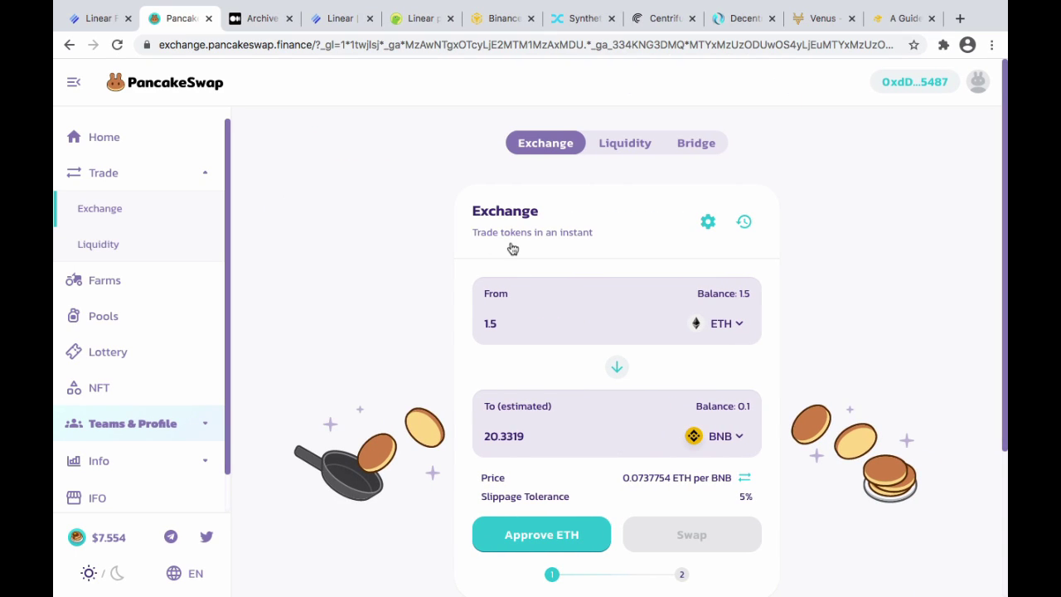
{"action": "scroll", "coordinate": [789, 519], "scroll_direction": "down", "scroll_amount": 1}
{"action": "scroll", "coordinate": [789, 520], "scroll_direction": "down", "scroll_amount": 1}
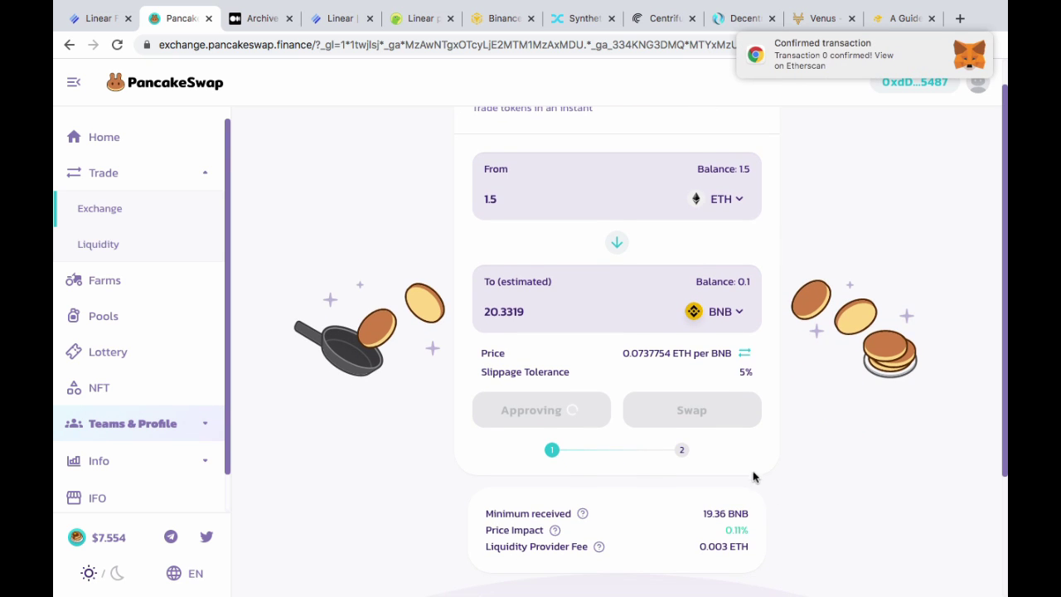
{"action": "scroll", "coordinate": [751, 472], "scroll_direction": "down", "scroll_amount": 1}
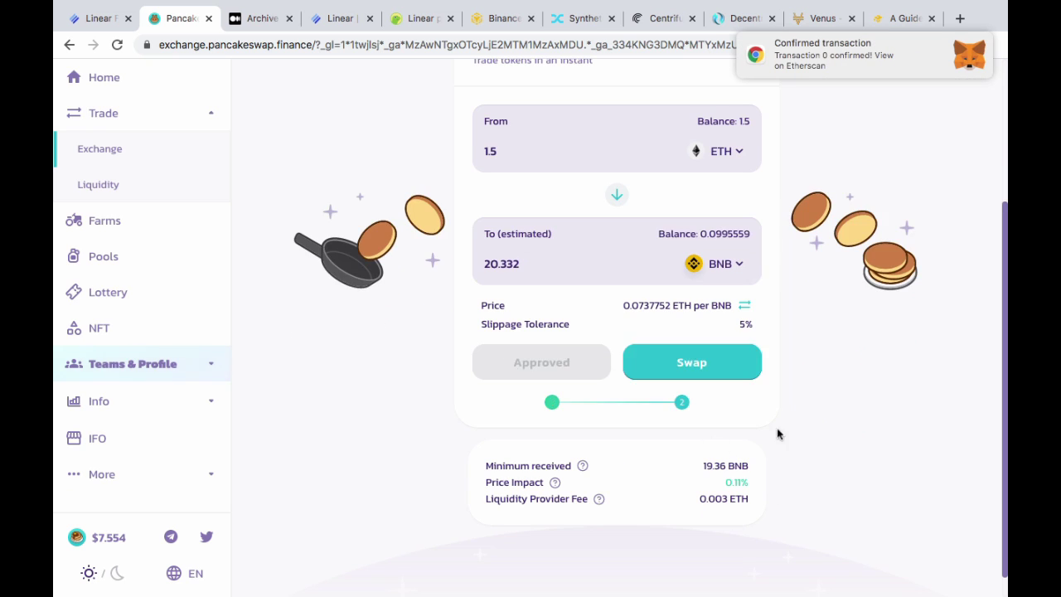
Step: Submit the swap of 1.5 ETH for BNB, confirm it in MetaMask and dismiss the submission notice
{"action": "left_click", "coordinate": [707, 367]}
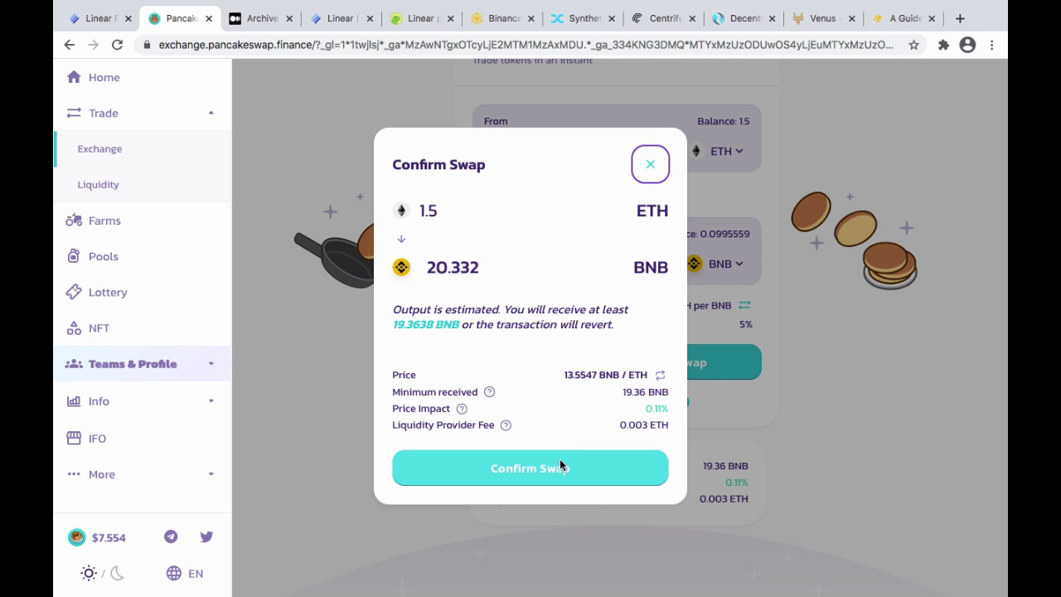
{"action": "left_click", "coordinate": [560, 464]}
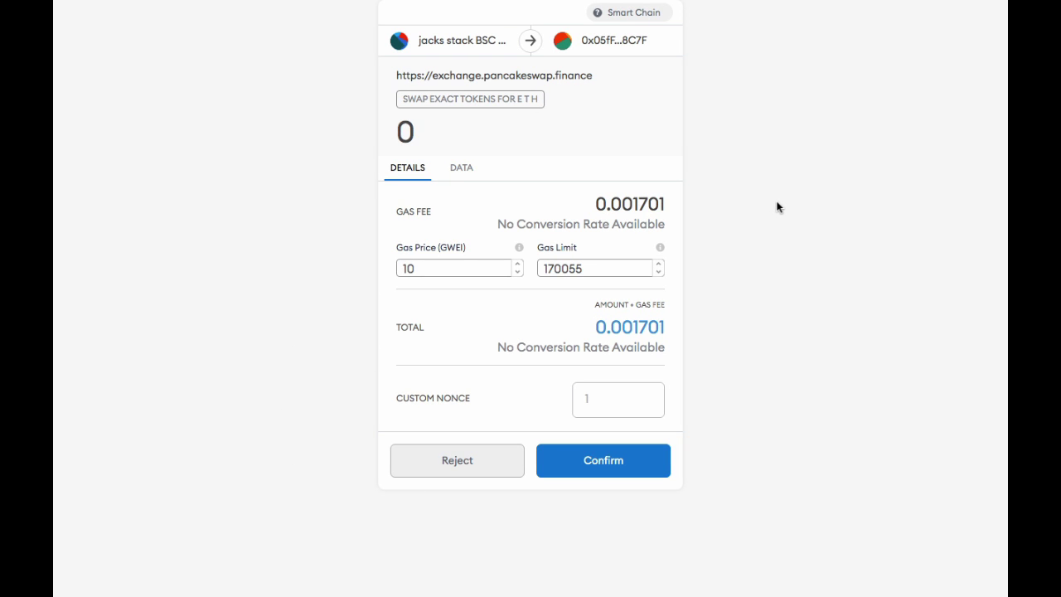
{"action": "left_click", "coordinate": [615, 454]}
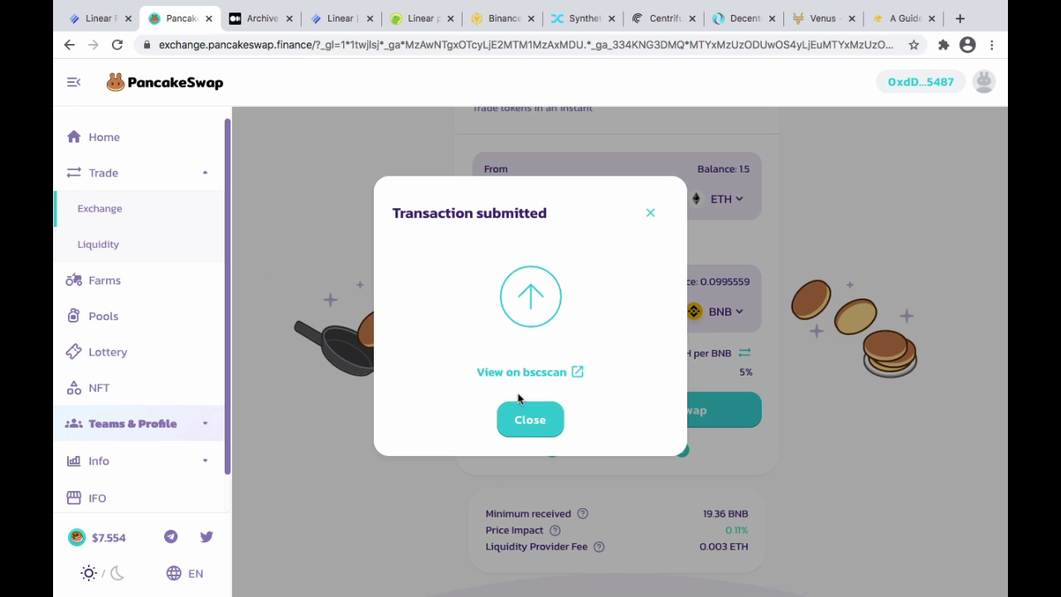
{"action": "left_click", "coordinate": [524, 419]}
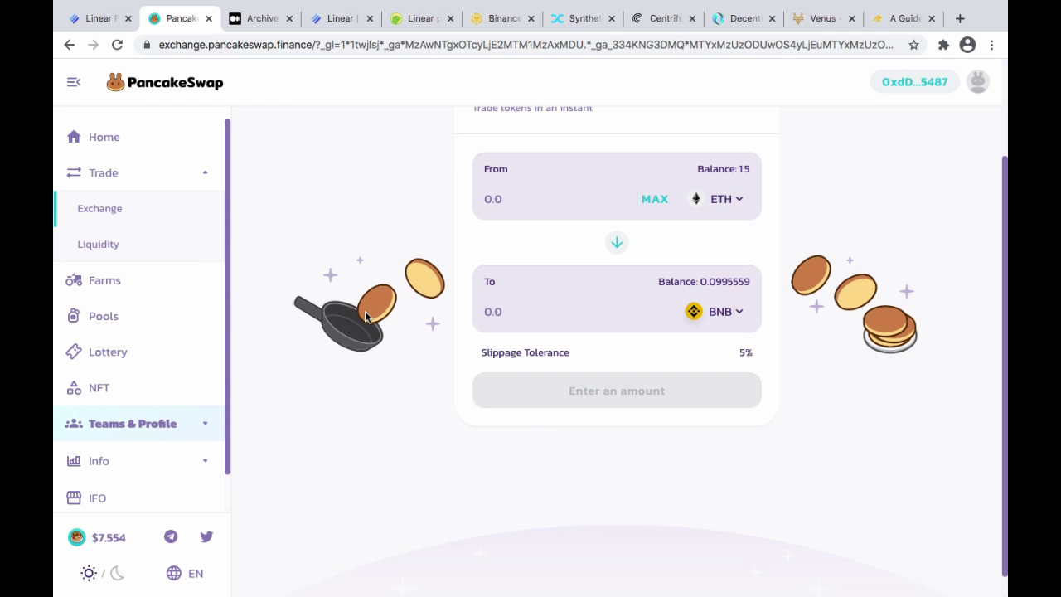
Step: Reverse the exchange so BNB is the token to swap from, and choose CAKE as the received token
{"action": "scroll", "coordinate": [393, 217], "scroll_direction": "up", "scroll_amount": 3}
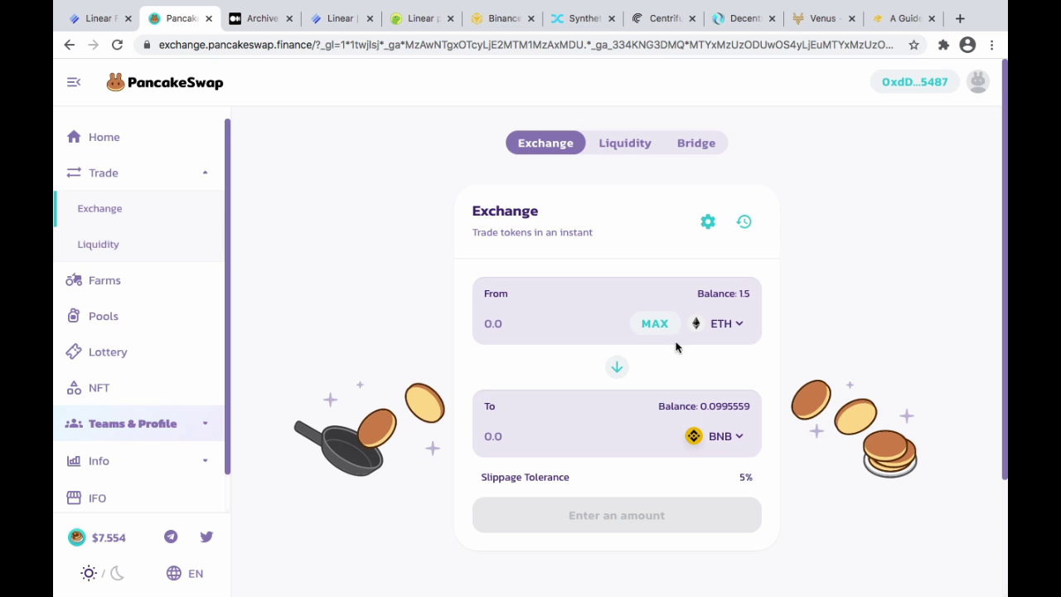
{"action": "left_click", "coordinate": [621, 371]}
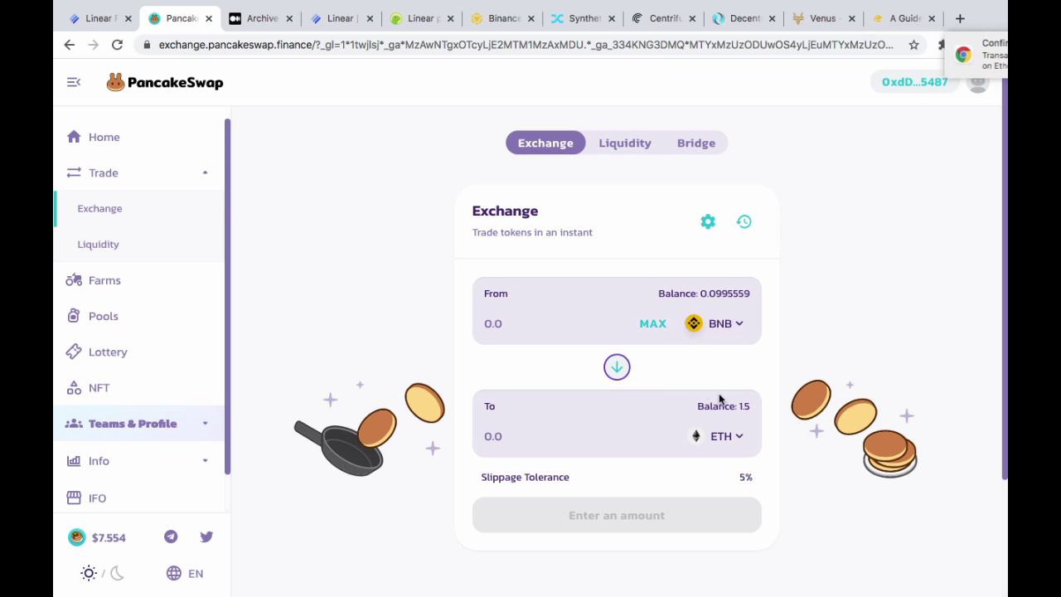
{"action": "left_click", "coordinate": [738, 437]}
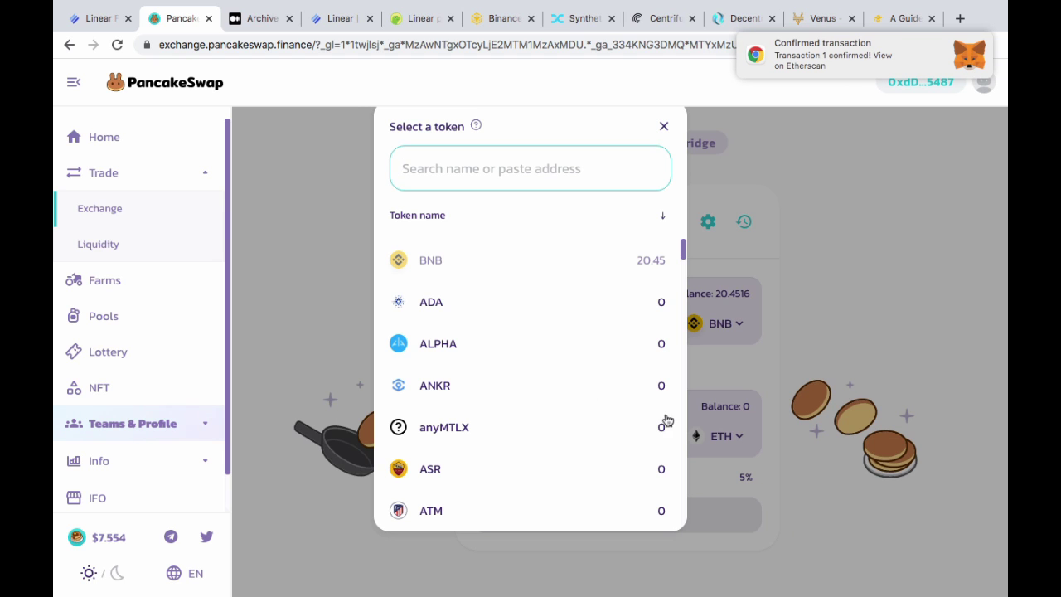
{"action": "left_click", "coordinate": [477, 174]}
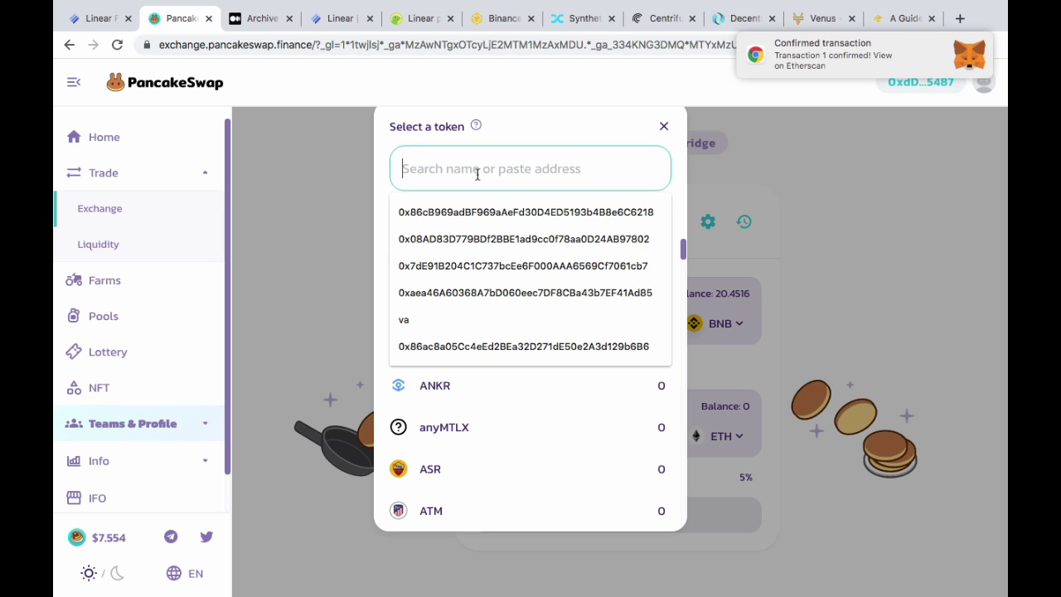
{"action": "type", "text": "cake"}
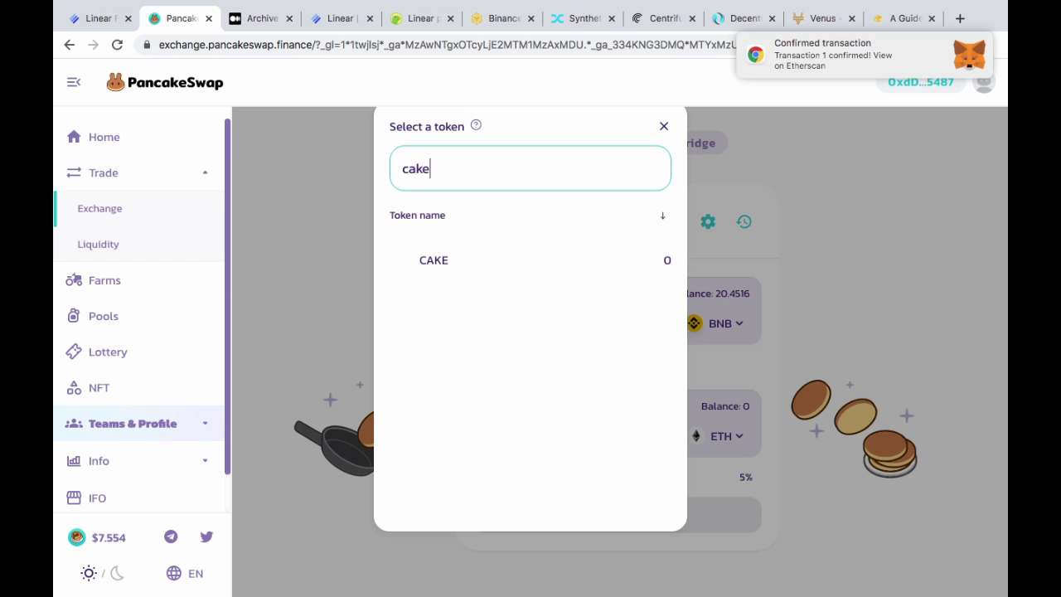
{"action": "left_click", "coordinate": [437, 269]}
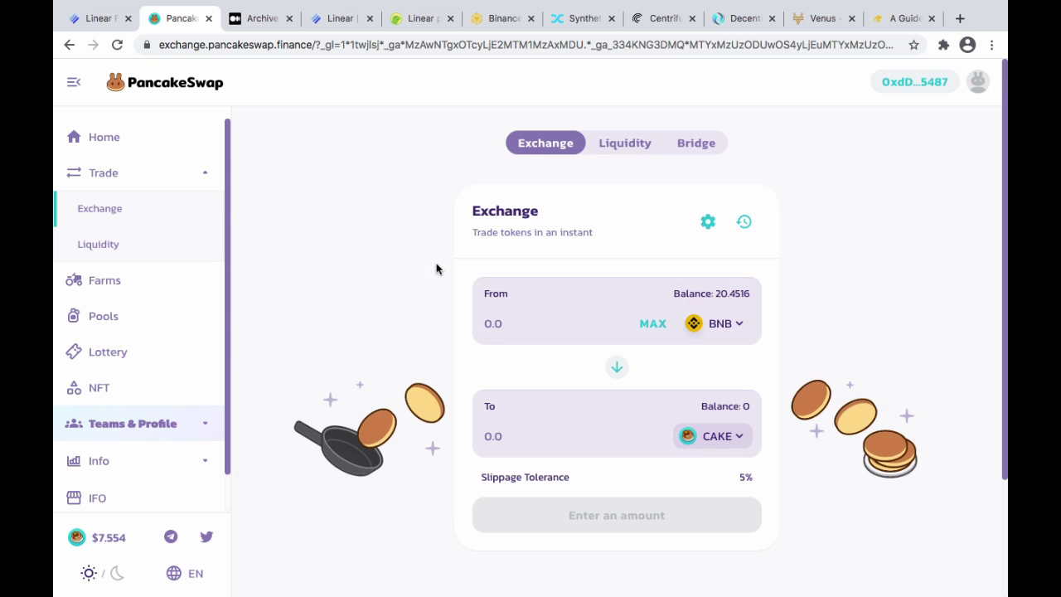
Step: Set the amount to swap into CAKE to 2 BNB
{"action": "left_click", "coordinate": [503, 402]}
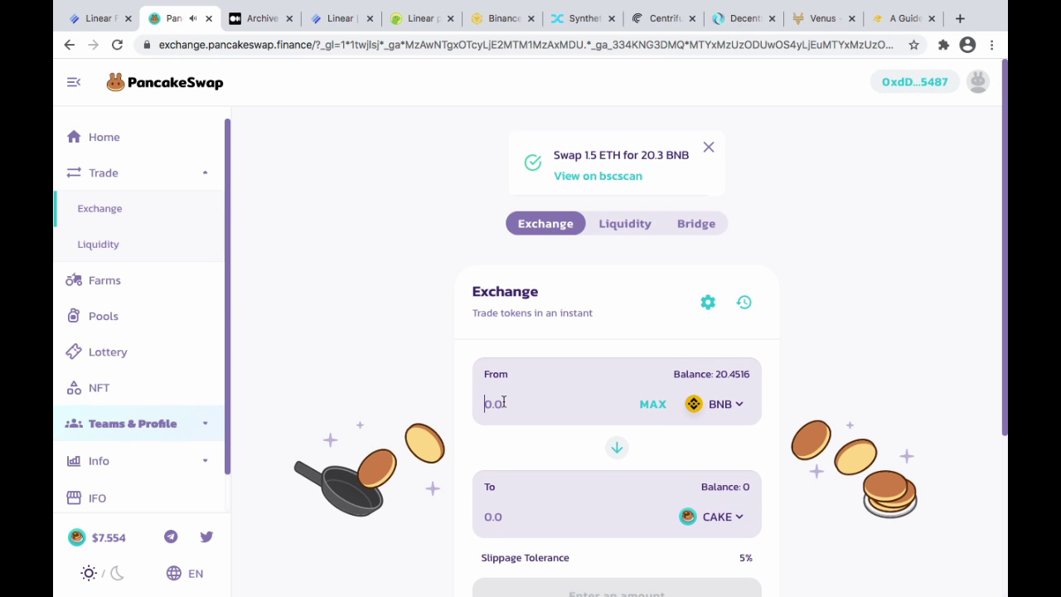
{"action": "type", "text": "2"}
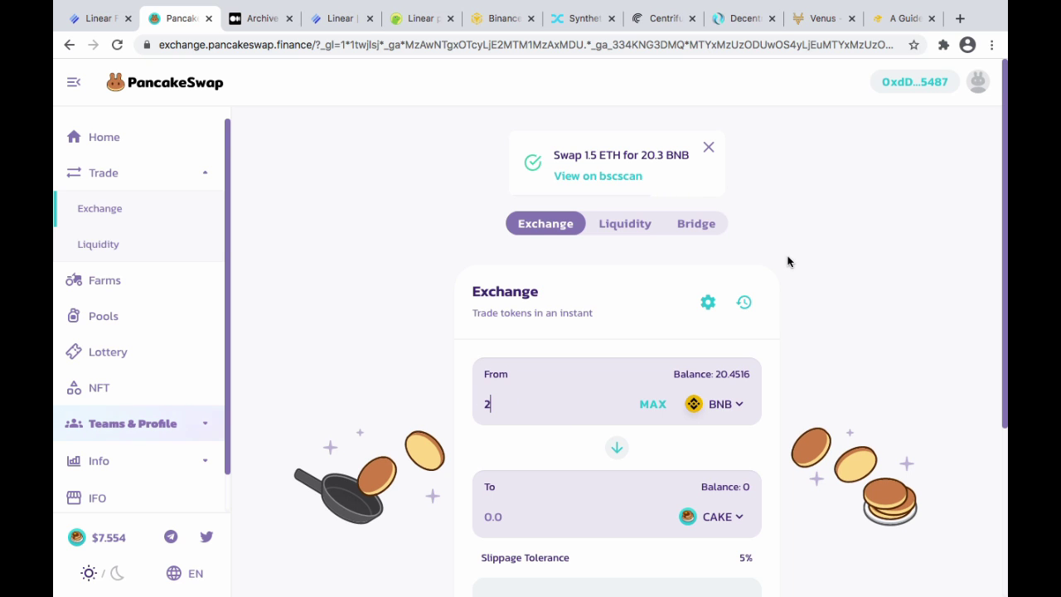
{"action": "scroll", "coordinate": [788, 262], "scroll_direction": "down", "scroll_amount": 3}
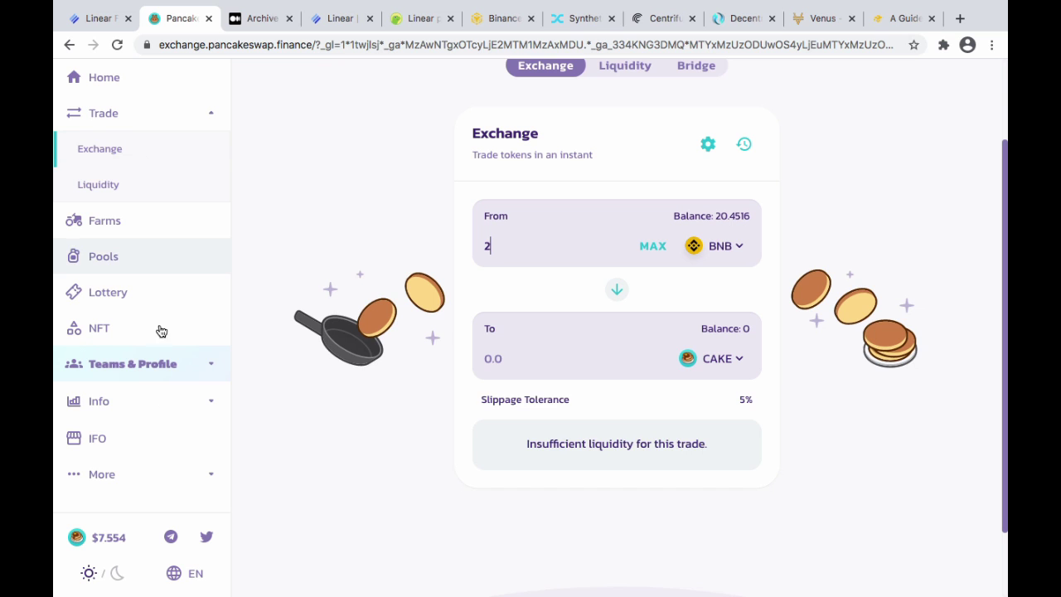
{"action": "scroll", "coordinate": [119, 202], "scroll_direction": "up", "scroll_amount": 1}
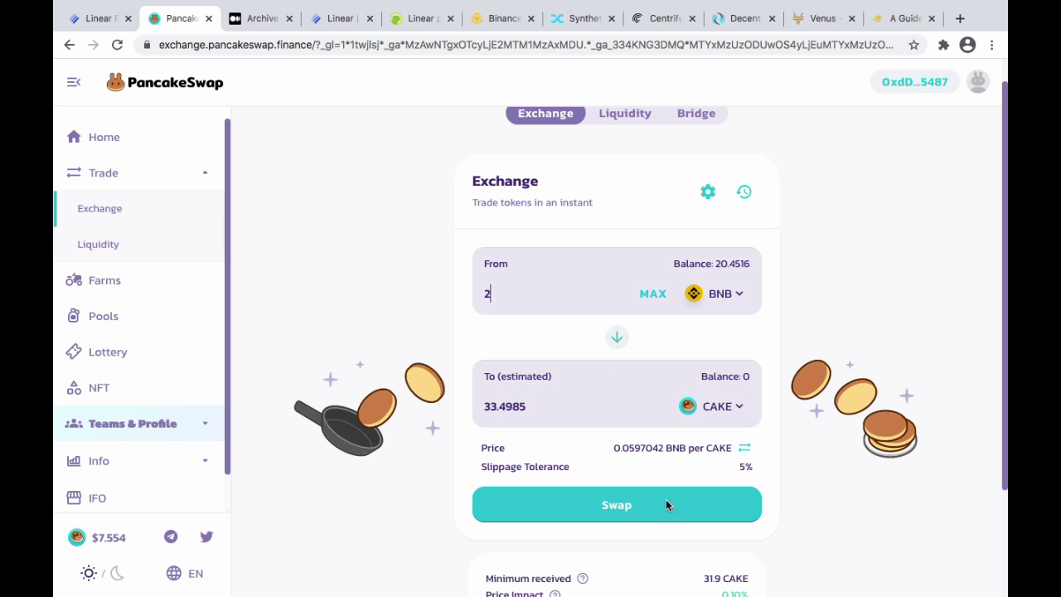
Step: Submit the swap of 2 BNB for CAKE, confirm it in MetaMask and dismiss the submission notice
{"action": "left_click", "coordinate": [634, 506]}
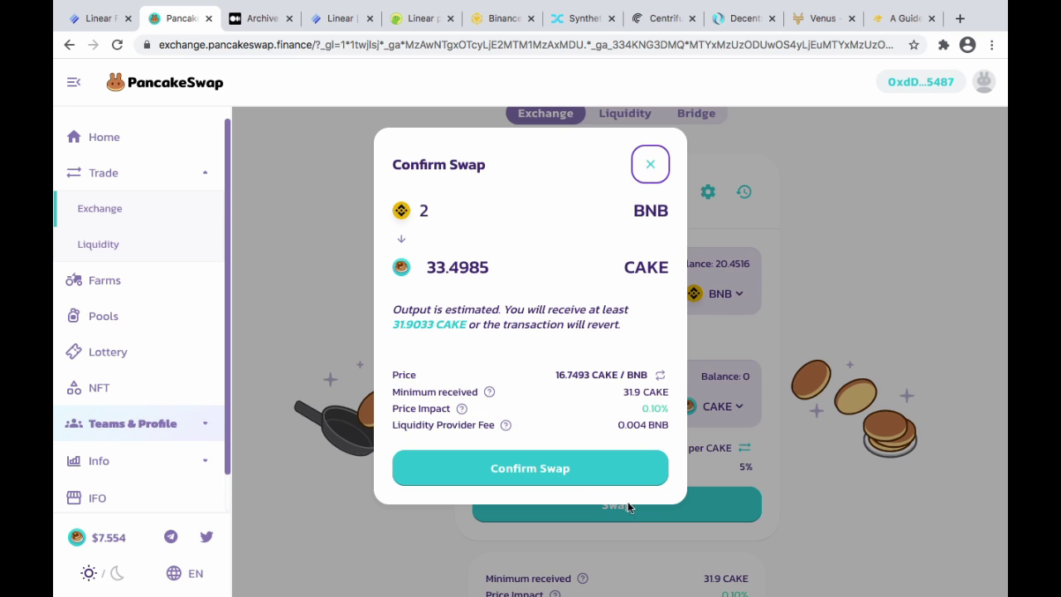
{"action": "left_click", "coordinate": [573, 476]}
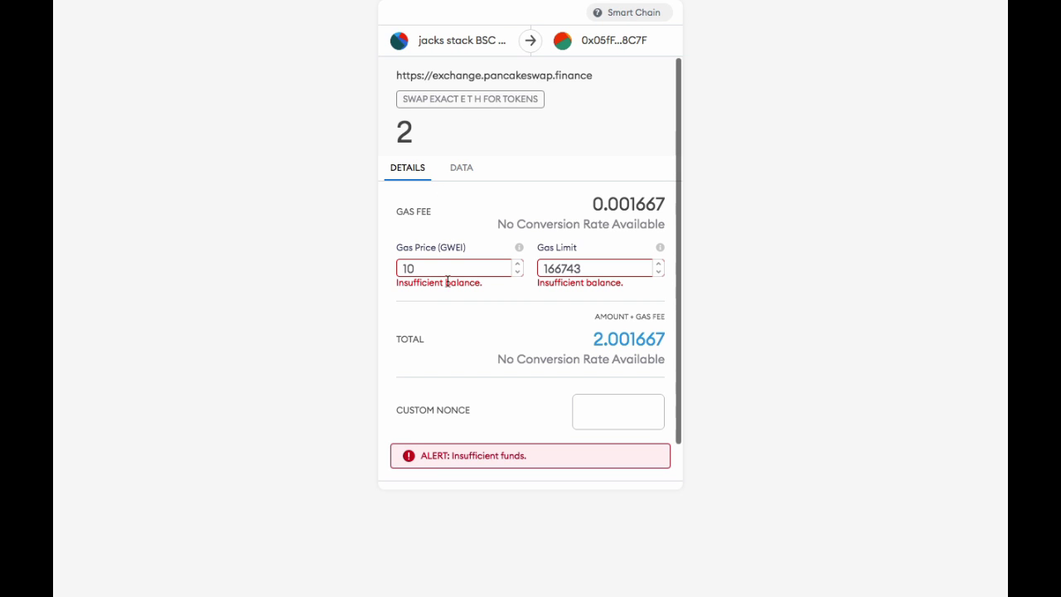
{"action": "scroll", "coordinate": [537, 361], "scroll_direction": "down", "scroll_amount": 2}
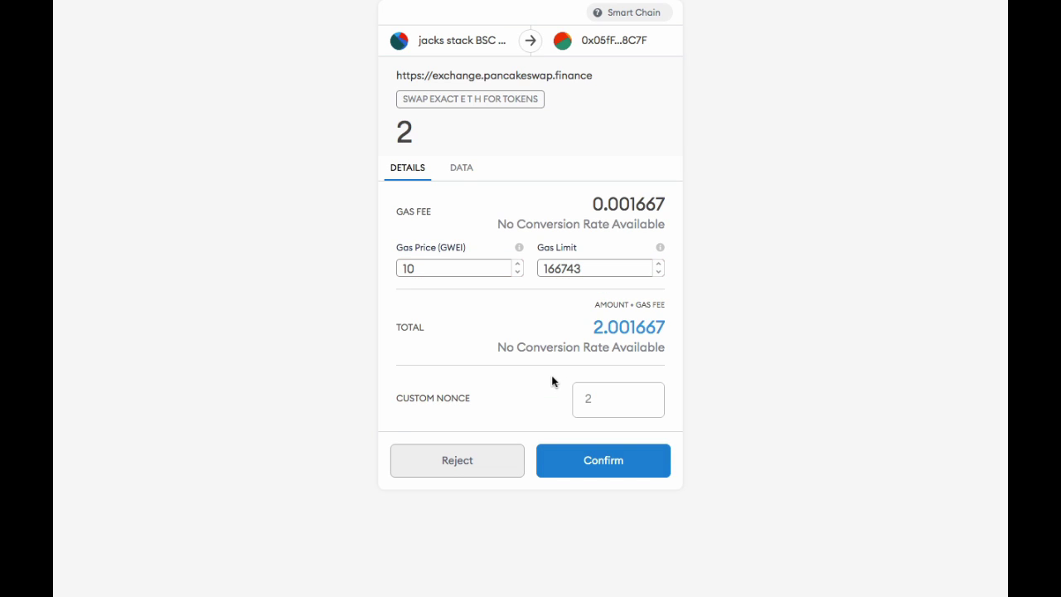
{"action": "left_click", "coordinate": [618, 460]}
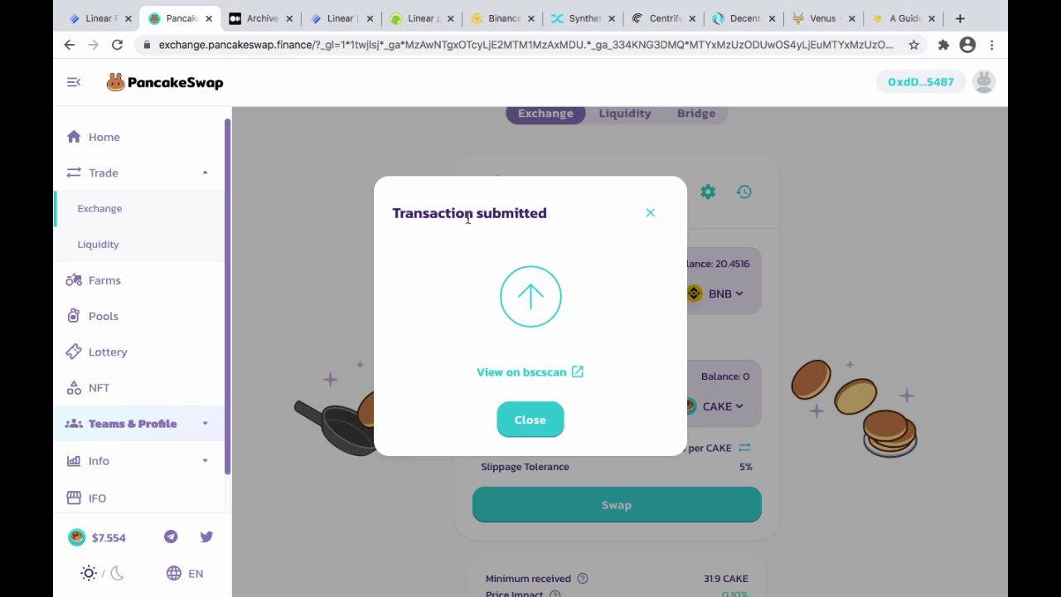
{"action": "scroll", "coordinate": [481, 226], "scroll_direction": "down", "scroll_amount": 1}
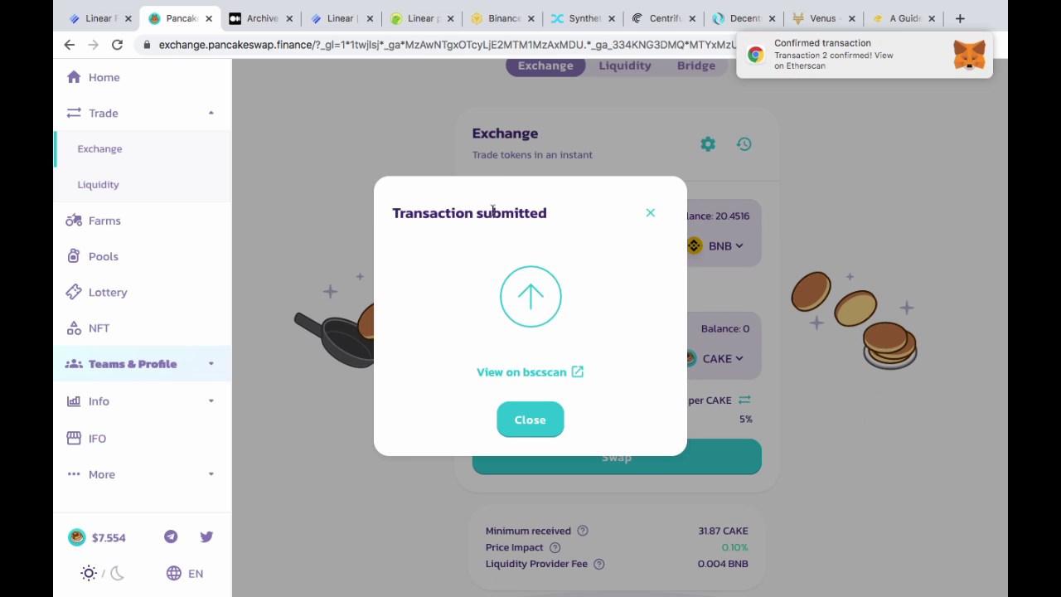
{"action": "left_click", "coordinate": [652, 214]}
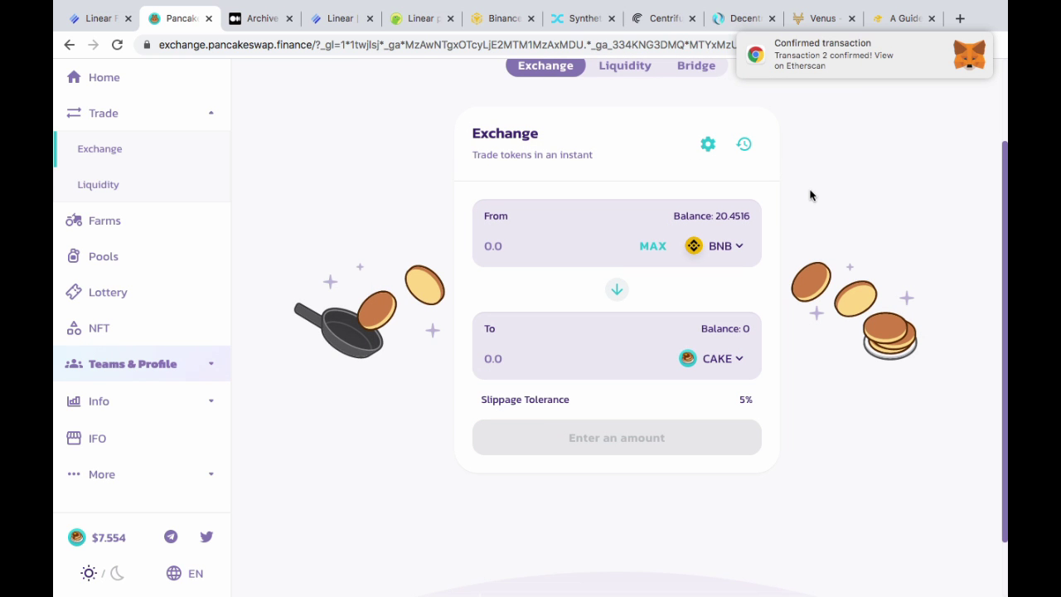
Step: Replace CAKE with LINA from the token list as the token to receive for BNB
{"action": "scroll", "coordinate": [810, 194], "scroll_direction": "up", "scroll_amount": 2}
{"action": "scroll", "coordinate": [811, 194], "scroll_direction": "down", "scroll_amount": 4}
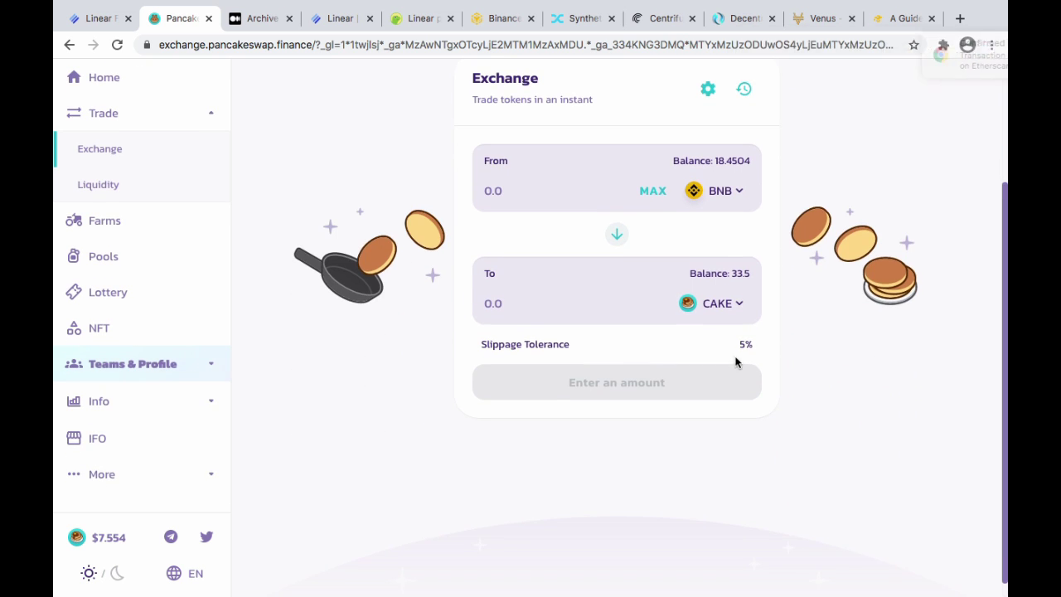
{"action": "left_click", "coordinate": [742, 307]}
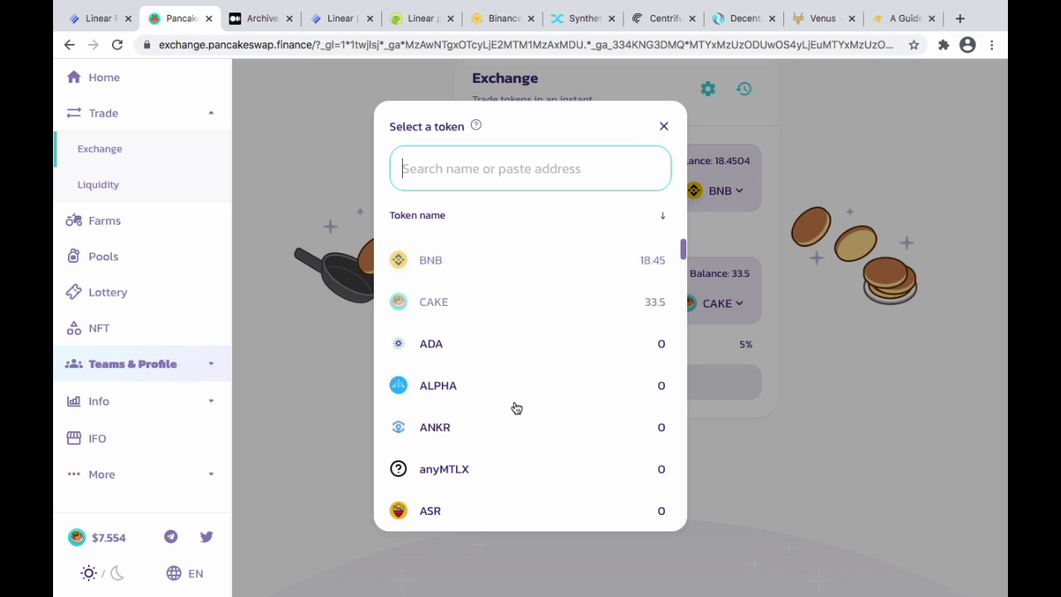
{"action": "scroll", "coordinate": [514, 401], "scroll_direction": "down", "scroll_amount": 7}
{"action": "scroll", "coordinate": [515, 400], "scroll_direction": "down", "scroll_amount": 4}
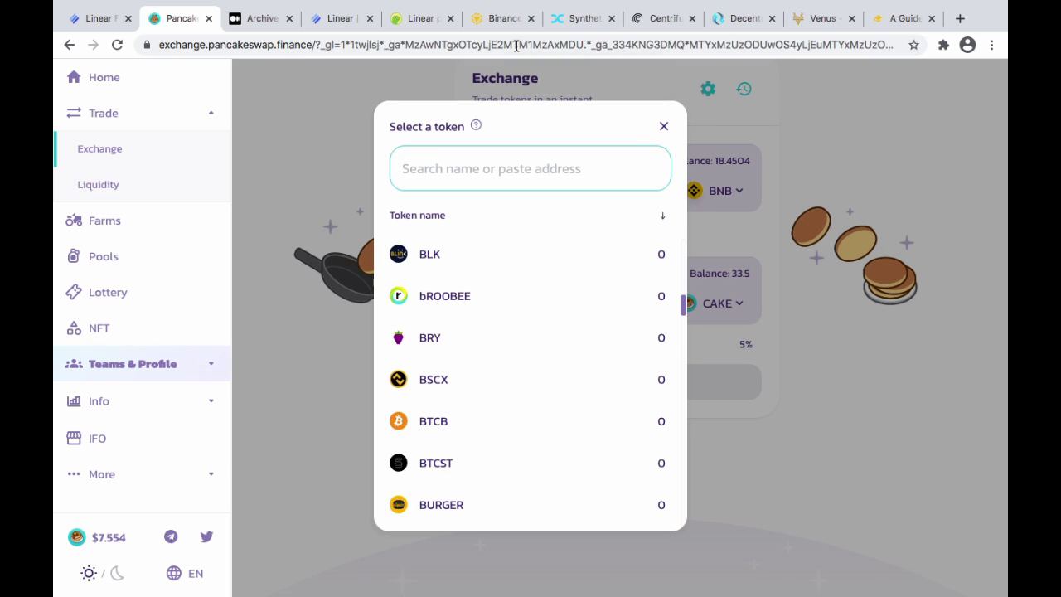
{"action": "scroll", "coordinate": [535, 424], "scroll_direction": "down", "scroll_amount": 8}
{"action": "scroll", "coordinate": [535, 424], "scroll_direction": "down", "scroll_amount": 5}
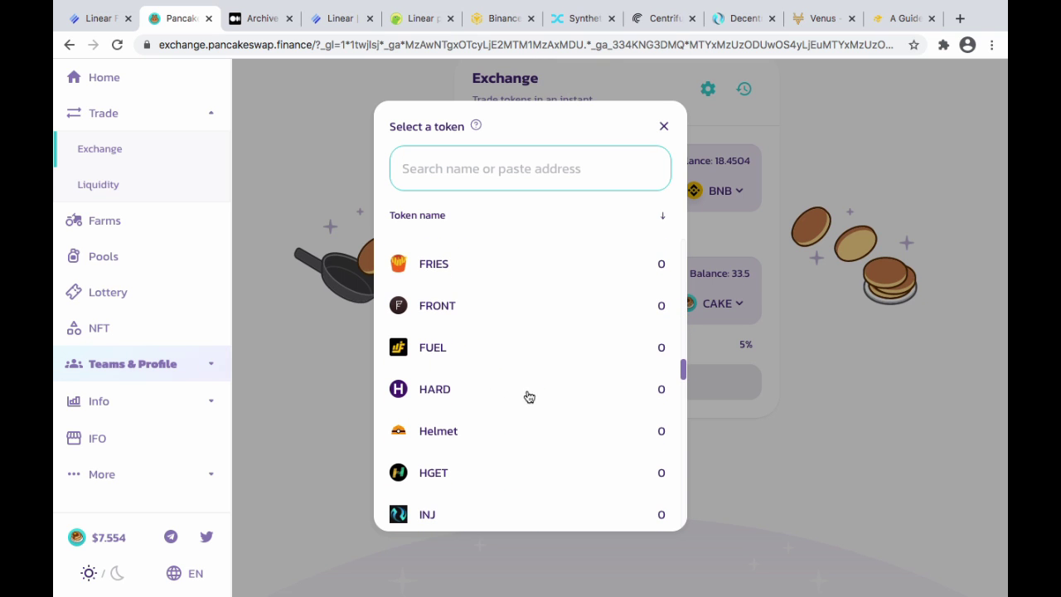
{"action": "scroll", "coordinate": [552, 359], "scroll_direction": "down", "scroll_amount": 2}
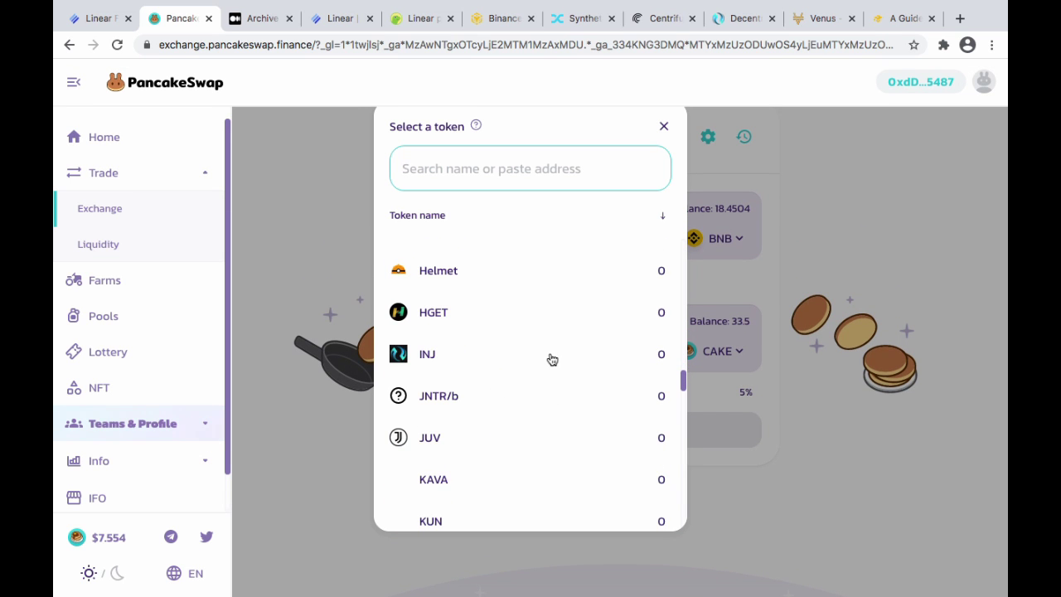
{"action": "scroll", "coordinate": [551, 358], "scroll_direction": "down", "scroll_amount": 2}
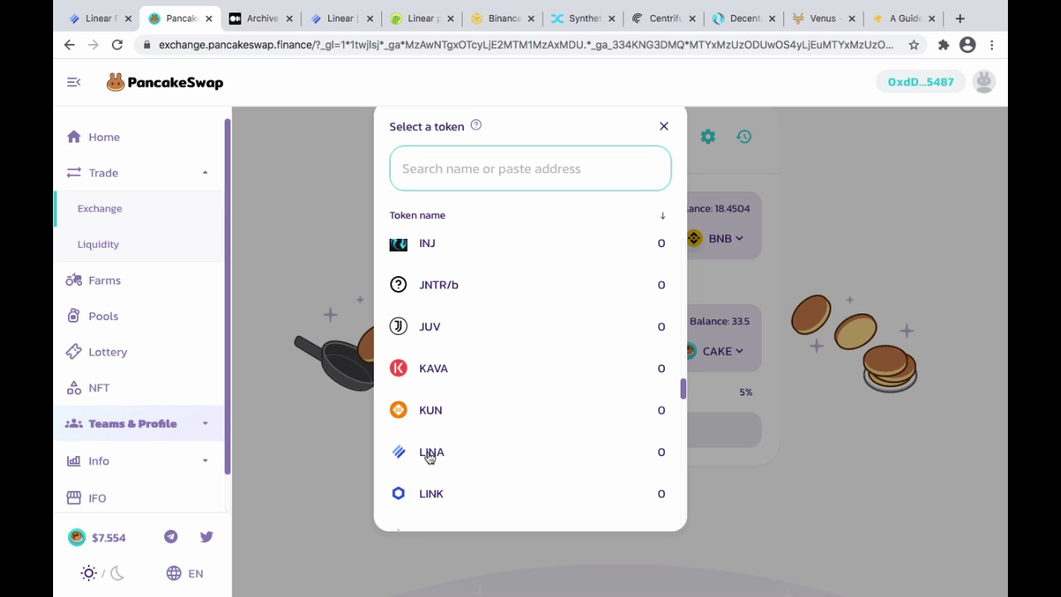
{"action": "left_click", "coordinate": [478, 436]}
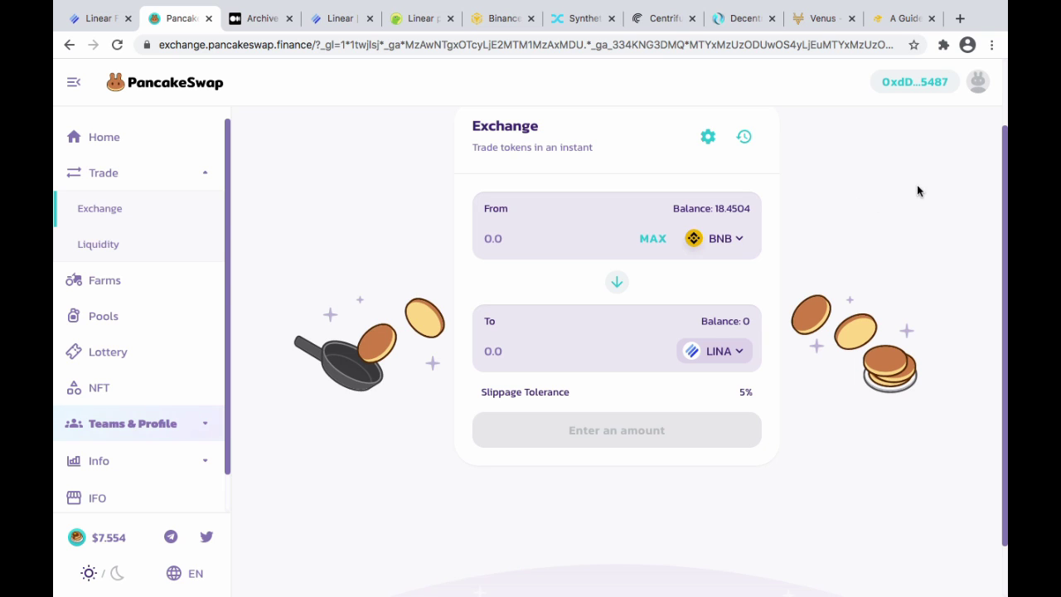
Step: Swap 2 BNB for LINA and confirm the transaction in MetaMask
{"action": "left_click", "coordinate": [498, 241]}
{"action": "type", "text": "2"}
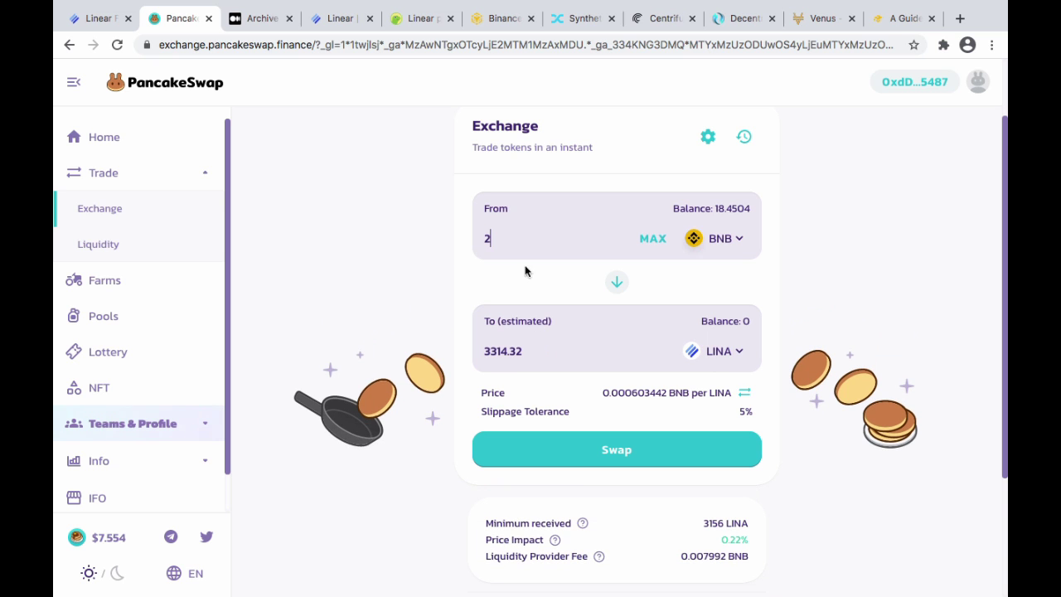
{"action": "left_click", "coordinate": [633, 452]}
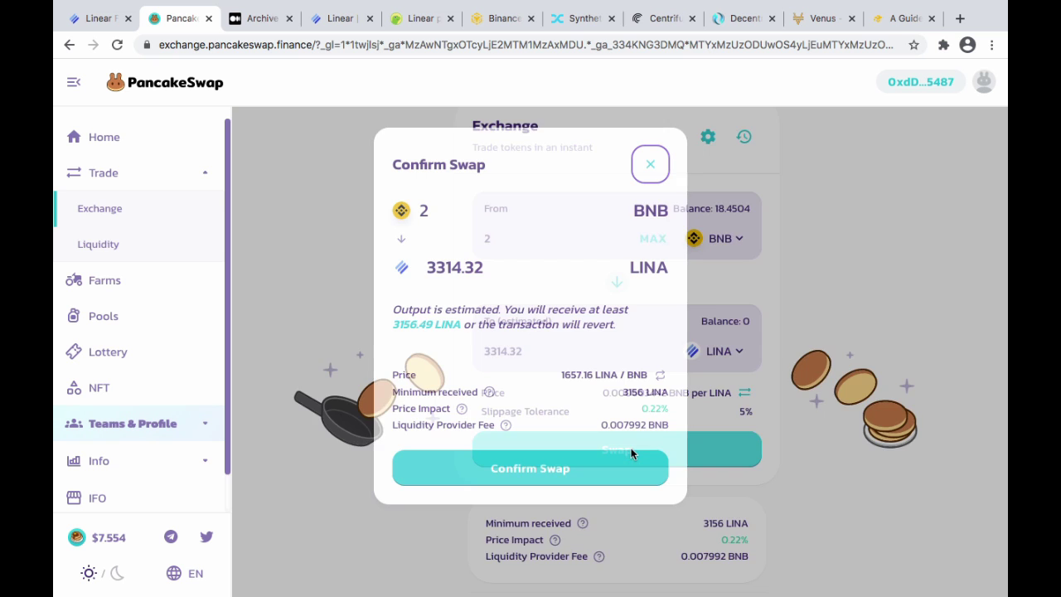
{"action": "left_click", "coordinate": [555, 469]}
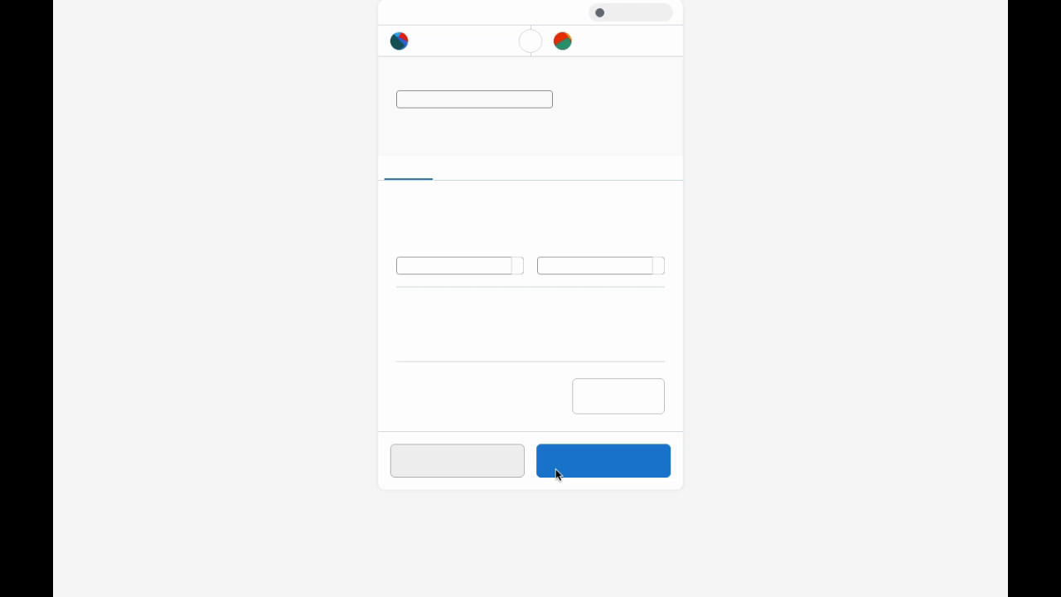
{"action": "left_click", "coordinate": [614, 463]}
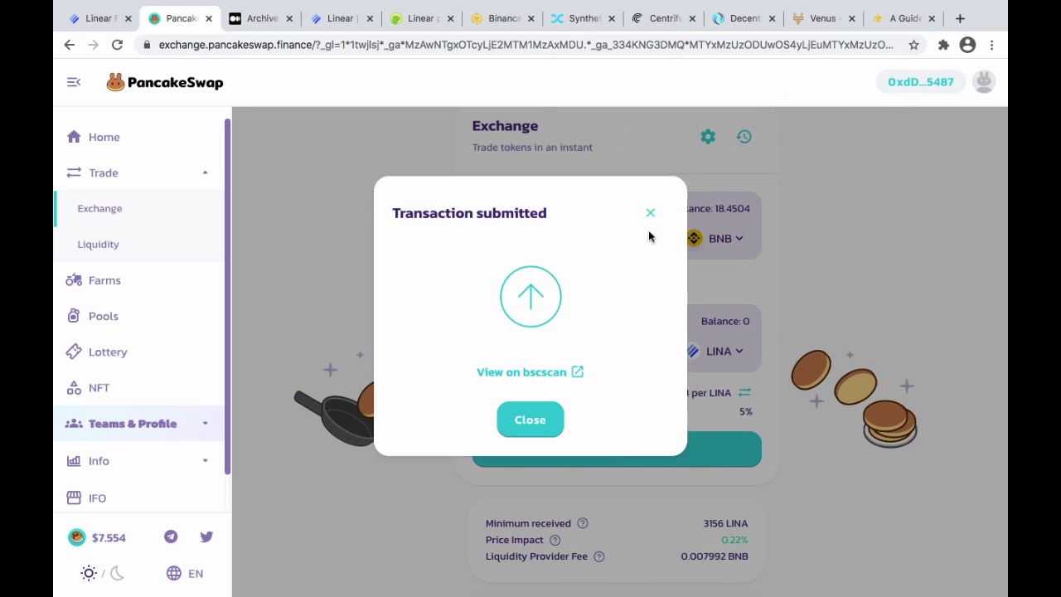
Step: Dismiss the LINA swap's submission notice and replace LINA with BUSD from the token list as the token to receive
{"action": "left_click", "coordinate": [650, 213]}
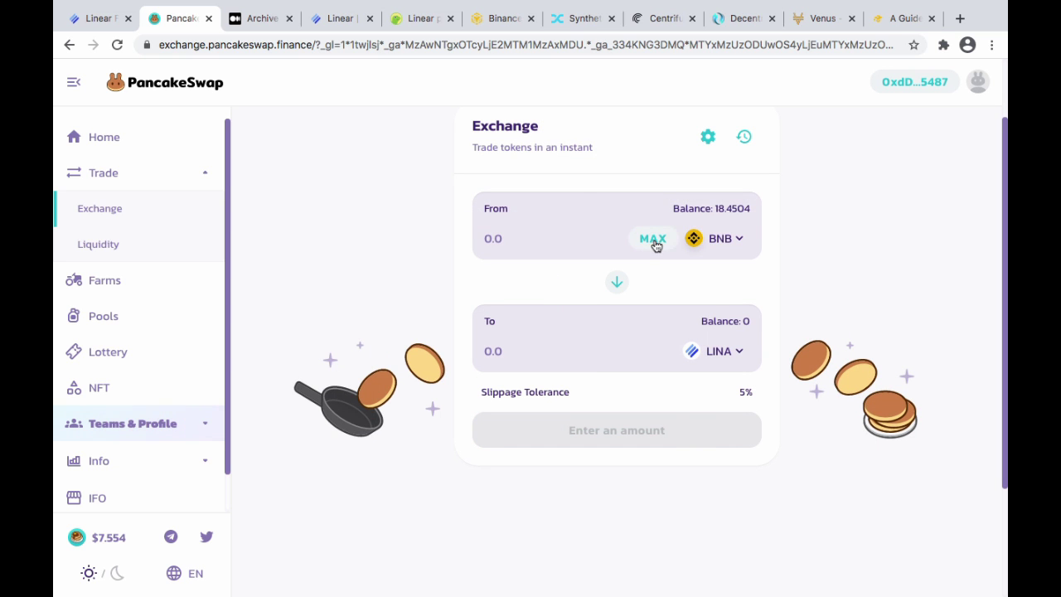
{"action": "left_click", "coordinate": [723, 352]}
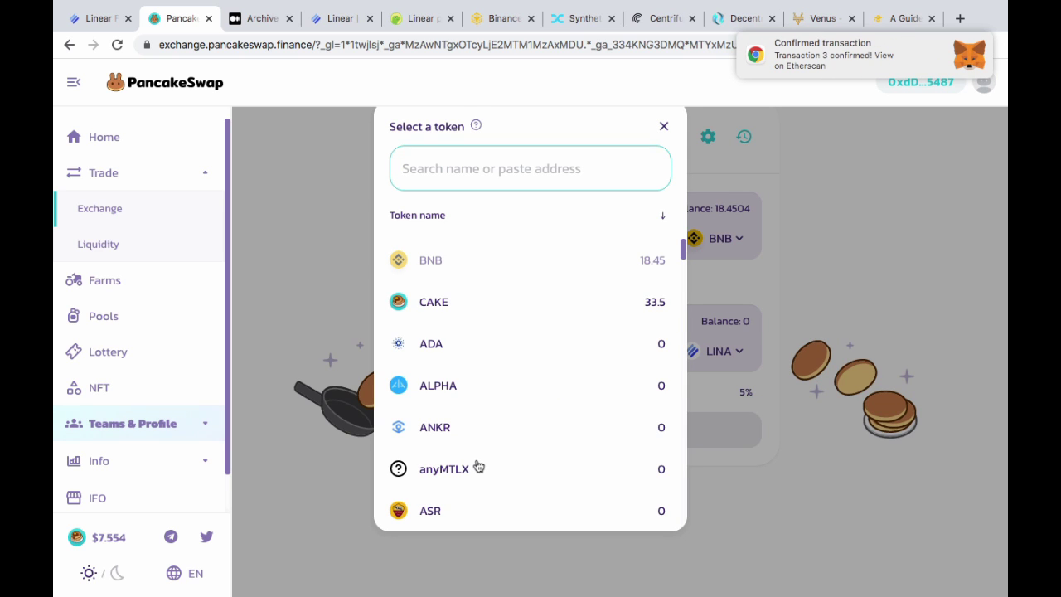
{"action": "scroll", "coordinate": [478, 467], "scroll_direction": "down", "scroll_amount": 5}
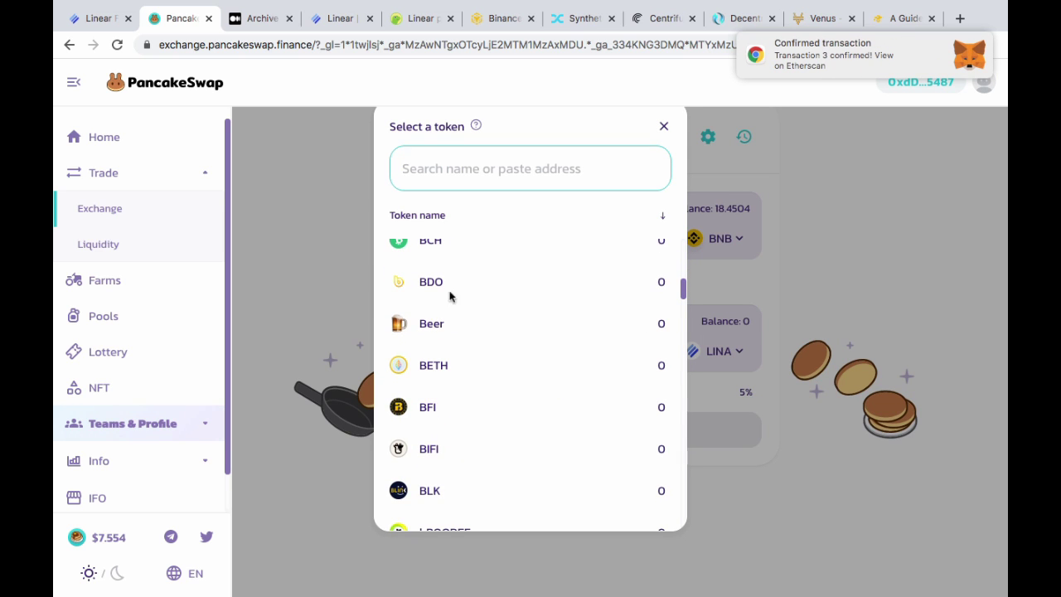
{"action": "scroll", "coordinate": [469, 507], "scroll_direction": "down", "scroll_amount": 2}
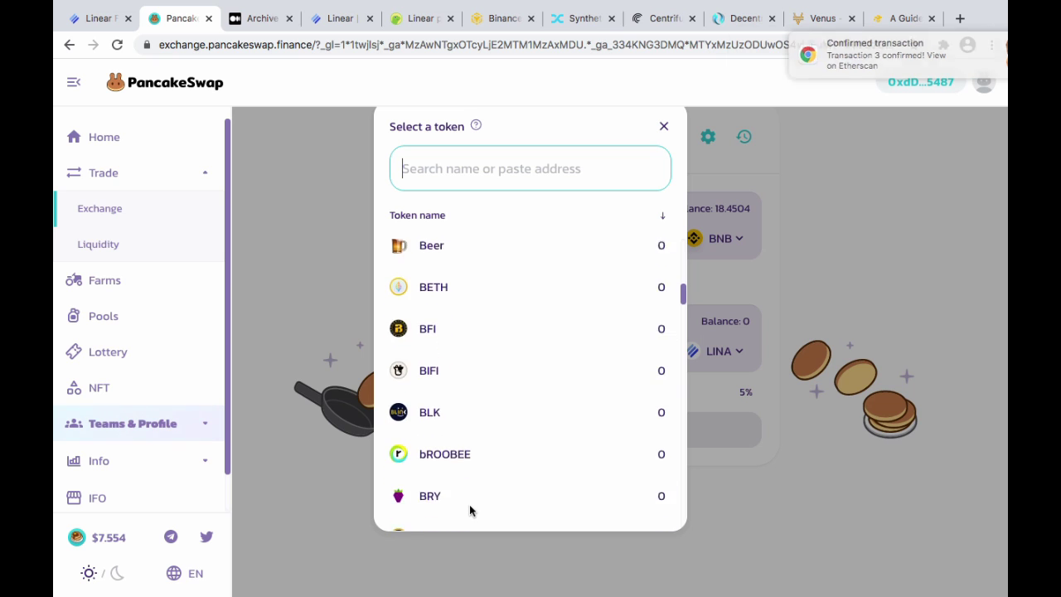
{"action": "scroll", "coordinate": [469, 508], "scroll_direction": "down", "scroll_amount": 4}
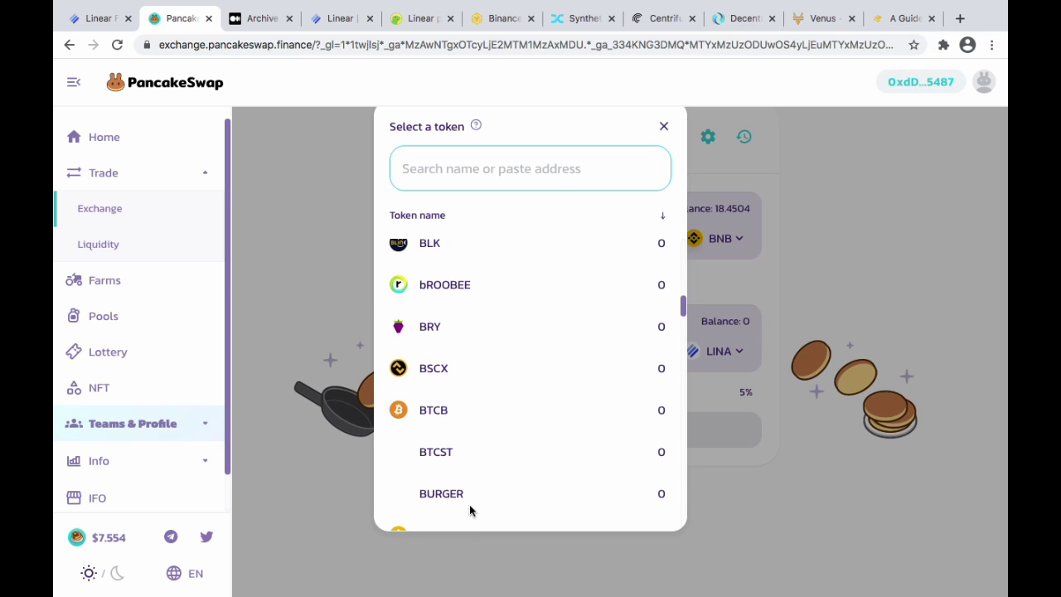
{"action": "scroll", "coordinate": [470, 509], "scroll_direction": "down", "scroll_amount": 2}
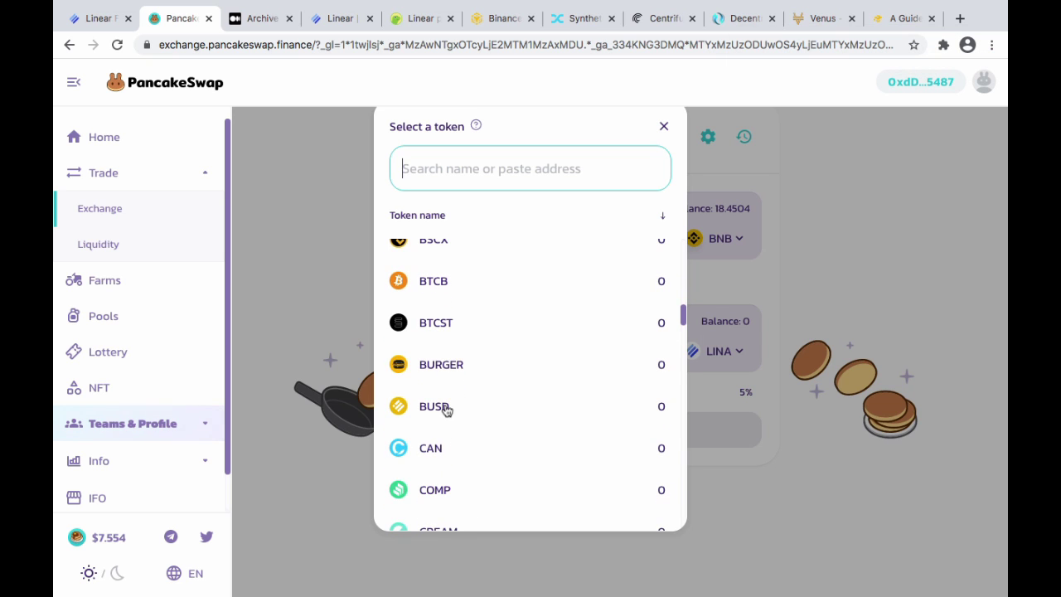
{"action": "left_click", "coordinate": [445, 407]}
{"action": "scroll", "coordinate": [605, 286], "scroll_direction": "down", "scroll_amount": 1}
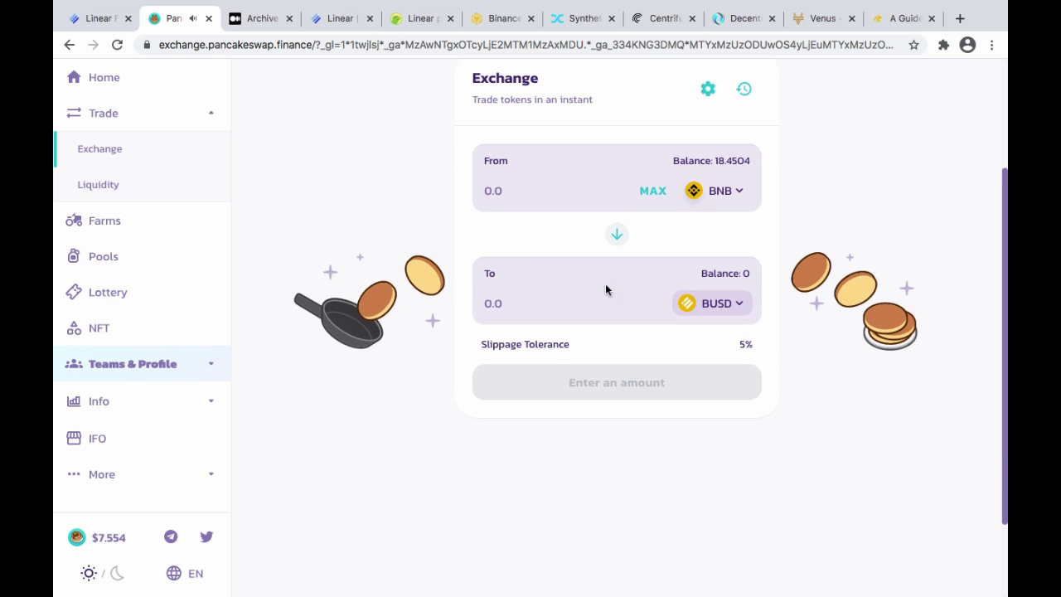
Step: Swap 2 BNB for BUSD, confirm the transaction in MetaMask and dismiss the submission notice
{"action": "left_click", "coordinate": [506, 191]}
{"action": "type", "text": "2"}
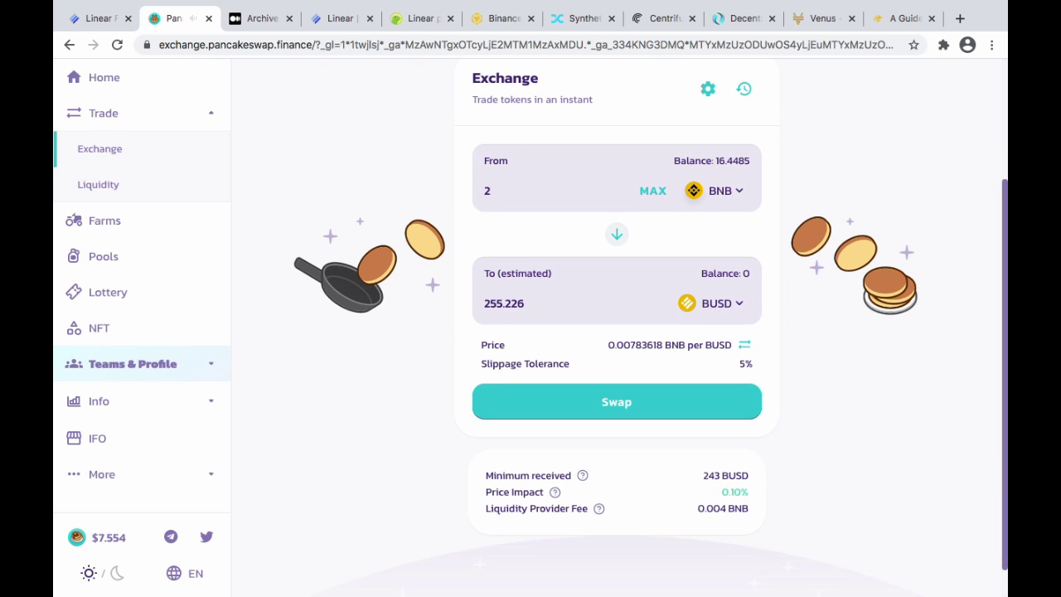
{"action": "left_click", "coordinate": [632, 408]}
{"action": "left_click", "coordinate": [557, 458]}
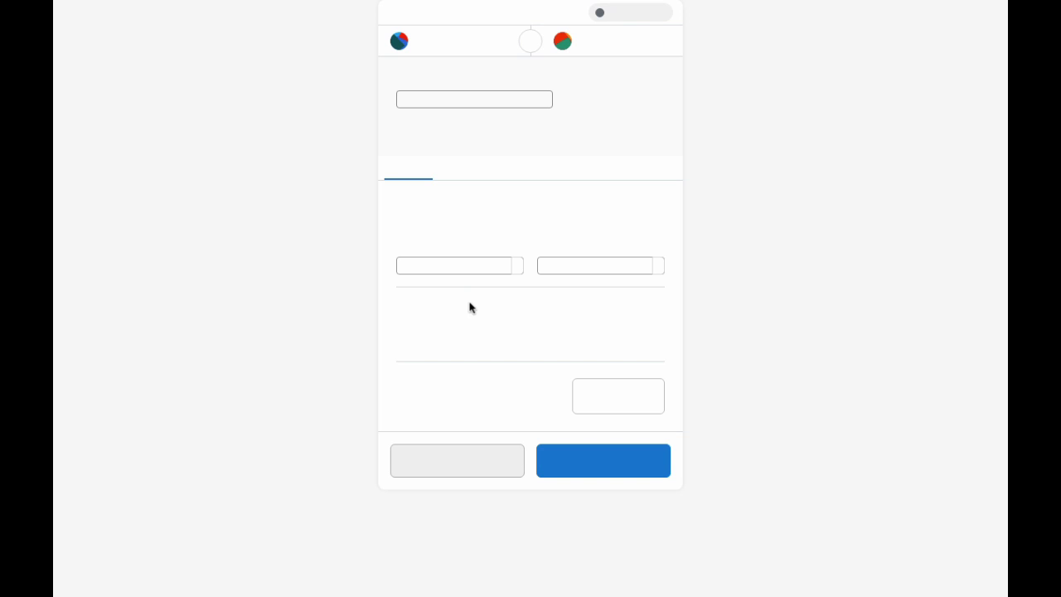
{"action": "left_click", "coordinate": [601, 463]}
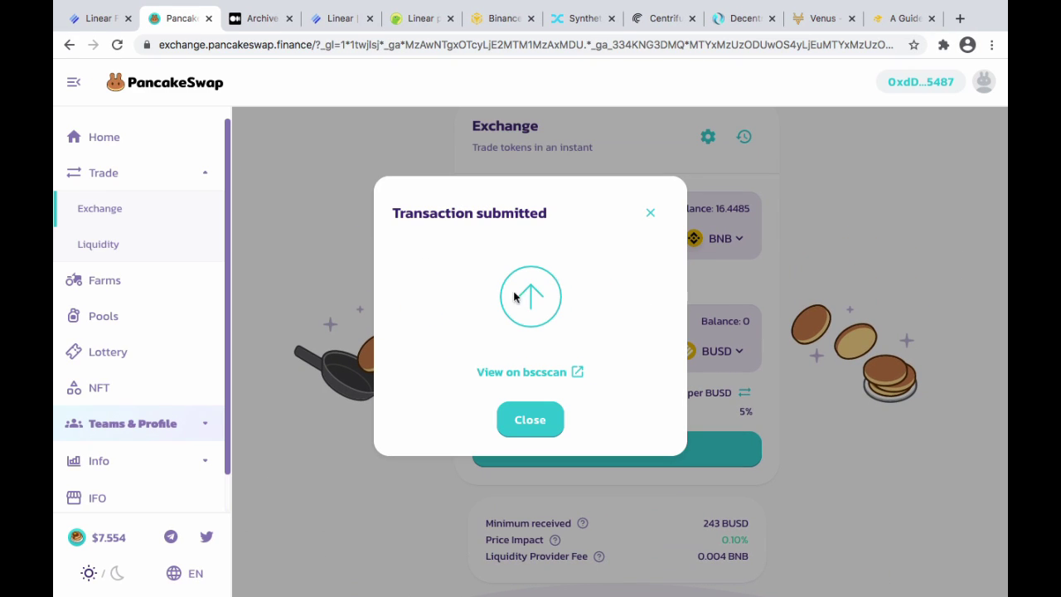
{"action": "left_click", "coordinate": [530, 419]}
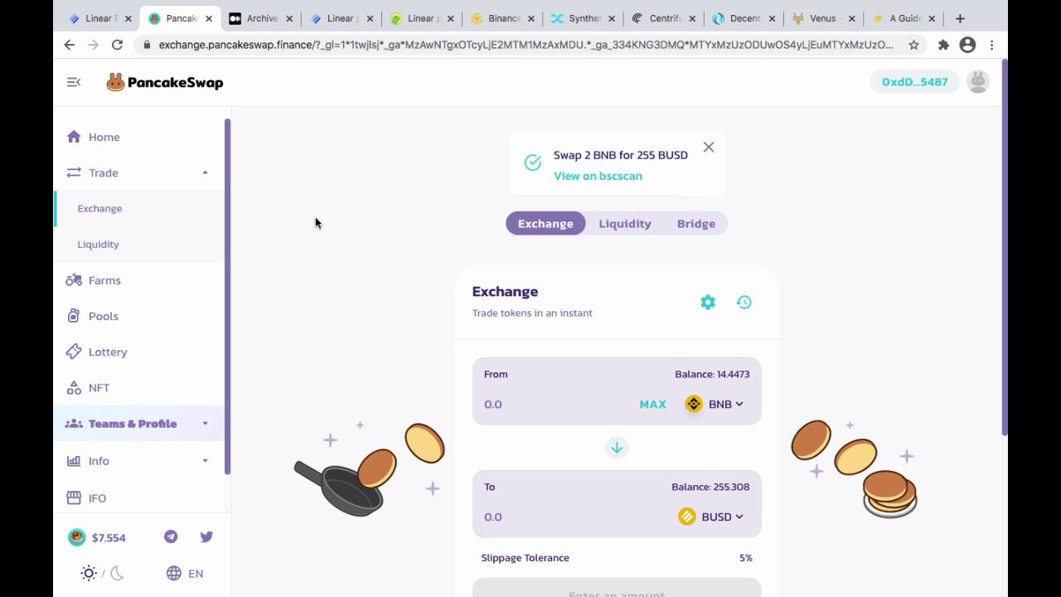
Step: Open the Liquidity page and check the wallet's existing liquidity
{"action": "left_click", "coordinate": [621, 230]}
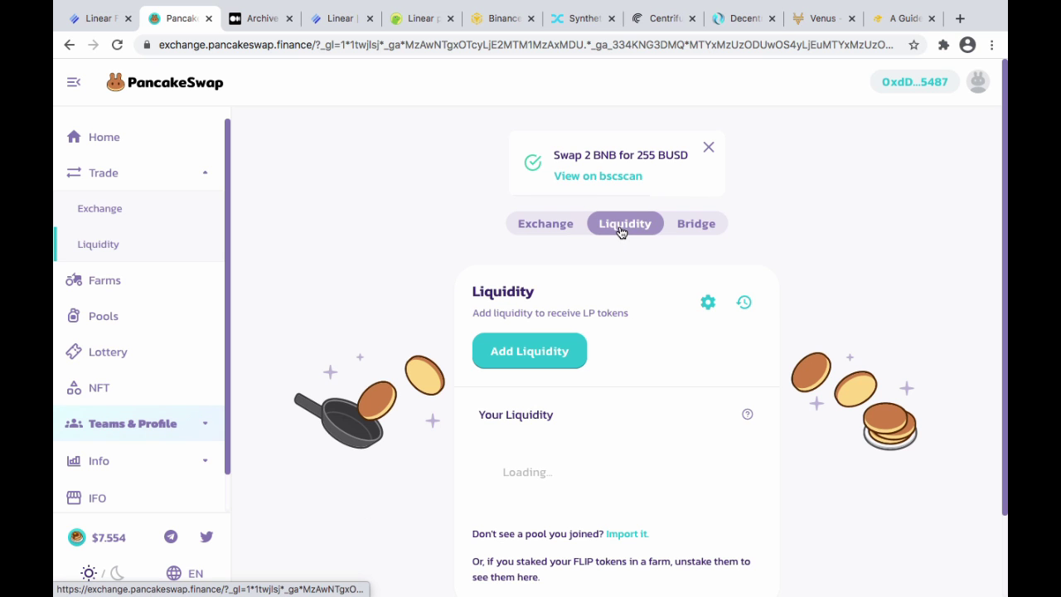
{"action": "scroll", "coordinate": [365, 231], "scroll_direction": "down", "scroll_amount": 1}
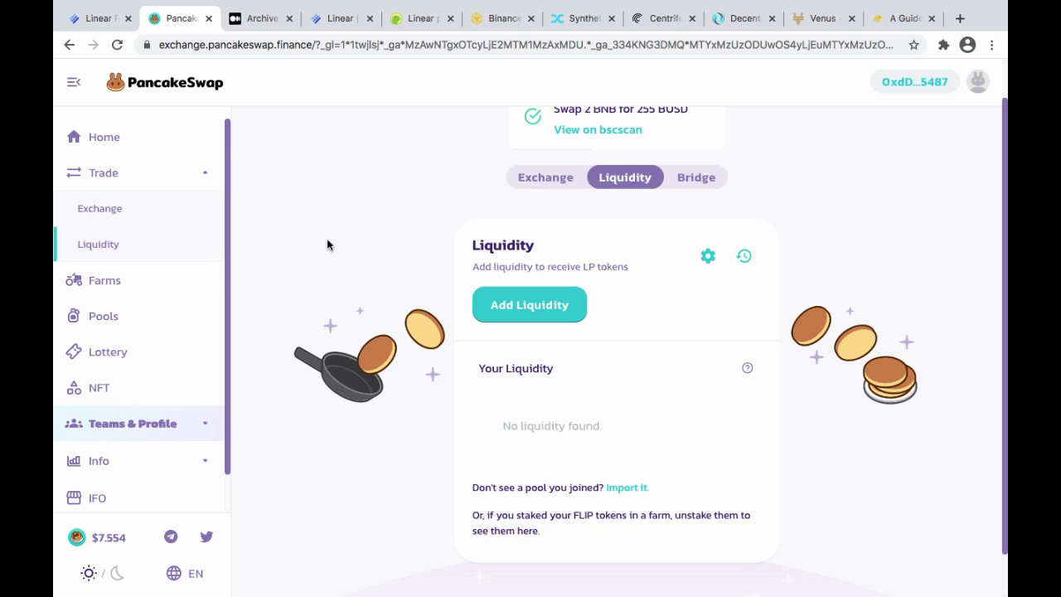
Step: Find the LINA Pool on the Pools page and unlock the wallet there by connecting MetaMask
{"action": "left_click", "coordinate": [129, 315]}
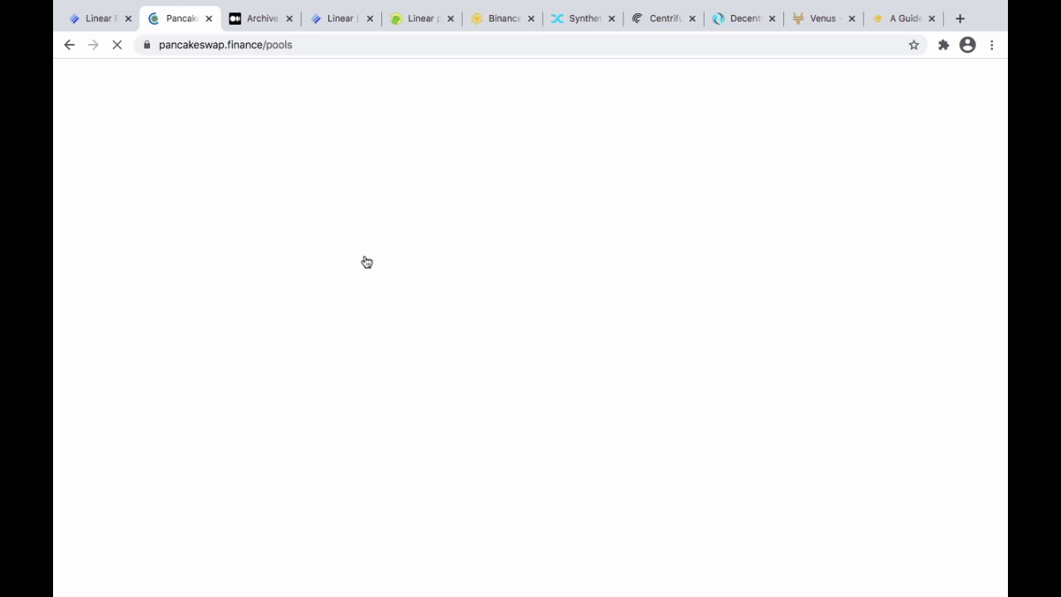
{"action": "scroll", "coordinate": [385, 285], "scroll_direction": "down", "scroll_amount": 7}
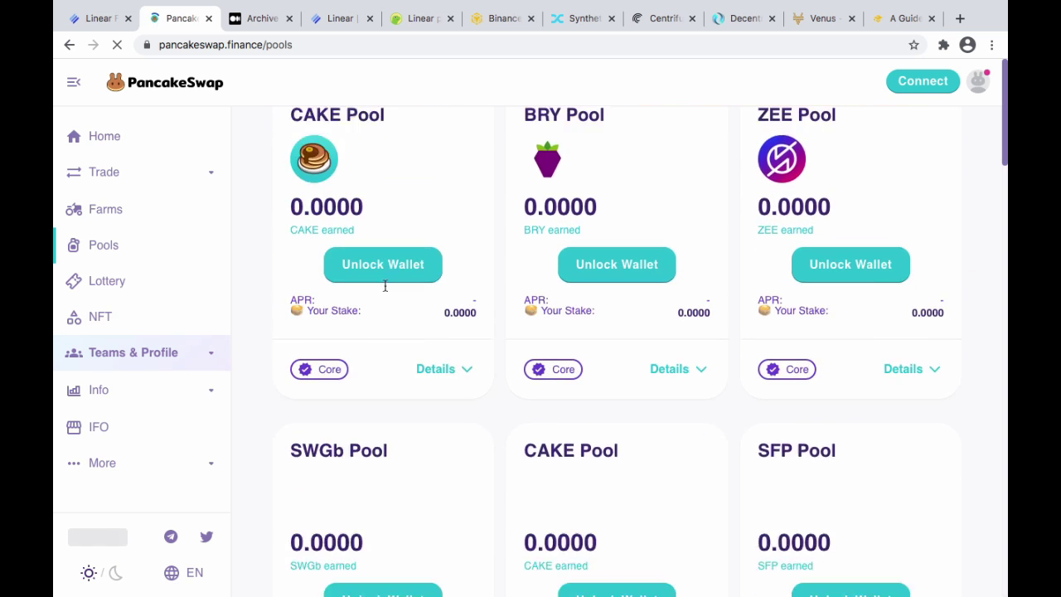
{"action": "scroll", "coordinate": [385, 285], "scroll_direction": "down", "scroll_amount": 3}
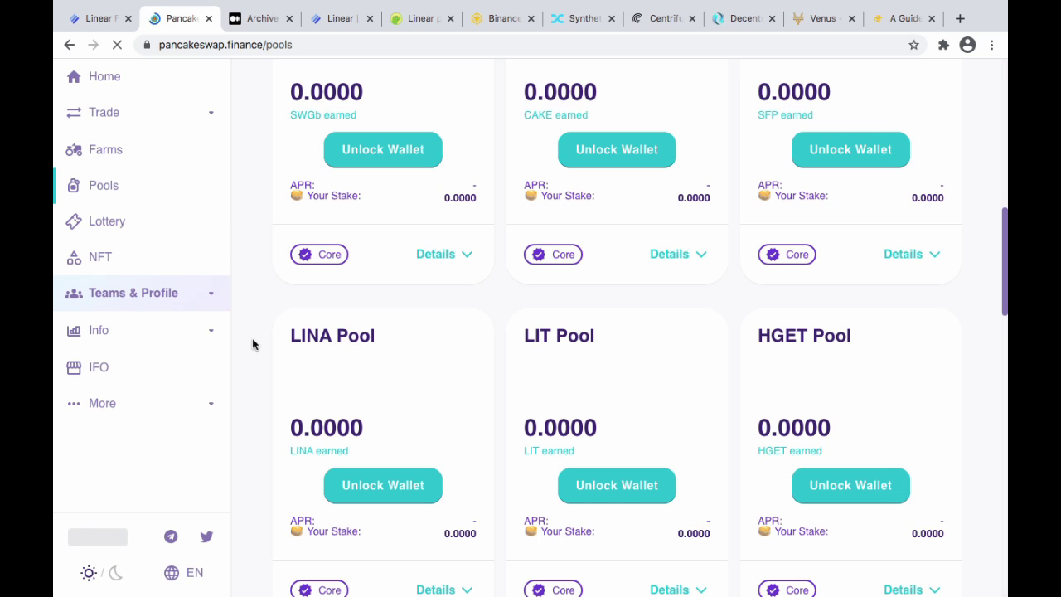
{"action": "scroll", "coordinate": [253, 344], "scroll_direction": "down", "scroll_amount": 3}
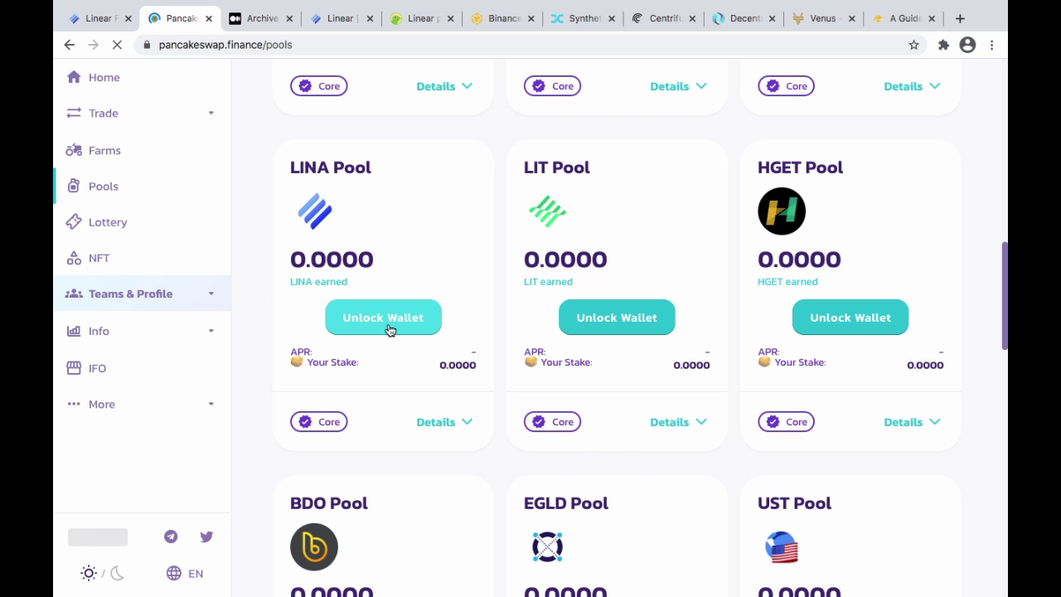
{"action": "left_click", "coordinate": [390, 329]}
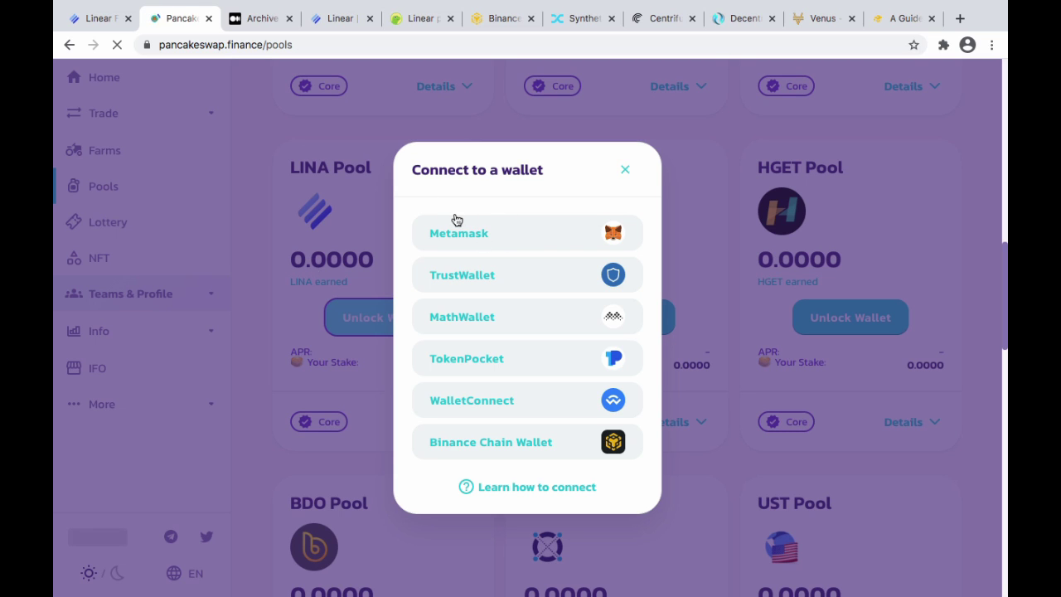
{"action": "left_click", "coordinate": [538, 233]}
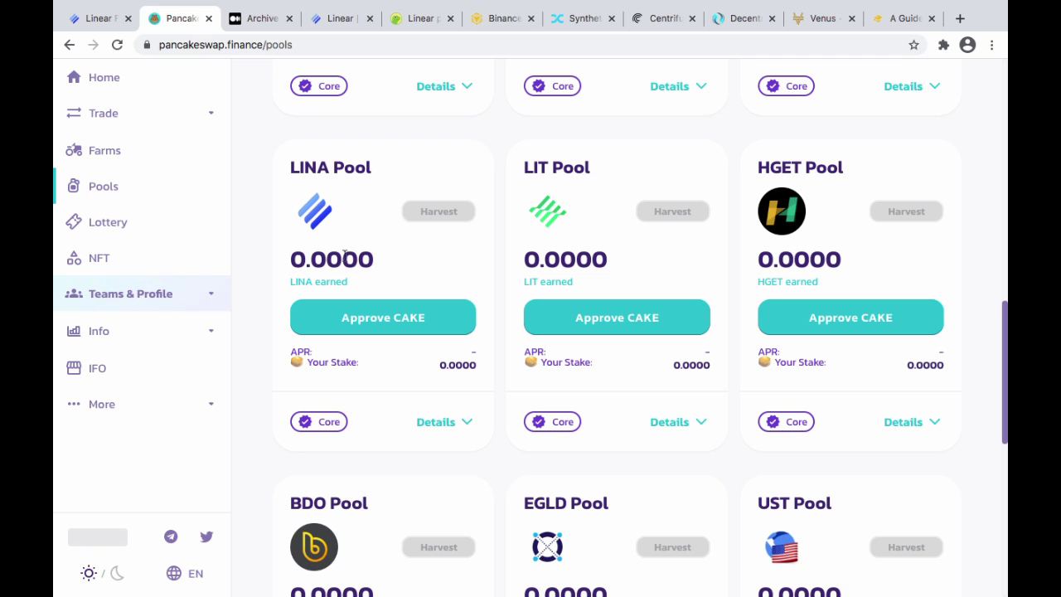
Step: Approve CAKE for the LINA Pool and confirm the spending permission in MetaMask
{"action": "left_click", "coordinate": [398, 332]}
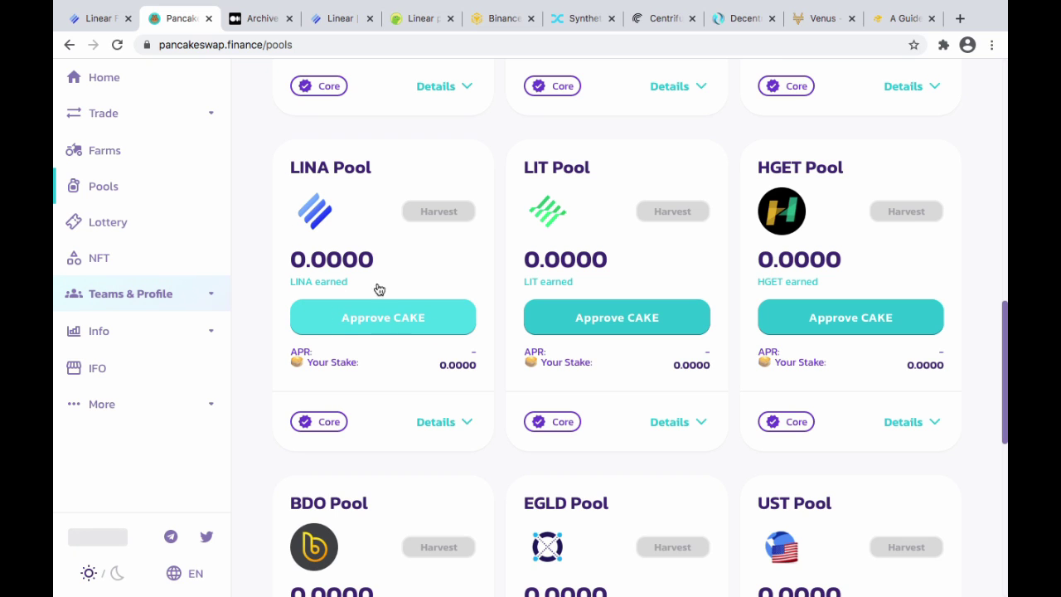
{"action": "left_click", "coordinate": [394, 319]}
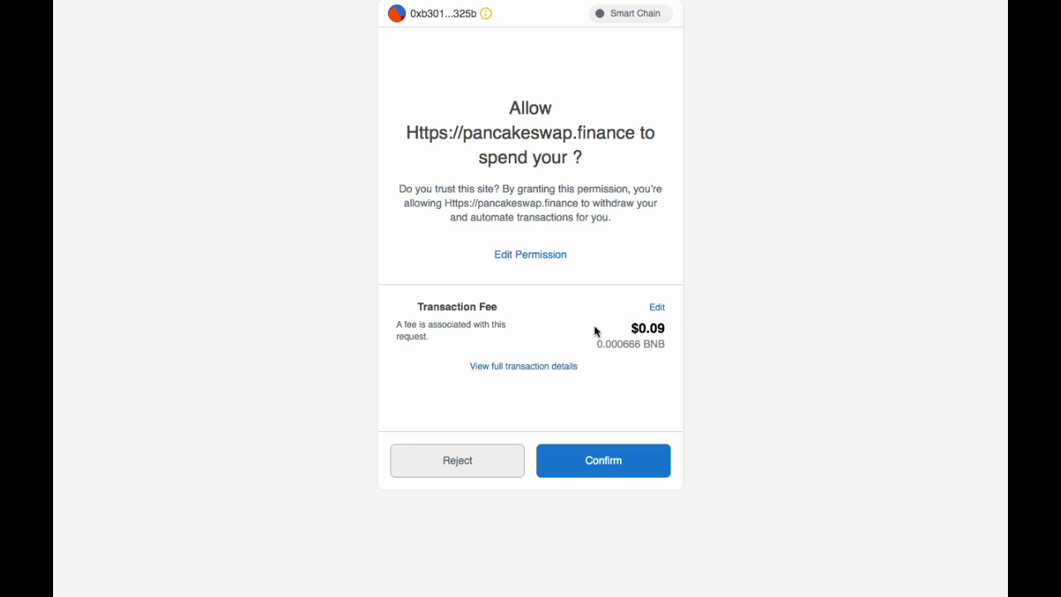
{"action": "left_click", "coordinate": [615, 465]}
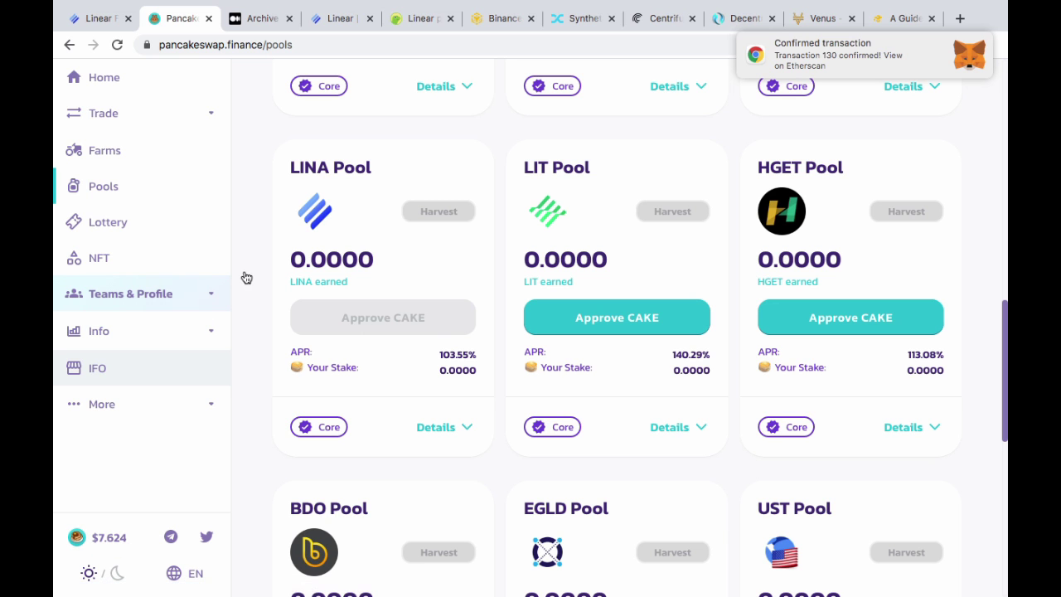
Step: Look through the active Syrup Pools, comparing the LINA Pool's APR and staking options with those of the other pools
{"action": "scroll", "coordinate": [255, 239], "scroll_direction": "up", "scroll_amount": 3}
{"action": "scroll", "coordinate": [255, 239], "scroll_direction": "down", "scroll_amount": 3}
{"action": "scroll", "coordinate": [256, 239], "scroll_direction": "down", "scroll_amount": 5}
{"action": "scroll", "coordinate": [256, 240], "scroll_direction": "down", "scroll_amount": 2}
{"action": "scroll", "coordinate": [256, 240], "scroll_direction": "up", "scroll_amount": 5}
{"action": "scroll", "coordinate": [256, 239], "scroll_direction": "up", "scroll_amount": 6}
{"action": "scroll", "coordinate": [255, 240], "scroll_direction": "down", "scroll_amount": 3}
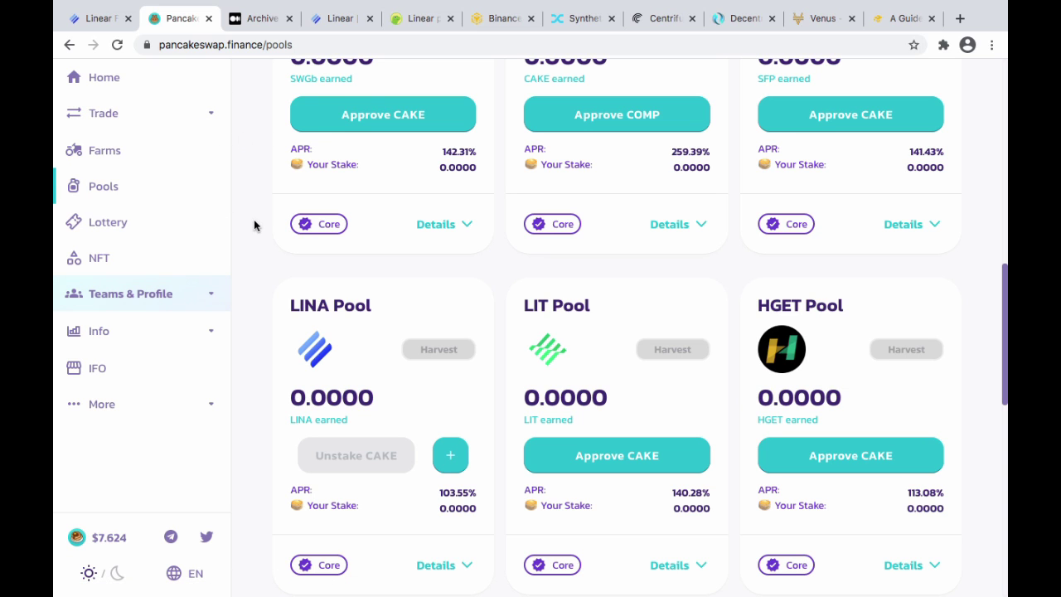
{"action": "scroll", "coordinate": [254, 224], "scroll_direction": "up", "scroll_amount": 10}
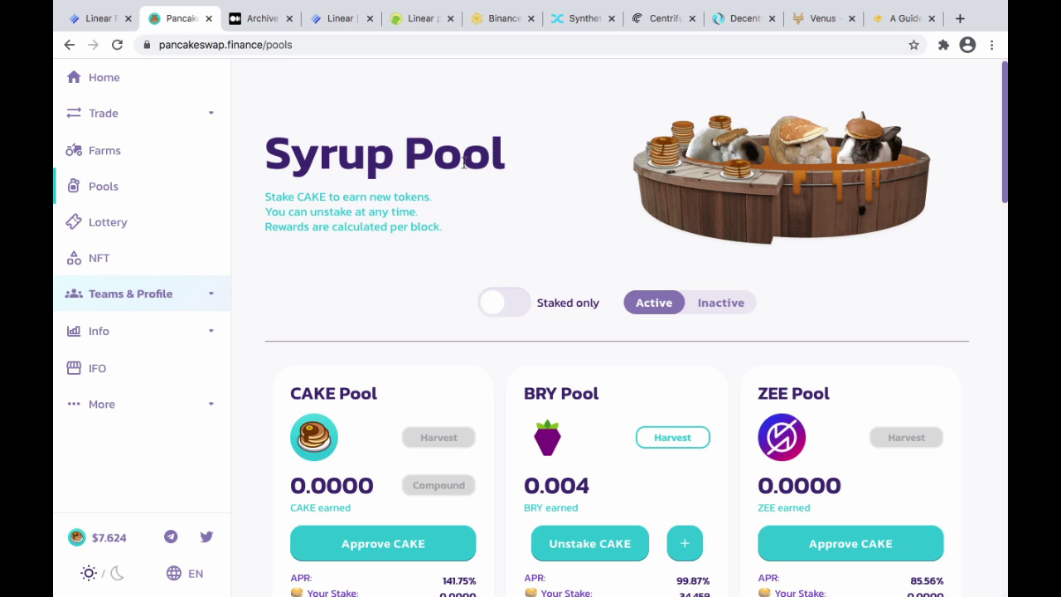
{"action": "scroll", "coordinate": [532, 157], "scroll_direction": "down", "scroll_amount": 8}
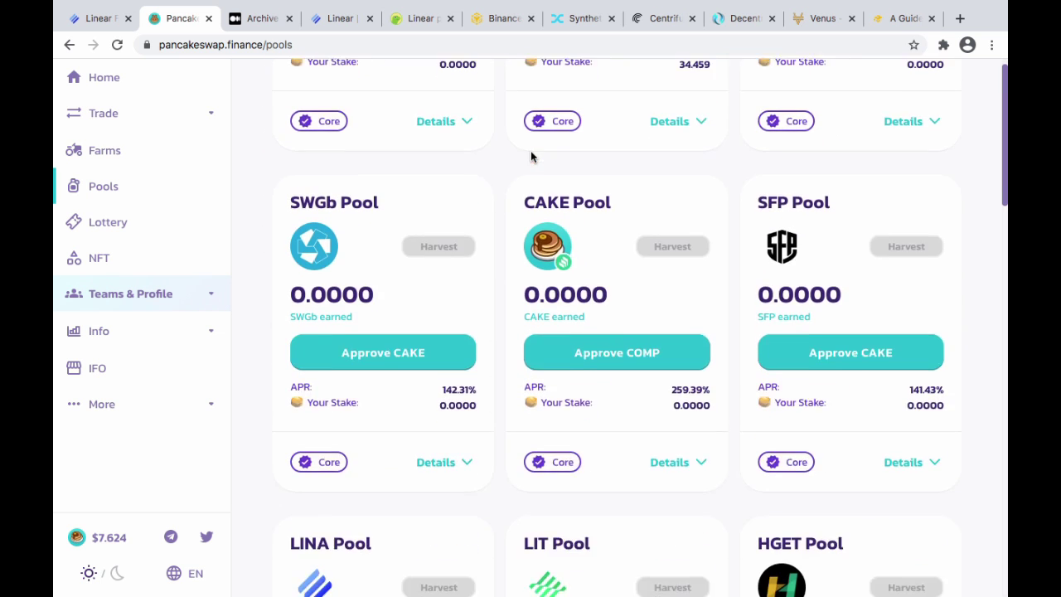
{"action": "scroll", "coordinate": [531, 151], "scroll_direction": "down", "scroll_amount": 4}
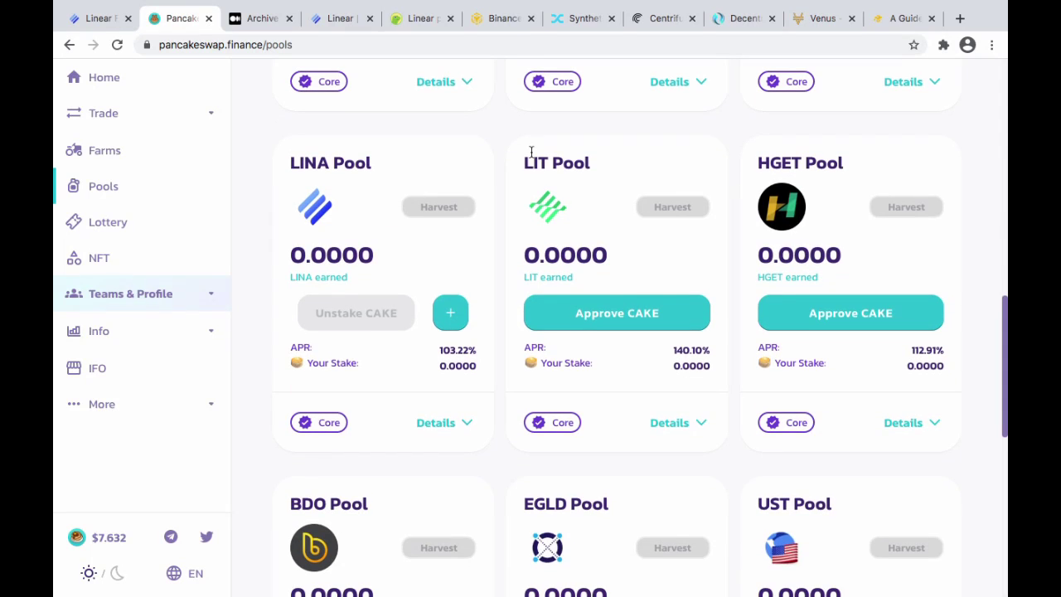
{"action": "scroll", "coordinate": [531, 152], "scroll_direction": "up", "scroll_amount": 1}
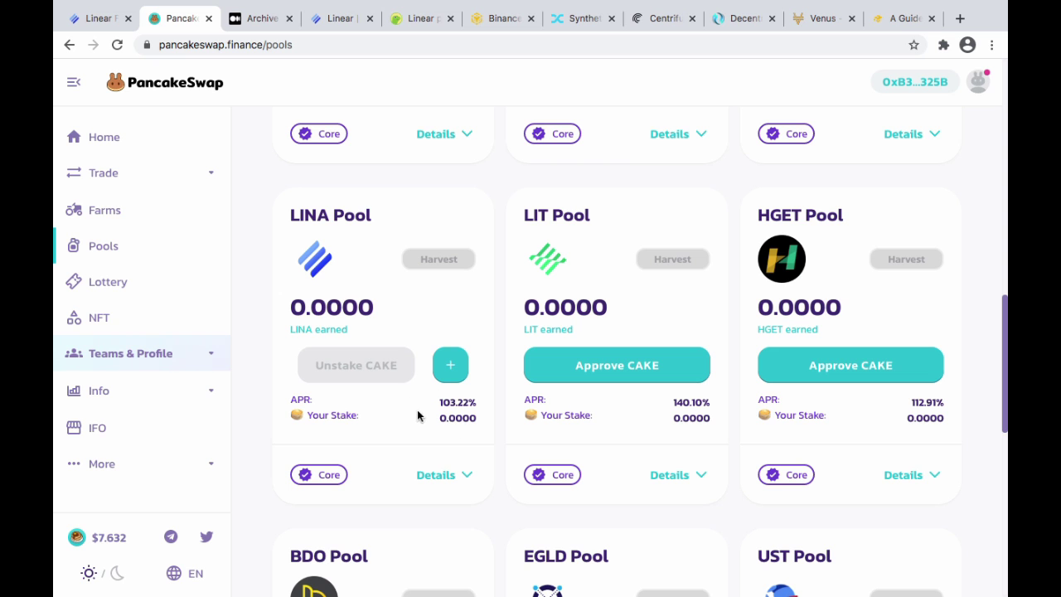
{"action": "scroll", "coordinate": [402, 278], "scroll_direction": "up", "scroll_amount": 7}
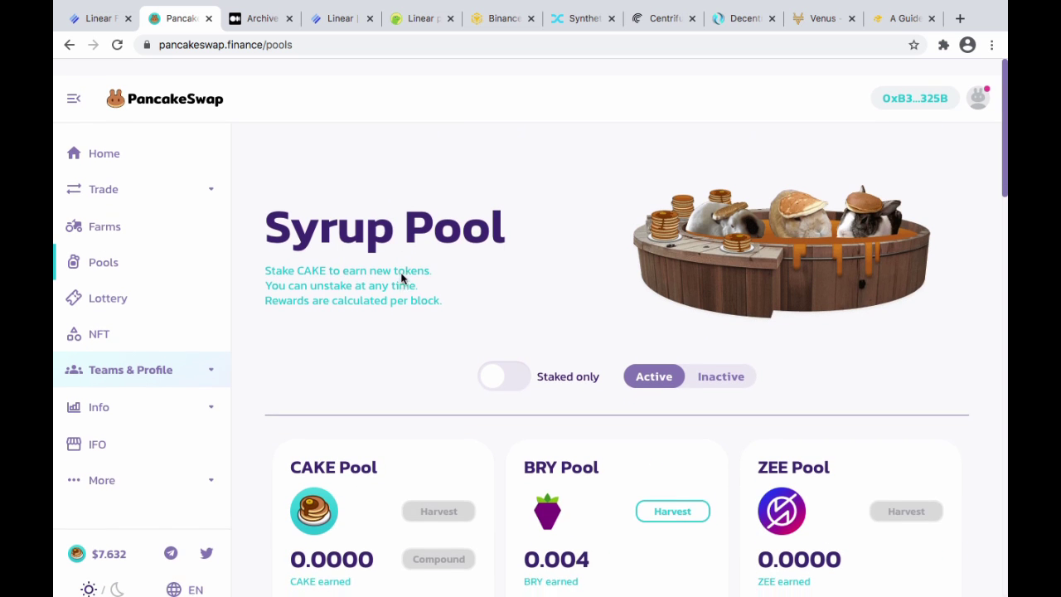
{"action": "scroll", "coordinate": [329, 253], "scroll_direction": "down", "scroll_amount": 1}
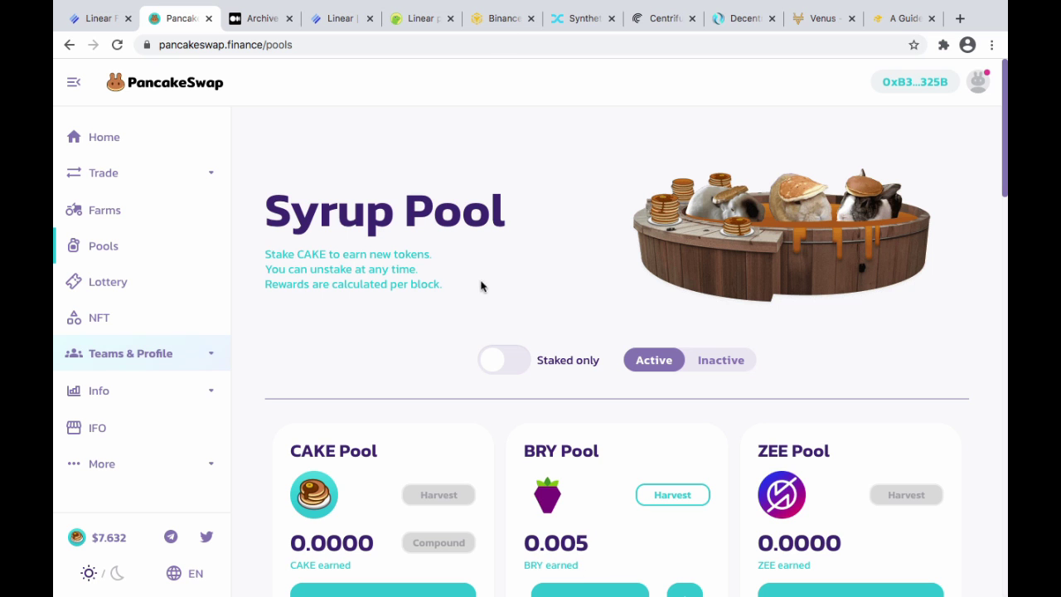
{"action": "scroll", "coordinate": [630, 388], "scroll_direction": "down", "scroll_amount": 5}
{"action": "scroll", "coordinate": [630, 386], "scroll_direction": "down", "scroll_amount": 10}
{"action": "scroll", "coordinate": [631, 385], "scroll_direction": "up", "scroll_amount": 3}
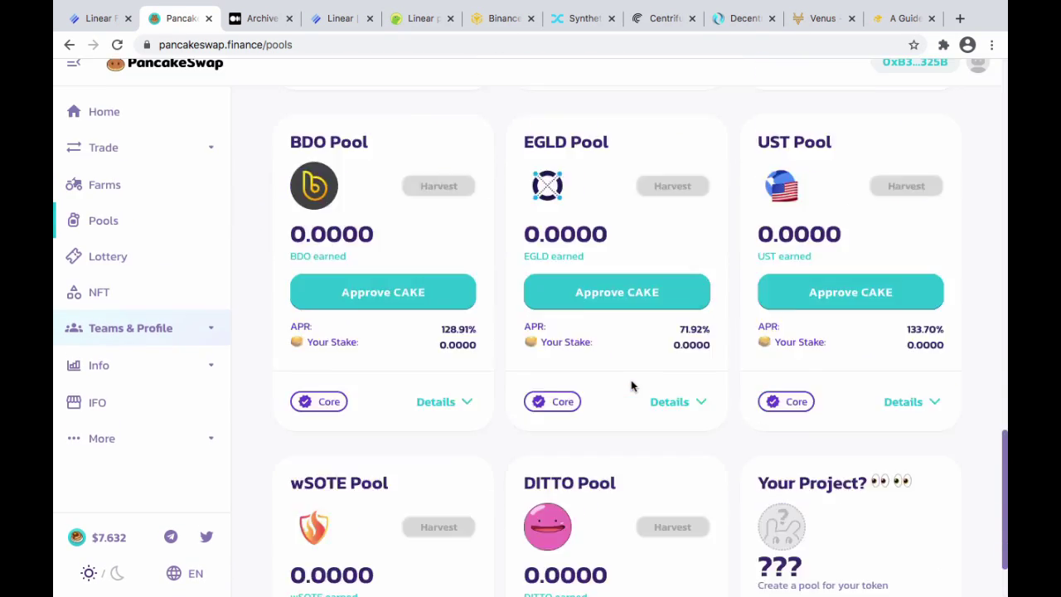
{"action": "scroll", "coordinate": [630, 386], "scroll_direction": "up", "scroll_amount": 10}
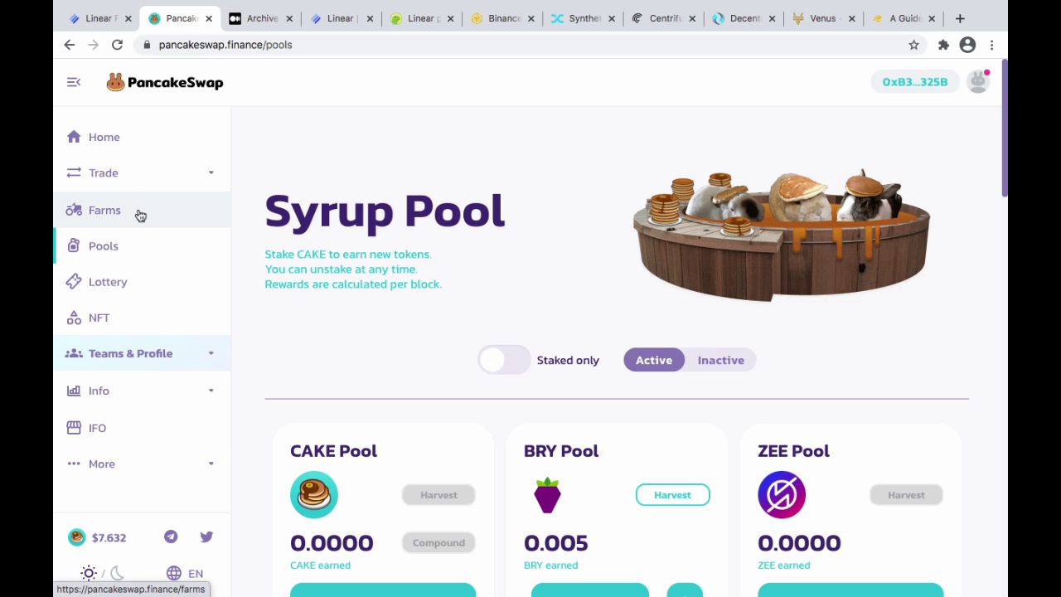
Step: Start adding liquidity from the Liquidity page and choose LINA as the first token
{"action": "left_click", "coordinate": [137, 179]}
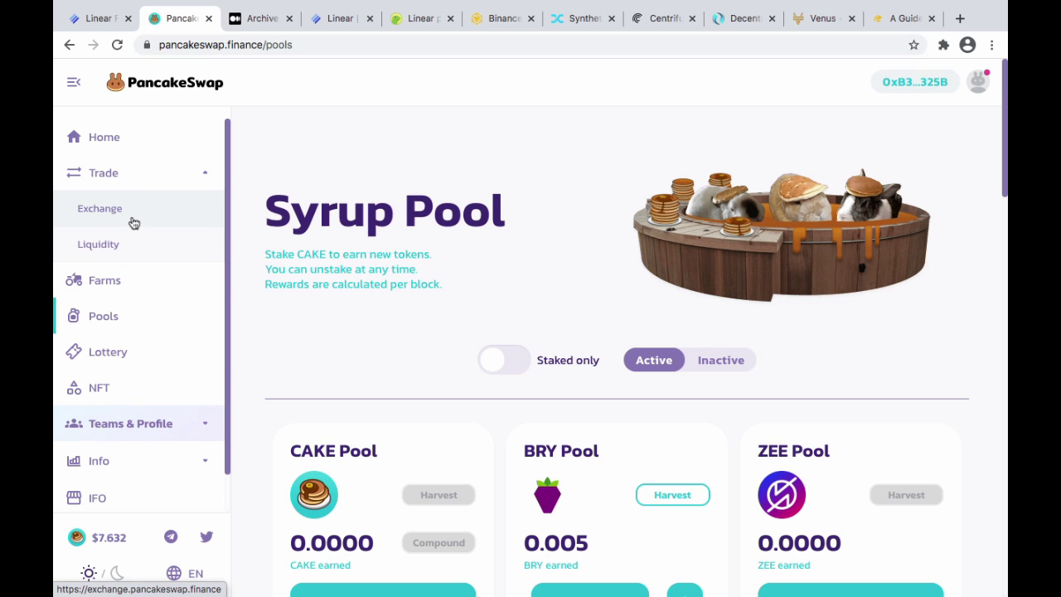
{"action": "left_click", "coordinate": [130, 242]}
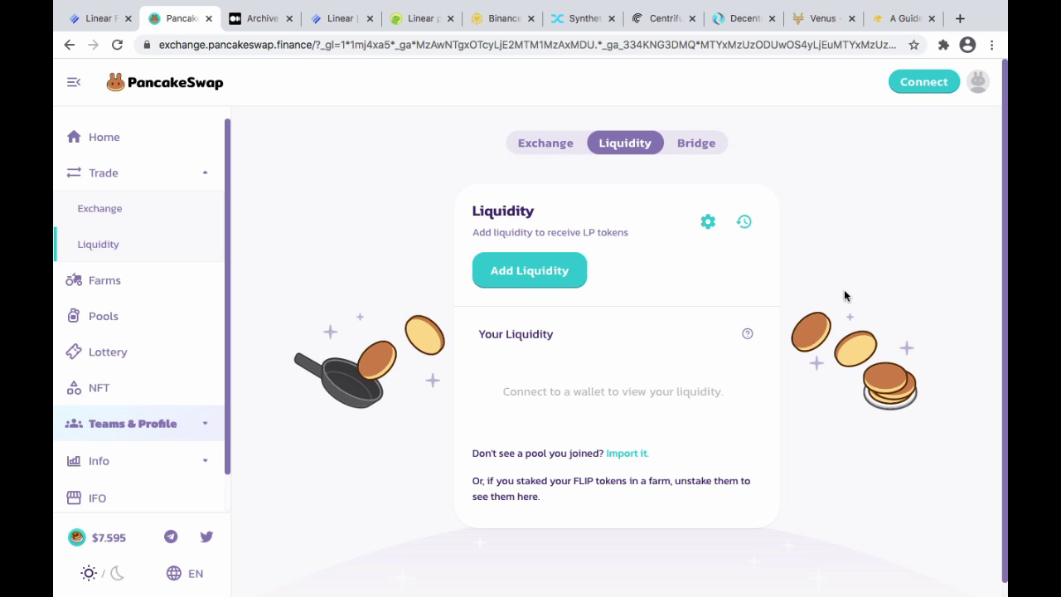
{"action": "left_click", "coordinate": [526, 275]}
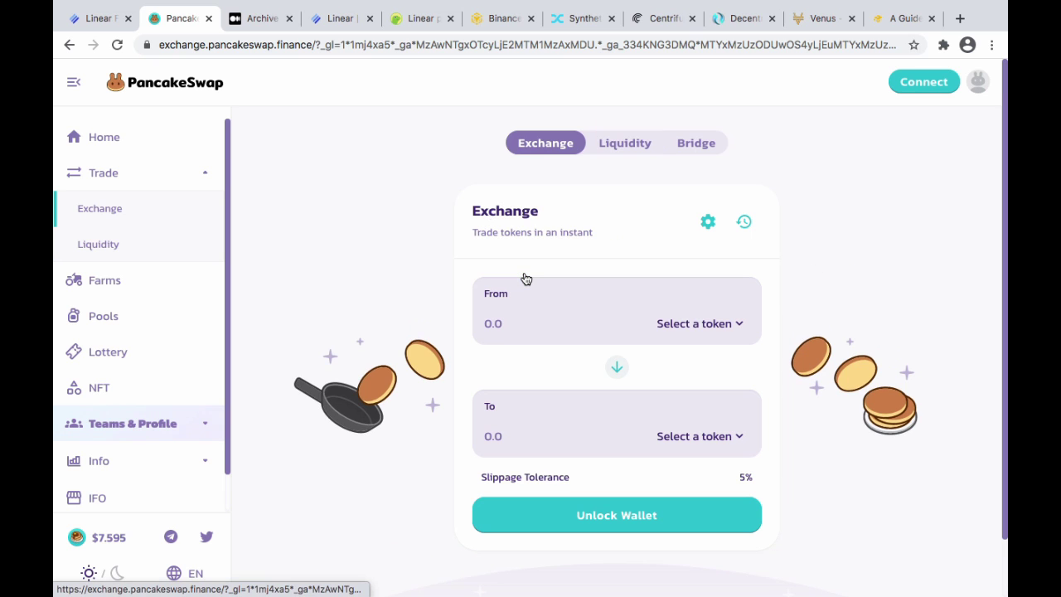
{"action": "left_click", "coordinate": [737, 329]}
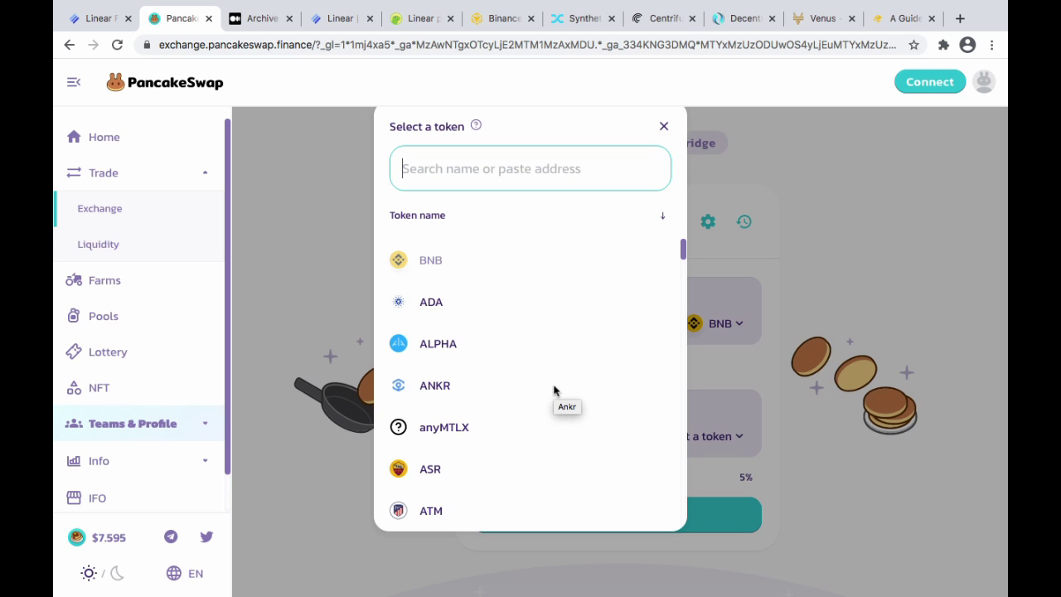
{"action": "scroll", "coordinate": [554, 389], "scroll_direction": "down", "scroll_amount": 3}
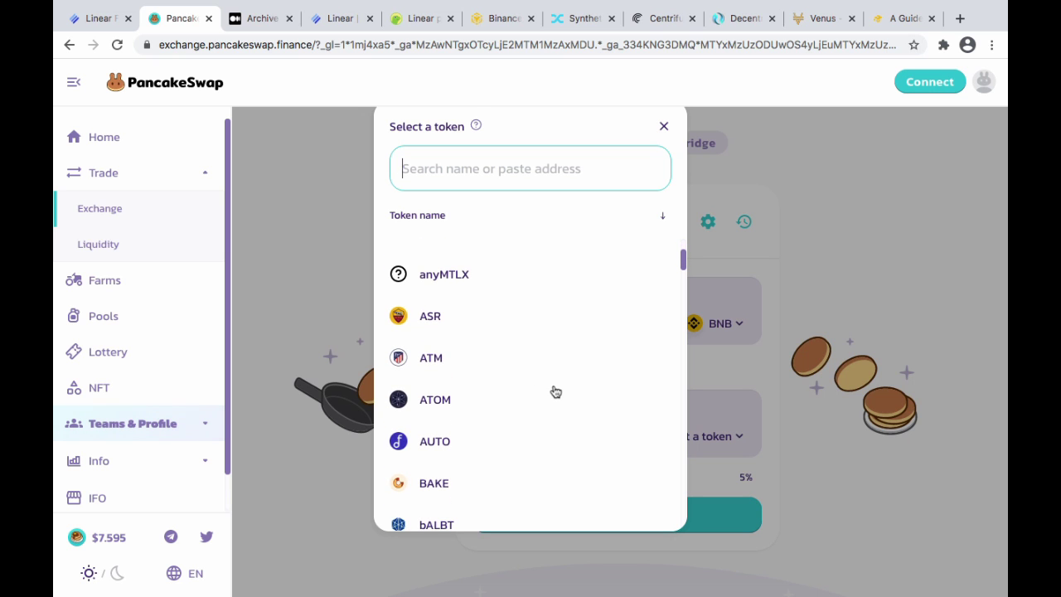
{"action": "scroll", "coordinate": [556, 391], "scroll_direction": "down", "scroll_amount": 1}
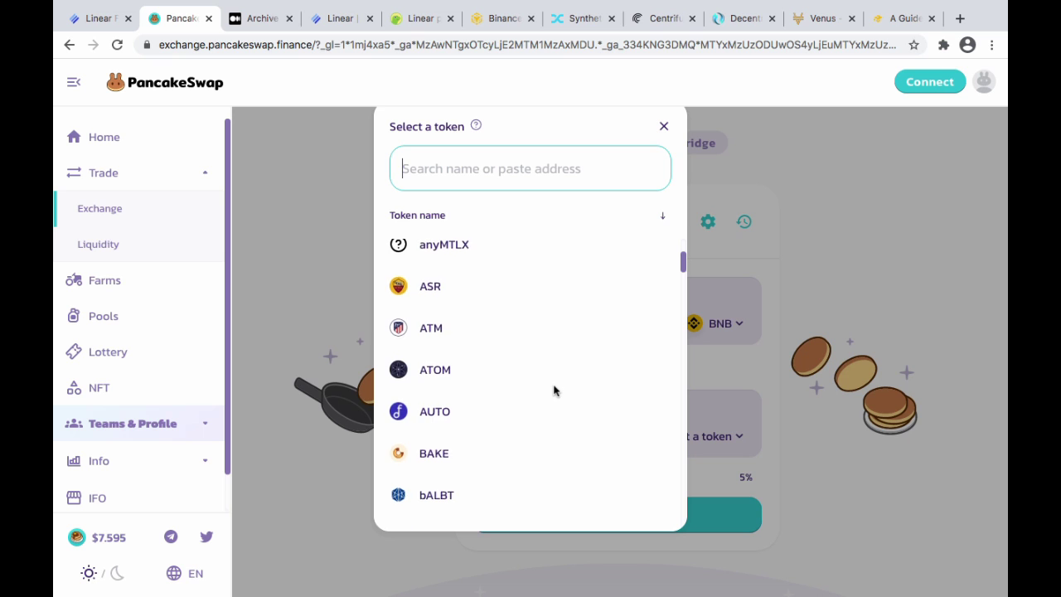
{"action": "scroll", "coordinate": [554, 390], "scroll_direction": "down", "scroll_amount": 1}
{"action": "scroll", "coordinate": [555, 391], "scroll_direction": "up", "scroll_amount": 5}
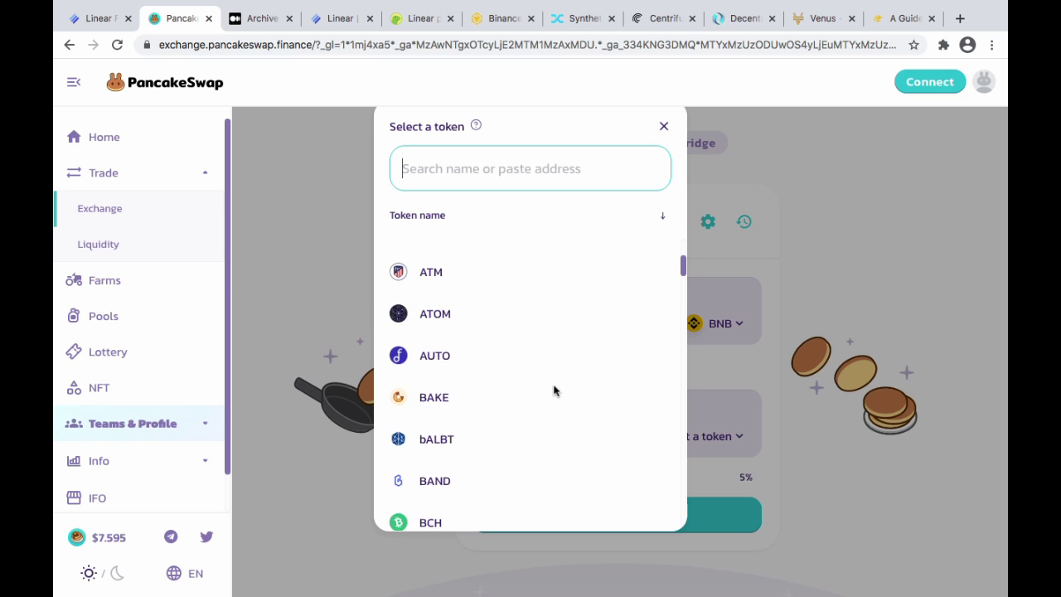
{"action": "scroll", "coordinate": [555, 389], "scroll_direction": "down", "scroll_amount": 10}
{"action": "scroll", "coordinate": [554, 390], "scroll_direction": "up", "scroll_amount": 10}
{"action": "left_click", "coordinate": [504, 169]}
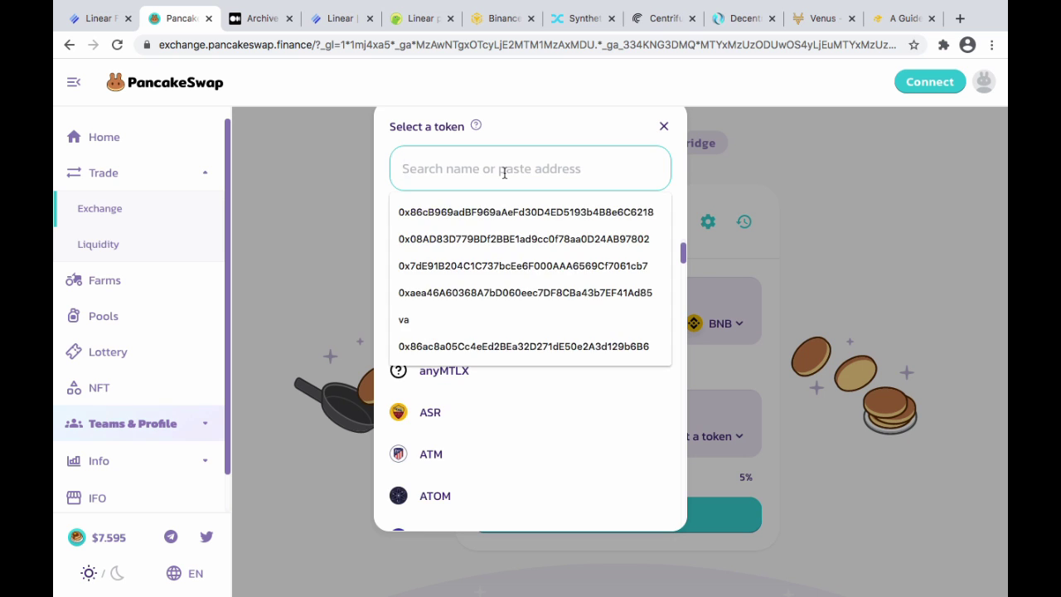
{"action": "type", "text": "lina"}
{"action": "left_click", "coordinate": [450, 266]}
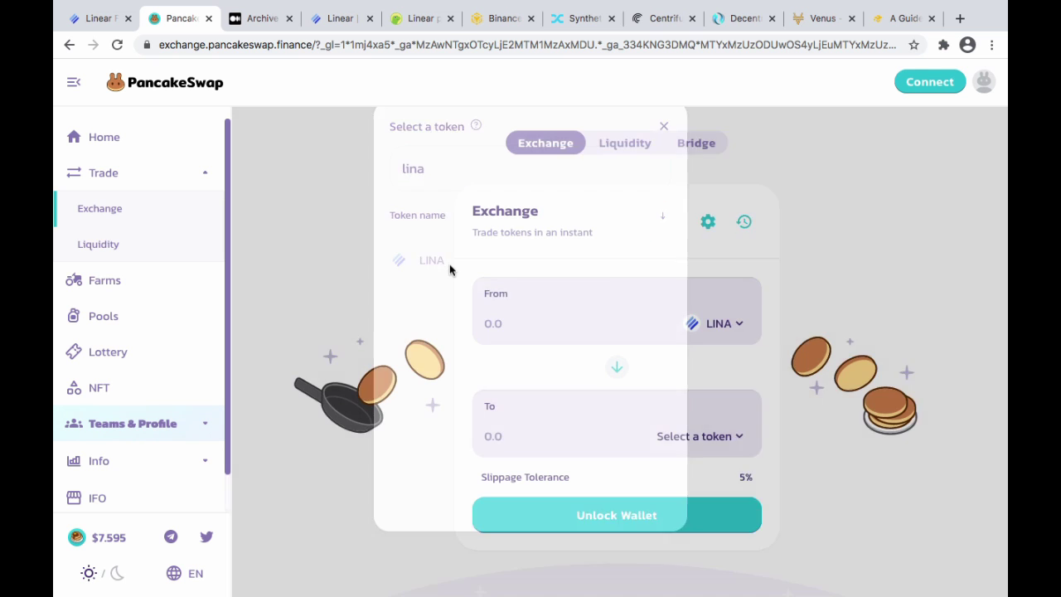
Step: Choose BUSD as the second token of the LINA pair
{"action": "left_click", "coordinate": [738, 445]}
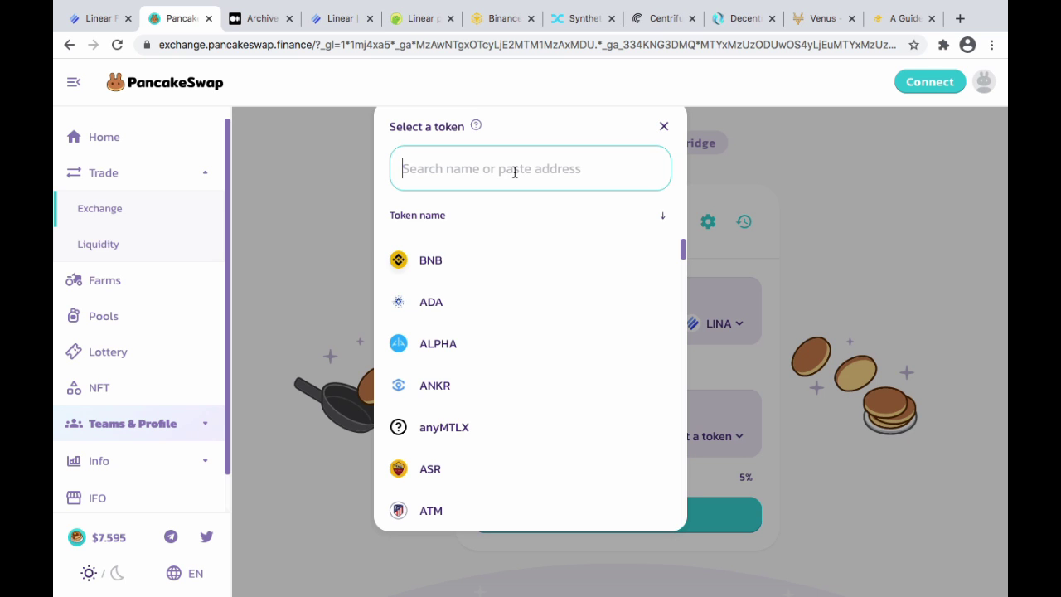
{"action": "type", "text": "bus"}
{"action": "left_click", "coordinate": [469, 264]}
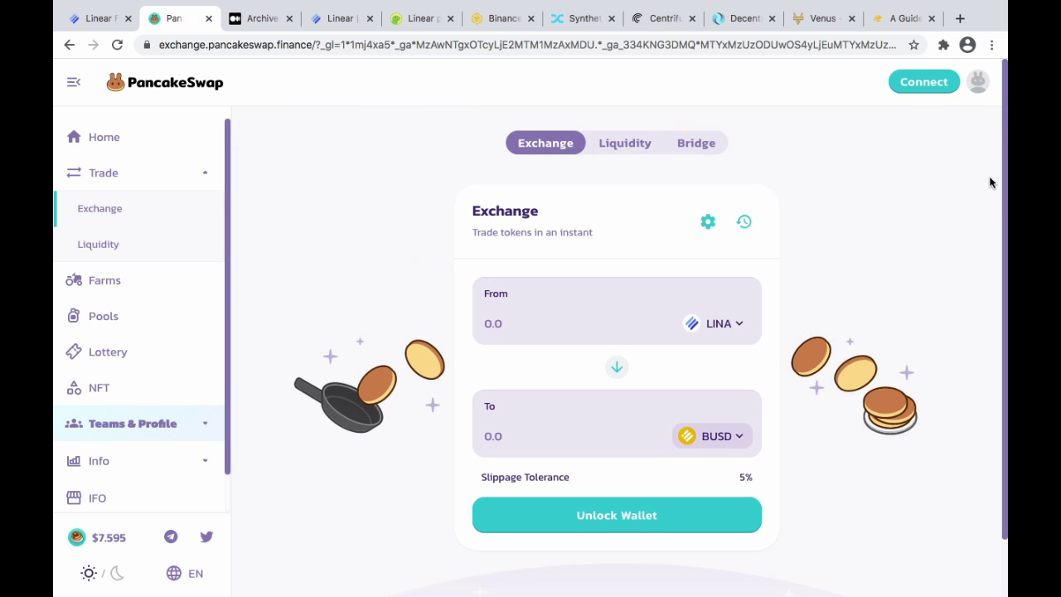
Step: Connect the MetaMask wallet and try to approve the maximum LINA amount for the exchange to BUSD
{"action": "left_click", "coordinate": [923, 82]}
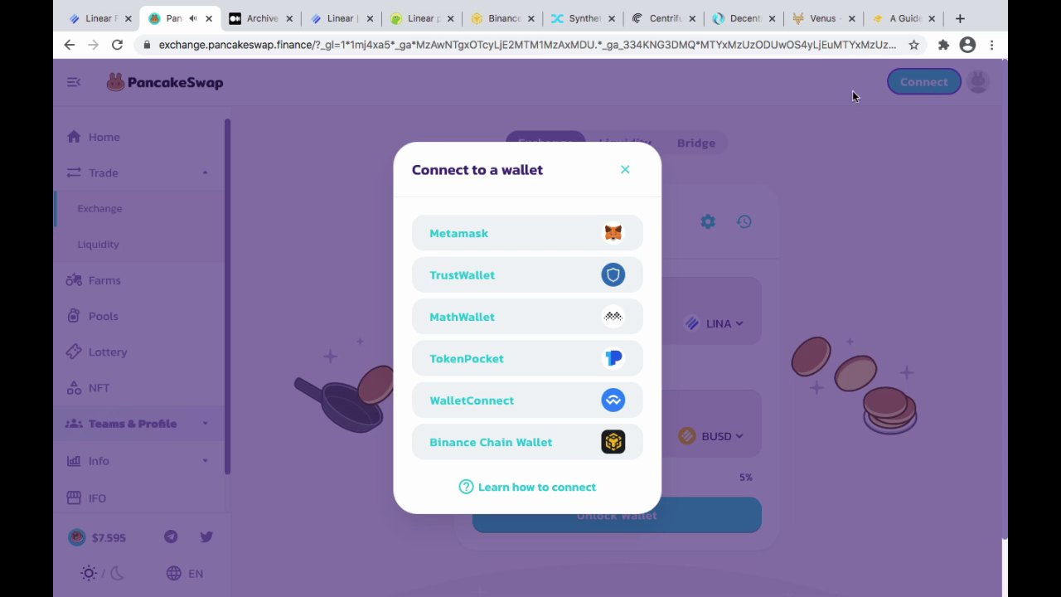
{"action": "left_click", "coordinate": [559, 232]}
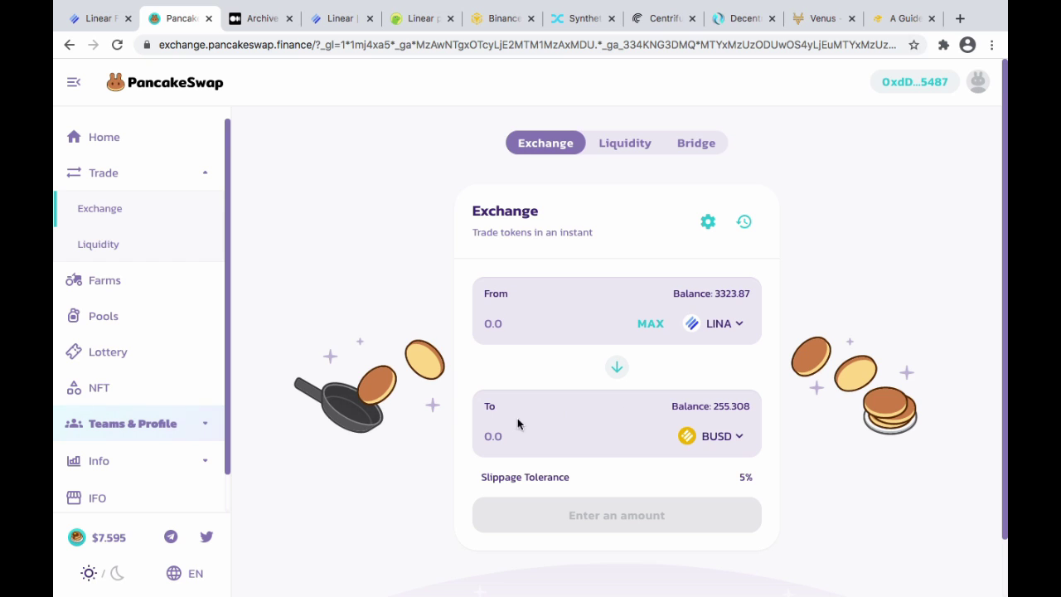
{"action": "left_click", "coordinate": [651, 323]}
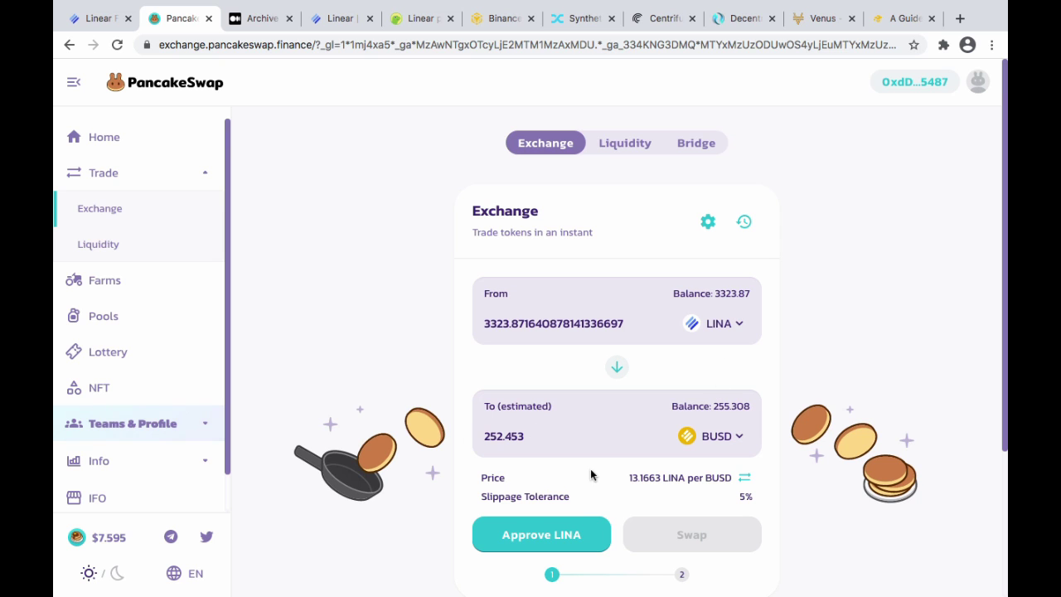
{"action": "left_click", "coordinate": [543, 537]}
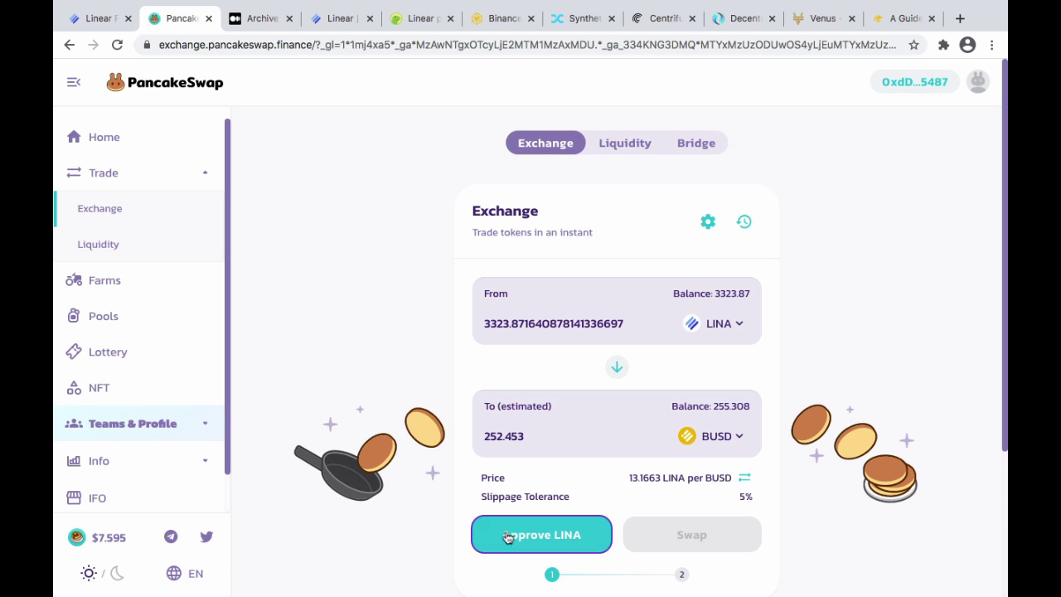
Step: Try to reach the Add Liquidity form from the Liquidity page again
{"action": "left_click", "coordinate": [624, 145]}
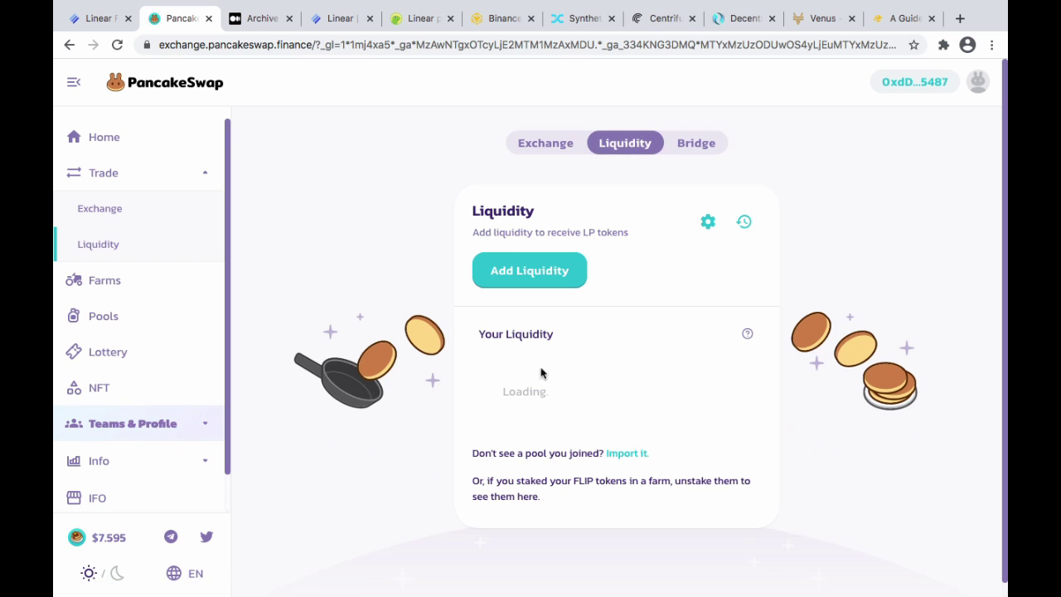
{"action": "left_click", "coordinate": [561, 276]}
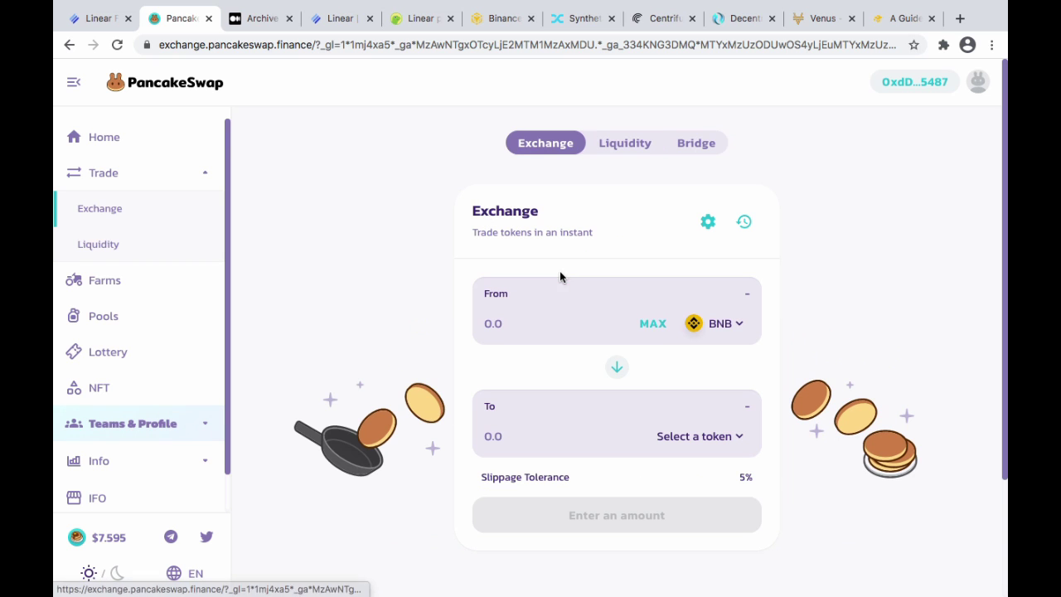
{"action": "left_click", "coordinate": [744, 330]}
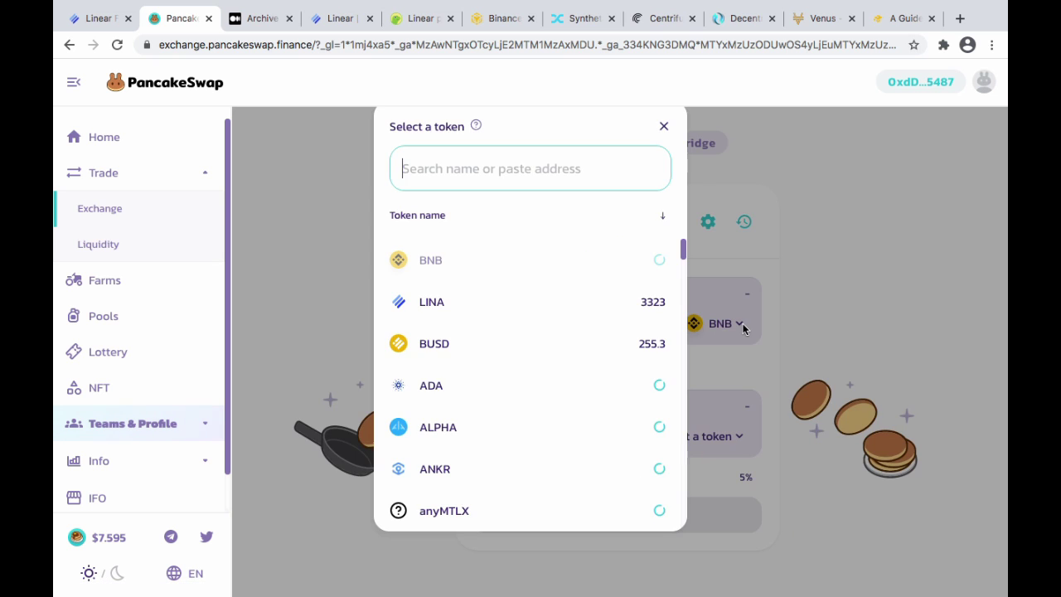
{"action": "left_click", "coordinate": [666, 126]}
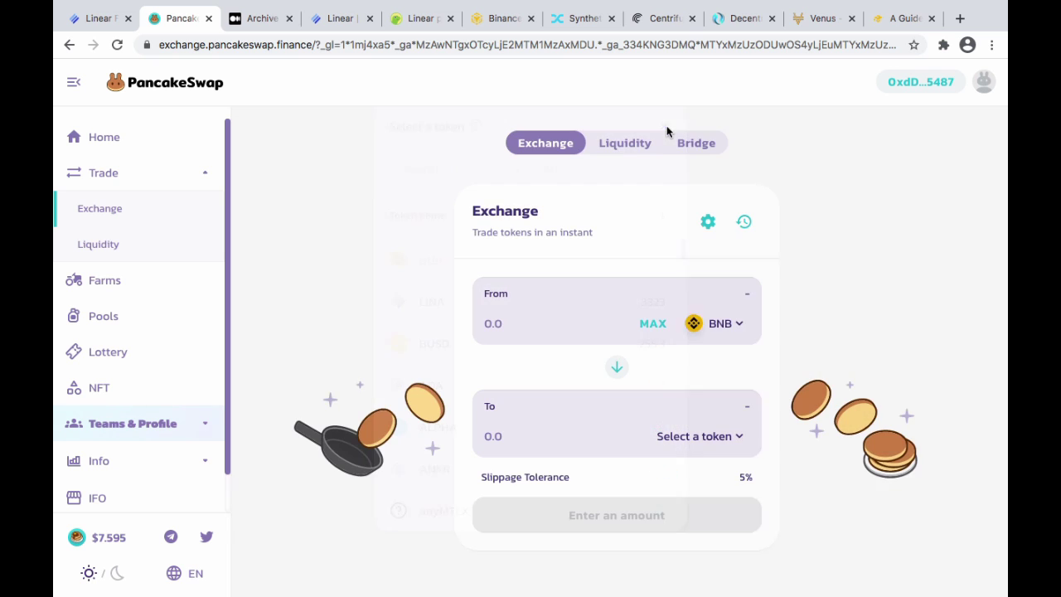
{"action": "left_click", "coordinate": [624, 143]}
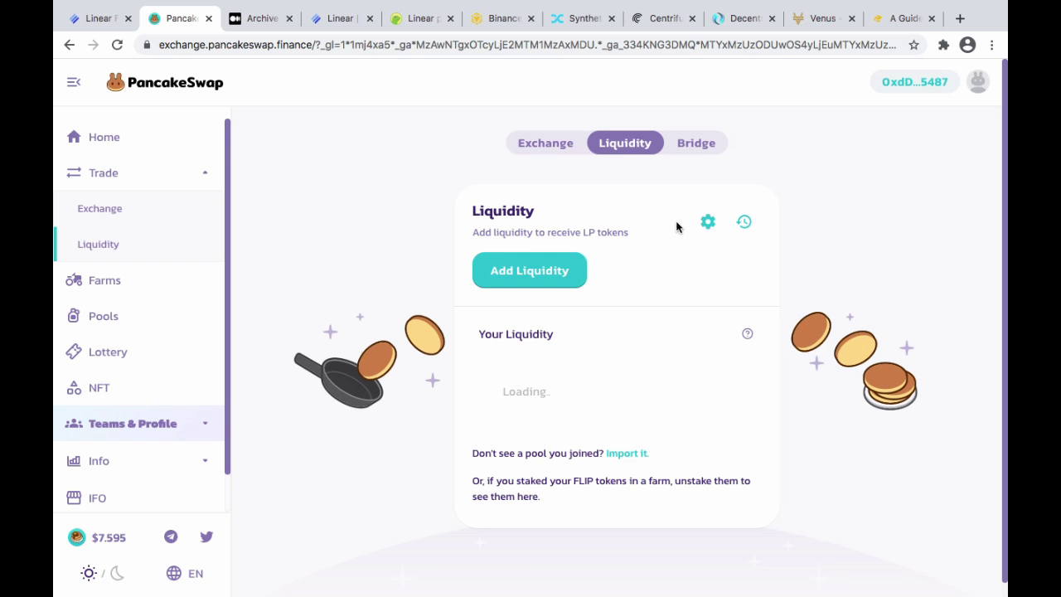
{"action": "left_click", "coordinate": [560, 272]}
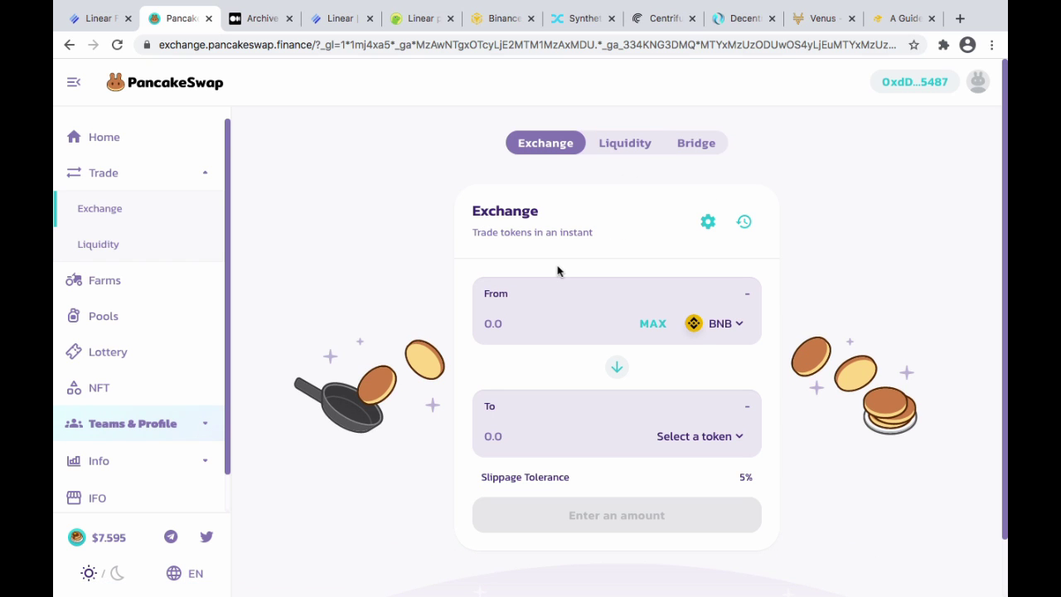
{"action": "scroll", "coordinate": [597, 308], "scroll_direction": "down", "scroll_amount": 2}
{"action": "scroll", "coordinate": [597, 309], "scroll_direction": "up", "scroll_amount": 2}
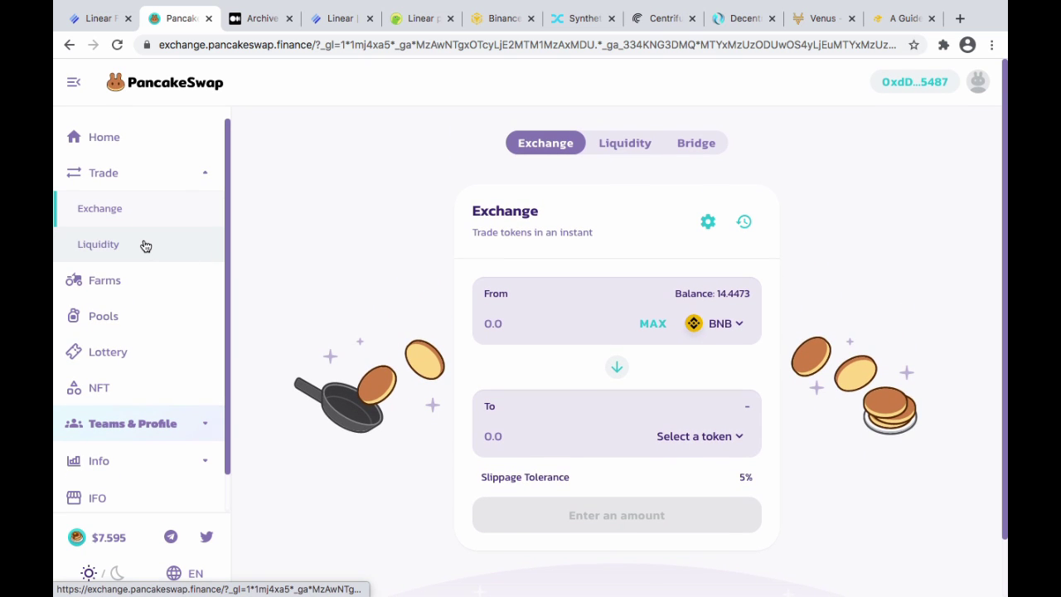
Step: Set the slippage tolerance to 1% in the Liquidity page's settings
{"action": "left_click", "coordinate": [146, 245]}
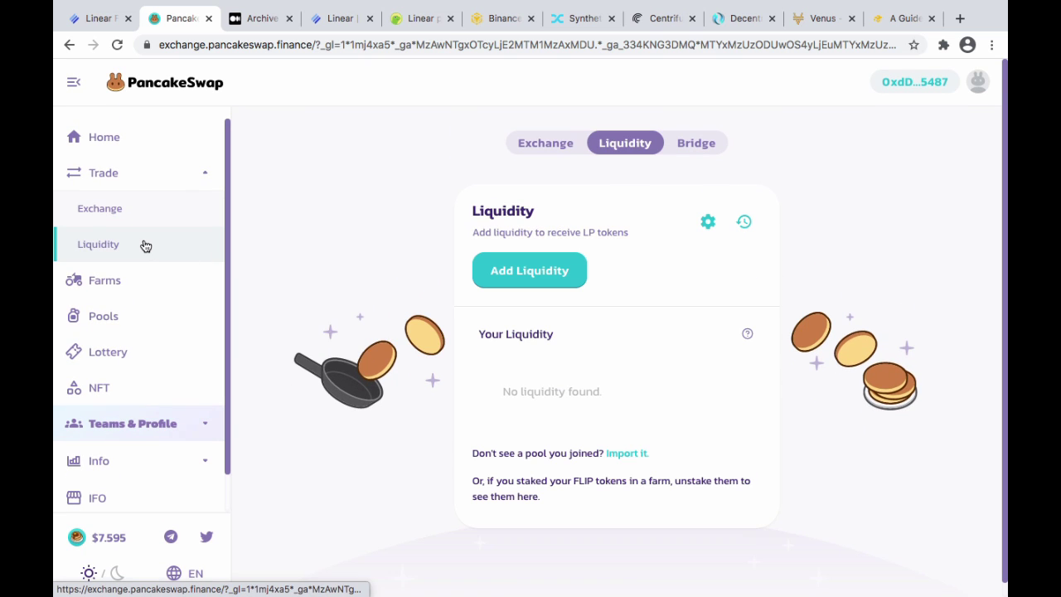
{"action": "left_click", "coordinate": [709, 223]}
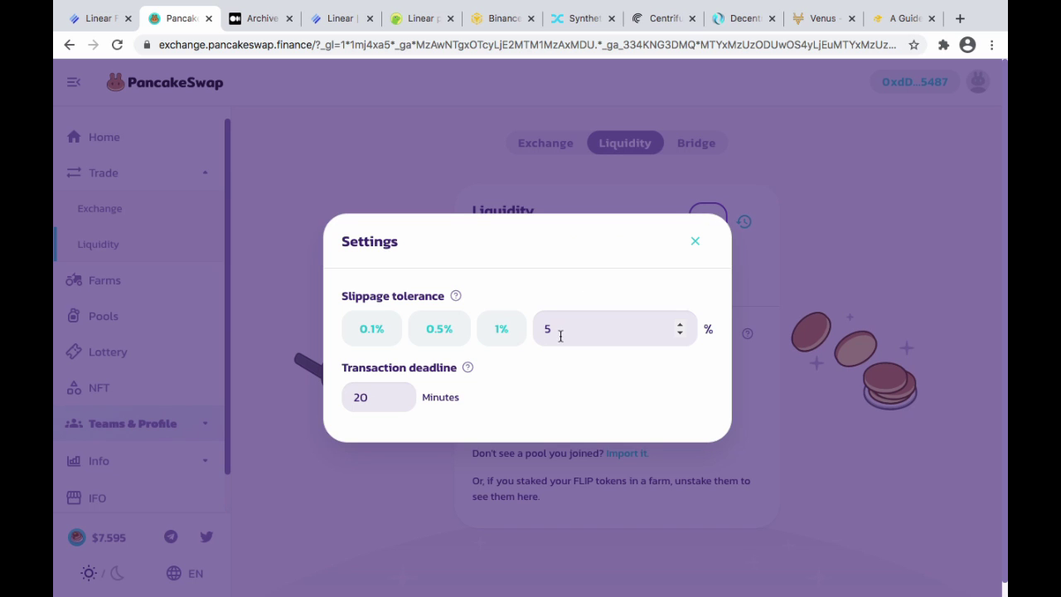
{"action": "left_click", "coordinate": [507, 329]}
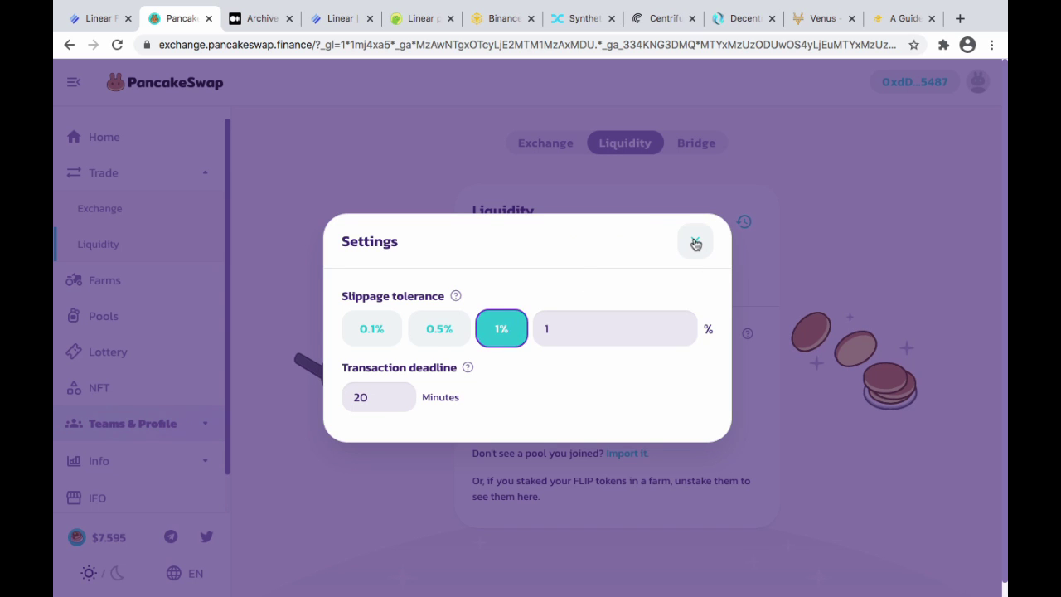
{"action": "left_click", "coordinate": [696, 243]}
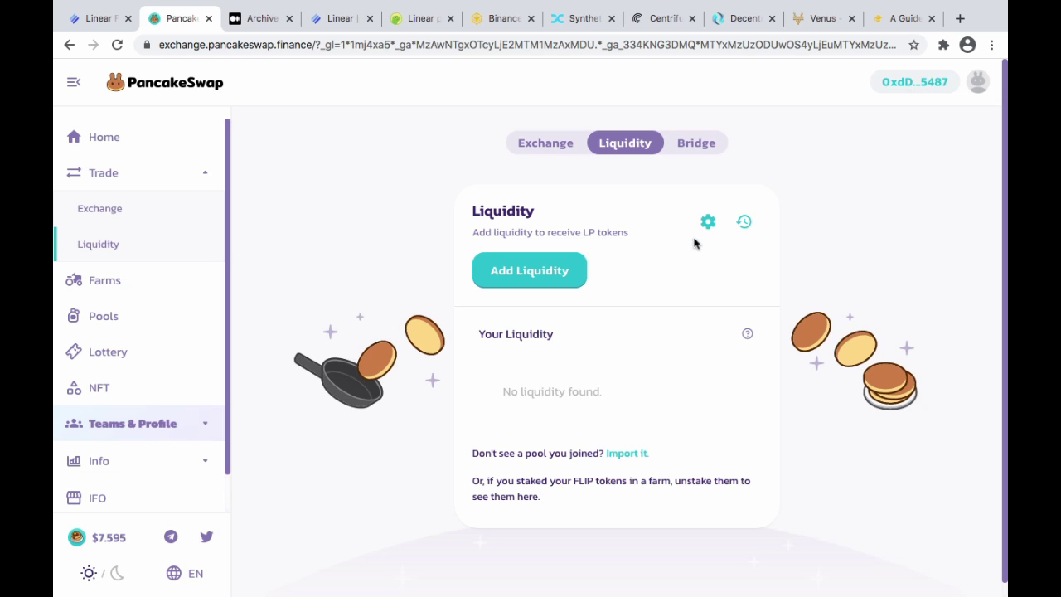
Step: Reload the exchange page, then open the Binance Bridge page and close it again
{"action": "left_click", "coordinate": [118, 46]}
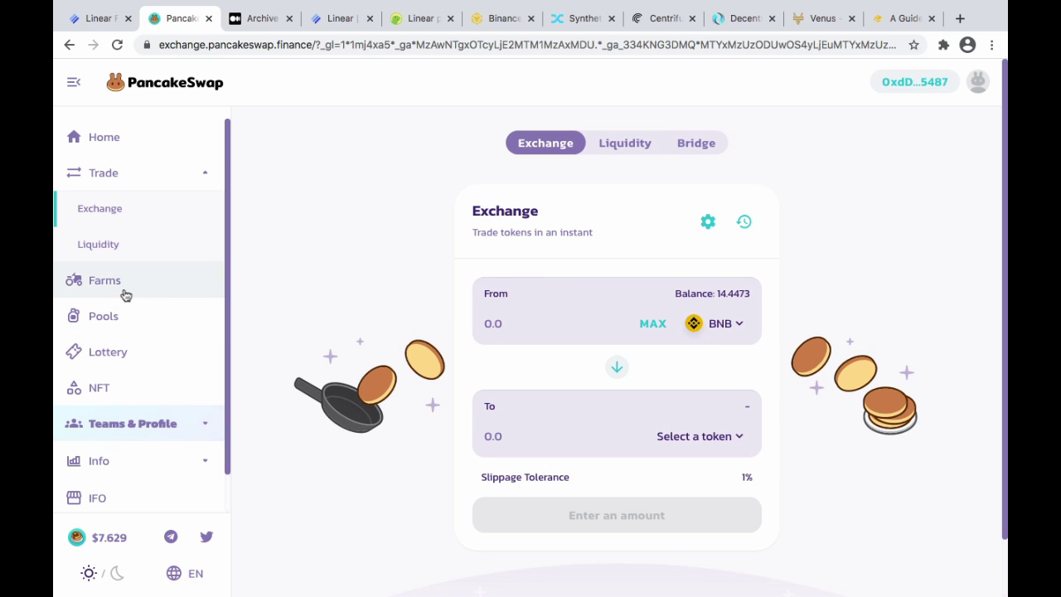
{"action": "left_click", "coordinate": [705, 151]}
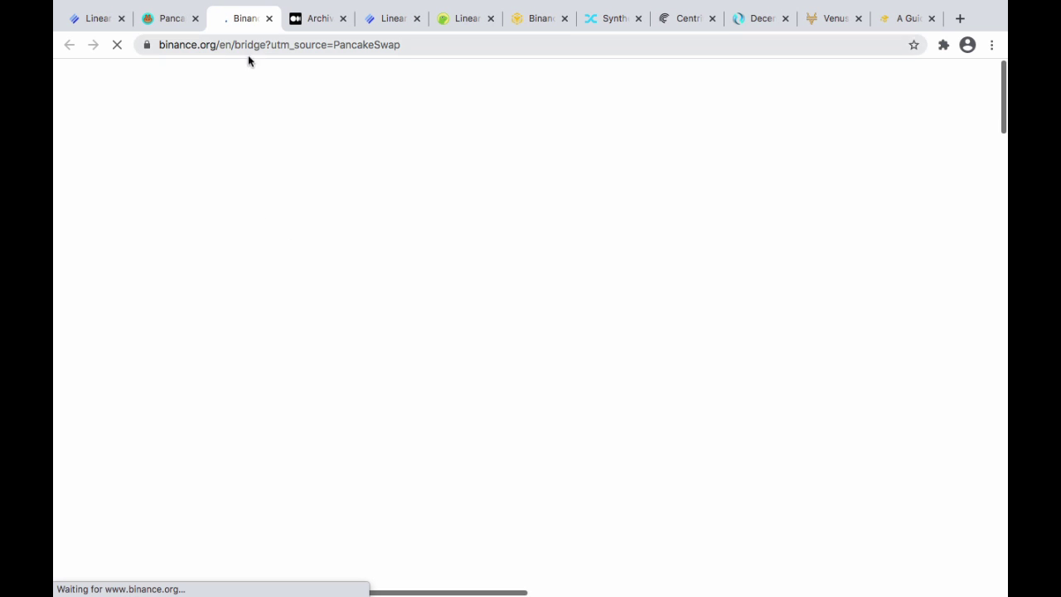
{"action": "left_click", "coordinate": [268, 18]}
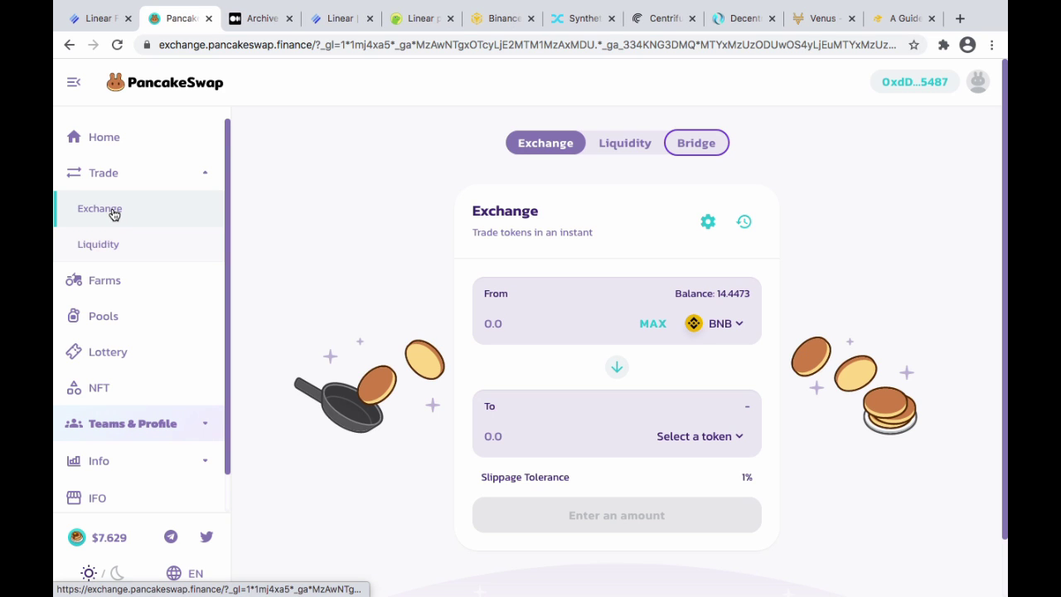
Step: Open the Farms page and connect the MetaMask wallet there
{"action": "left_click", "coordinate": [116, 178]}
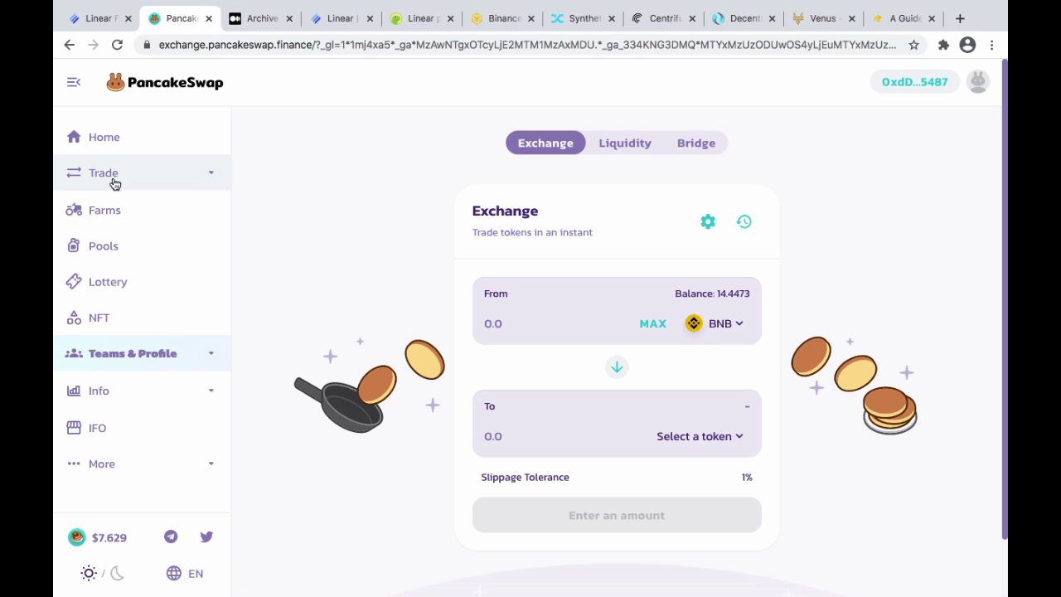
{"action": "left_click", "coordinate": [114, 210]}
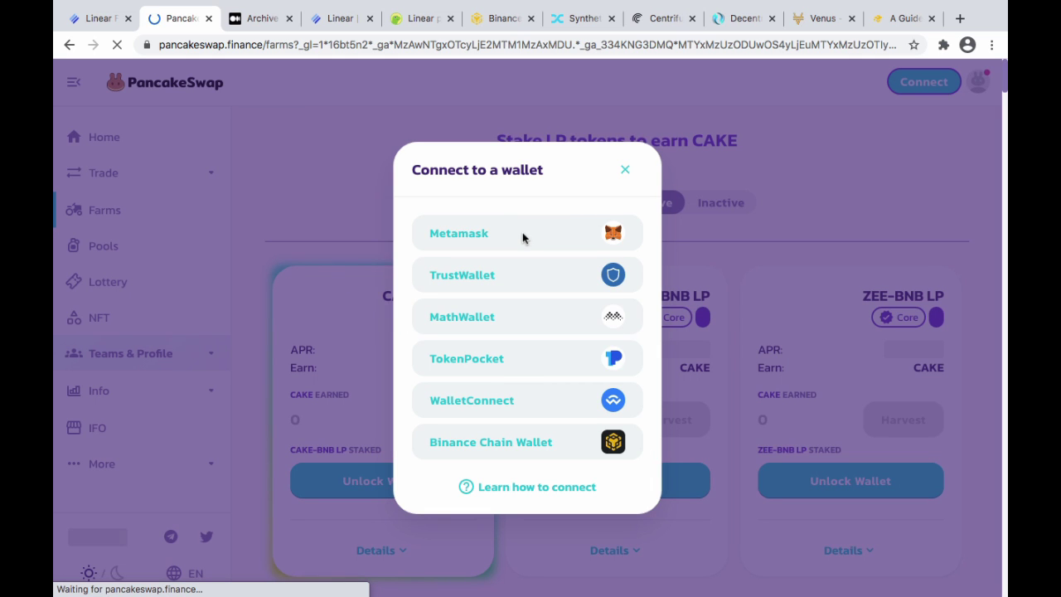
{"action": "left_click", "coordinate": [276, 191]}
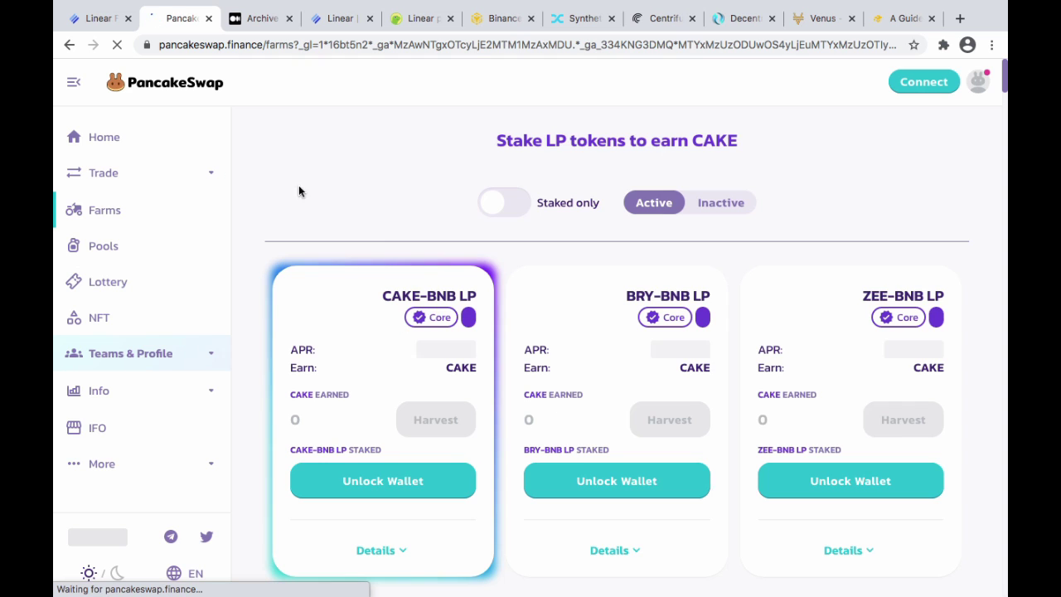
{"action": "scroll", "coordinate": [432, 275], "scroll_direction": "down", "scroll_amount": 7}
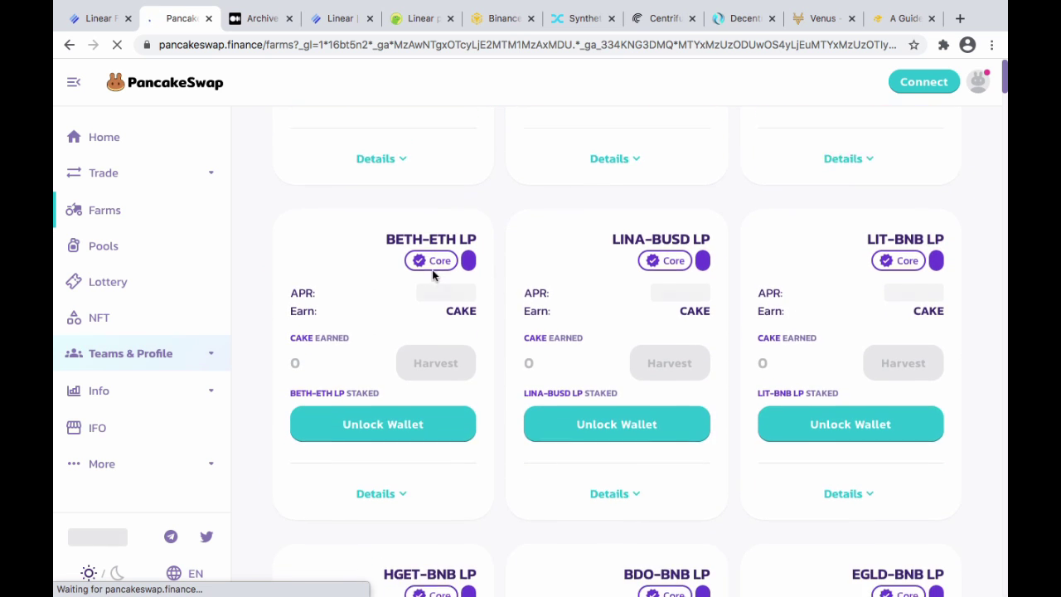
{"action": "scroll", "coordinate": [549, 251], "scroll_direction": "down", "scroll_amount": 3}
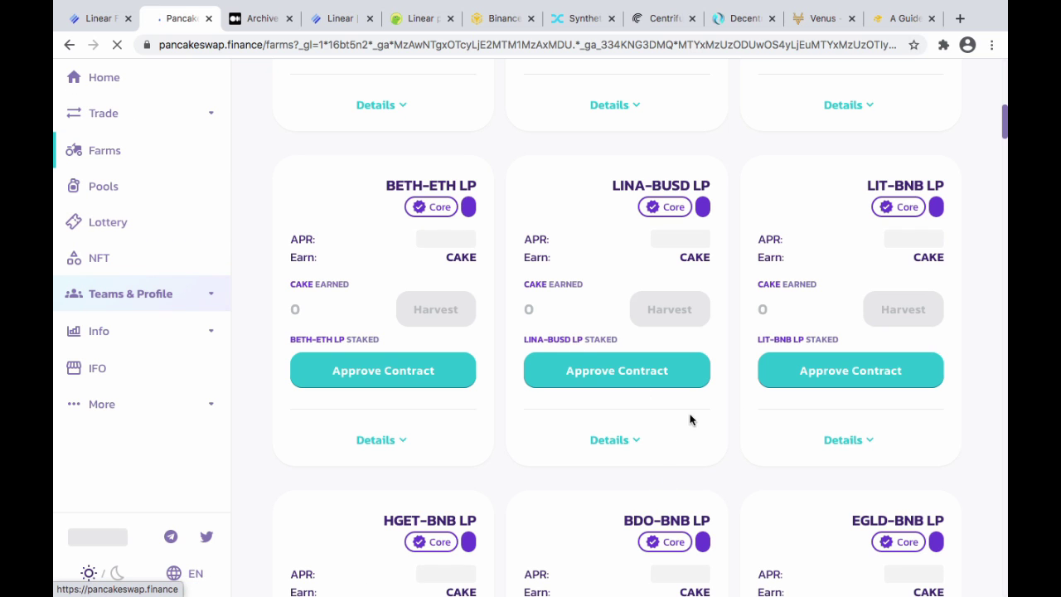
{"action": "left_click", "coordinate": [623, 377]}
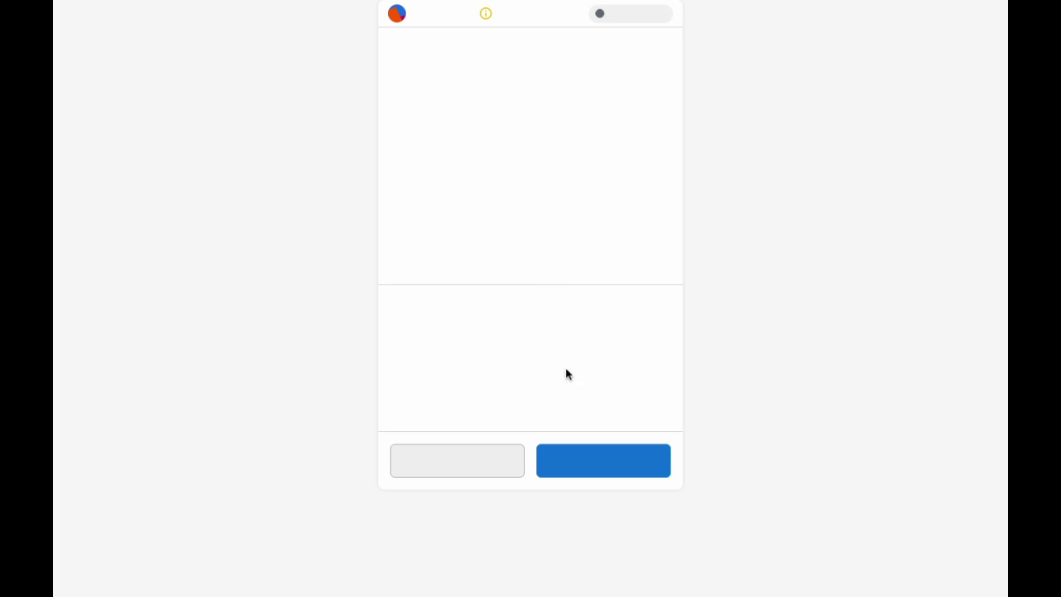
{"action": "left_click", "coordinate": [467, 466]}
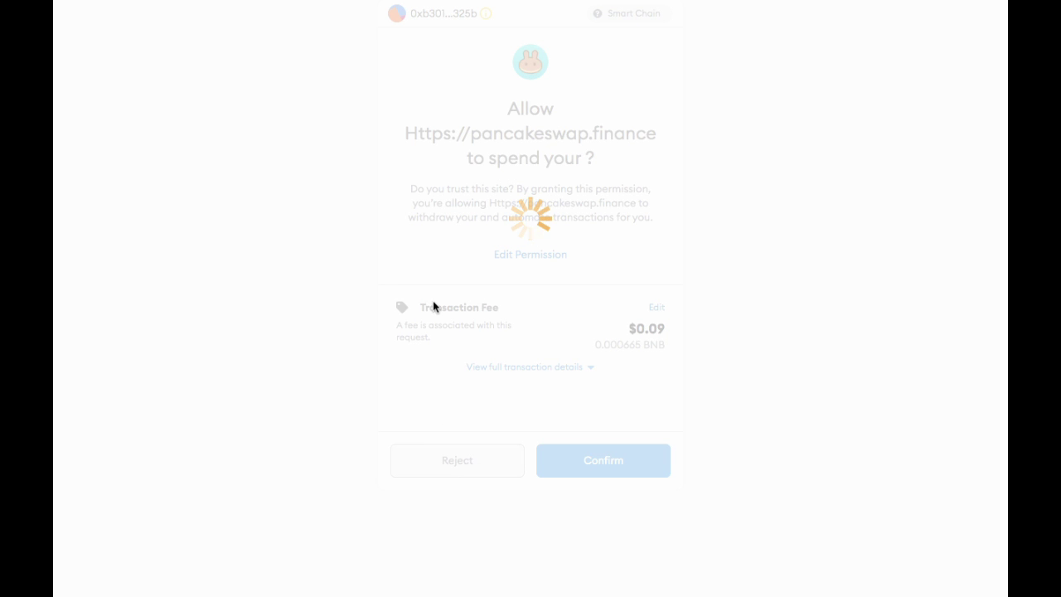
{"action": "left_click", "coordinate": [461, 459]}
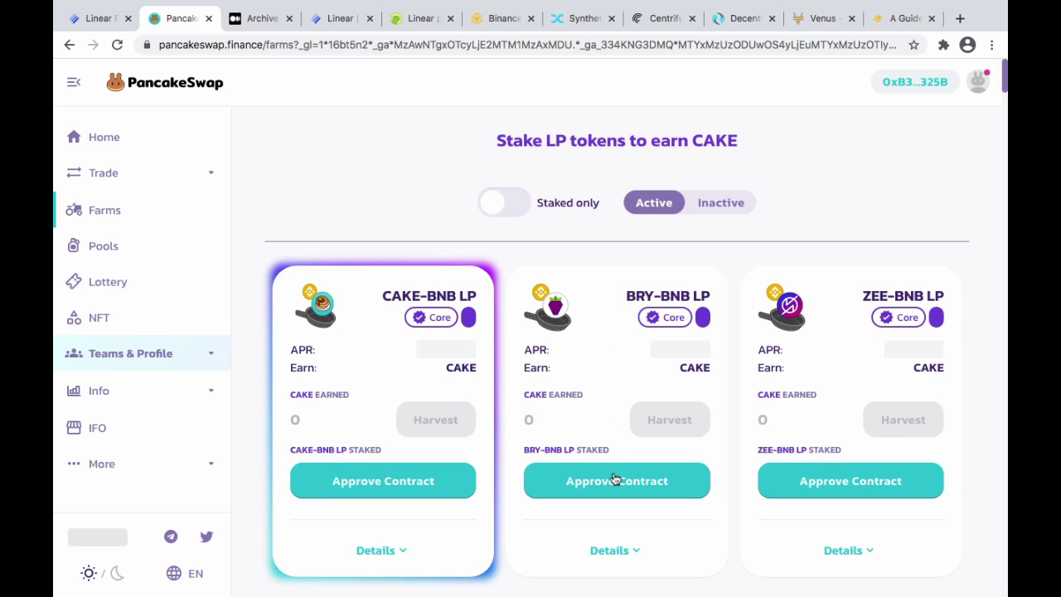
Step: Expand the LINA-BUSD LP farm's details to inspect its deposit link, then return to the start of the farm list
{"action": "scroll", "coordinate": [616, 480], "scroll_direction": "down", "scroll_amount": 9}
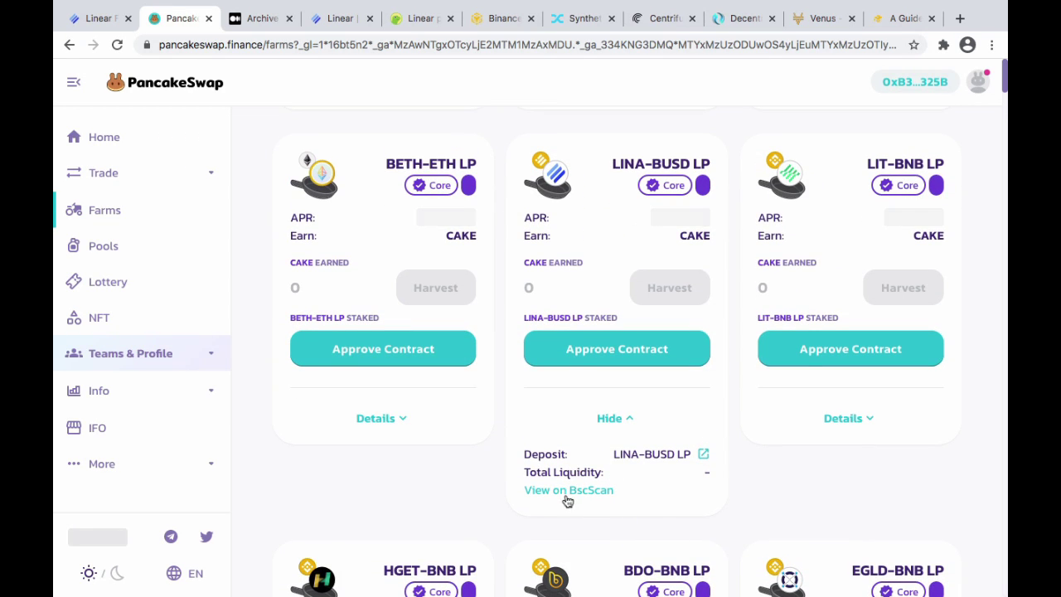
{"action": "scroll", "coordinate": [697, 454], "scroll_direction": "down", "scroll_amount": 1}
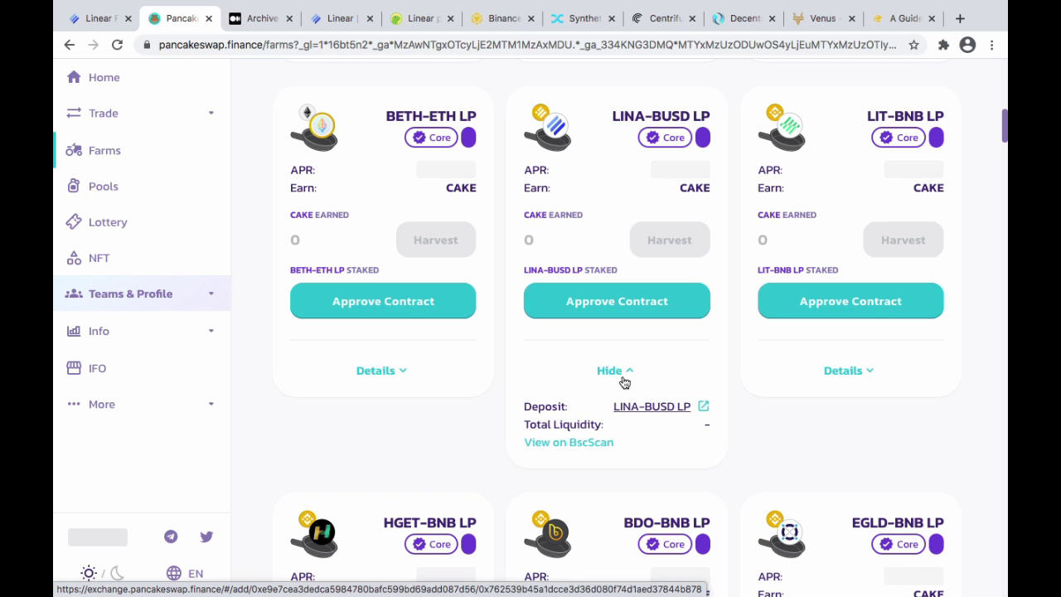
{"action": "left_click", "coordinate": [115, 157]}
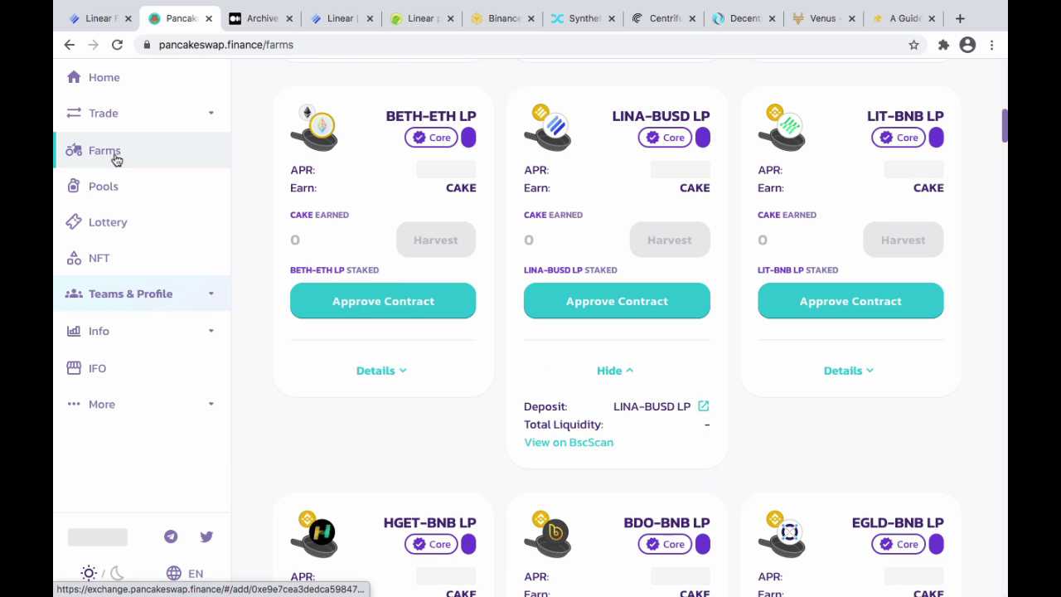
{"action": "scroll", "coordinate": [505, 305], "scroll_direction": "up", "scroll_amount": 5}
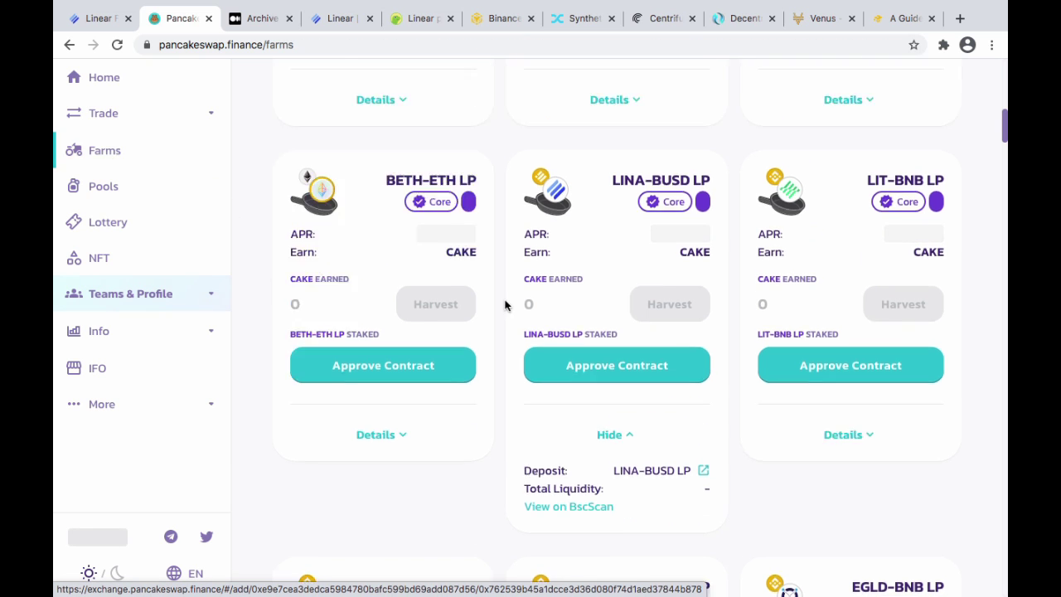
{"action": "scroll", "coordinate": [505, 305], "scroll_direction": "up", "scroll_amount": 2}
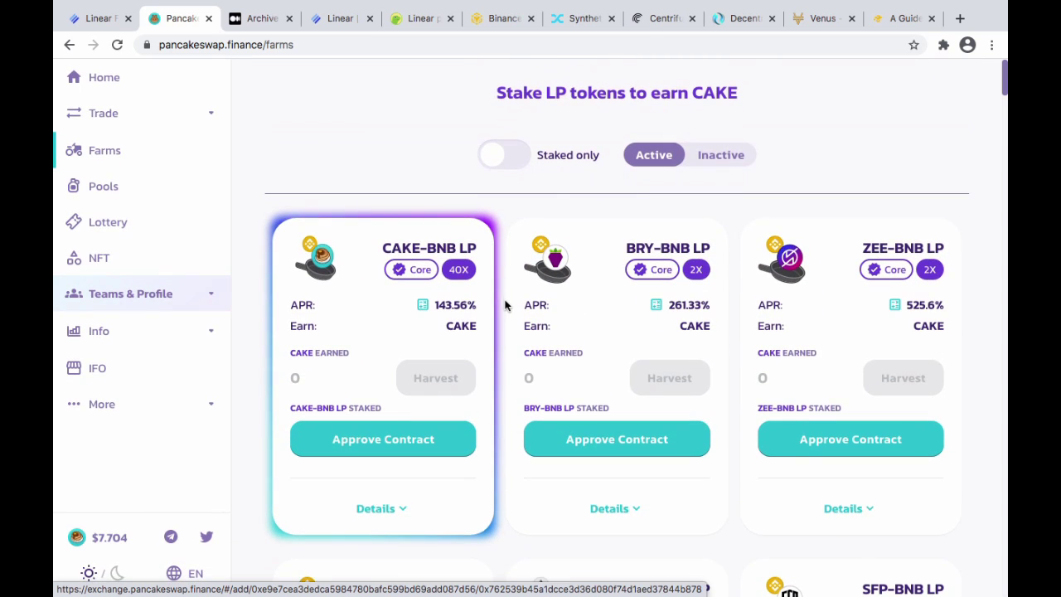
{"action": "scroll", "coordinate": [505, 306], "scroll_direction": "up", "scroll_amount": 1}
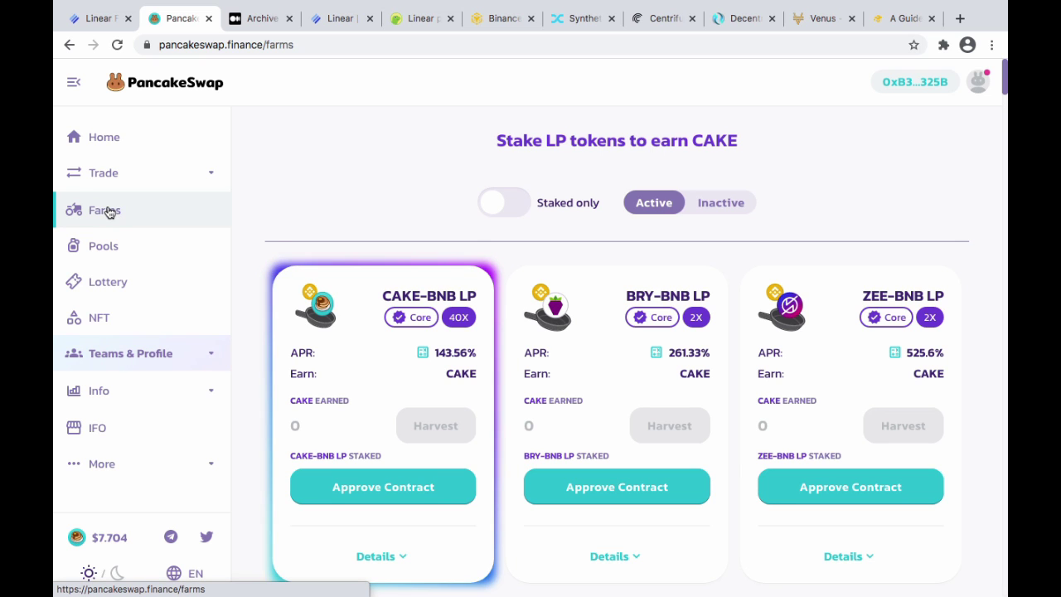
Step: Go from Farms to the Liquidity page and try to reach the Add Liquidity form
{"action": "left_click", "coordinate": [120, 175]}
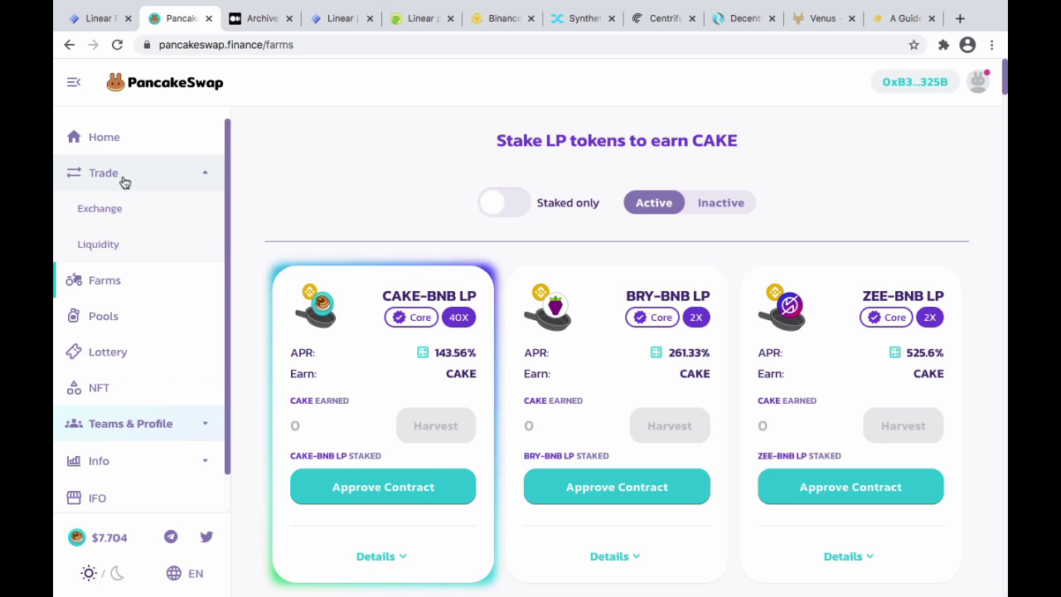
{"action": "left_click", "coordinate": [136, 245]}
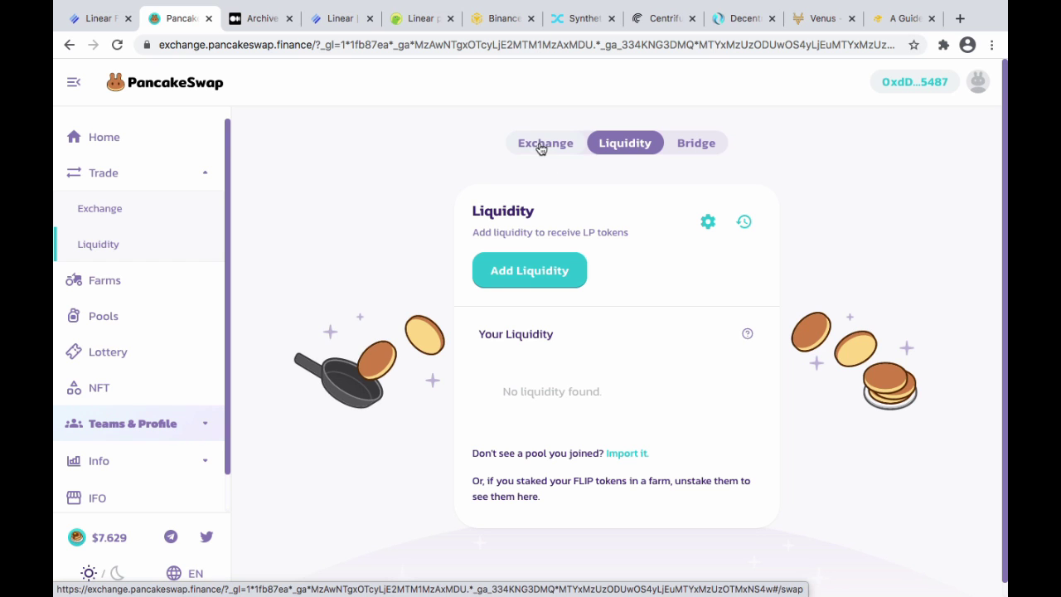
{"action": "left_click", "coordinate": [538, 277]}
{"action": "scroll", "coordinate": [540, 277], "scroll_direction": "down", "scroll_amount": 2}
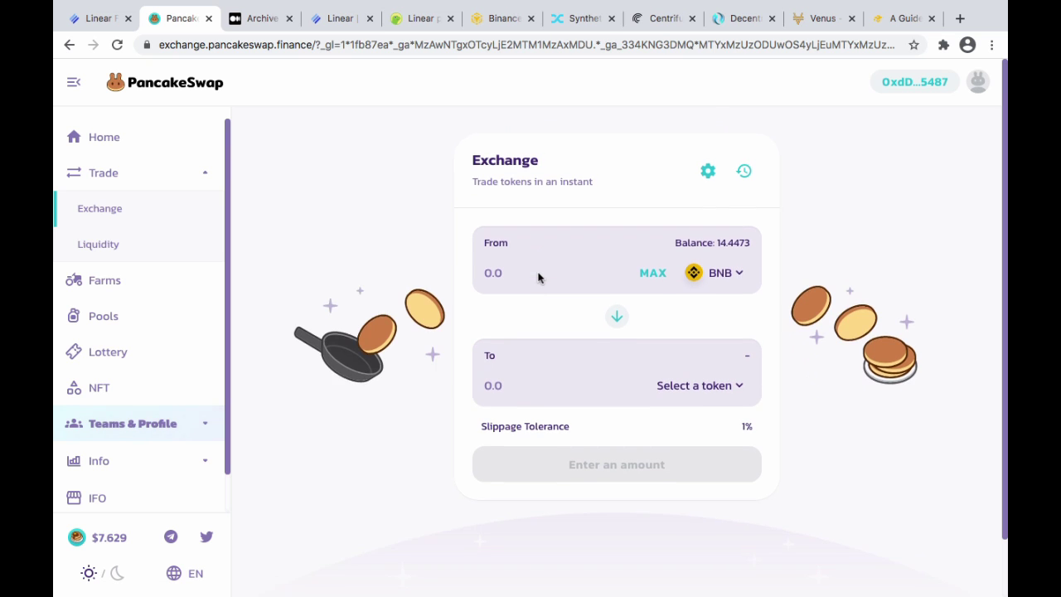
{"action": "scroll", "coordinate": [540, 277], "scroll_direction": "up", "scroll_amount": 2}
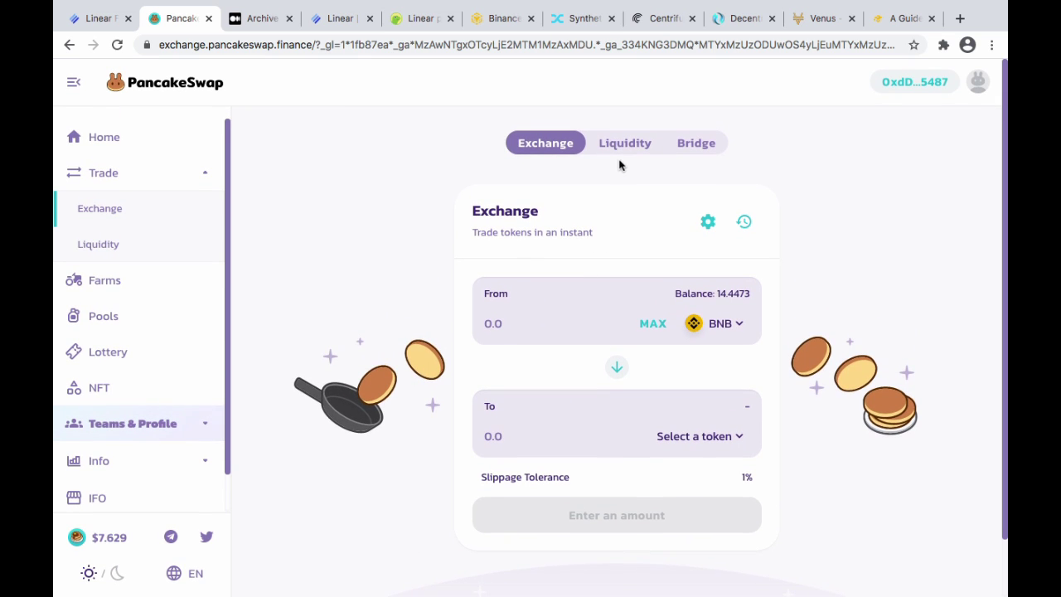
Step: Set the slippage tolerance to 0.5% in the exchange settings and retry adding liquidity from the Liquidity page
{"action": "left_click", "coordinate": [708, 222]}
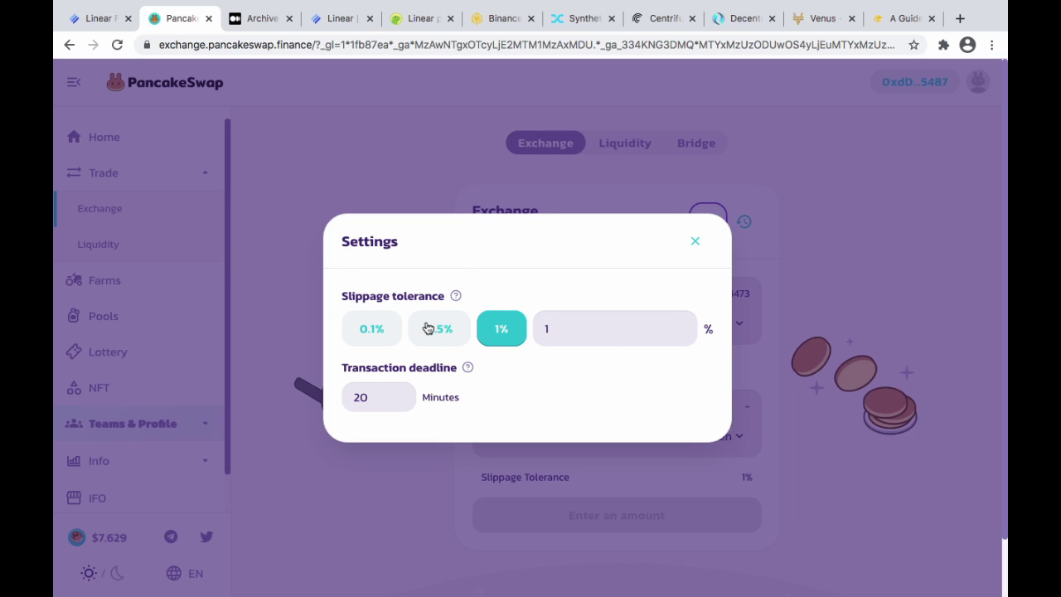
{"action": "left_click", "coordinate": [429, 330]}
{"action": "left_click", "coordinate": [695, 242]}
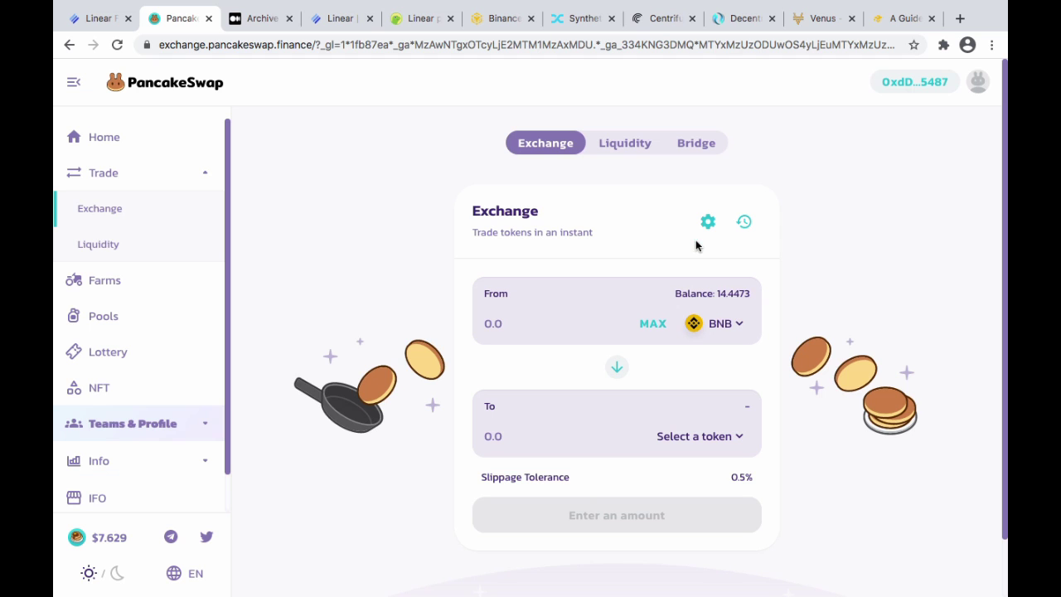
{"action": "left_click", "coordinate": [609, 156]}
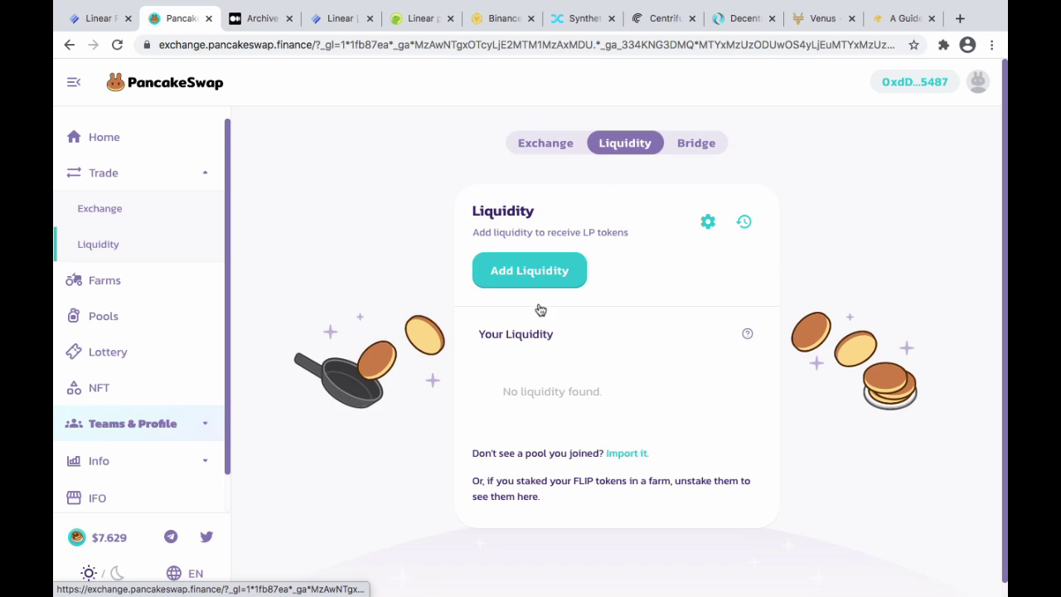
{"action": "key", "text": "super+Left"}
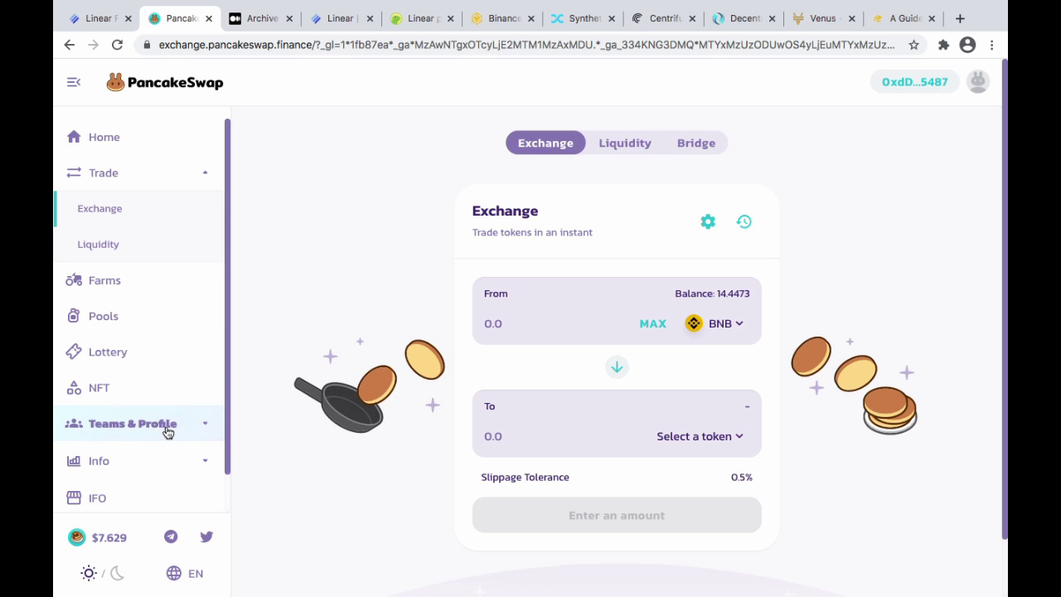
Step: Close the PancakeSwap page and look through the Linear Finance story archive on Medium
{"action": "left_click", "coordinate": [209, 18]}
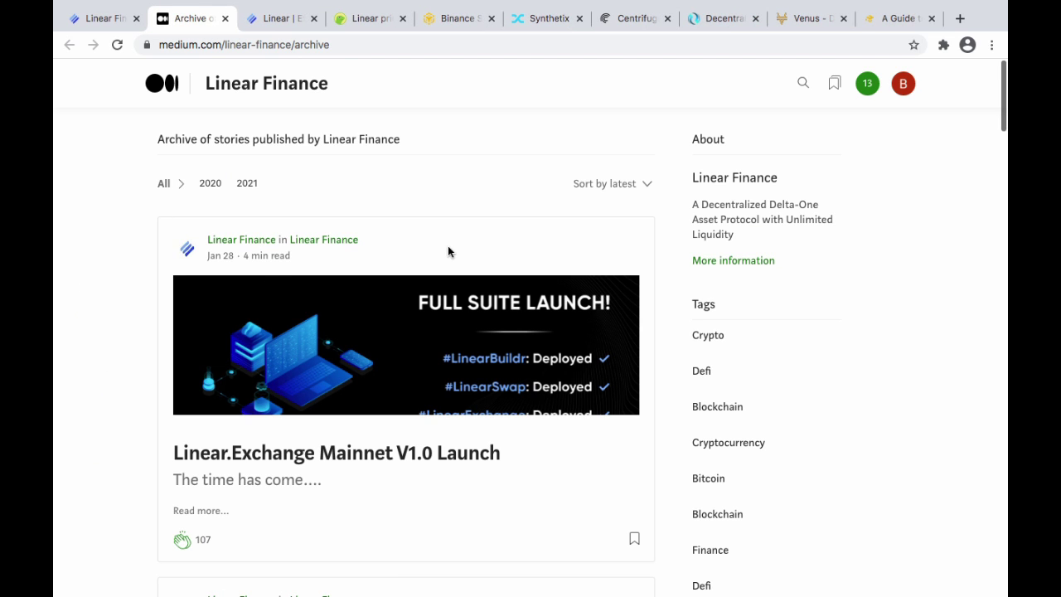
{"action": "left_click", "coordinate": [231, 243]}
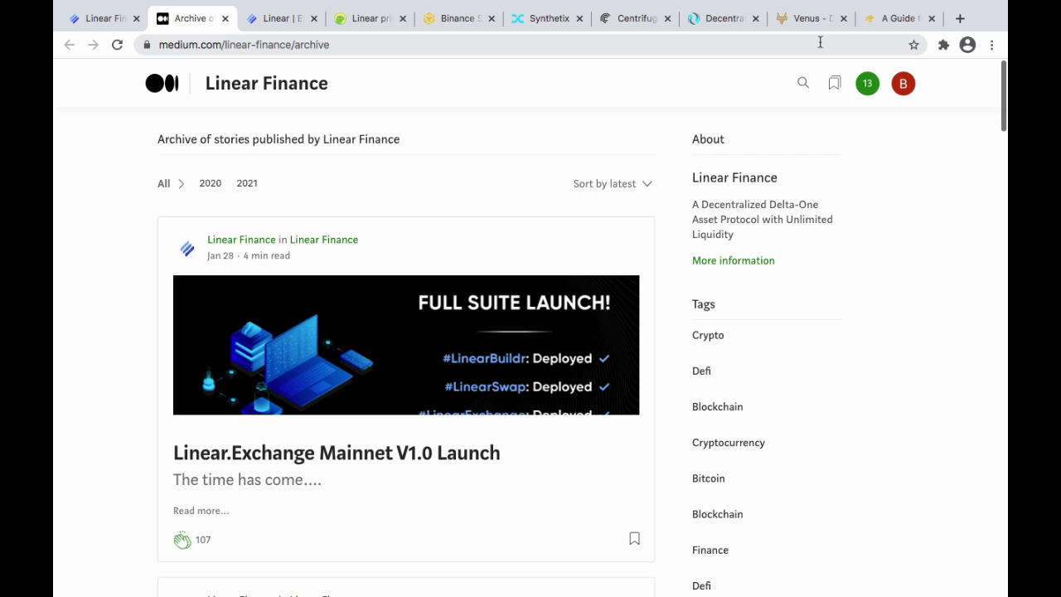
{"action": "scroll", "coordinate": [106, 216], "scroll_direction": "down", "scroll_amount": 3}
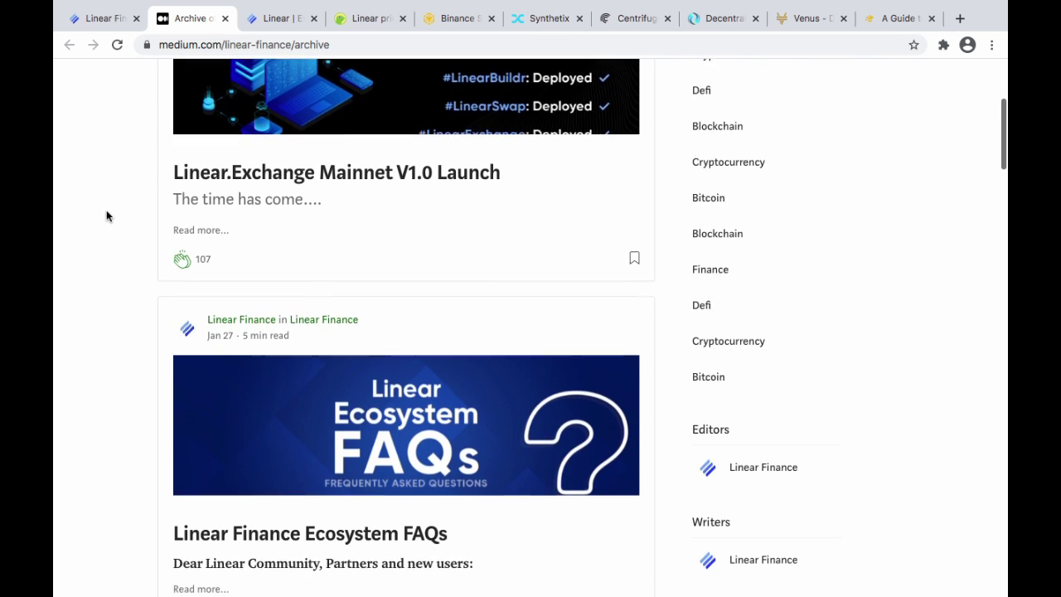
{"action": "scroll", "coordinate": [106, 214], "scroll_direction": "up", "scroll_amount": 5}
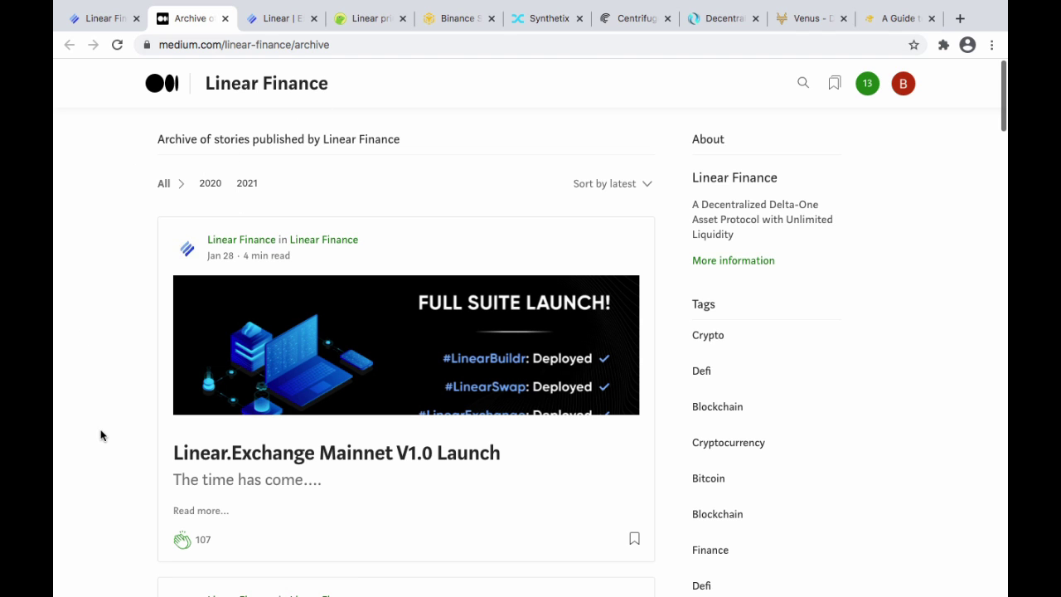
{"action": "scroll", "coordinate": [101, 436], "scroll_direction": "down", "scroll_amount": 2}
{"action": "scroll", "coordinate": [144, 467], "scroll_direction": "down", "scroll_amount": 4}
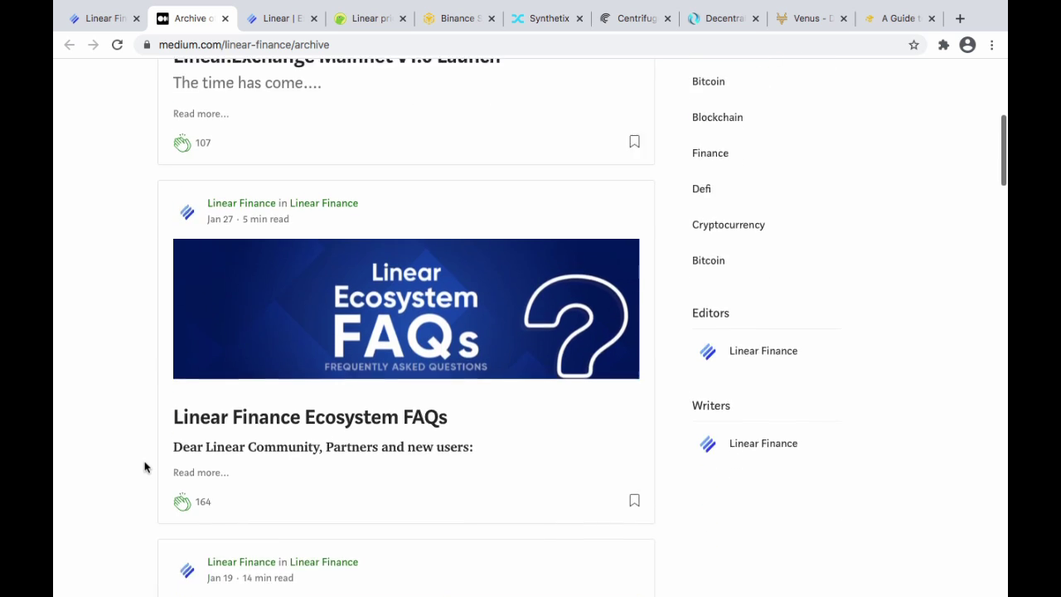
{"action": "scroll", "coordinate": [145, 456], "scroll_direction": "up", "scroll_amount": 5}
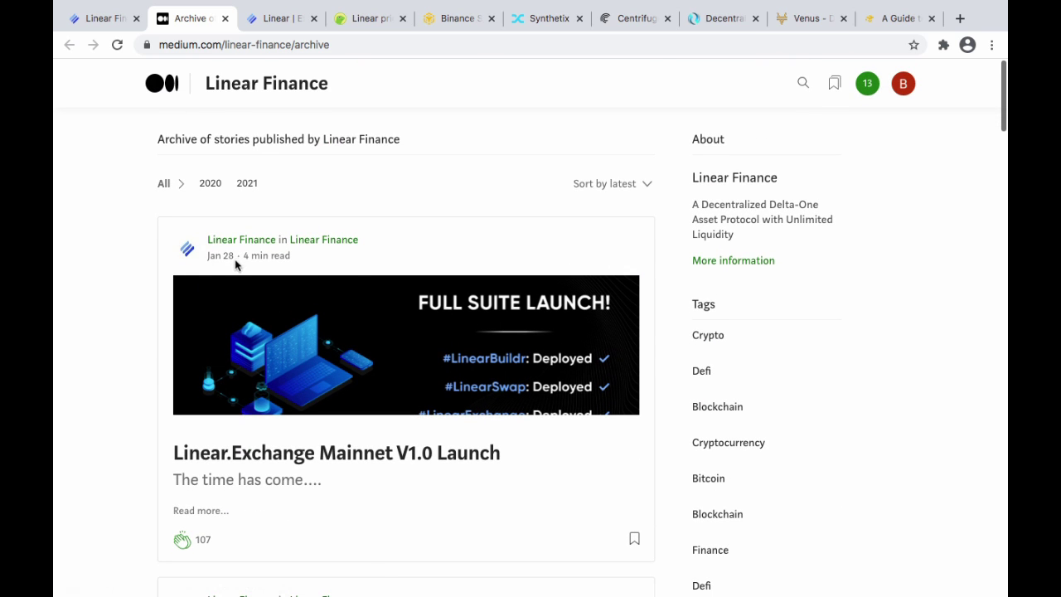
Step: Switch to Linear Exchange and examine the full list of market pairs
{"action": "left_click", "coordinate": [285, 18]}
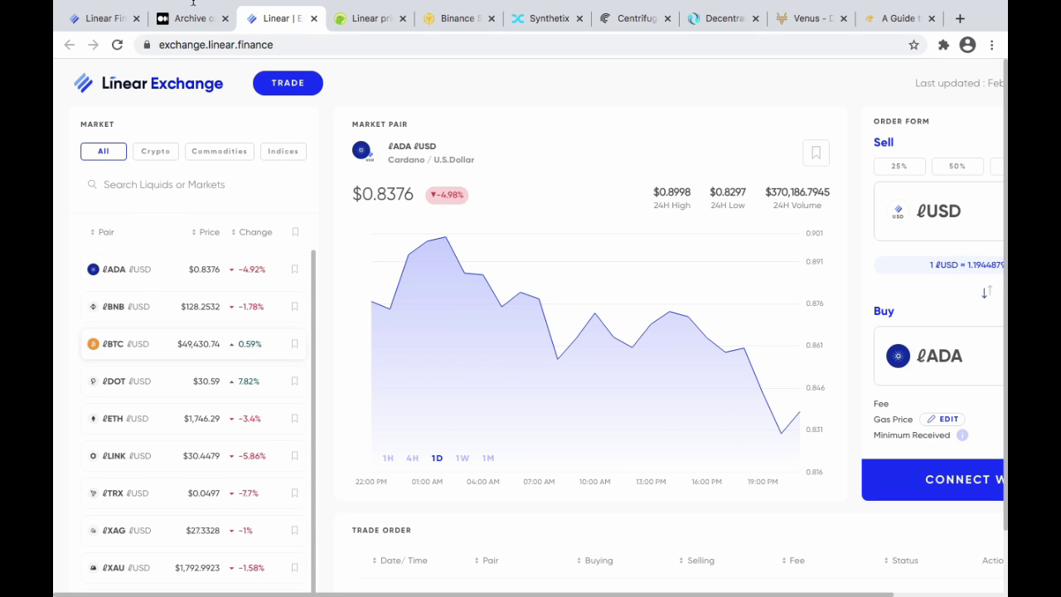
{"action": "left_click", "coordinate": [106, 86]}
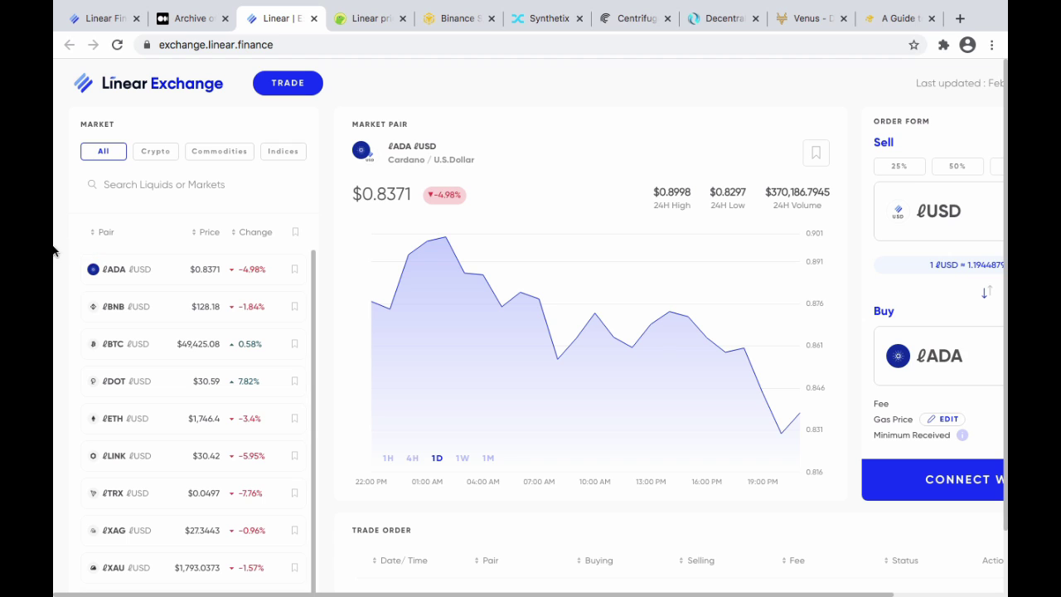
{"action": "left_click", "coordinate": [154, 195]}
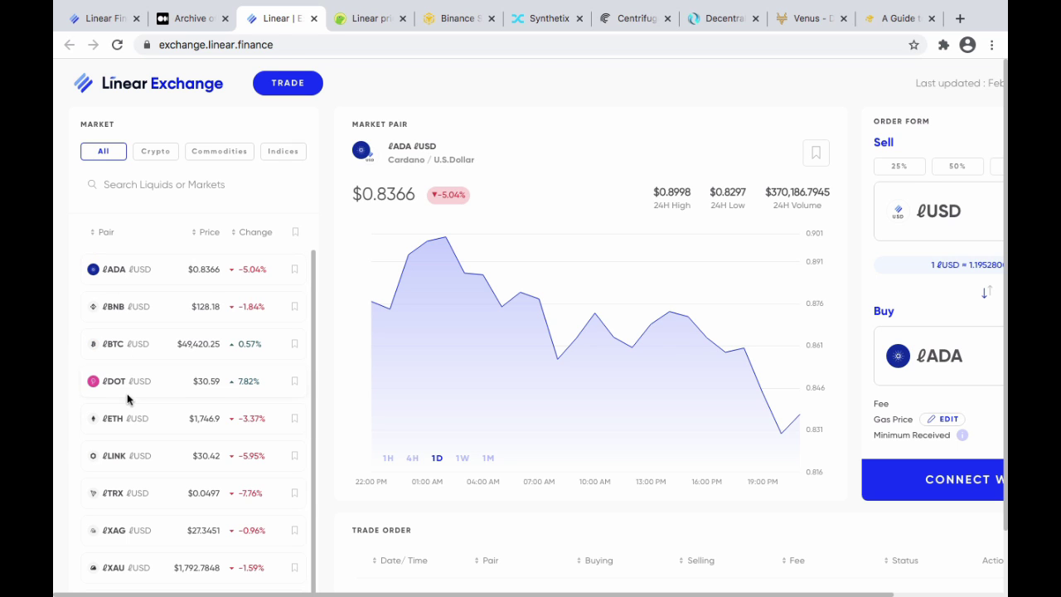
{"action": "scroll", "coordinate": [125, 425], "scroll_direction": "down", "scroll_amount": 1}
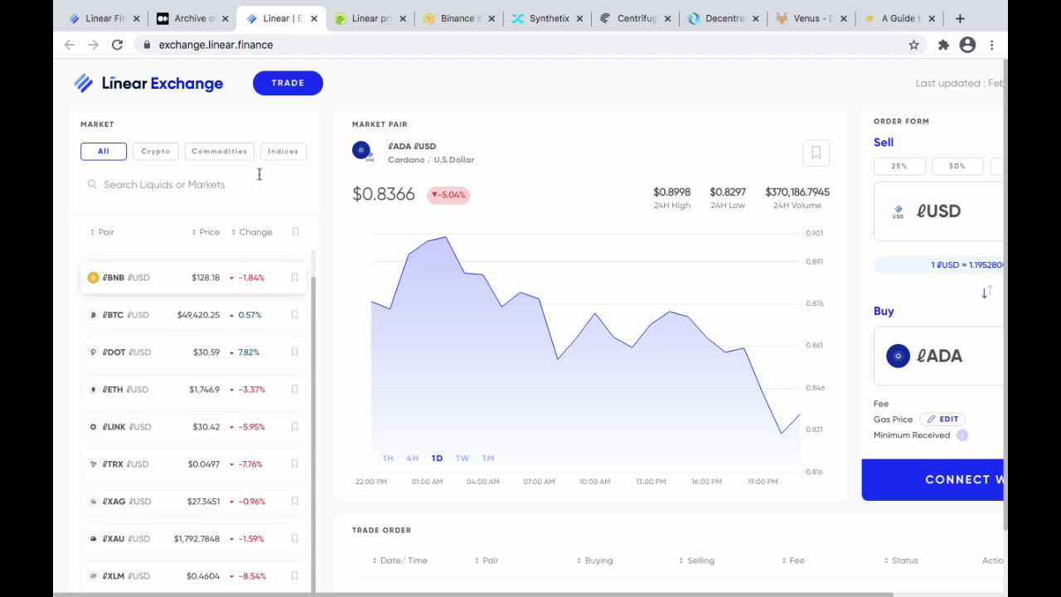
Step: Filter the markets by Indices, then by Commodities, and open the ℓXAG ℓUSD pair
{"action": "left_click", "coordinate": [280, 154]}
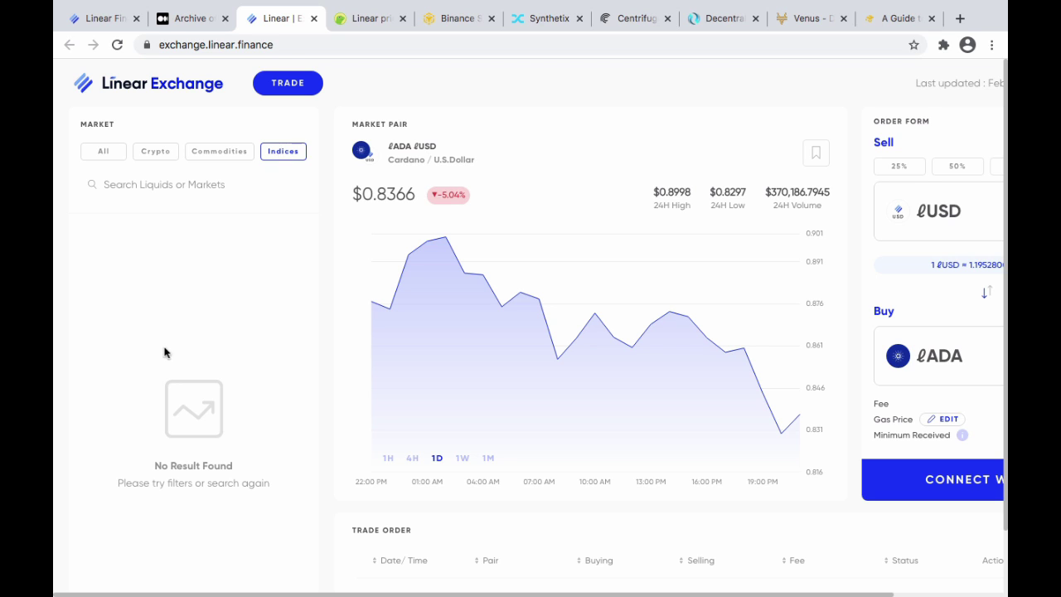
{"action": "left_click", "coordinate": [214, 158]}
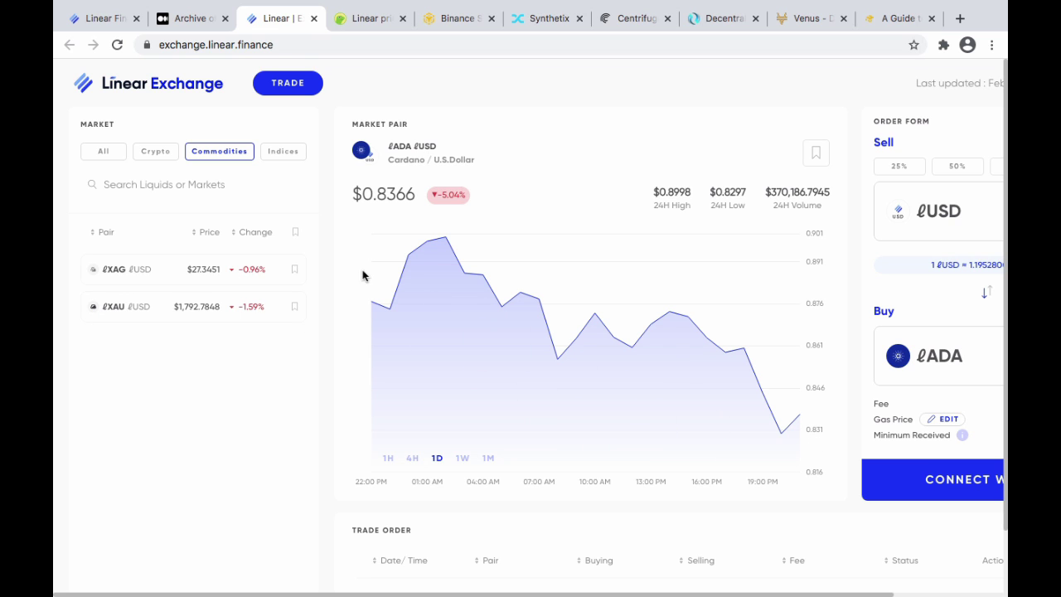
{"action": "left_click", "coordinate": [117, 270]}
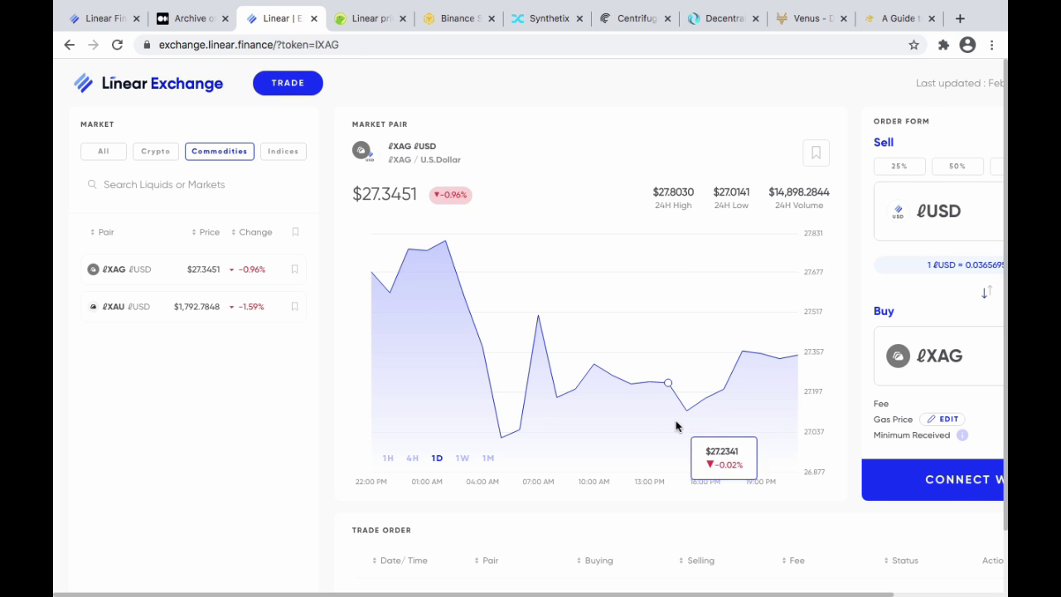
Step: Examine the ℓXAG order form, wallet connection option and trade order section, then return to the market list
{"action": "scroll", "coordinate": [668, 424], "scroll_direction": "right", "scroll_amount": 3}
{"action": "scroll", "coordinate": [676, 427], "scroll_direction": "down", "scroll_amount": 1}
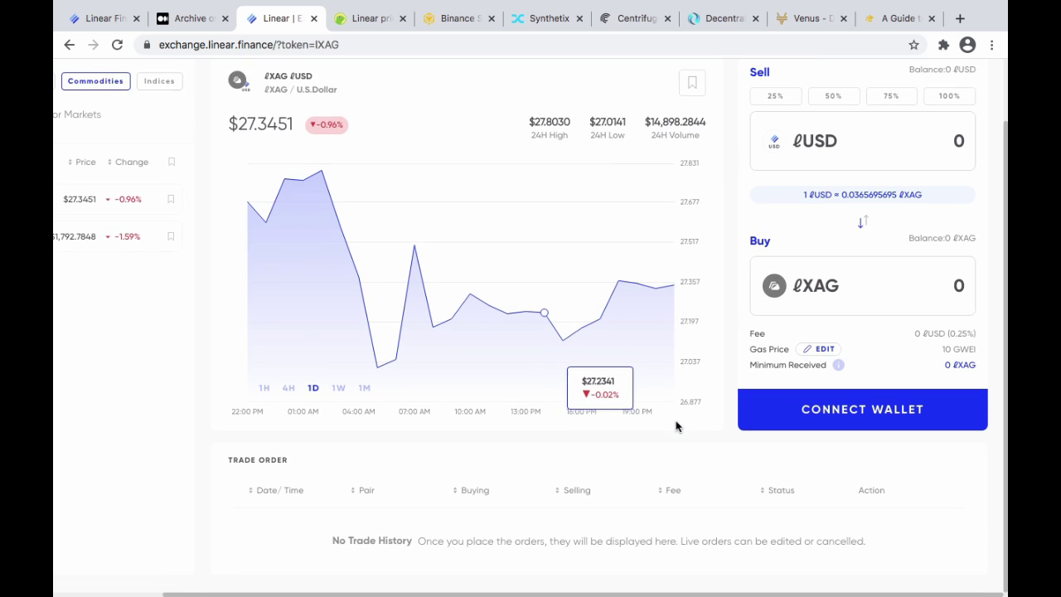
{"action": "scroll", "coordinate": [676, 426], "scroll_direction": "up", "scroll_amount": 1}
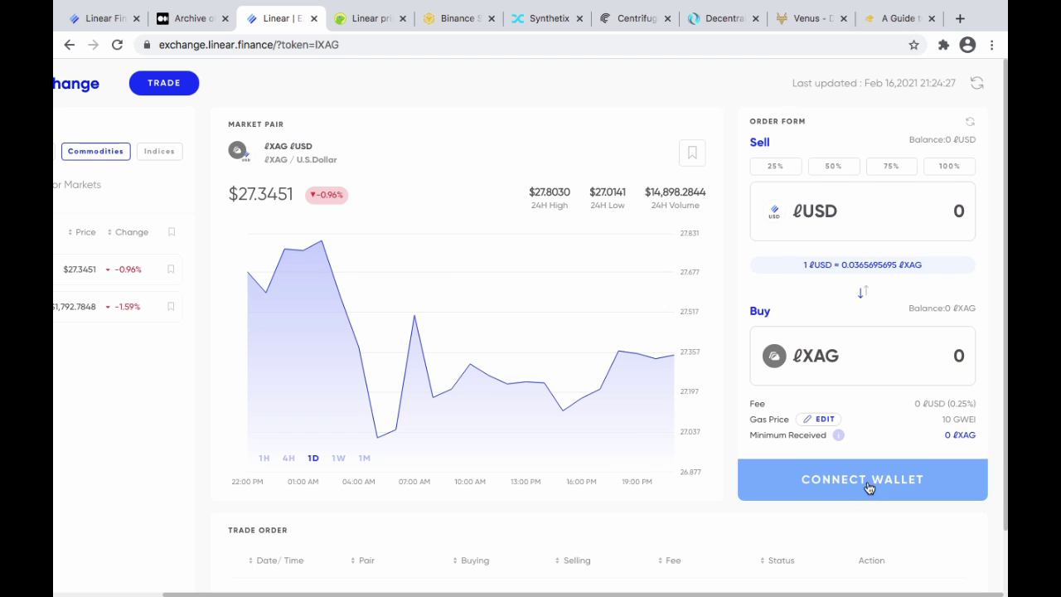
{"action": "scroll", "coordinate": [469, 429], "scroll_direction": "left", "scroll_amount": 3}
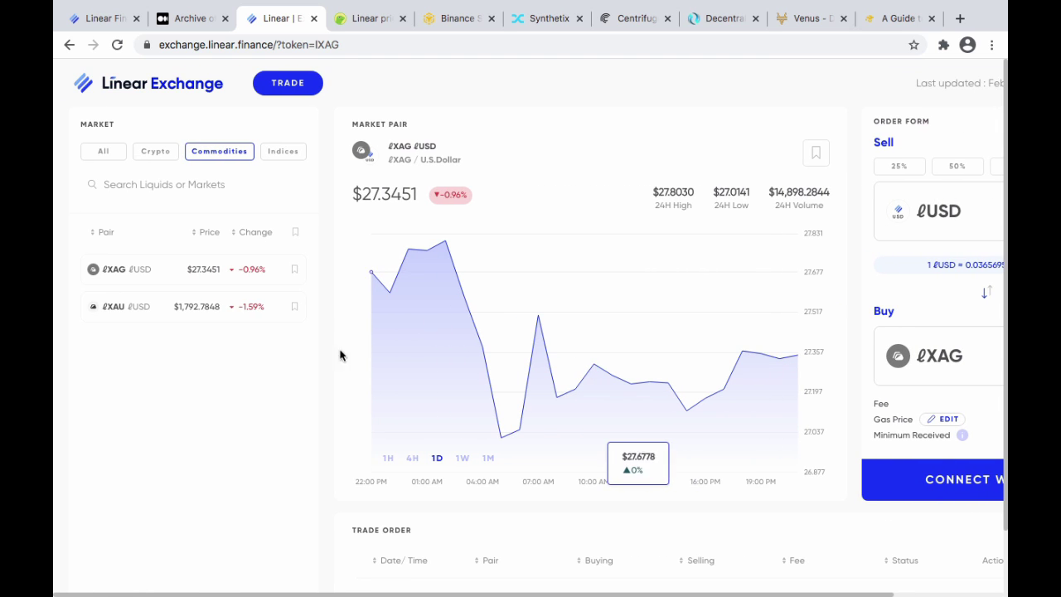
Step: Filter the Linear Exchange markets by Crypto and examine the listed pairs, order form and trade order section
{"action": "left_click", "coordinate": [160, 153]}
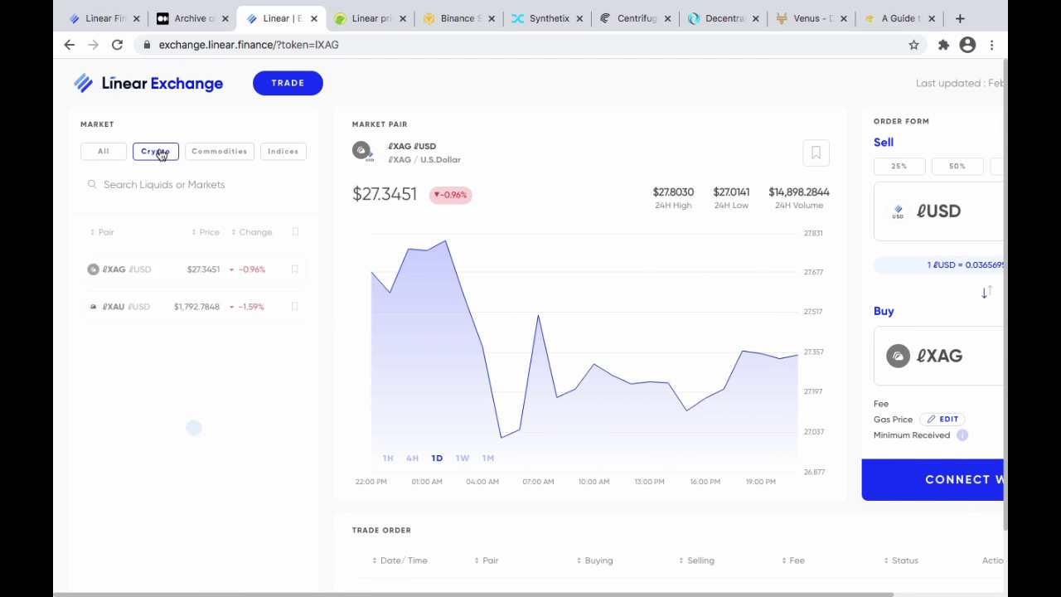
{"action": "scroll", "coordinate": [187, 313], "scroll_direction": "down", "scroll_amount": 1}
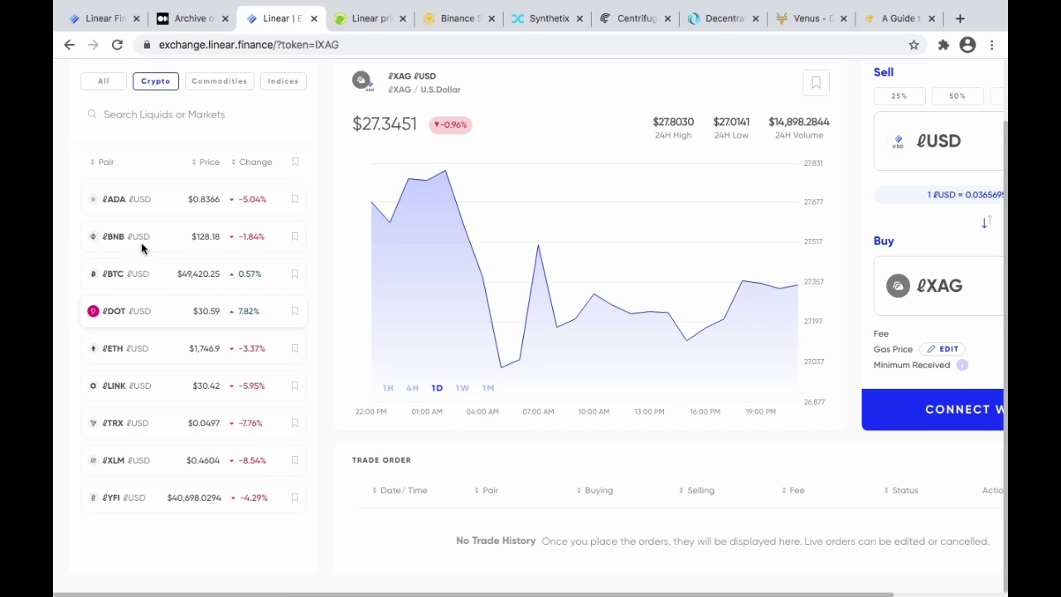
{"action": "scroll", "coordinate": [452, 305], "scroll_direction": "up", "scroll_amount": 1}
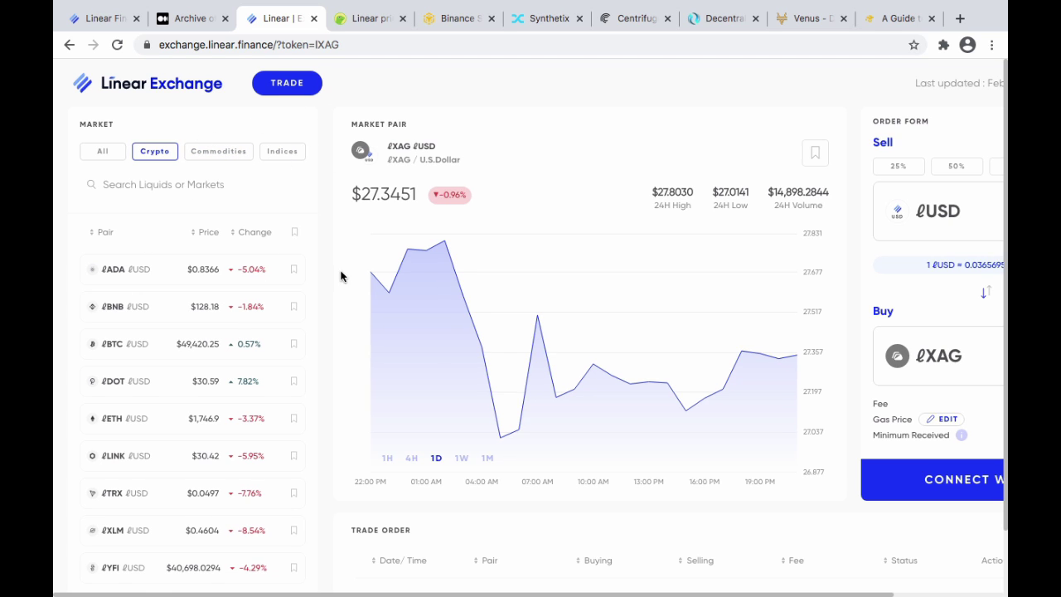
{"action": "scroll", "coordinate": [340, 276], "scroll_direction": "right", "scroll_amount": 3}
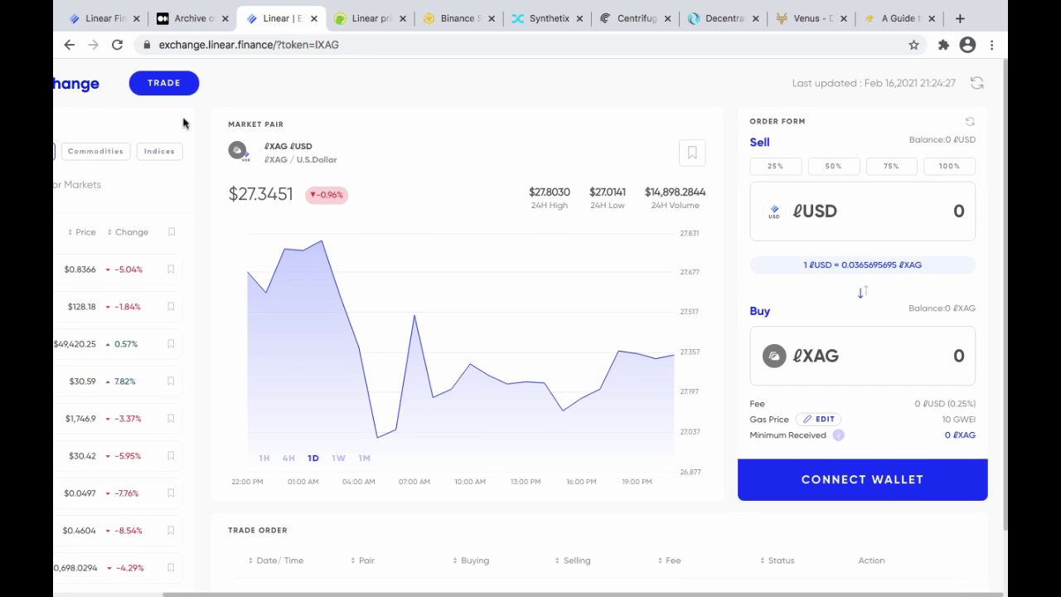
{"action": "scroll", "coordinate": [523, 166], "scroll_direction": "left", "scroll_amount": 3}
{"action": "scroll", "coordinate": [523, 166], "scroll_direction": "right", "scroll_amount": 3}
{"action": "scroll", "coordinate": [523, 166], "scroll_direction": "down", "scroll_amount": 2}
{"action": "scroll", "coordinate": [523, 165], "scroll_direction": "left", "scroll_amount": 3}
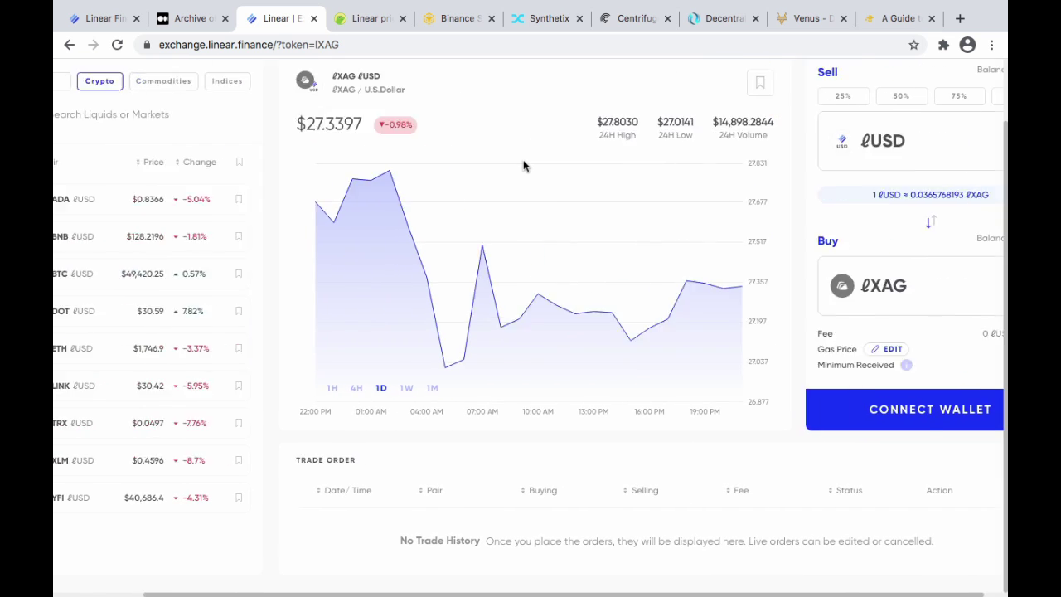
{"action": "scroll", "coordinate": [524, 166], "scroll_direction": "up", "scroll_amount": 2}
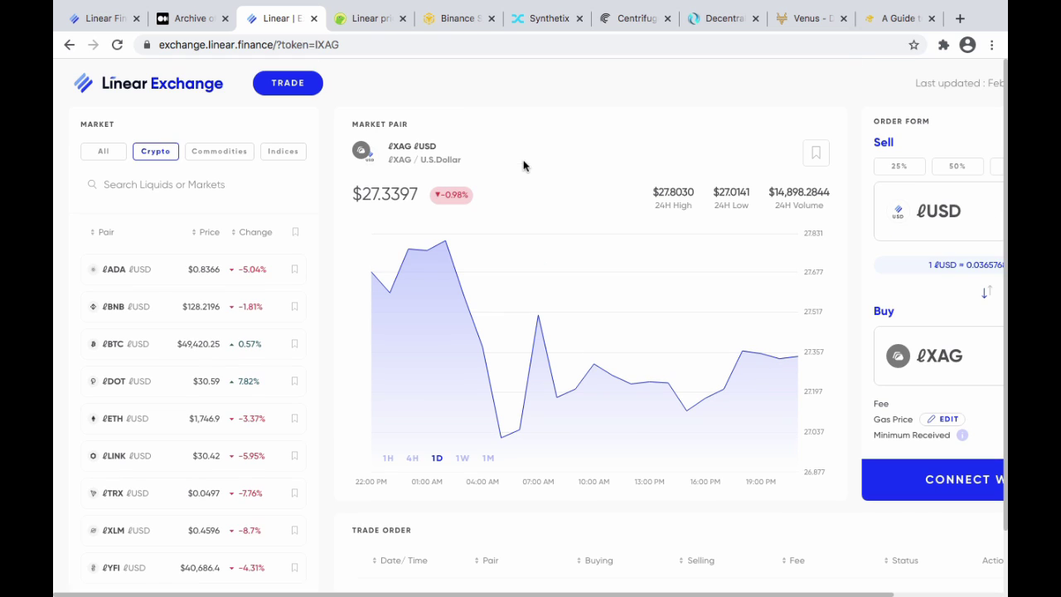
Step: Switch to the Linear (LINA) page on CoinGecko and examine its market details, community links and tags
{"action": "left_click", "coordinate": [371, 18]}
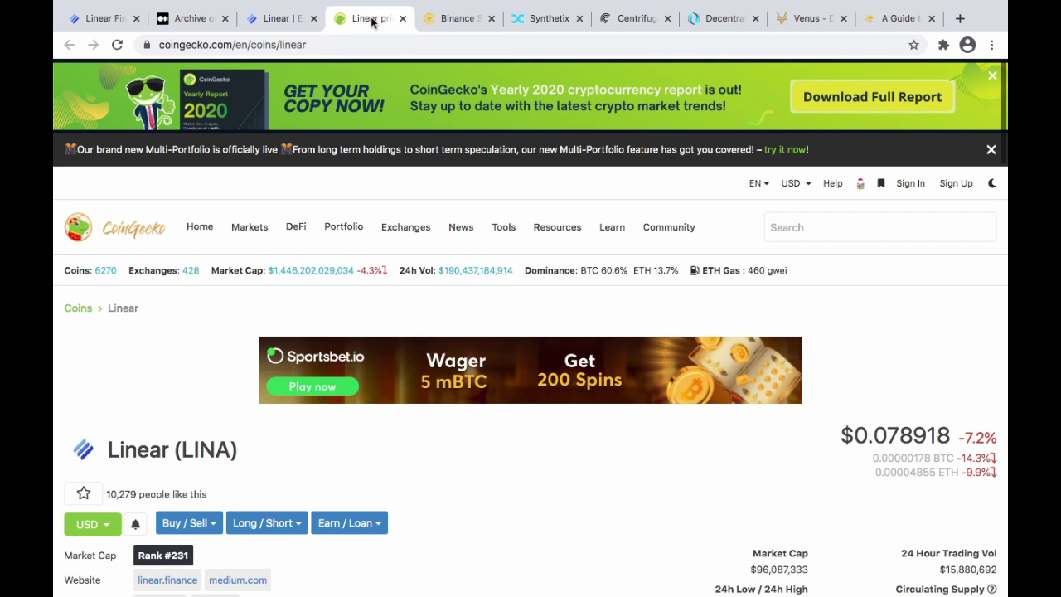
{"action": "scroll", "coordinate": [154, 338], "scroll_direction": "down", "scroll_amount": 2}
{"action": "scroll", "coordinate": [154, 338], "scroll_direction": "down", "scroll_amount": 2}
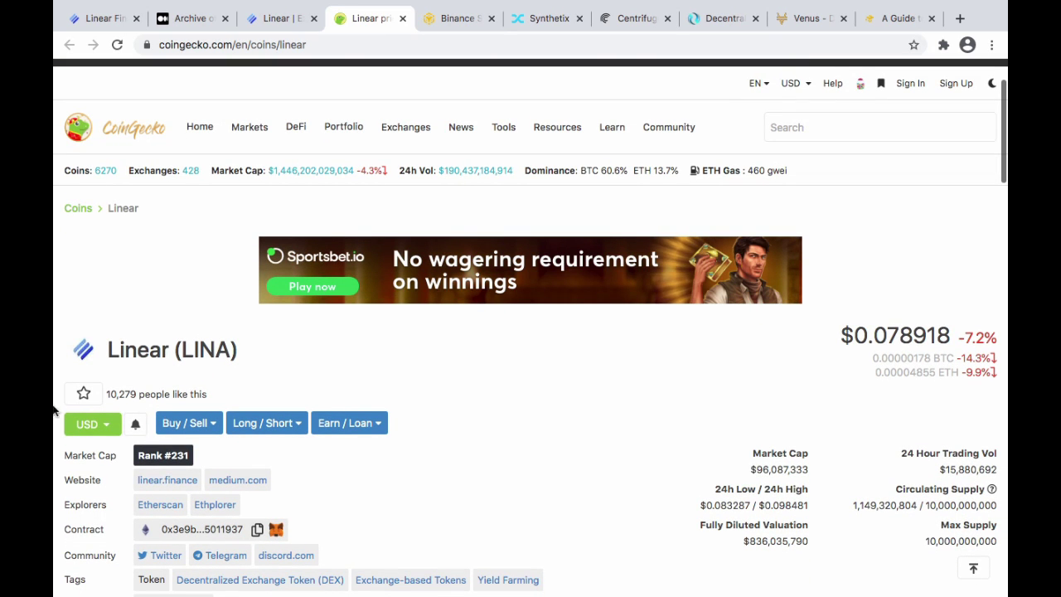
{"action": "scroll", "coordinate": [365, 423], "scroll_direction": "down", "scroll_amount": 2}
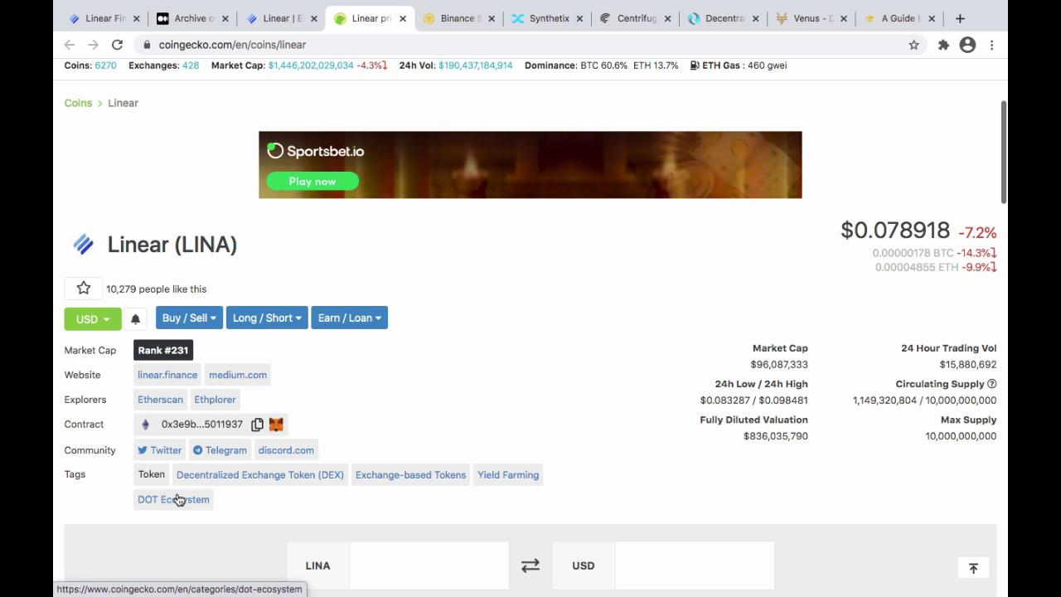
Step: Return to Linear Exchange and review the crypto pairs alongside the ℓXAG order form and wallet connection option
{"action": "left_click", "coordinate": [278, 20]}
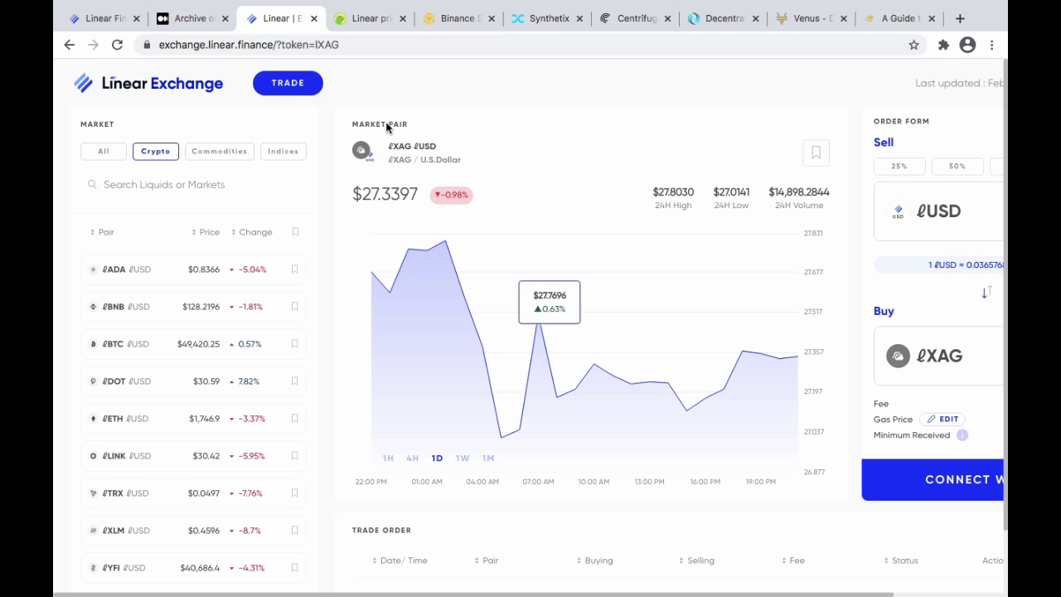
{"action": "scroll", "coordinate": [372, 209], "scroll_direction": "right", "scroll_amount": 3}
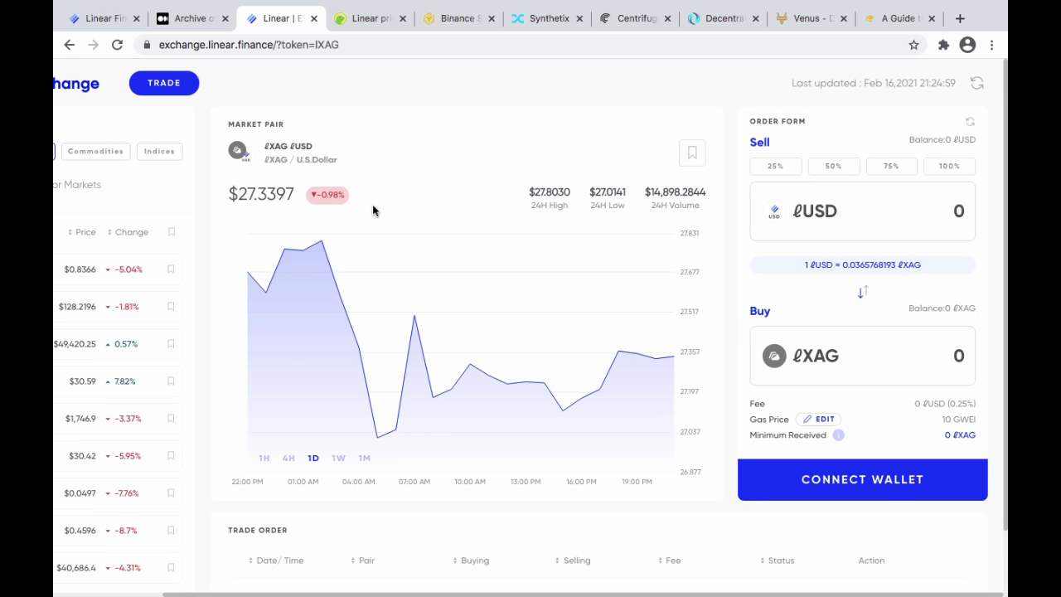
{"action": "scroll", "coordinate": [372, 210], "scroll_direction": "left", "scroll_amount": 3}
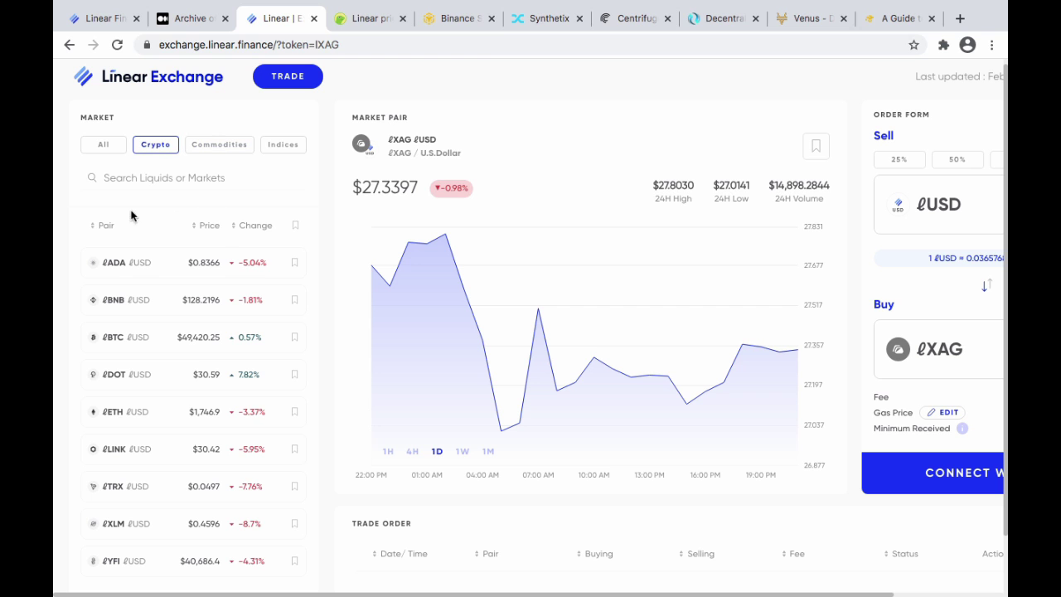
{"action": "scroll", "coordinate": [341, 345], "scroll_direction": "down", "scroll_amount": 1}
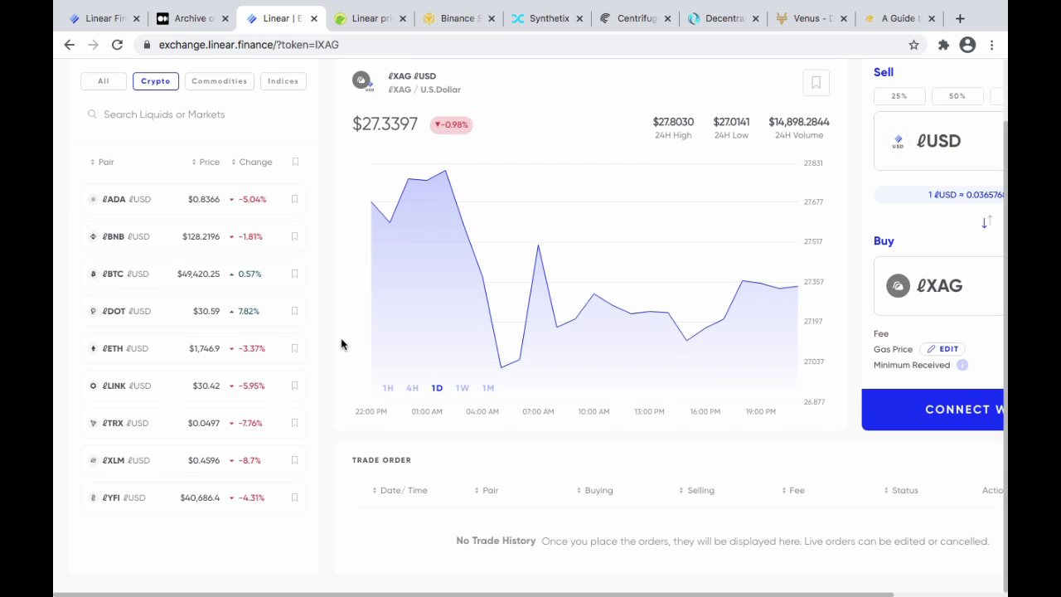
{"action": "scroll", "coordinate": [442, 301], "scroll_direction": "right", "scroll_amount": 3}
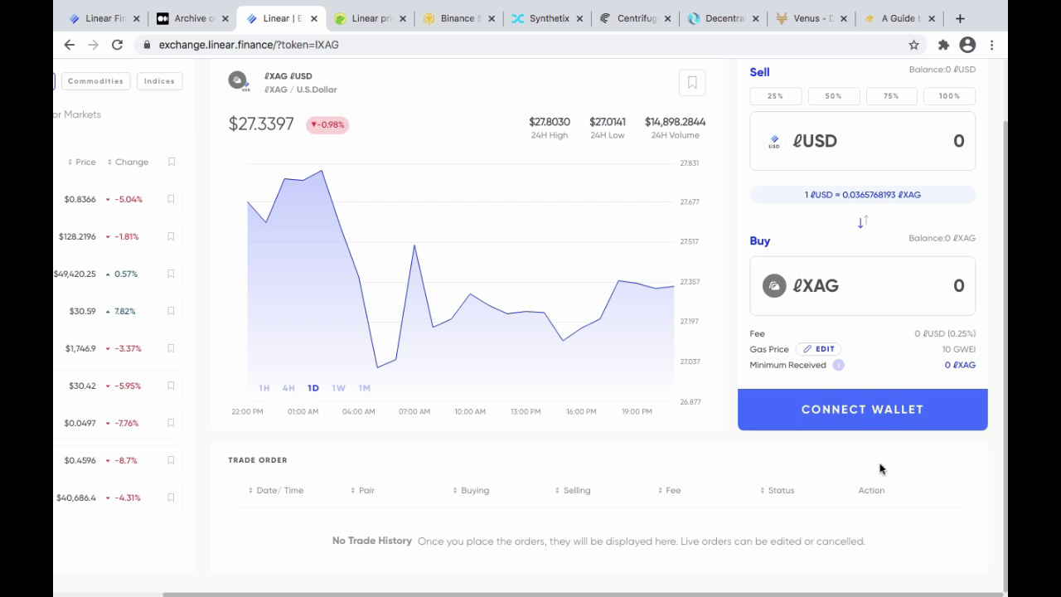
{"action": "scroll", "coordinate": [881, 469], "scroll_direction": "up", "scroll_amount": 2}
{"action": "scroll", "coordinate": [882, 469], "scroll_direction": "up", "scroll_amount": 1}
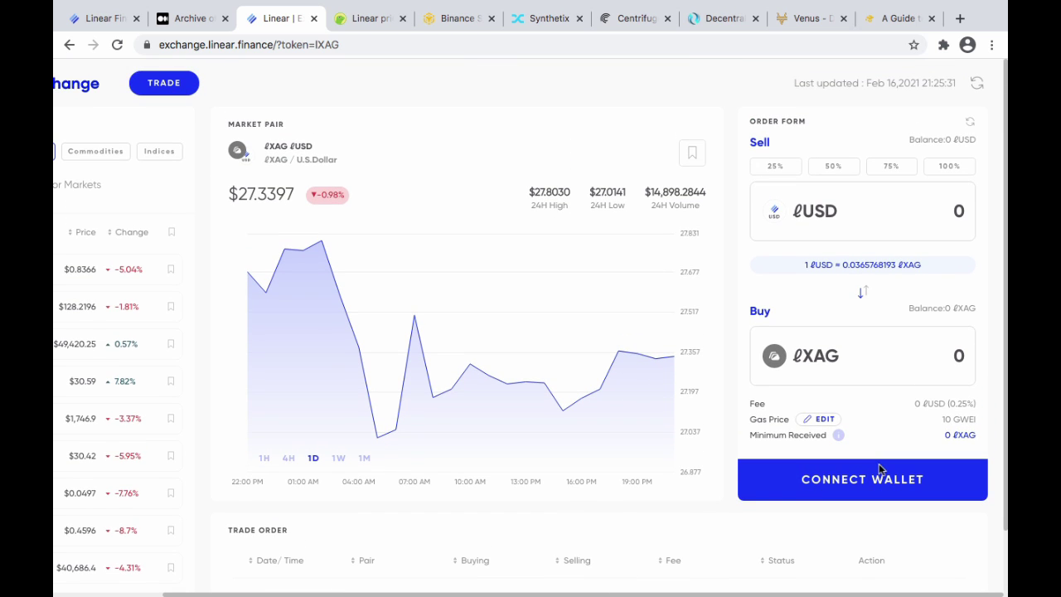
{"action": "scroll", "coordinate": [881, 470], "scroll_direction": "left", "scroll_amount": 3}
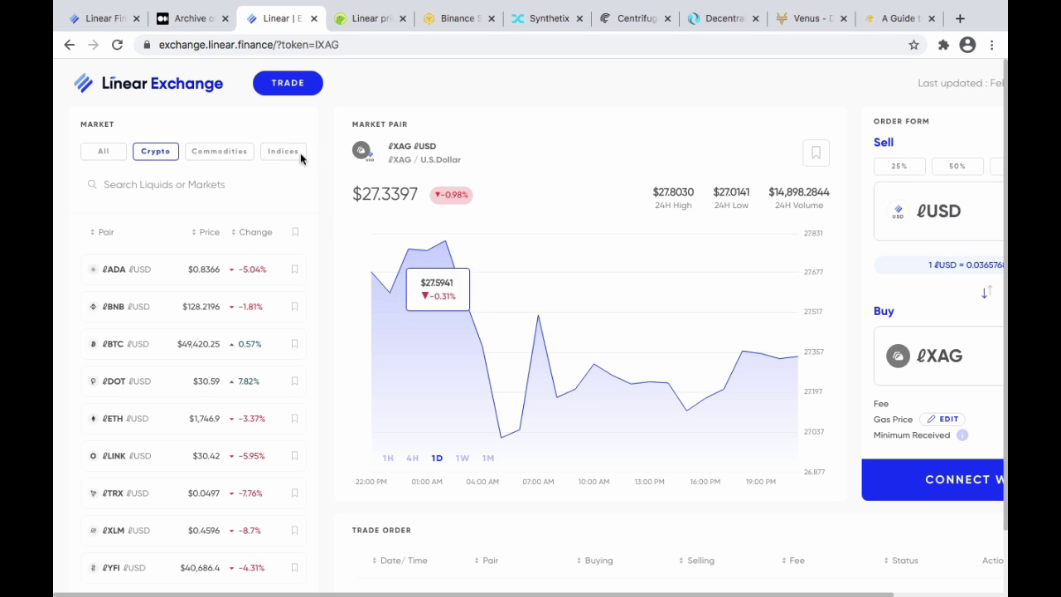
Step: Go back to LINA on CoinGecko and examine its price chart, percentage changes and market stats
{"action": "left_click", "coordinate": [367, 24]}
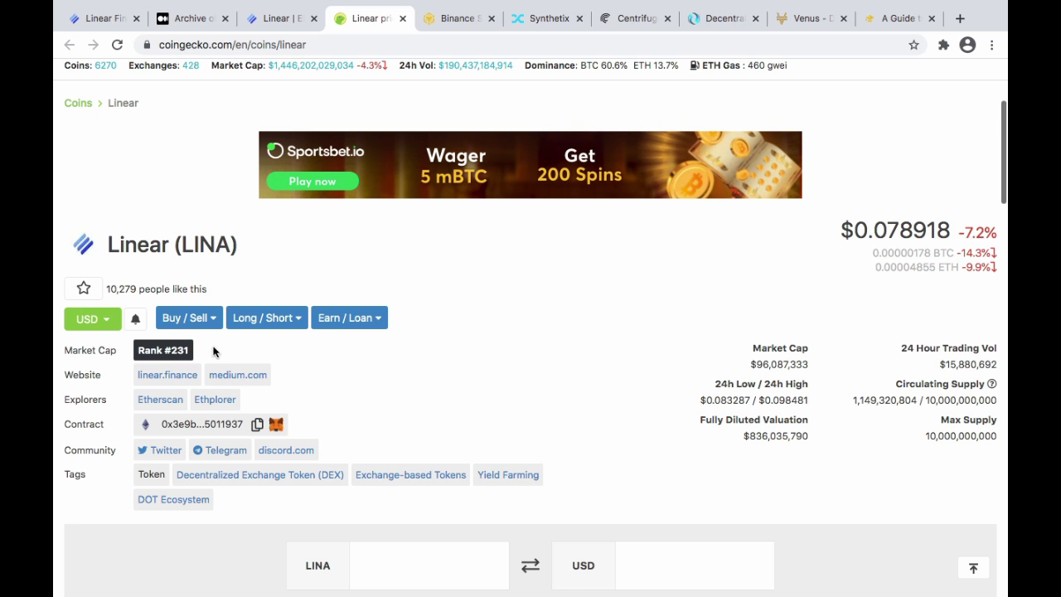
{"action": "scroll", "coordinate": [383, 360], "scroll_direction": "down", "scroll_amount": 1}
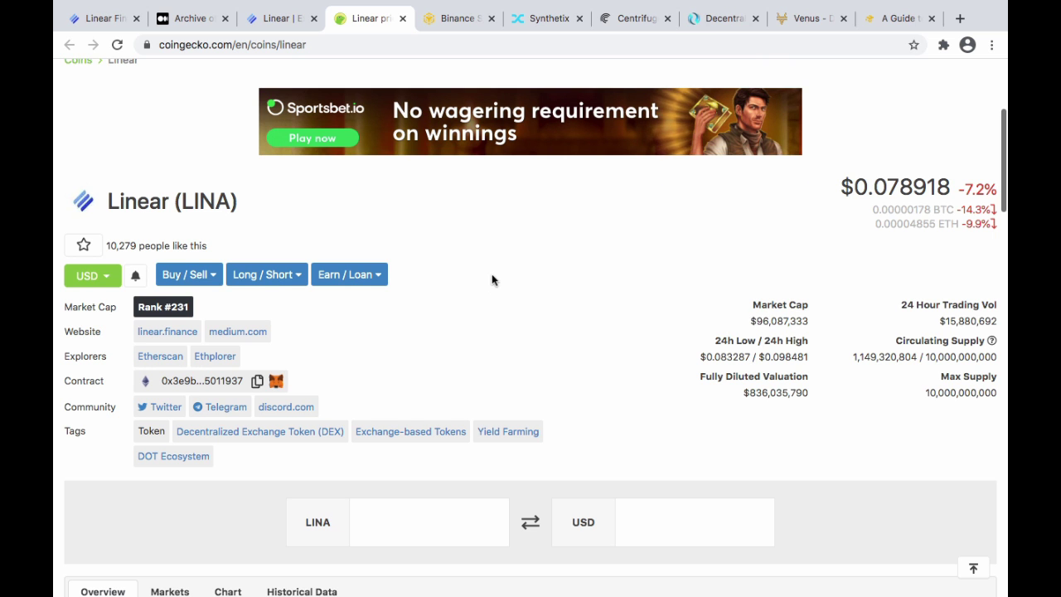
{"action": "scroll", "coordinate": [492, 280], "scroll_direction": "down", "scroll_amount": 10}
{"action": "scroll", "coordinate": [491, 280], "scroll_direction": "down", "scroll_amount": 4}
{"action": "scroll", "coordinate": [492, 280], "scroll_direction": "up", "scroll_amount": 4}
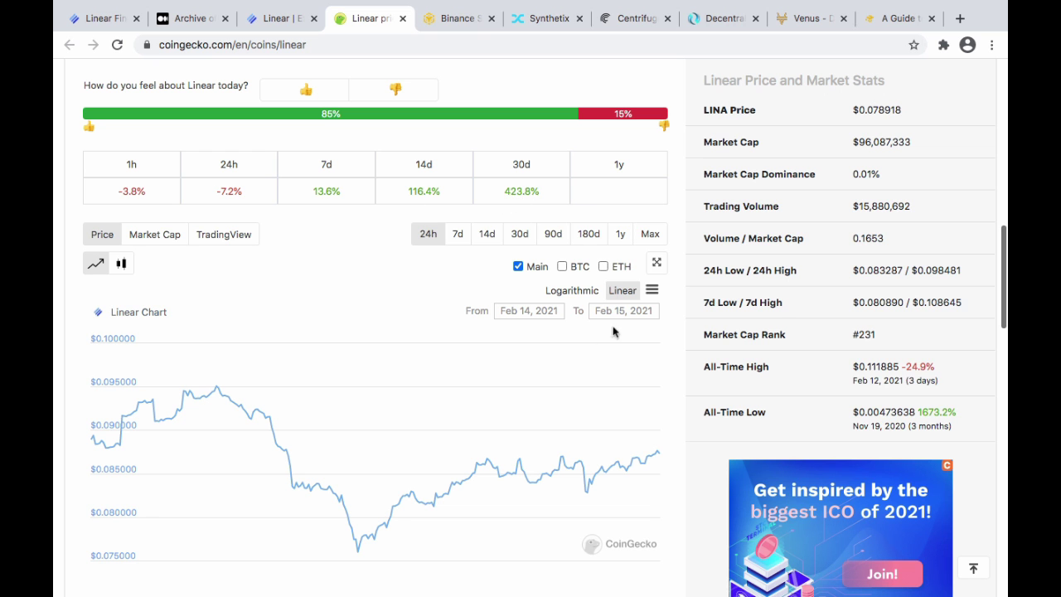
{"action": "scroll", "coordinate": [605, 332], "scroll_direction": "up", "scroll_amount": 15}
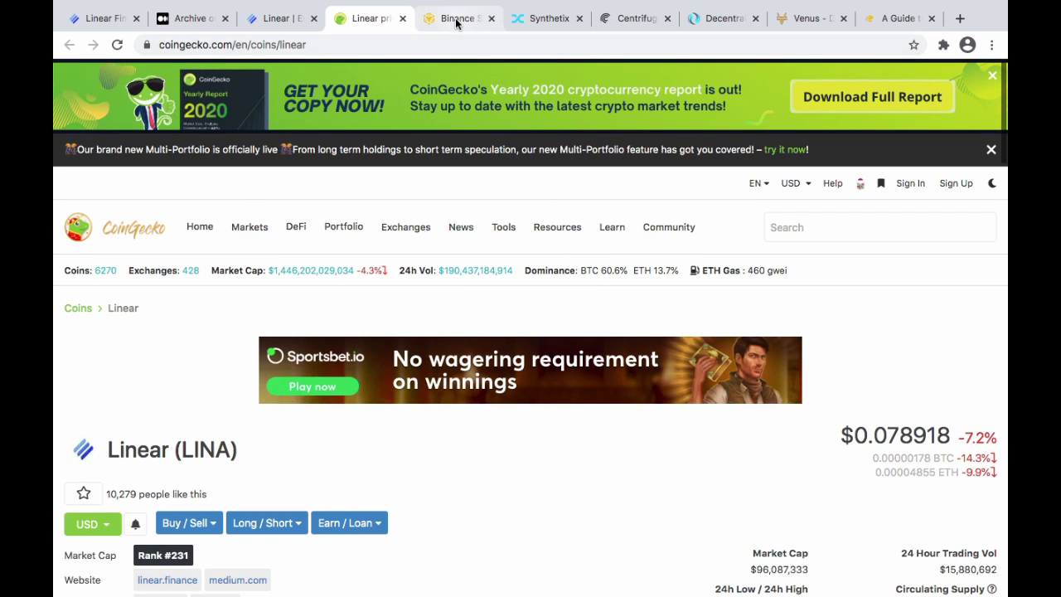
Step: Switch to Binance Bridge, browse the selectable bridge assets from USDT down to YFII, and close the list without changing the asset
{"action": "left_click", "coordinate": [456, 20]}
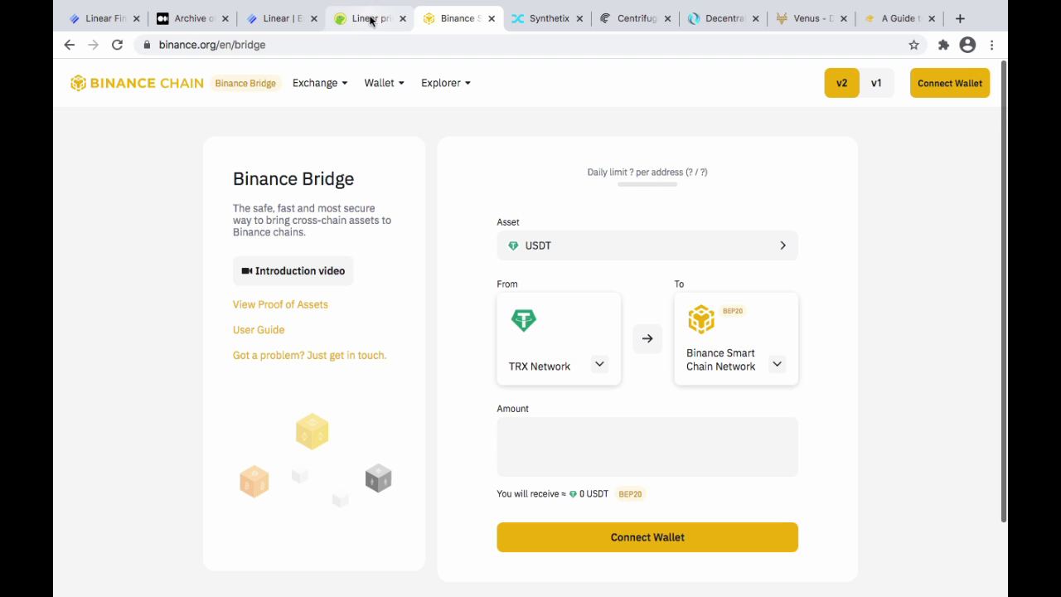
{"action": "left_click", "coordinate": [280, 19]}
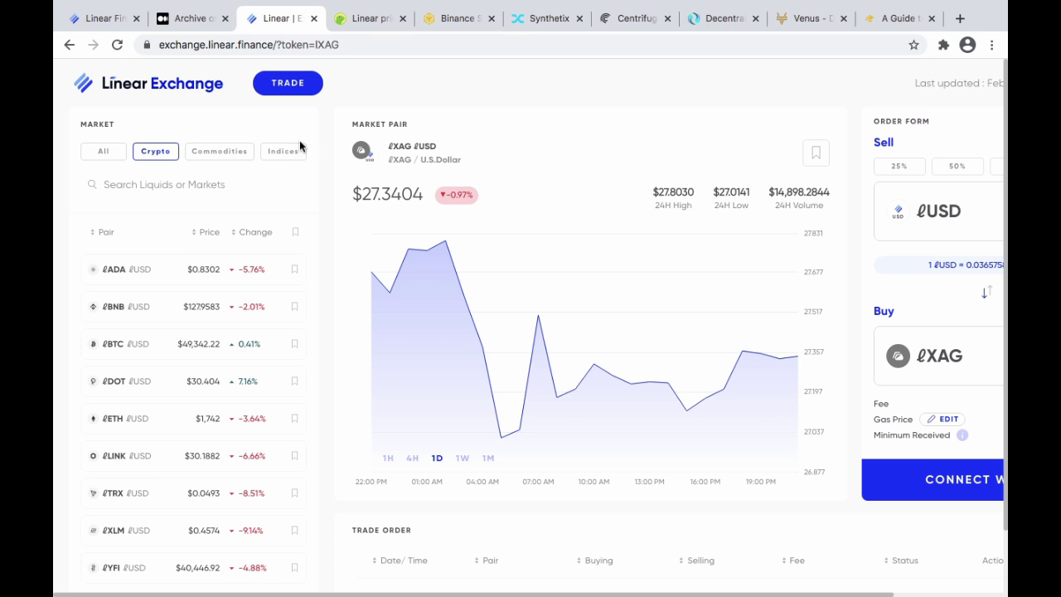
{"action": "left_click", "coordinate": [454, 16]}
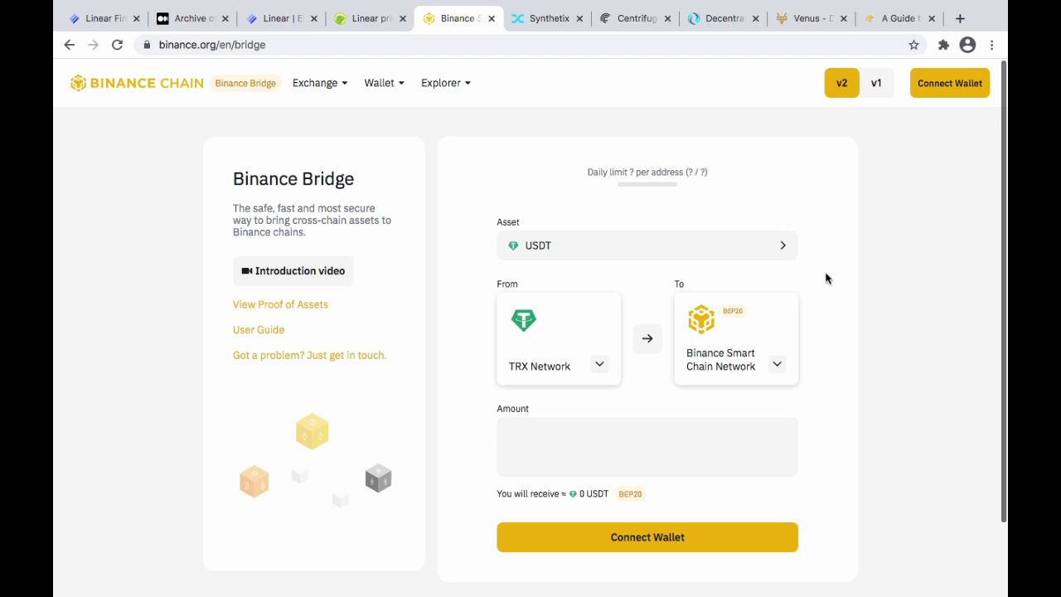
{"action": "left_click", "coordinate": [764, 244]}
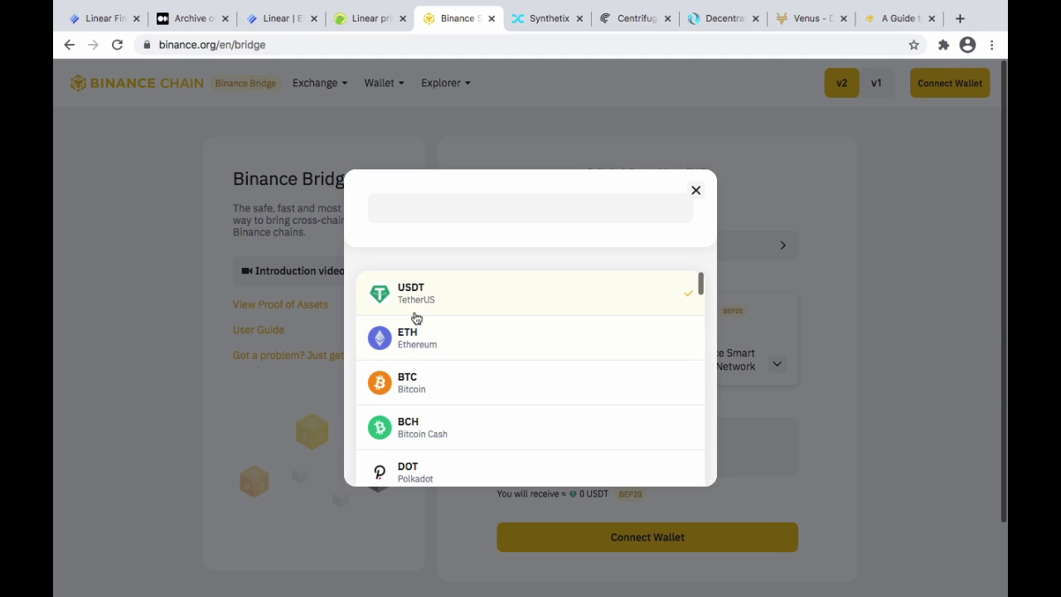
{"action": "scroll", "coordinate": [485, 413], "scroll_direction": "down", "scroll_amount": 1}
{"action": "scroll", "coordinate": [485, 413], "scroll_direction": "down", "scroll_amount": 2}
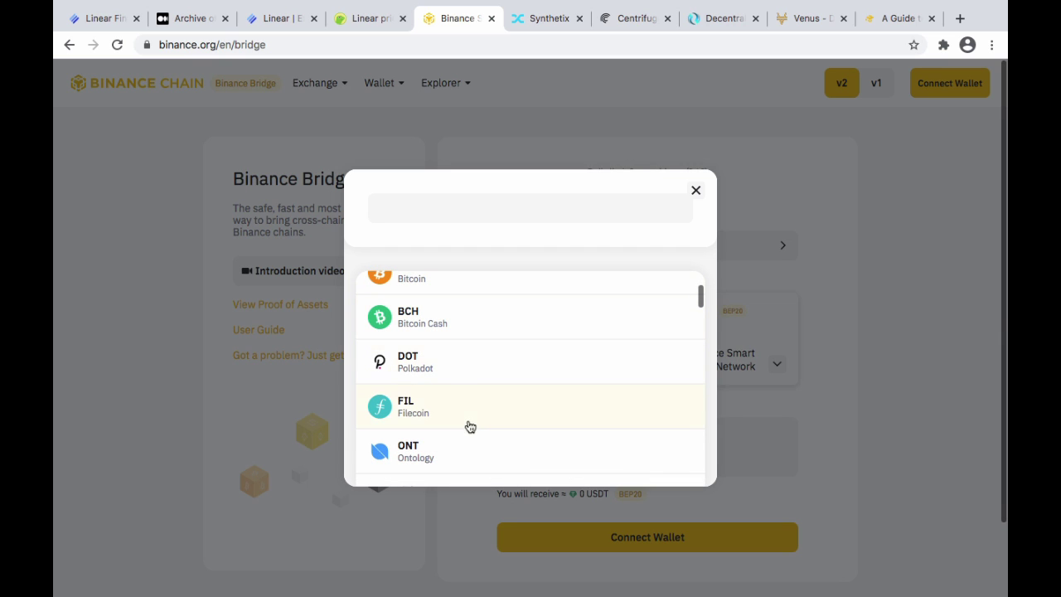
{"action": "scroll", "coordinate": [464, 438], "scroll_direction": "down", "scroll_amount": 4}
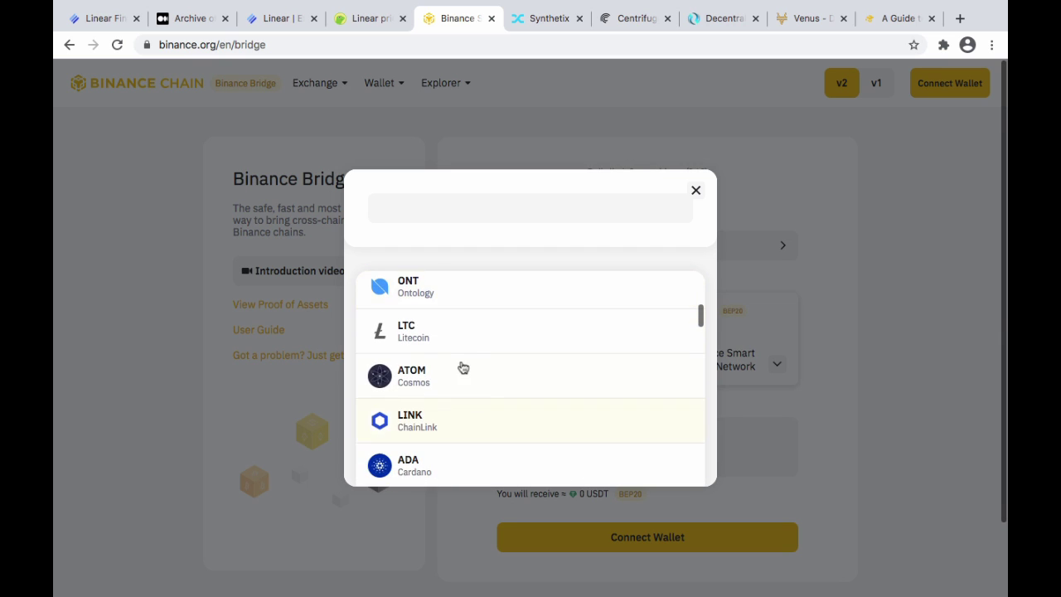
{"action": "scroll", "coordinate": [467, 387], "scroll_direction": "down", "scroll_amount": 3}
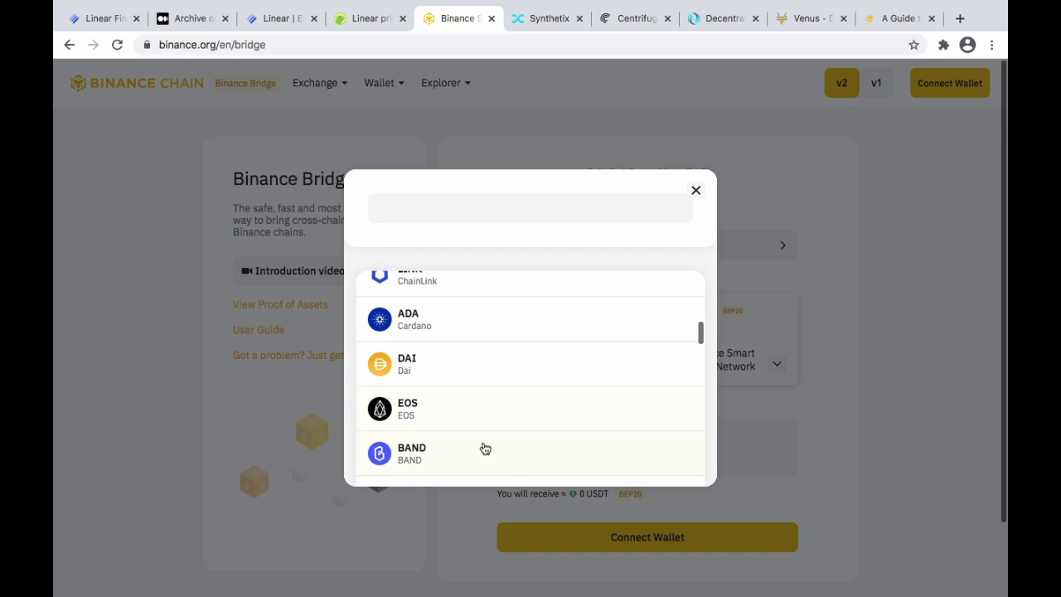
{"action": "scroll", "coordinate": [494, 315], "scroll_direction": "down", "scroll_amount": 5}
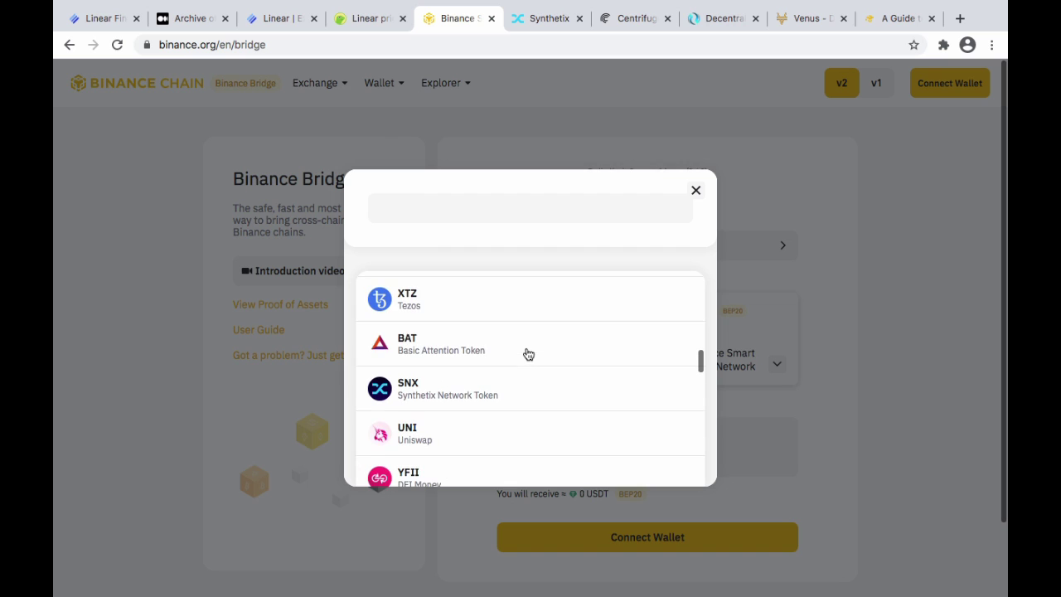
{"action": "left_click", "coordinate": [697, 191]}
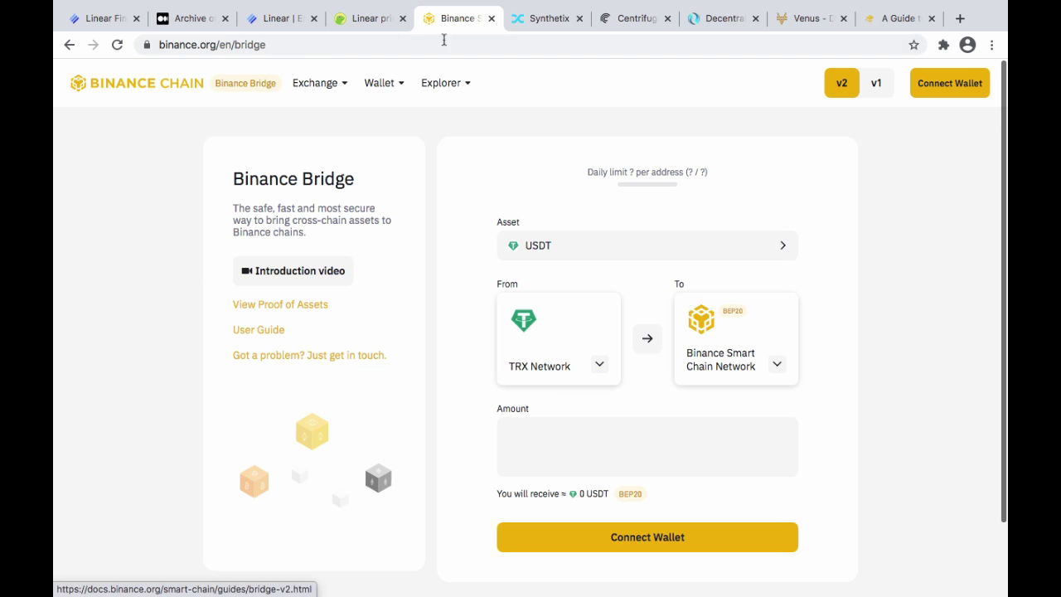
Step: View the Synthetix homepage, then look through the Centrifuge homepage down to its Tinlake section and return to its start
{"action": "left_click", "coordinate": [546, 25]}
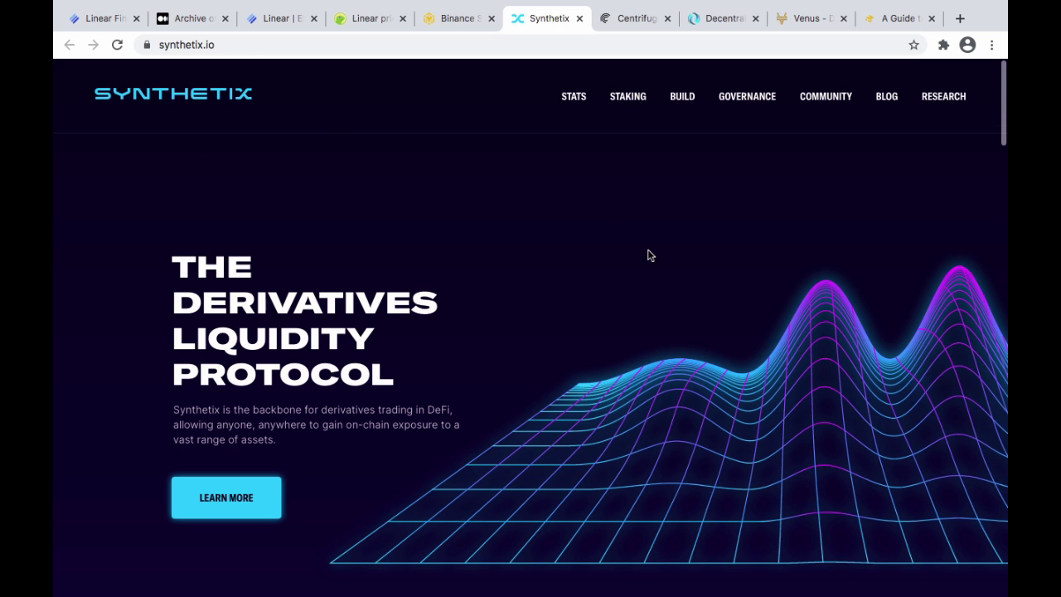
{"action": "scroll", "coordinate": [649, 255], "scroll_direction": "down", "scroll_amount": 2}
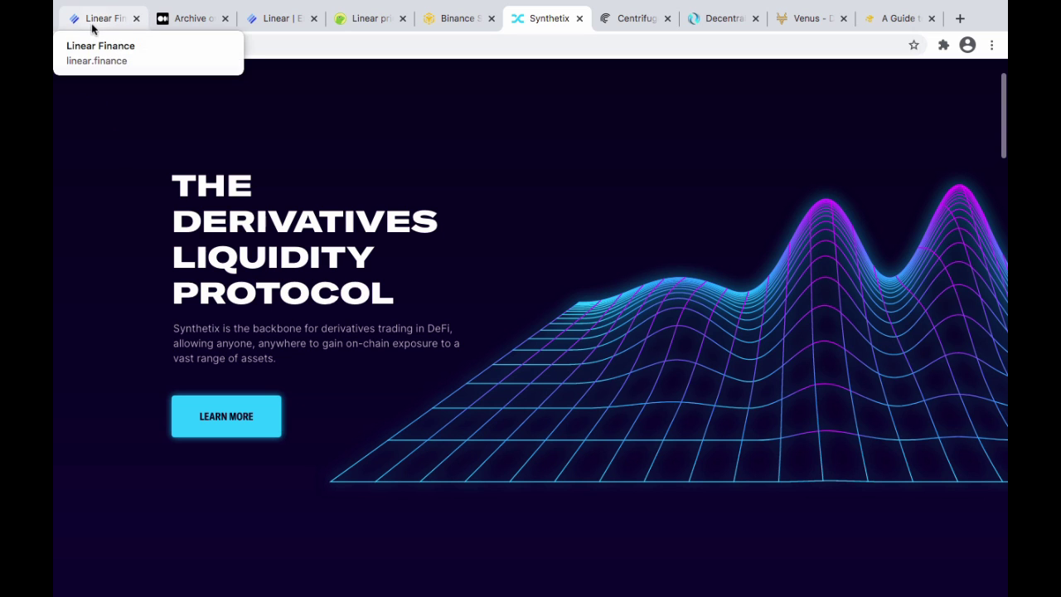
{"action": "left_click", "coordinate": [624, 20]}
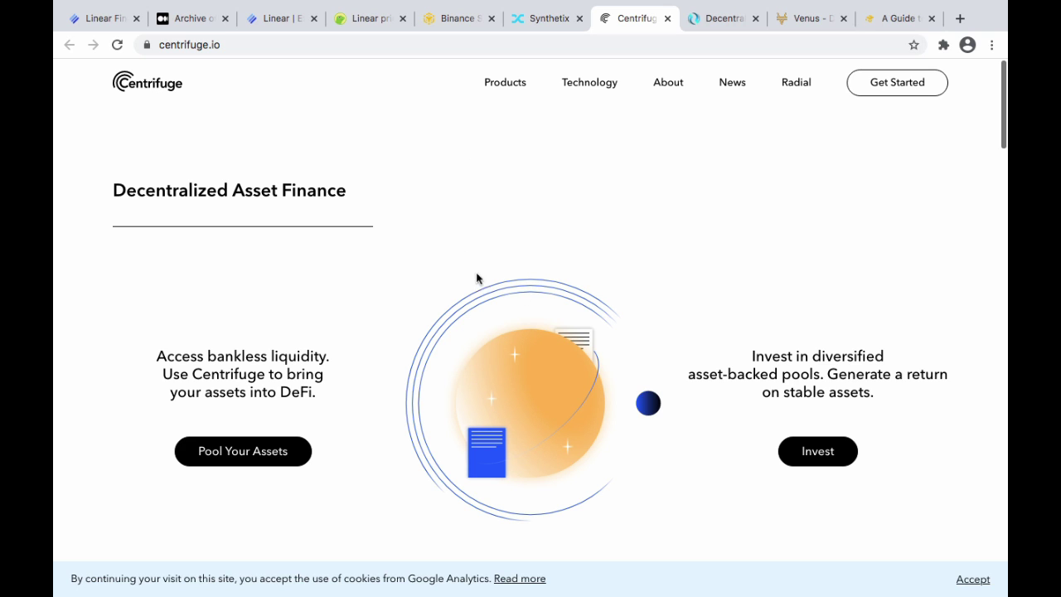
{"action": "scroll", "coordinate": [311, 287], "scroll_direction": "down", "scroll_amount": 5}
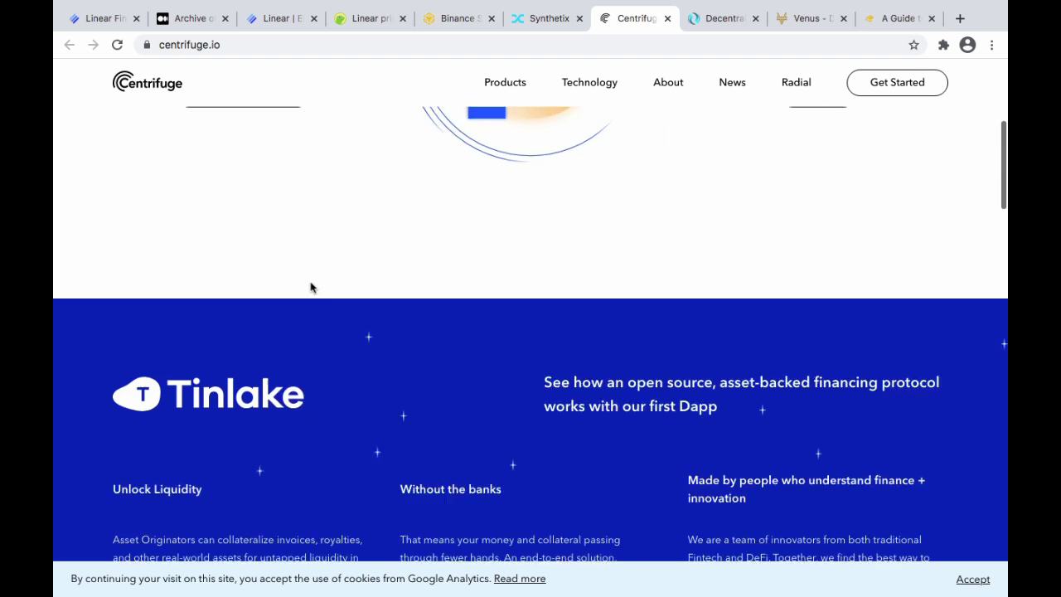
{"action": "scroll", "coordinate": [388, 296], "scroll_direction": "up", "scroll_amount": 5}
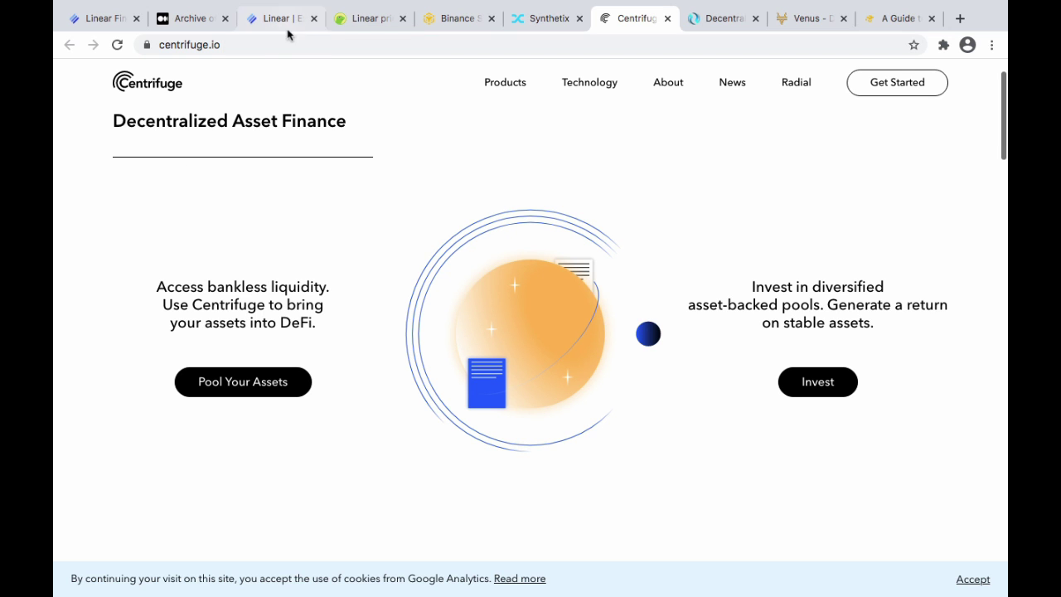
{"action": "scroll", "coordinate": [490, 199], "scroll_direction": "up", "scroll_amount": 1}
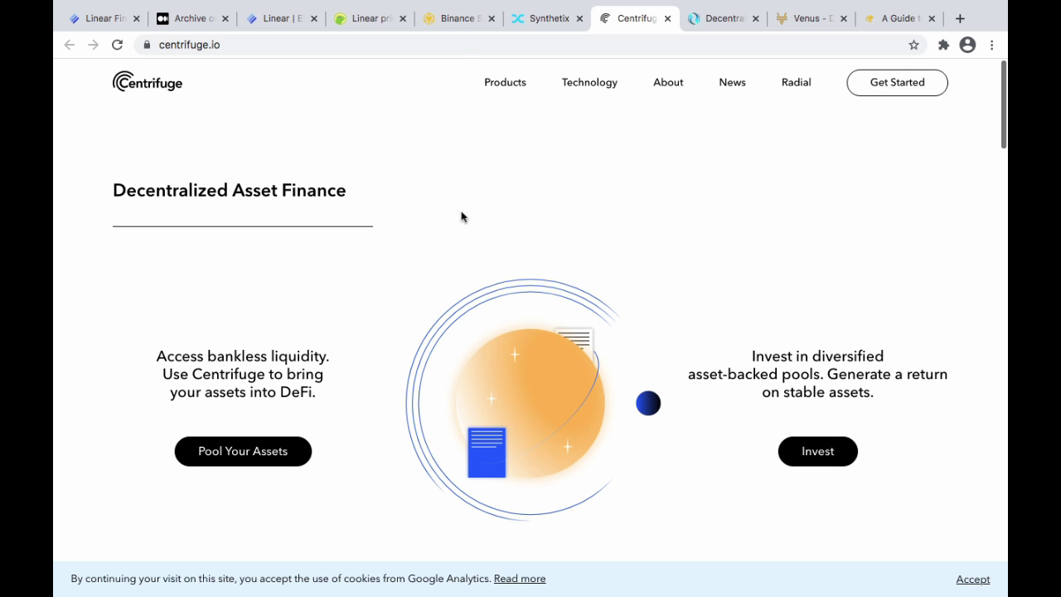
Step: Read the Tinlake section on the Centrifuge homepage, covering liquidity, financing without banks and the team, and return to the page's start
{"action": "scroll", "coordinate": [594, 307], "scroll_direction": "down", "scroll_amount": 1}
{"action": "scroll", "coordinate": [594, 307], "scroll_direction": "down", "scroll_amount": 6}
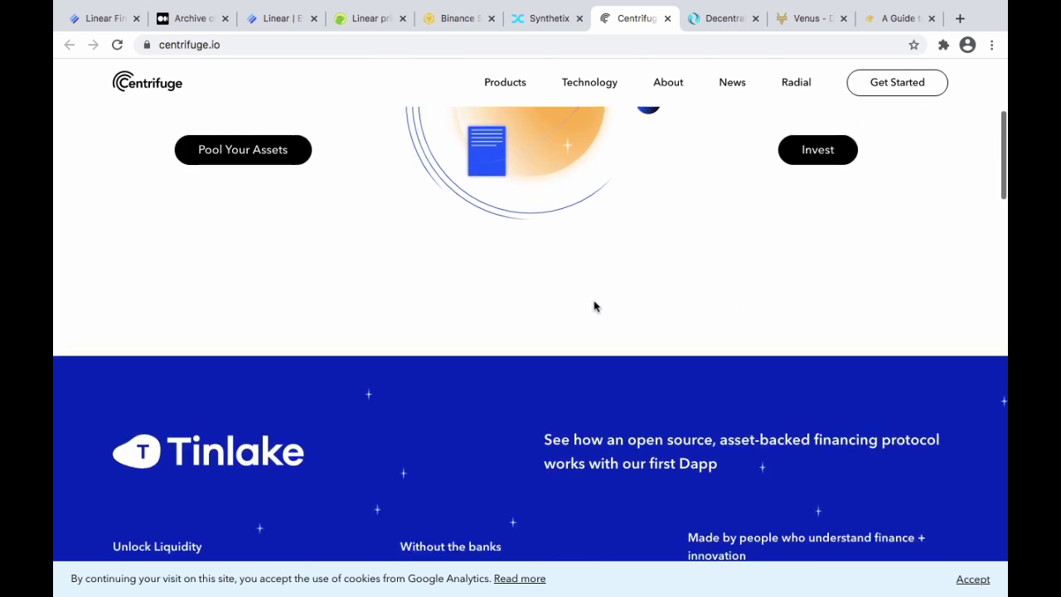
{"action": "scroll", "coordinate": [594, 307], "scroll_direction": "down", "scroll_amount": 1}
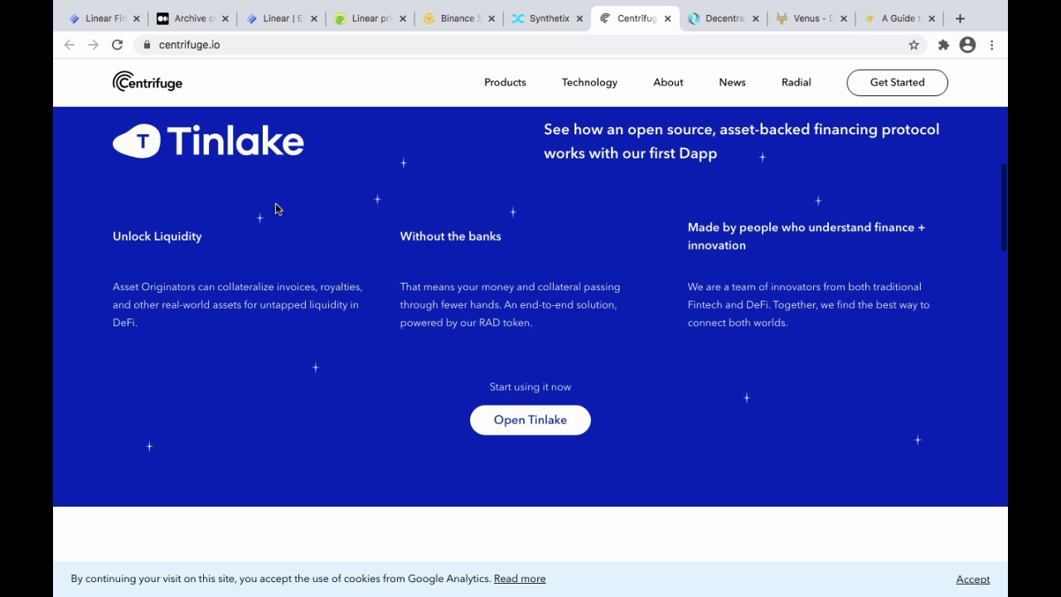
{"action": "scroll", "coordinate": [373, 218], "scroll_direction": "up", "scroll_amount": 10}
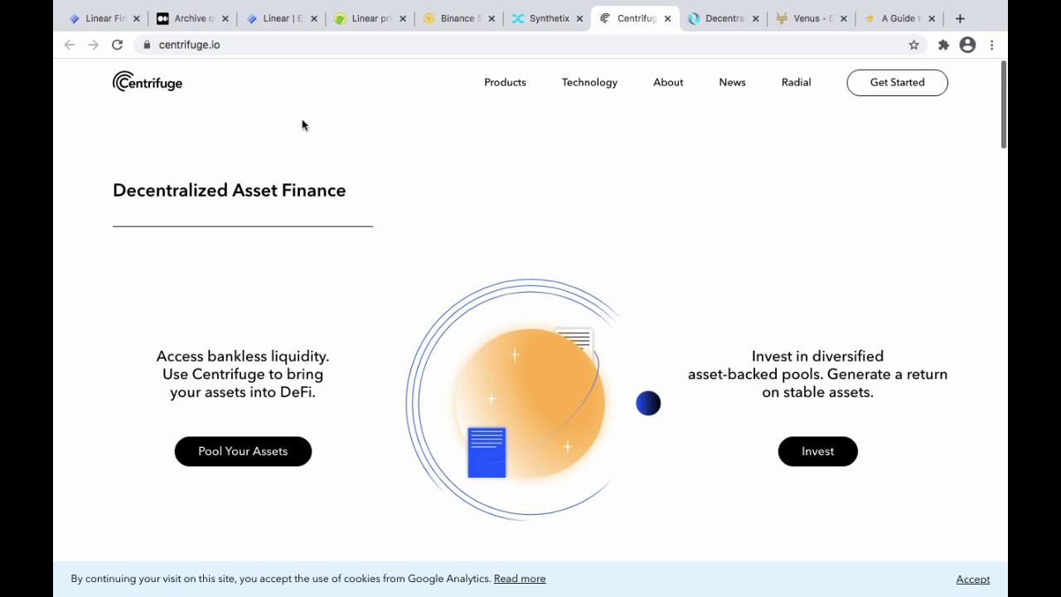
Step: Look over the Centrifuge homepage down to its Latest News section and go back up
{"action": "mouse_move", "coordinate": [798, 108]}
{"action": "scroll", "coordinate": [520, 227], "scroll_direction": "down", "scroll_amount": 3}
{"action": "scroll", "coordinate": [521, 225], "scroll_direction": "down", "scroll_amount": 10}
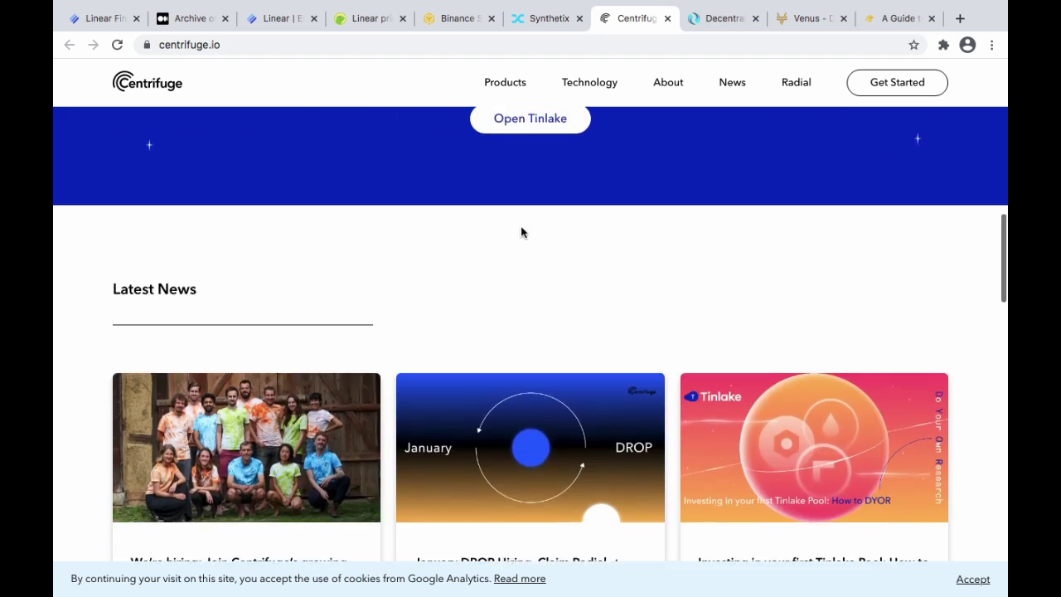
{"action": "scroll", "coordinate": [523, 234], "scroll_direction": "up", "scroll_amount": 4}
{"action": "scroll", "coordinate": [522, 233], "scroll_direction": "up", "scroll_amount": 8}
Step: Examine Centrifuge's open protocol and Radial token sections down to the footer links, and return to the start of the homepage
{"action": "scroll", "coordinate": [519, 236], "scroll_direction": "down", "scroll_amount": 8}
{"action": "scroll", "coordinate": [516, 237], "scroll_direction": "down", "scroll_amount": 7}
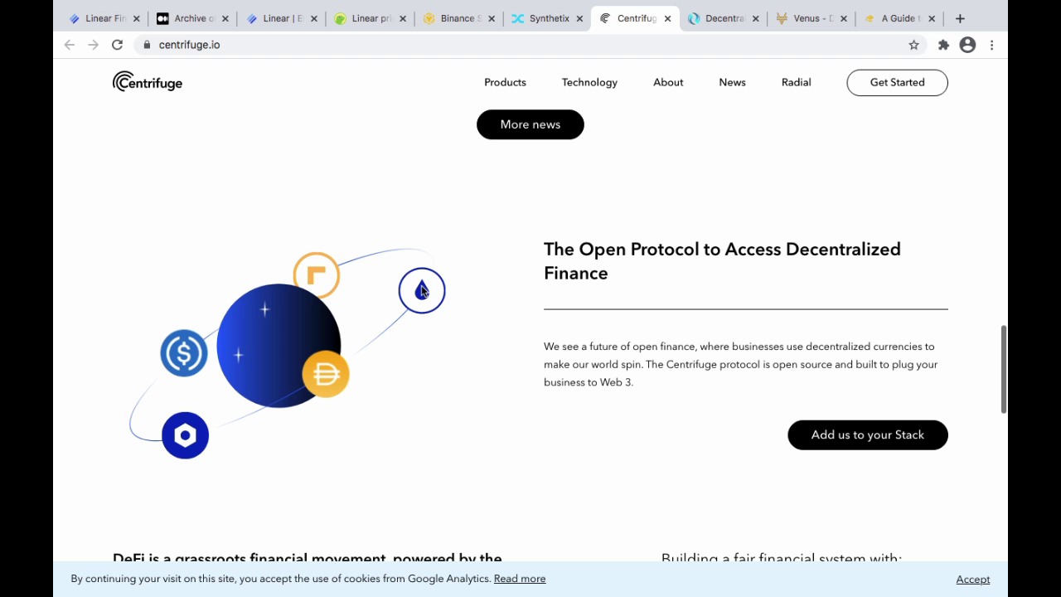
{"action": "scroll", "coordinate": [437, 447], "scroll_direction": "down", "scroll_amount": 5}
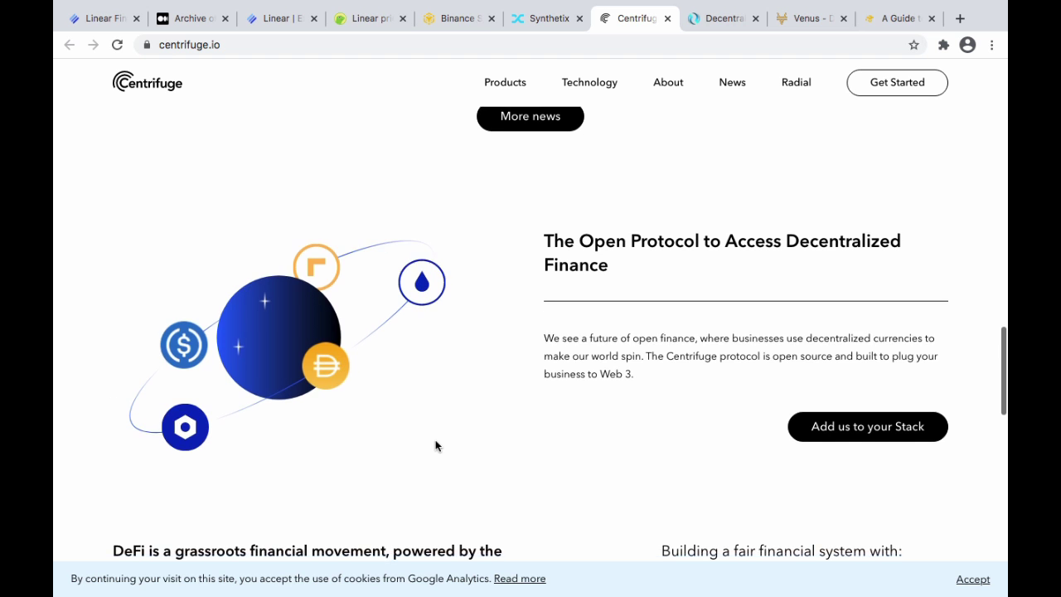
{"action": "scroll", "coordinate": [436, 448], "scroll_direction": "up", "scroll_amount": 2}
{"action": "scroll", "coordinate": [437, 448], "scroll_direction": "down", "scroll_amount": 6}
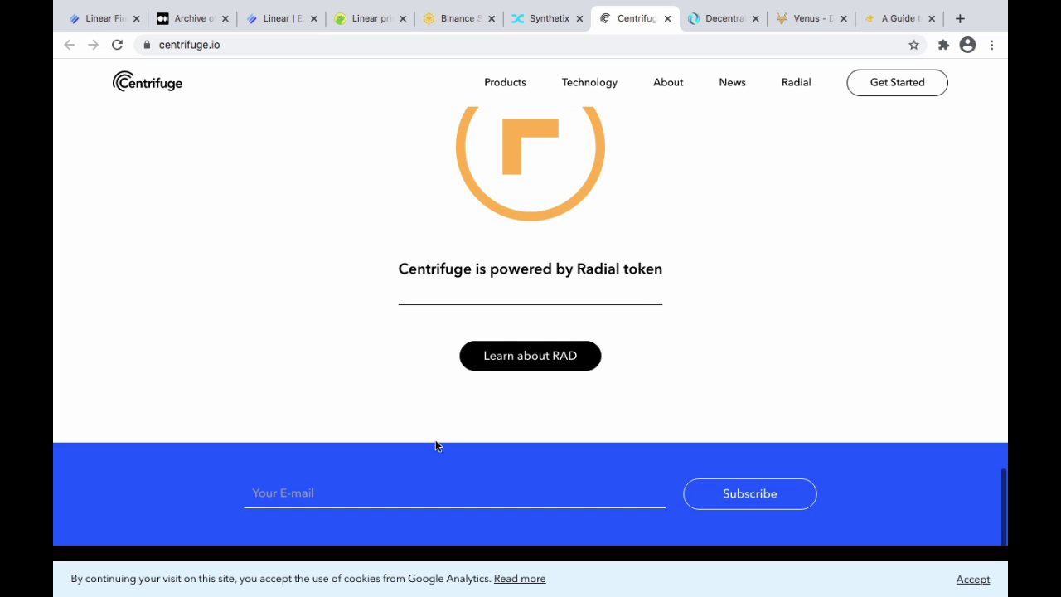
{"action": "scroll", "coordinate": [436, 445], "scroll_direction": "up", "scroll_amount": 1}
{"action": "scroll", "coordinate": [694, 259], "scroll_direction": "down", "scroll_amount": 4}
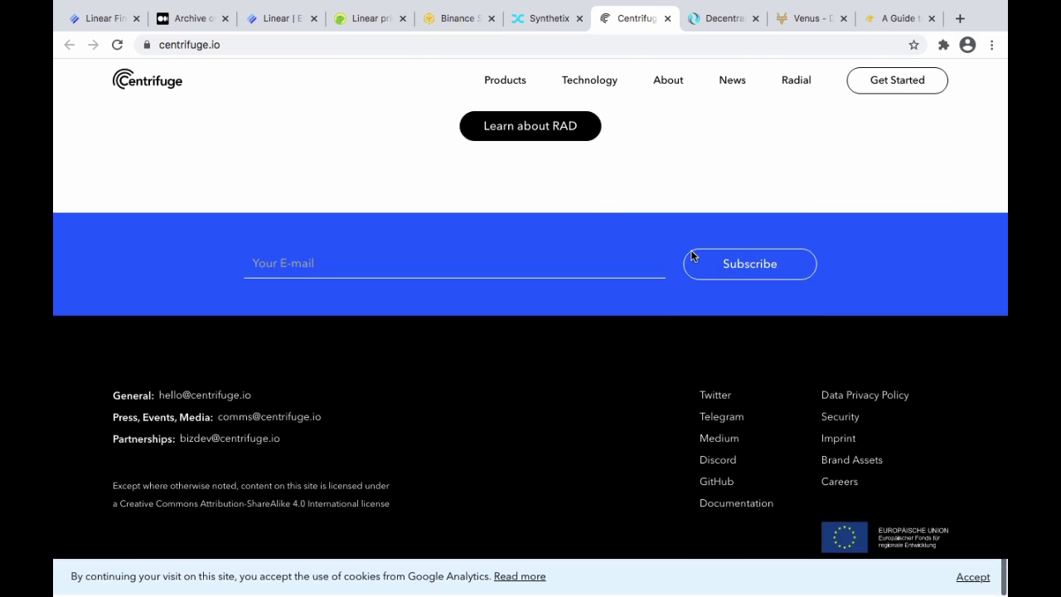
{"action": "key", "text": "Home"}
{"action": "scroll", "coordinate": [693, 253], "scroll_direction": "down", "scroll_amount": 1}
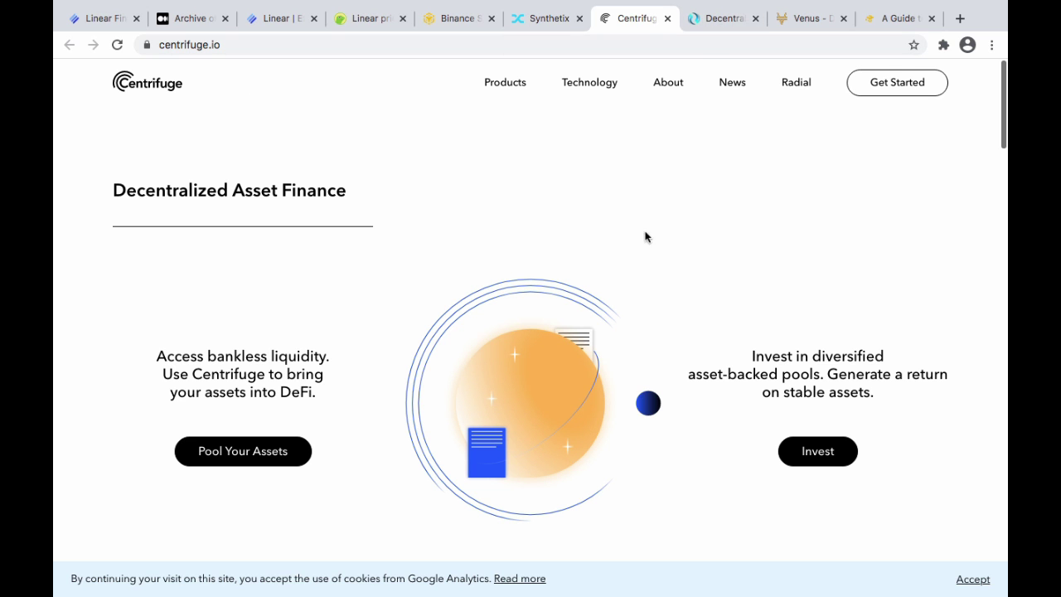
Step: Switch to the Injective Protocol homepage and review its backers, decentralized exchange features and yield sections down to the footer, returning to the start
{"action": "left_click", "coordinate": [725, 20]}
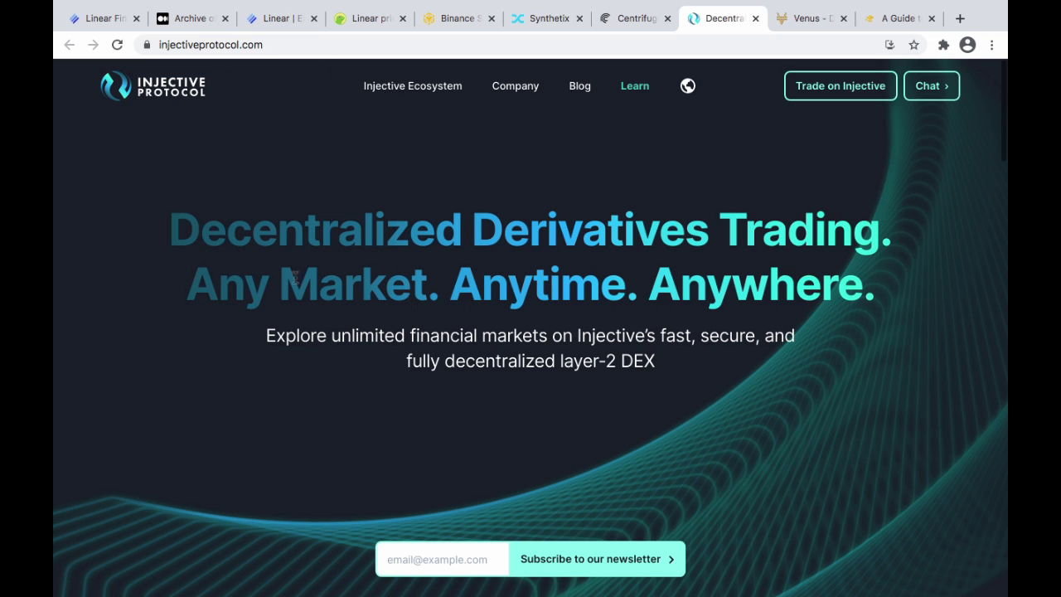
{"action": "scroll", "coordinate": [498, 314], "scroll_direction": "down", "scroll_amount": 10}
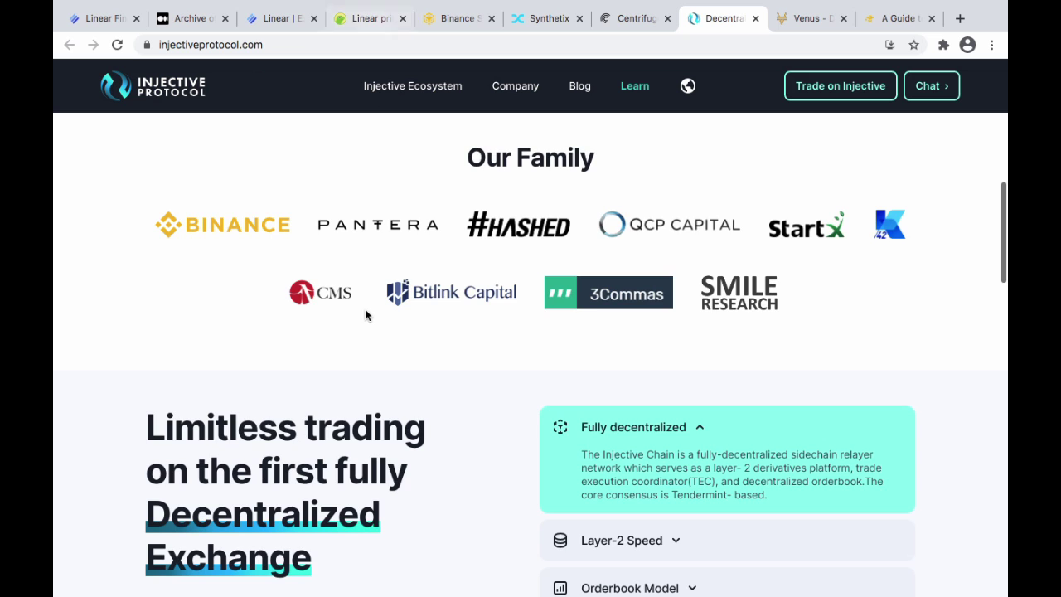
{"action": "scroll", "coordinate": [364, 309], "scroll_direction": "down", "scroll_amount": 3}
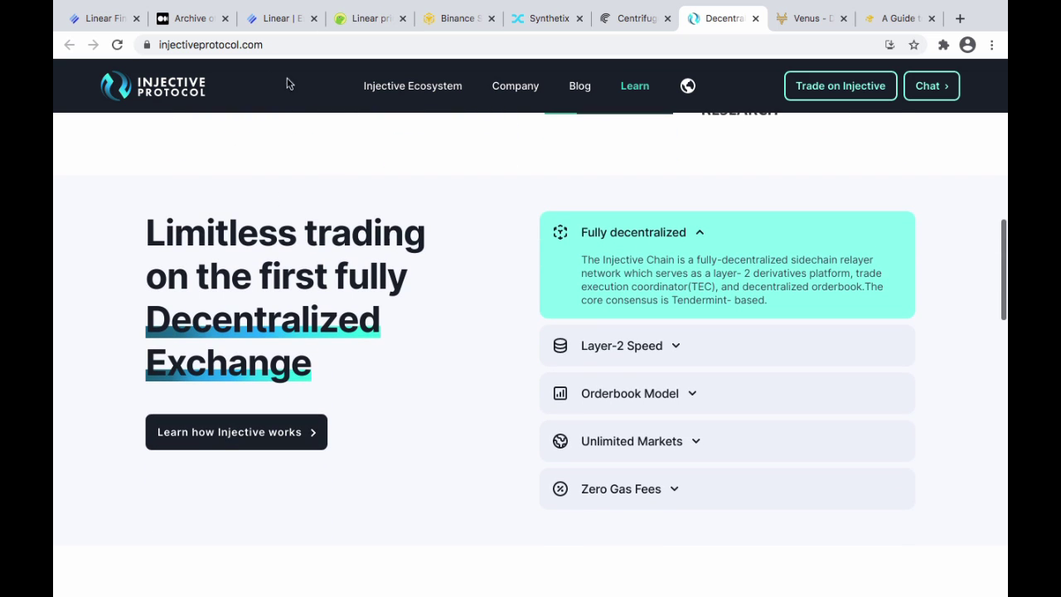
{"action": "scroll", "coordinate": [464, 290], "scroll_direction": "down", "scroll_amount": 7}
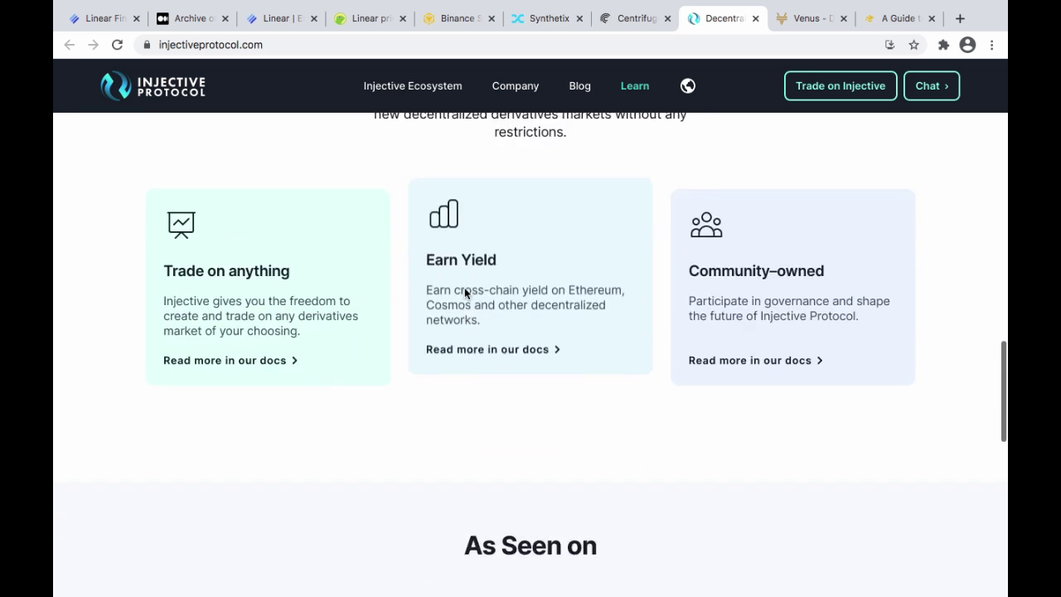
{"action": "scroll", "coordinate": [464, 290], "scroll_direction": "down", "scroll_amount": 8}
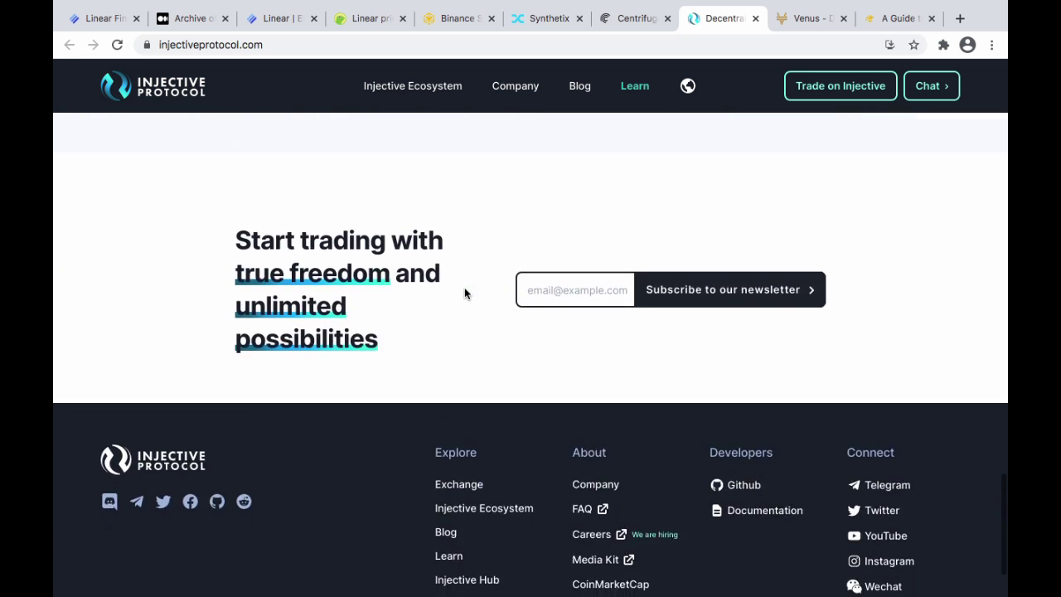
{"action": "scroll", "coordinate": [465, 290], "scroll_direction": "up", "scroll_amount": 8}
{"action": "scroll", "coordinate": [464, 290], "scroll_direction": "up", "scroll_amount": 15}
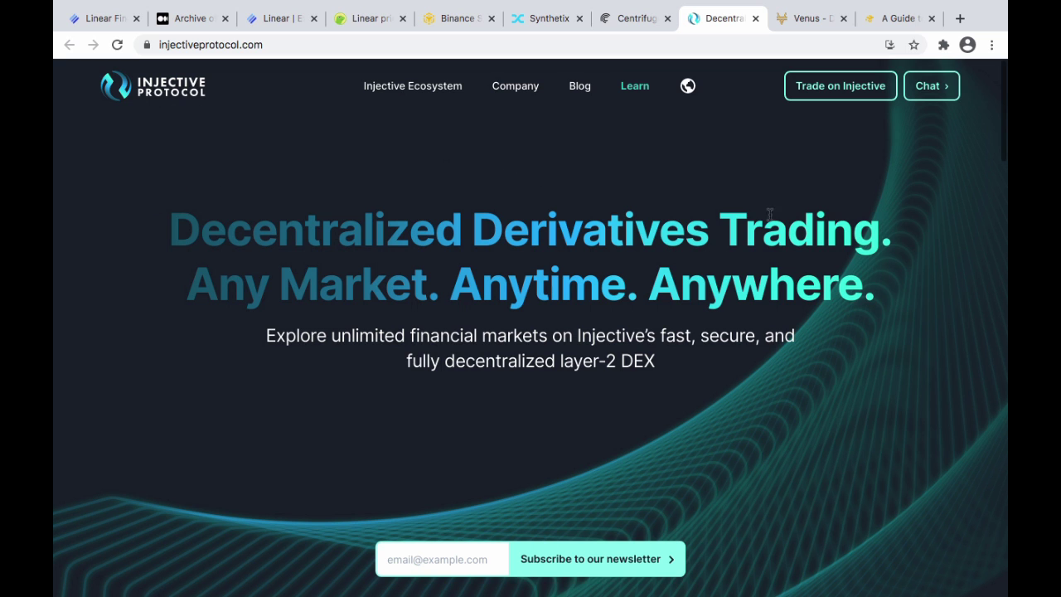
Step: Revisit the Binance Bridge transfer form and return to the opening section of the Injective Protocol homepage
{"action": "left_click", "coordinate": [446, 20]}
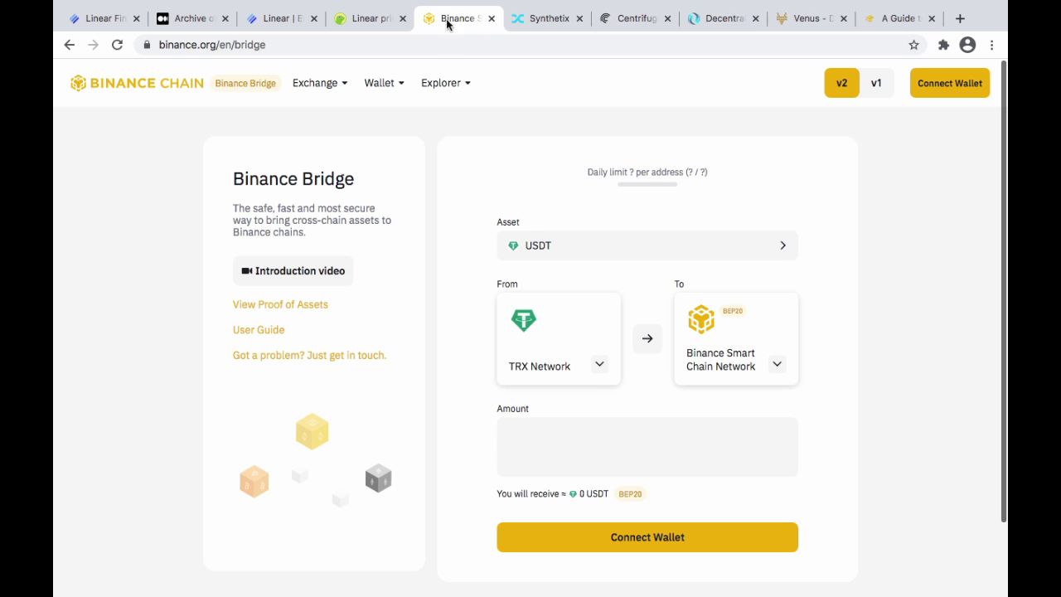
{"action": "left_click", "coordinate": [718, 18]}
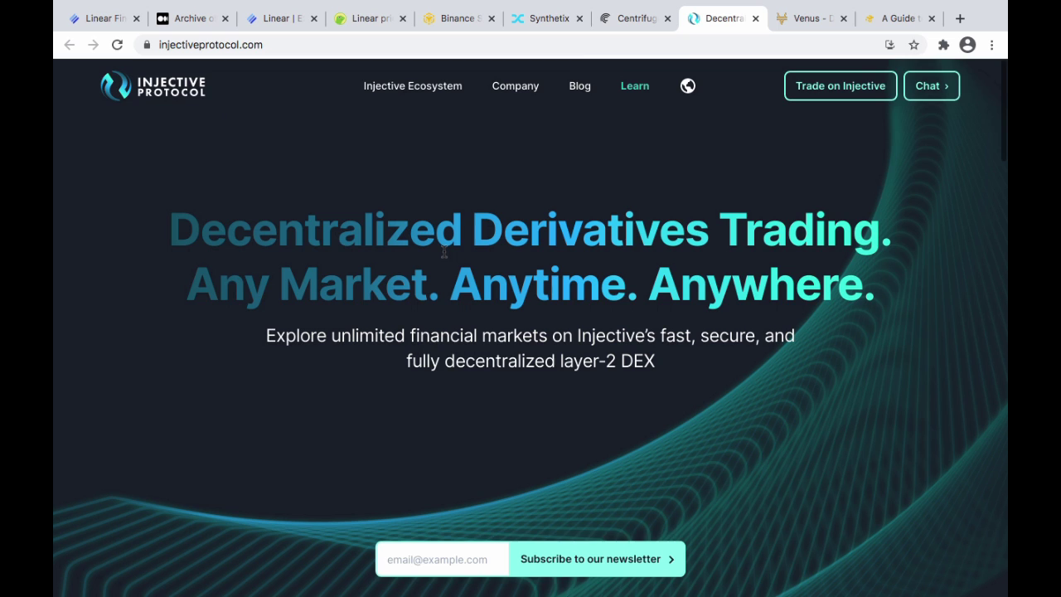
{"action": "scroll", "coordinate": [443, 251], "scroll_direction": "down", "scroll_amount": 2}
{"action": "scroll", "coordinate": [444, 248], "scroll_direction": "up", "scroll_amount": 2}
Step: Switch to the Venus homepage and review its Decentralized, BEP-20 and Scalable features and the Savings section with its asset APYs
{"action": "left_click", "coordinate": [805, 20]}
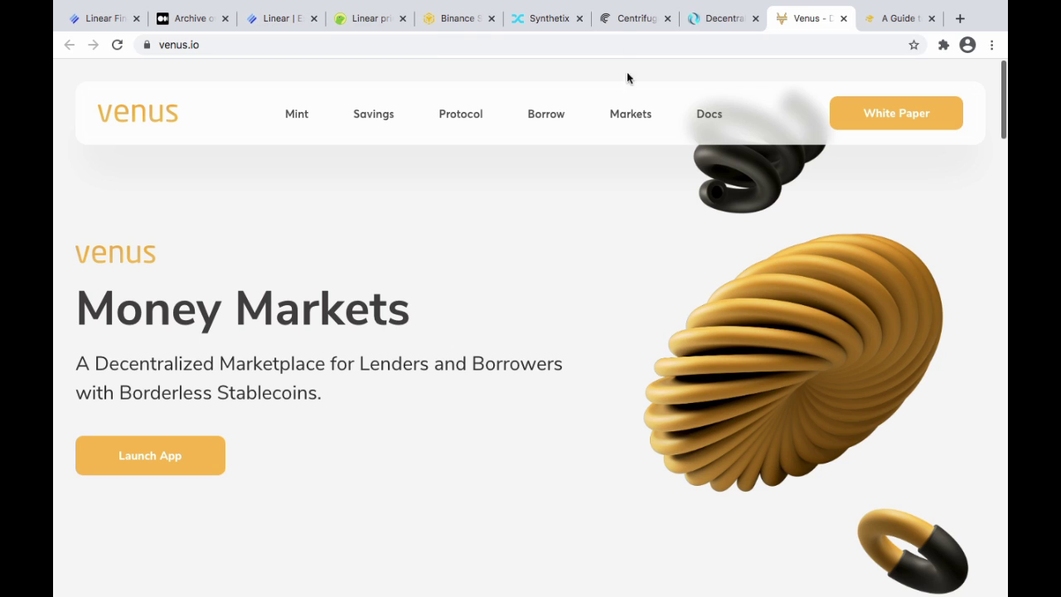
{"action": "left_click", "coordinate": [720, 21]}
{"action": "left_click", "coordinate": [801, 20]}
{"action": "scroll", "coordinate": [386, 241], "scroll_direction": "down", "scroll_amount": 12}
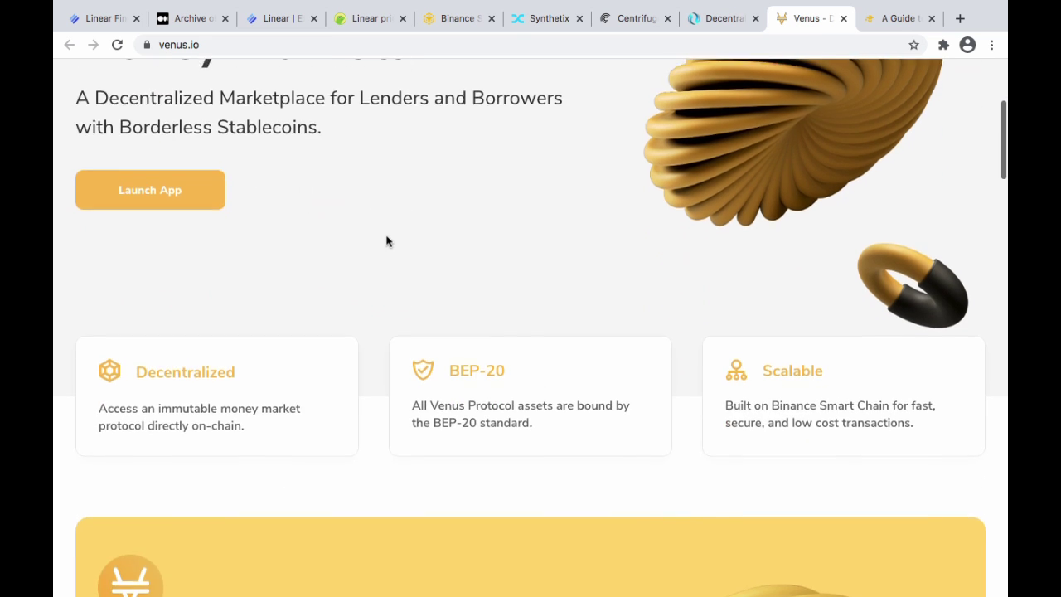
{"action": "scroll", "coordinate": [386, 241], "scroll_direction": "up", "scroll_amount": 8}
{"action": "scroll", "coordinate": [386, 240], "scroll_direction": "down", "scroll_amount": 1}
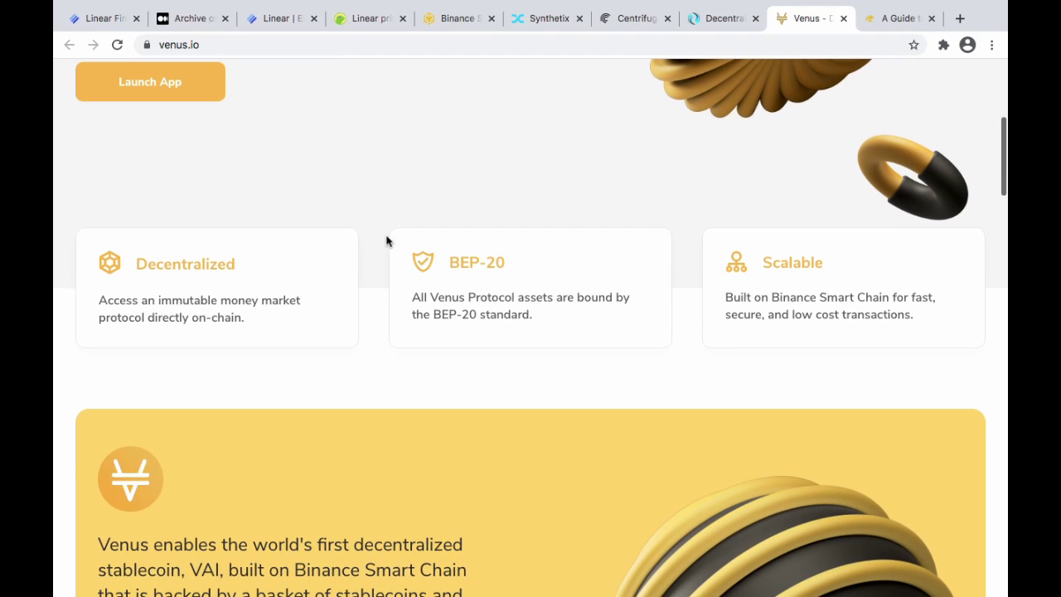
{"action": "scroll", "coordinate": [498, 409], "scroll_direction": "down", "scroll_amount": 9}
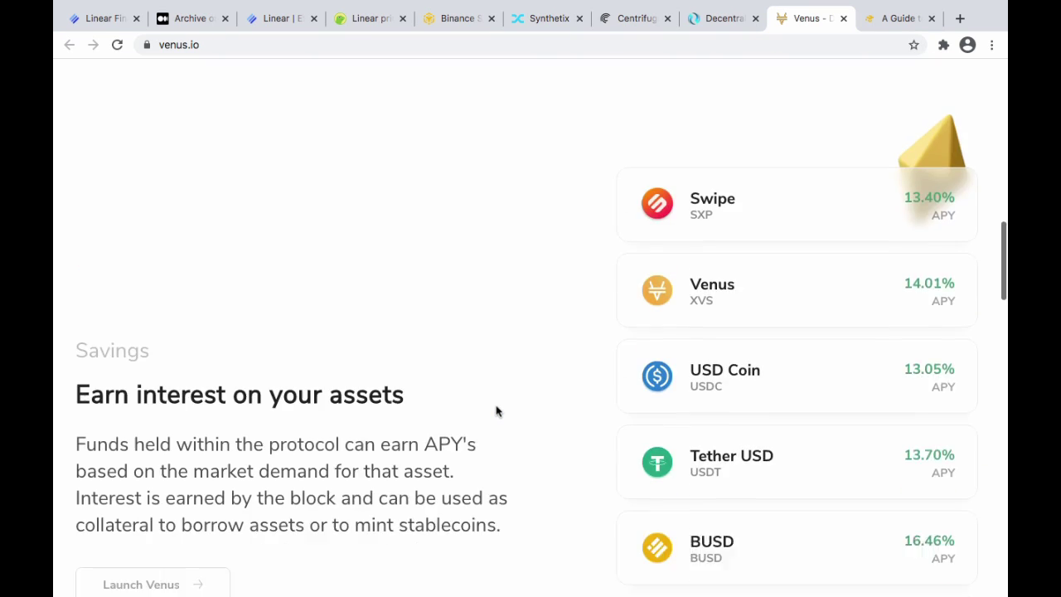
Step: Examine the savings rates, protocol description and borrowing liquidity on the Venus homepage, ending back at its header
{"action": "scroll", "coordinate": [498, 410], "scroll_direction": "down", "scroll_amount": 9}
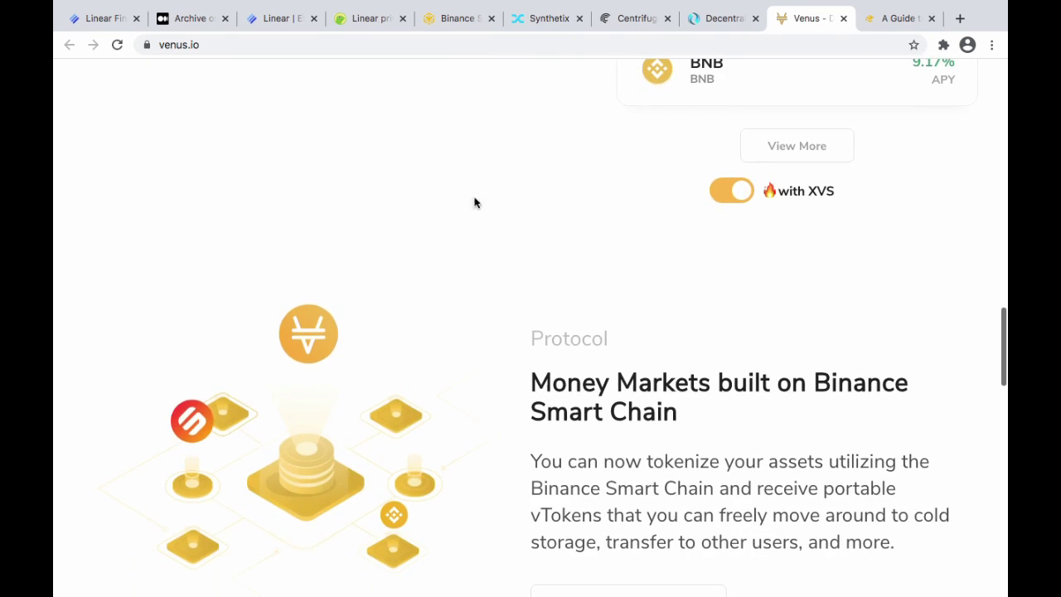
{"action": "scroll", "coordinate": [504, 298], "scroll_direction": "up", "scroll_amount": 4}
{"action": "scroll", "coordinate": [504, 299], "scroll_direction": "down", "scroll_amount": 8}
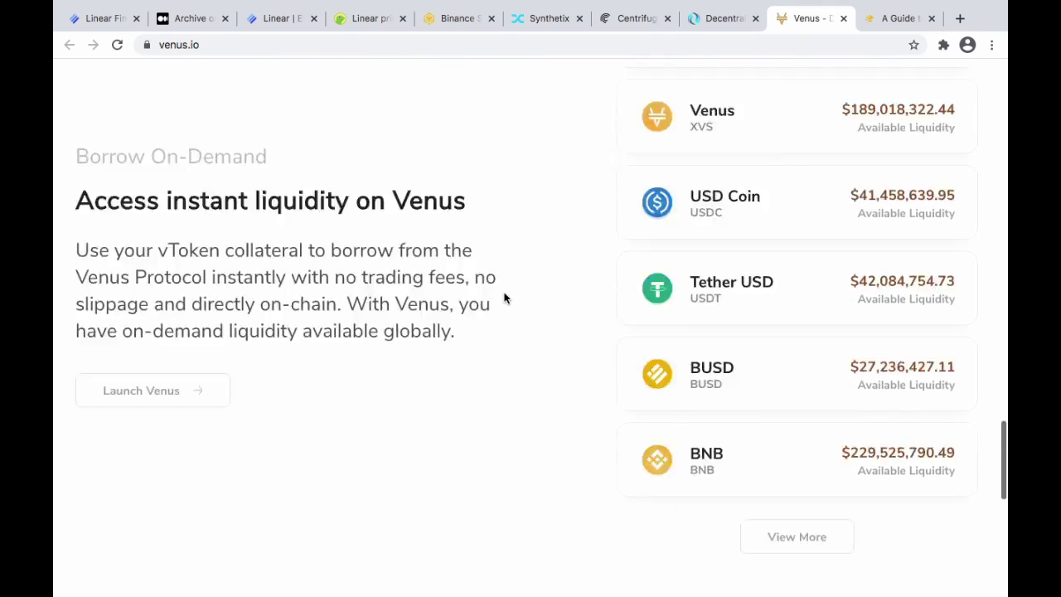
{"action": "scroll", "coordinate": [504, 298], "scroll_direction": "up", "scroll_amount": 10}
{"action": "scroll", "coordinate": [504, 298], "scroll_direction": "up", "scroll_amount": 10}
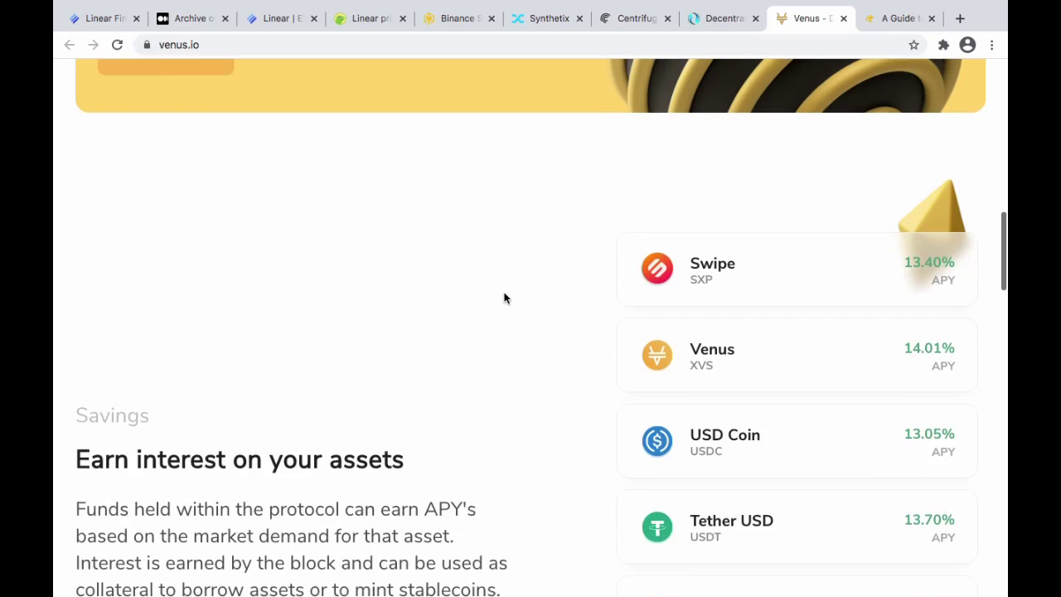
{"action": "scroll", "coordinate": [370, 282], "scroll_direction": "up", "scroll_amount": 10}
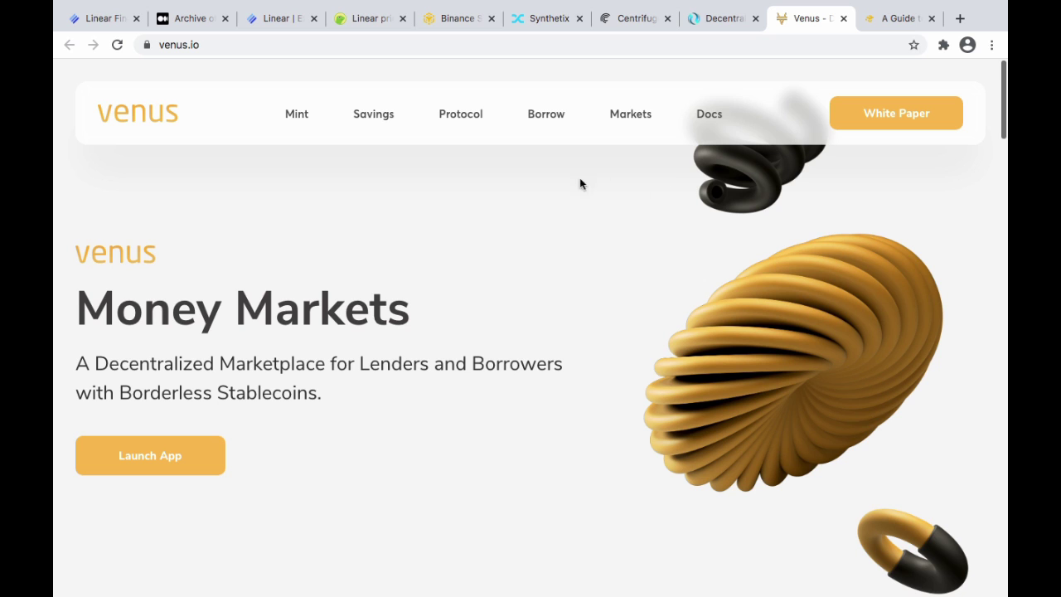
Step: Visit the Linear Finance homepage briefly, and look through the Injective Protocol homepage from its headline to its press mentions
{"action": "left_click", "coordinate": [98, 18]}
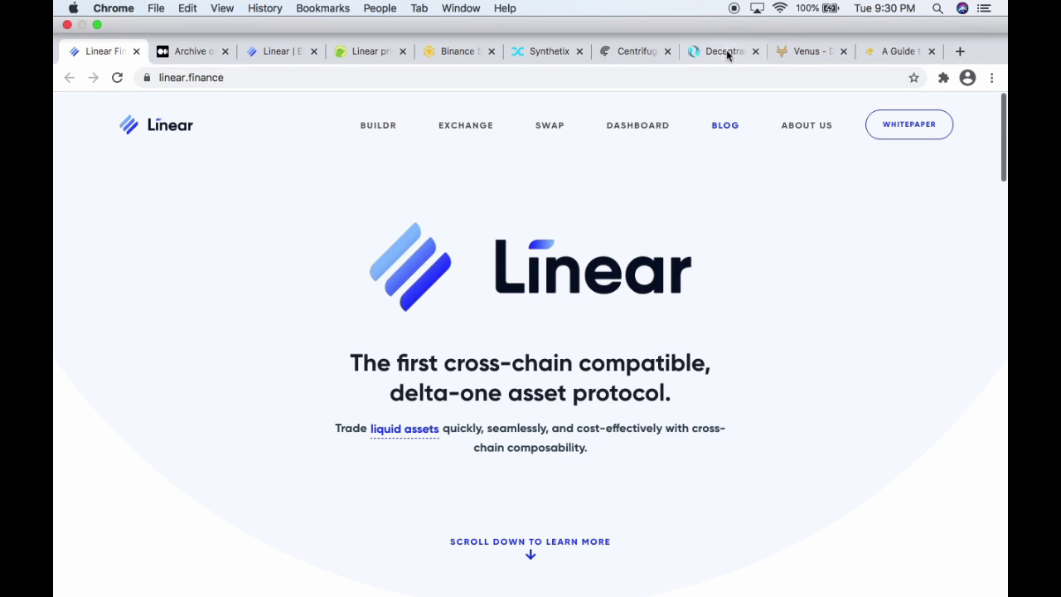
{"action": "left_click", "coordinate": [728, 51]}
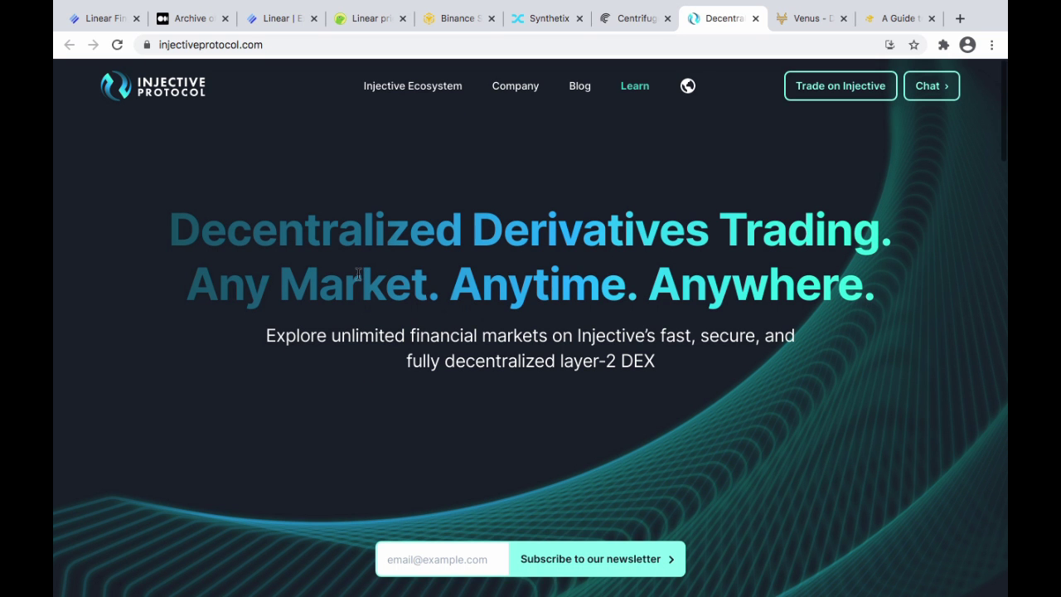
{"action": "scroll", "coordinate": [647, 428], "scroll_direction": "down", "scroll_amount": 10}
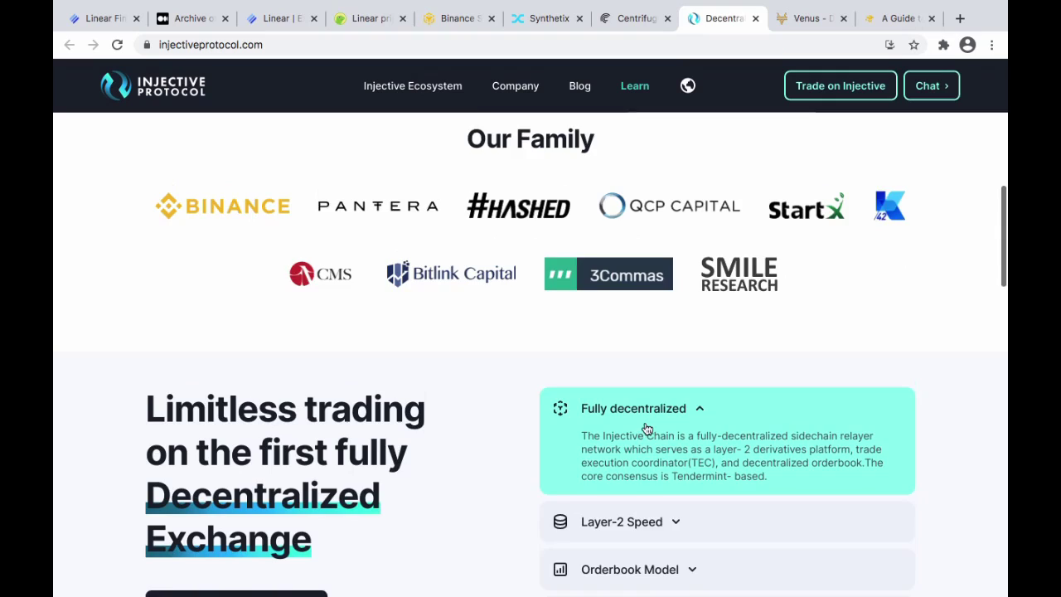
{"action": "scroll", "coordinate": [648, 429], "scroll_direction": "down", "scroll_amount": 15}
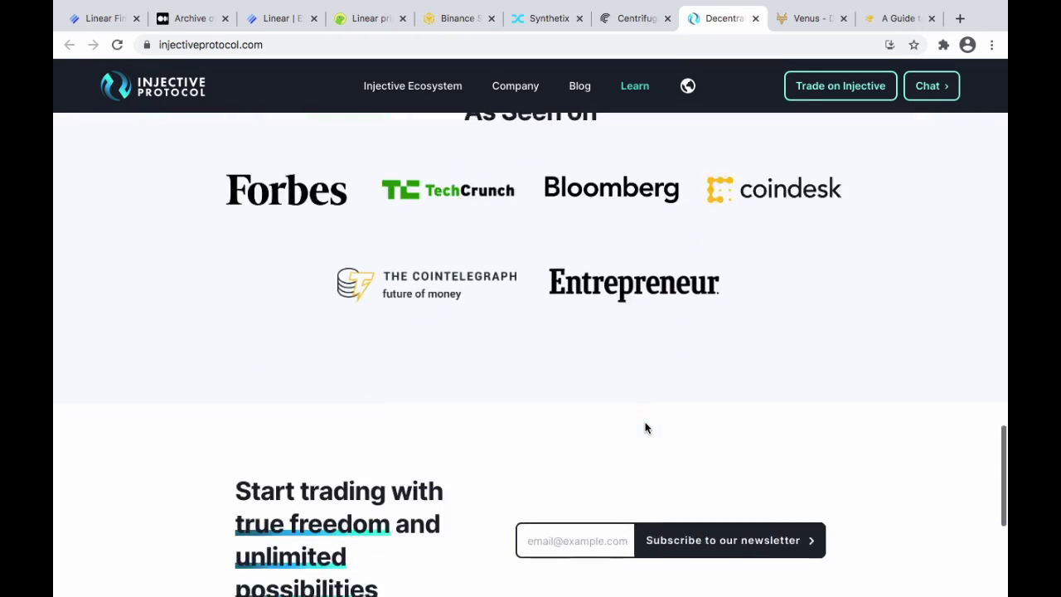
{"action": "scroll", "coordinate": [648, 429], "scroll_direction": "up", "scroll_amount": 20}
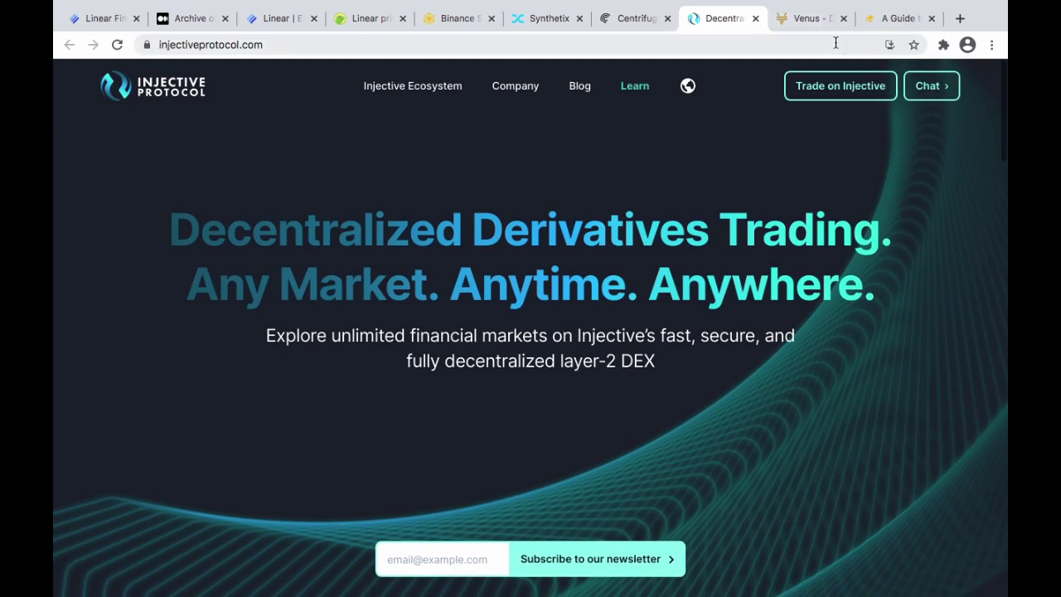
Step: Open the Binance Academy guide to PancakeSwap and read its summary, introduction and "What is PancakeSwap?" section
{"action": "left_click", "coordinate": [903, 25]}
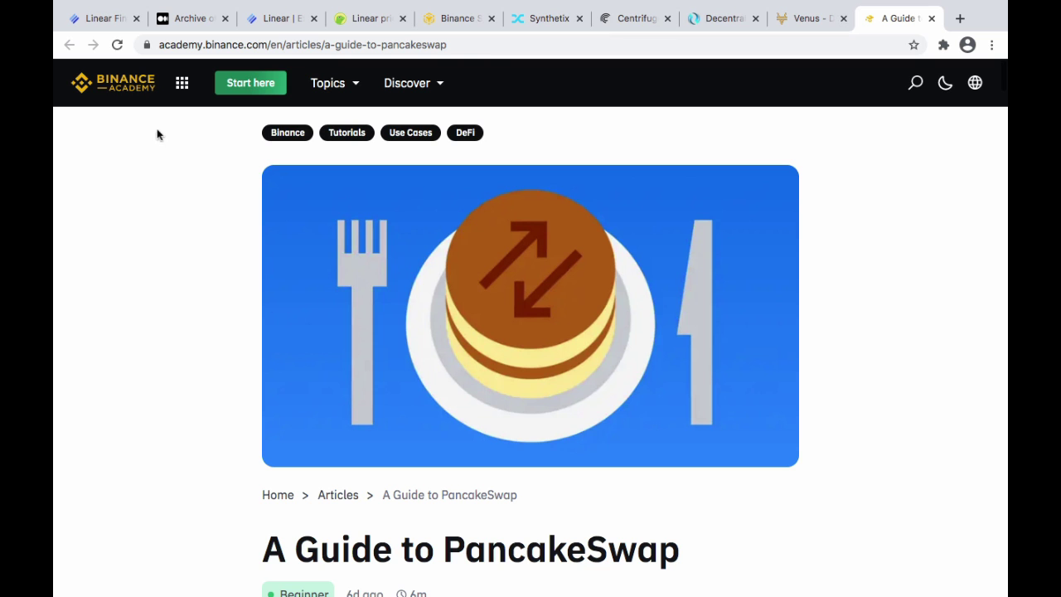
{"action": "scroll", "coordinate": [225, 244], "scroll_direction": "down", "scroll_amount": 6}
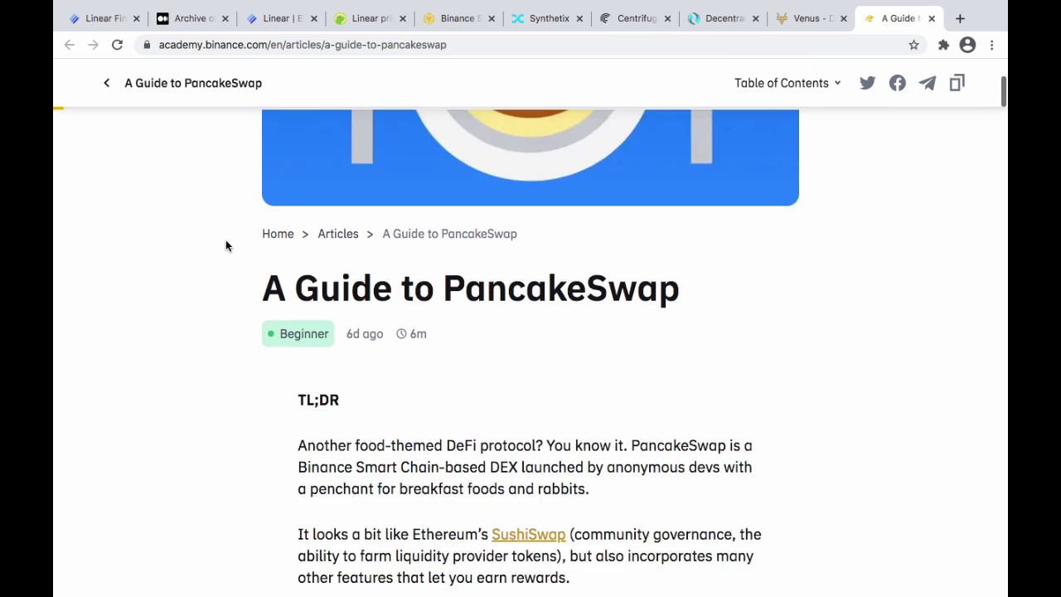
{"action": "scroll", "coordinate": [225, 243], "scroll_direction": "down", "scroll_amount": 3}
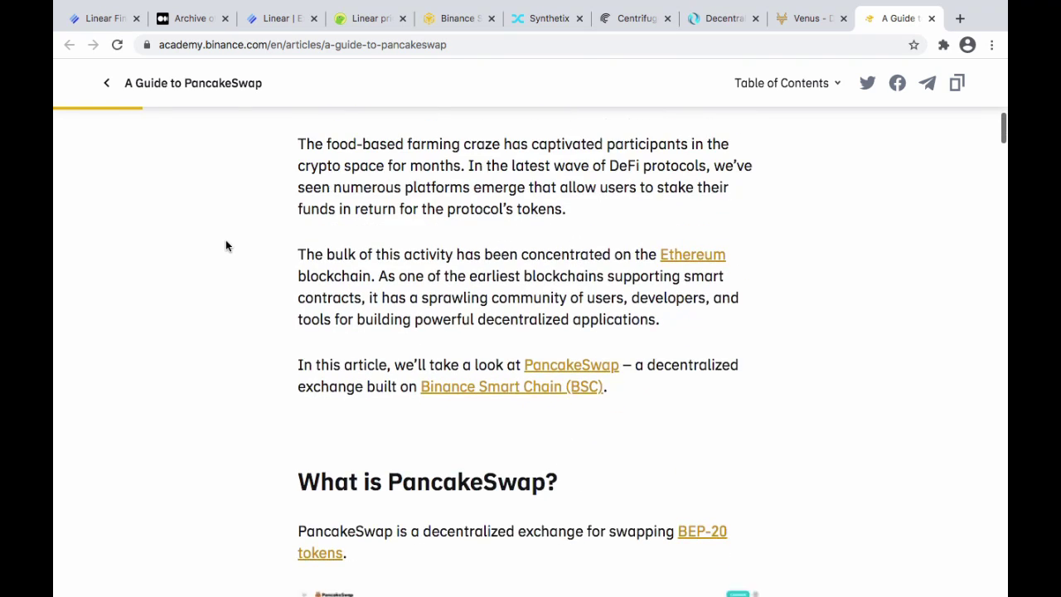
{"action": "scroll", "coordinate": [321, 247], "scroll_direction": "down", "scroll_amount": 4}
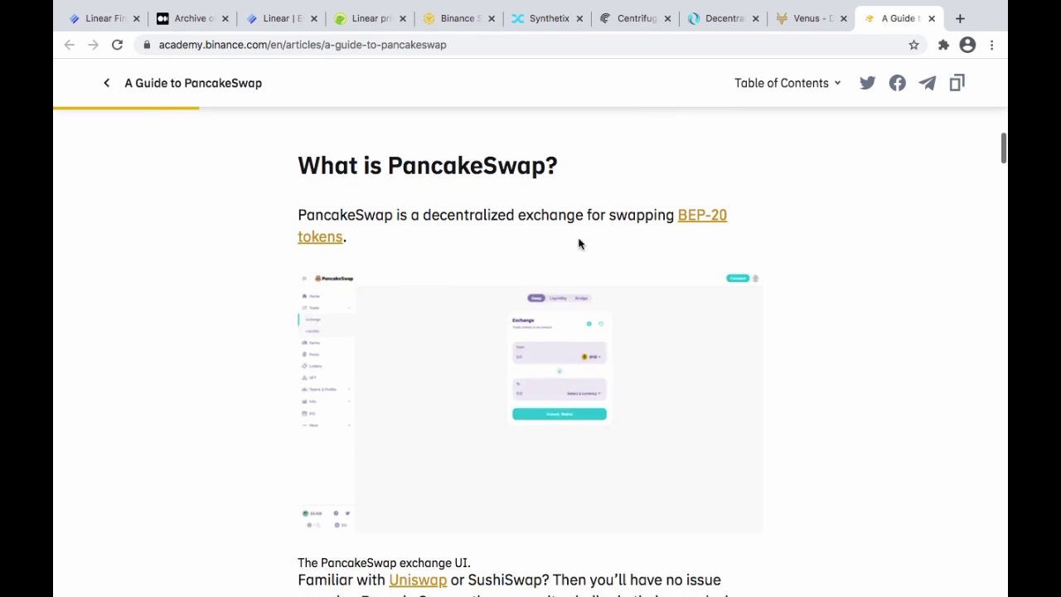
{"action": "scroll", "coordinate": [206, 451], "scroll_direction": "down", "scroll_amount": 2}
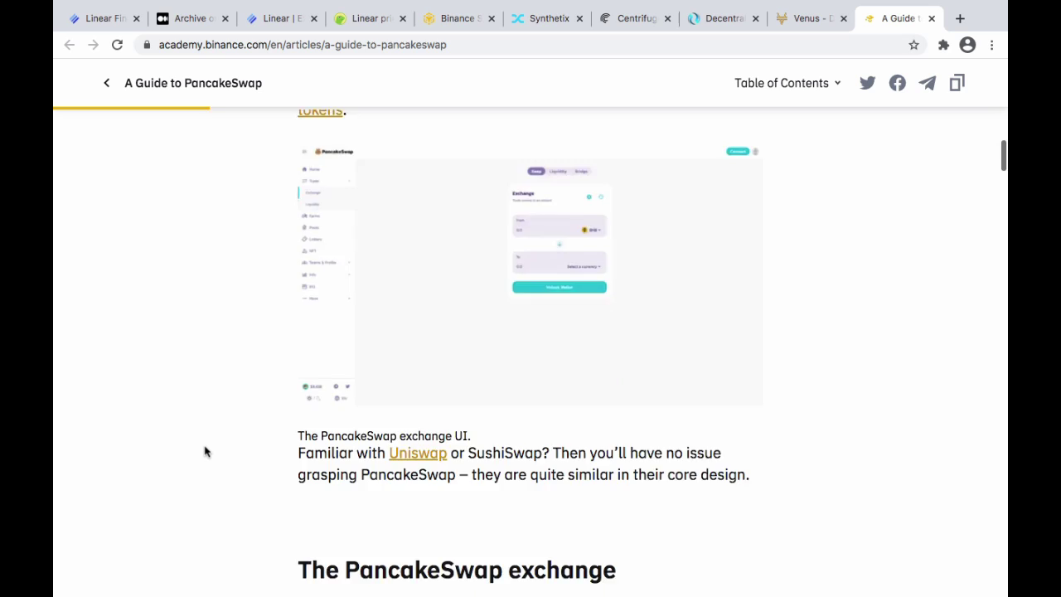
{"action": "scroll", "coordinate": [207, 451], "scroll_direction": "up", "scroll_amount": 3}
{"action": "scroll", "coordinate": [207, 451], "scroll_direction": "down", "scroll_amount": 1}
Step: Read the guide's sections on the PancakeSwap exchange model and on farming and staking CAKE
{"action": "scroll", "coordinate": [206, 451], "scroll_direction": "down", "scroll_amount": 10}
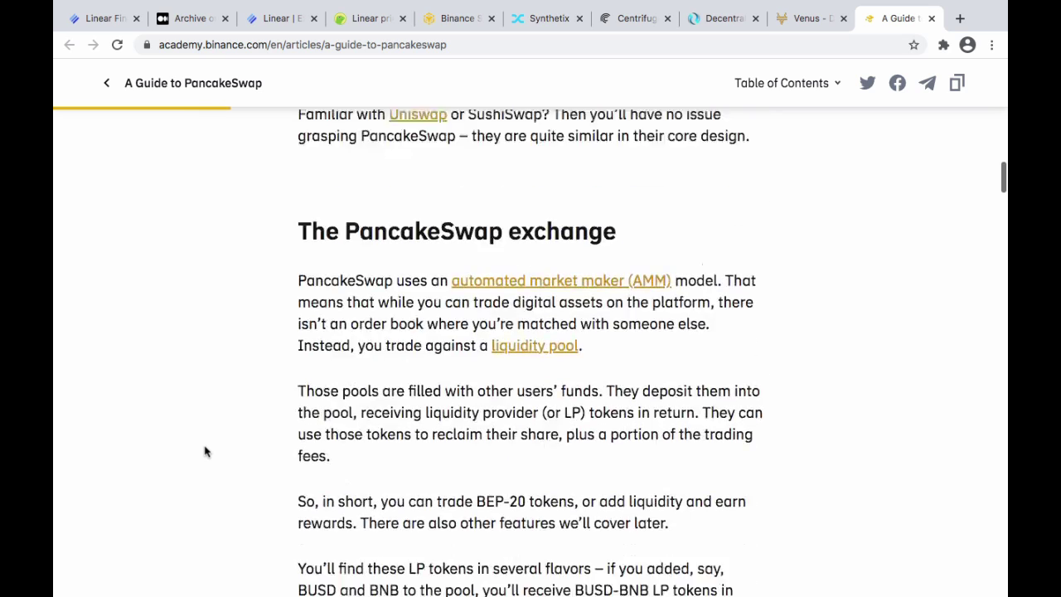
{"action": "scroll", "coordinate": [206, 451], "scroll_direction": "up", "scroll_amount": 4}
{"action": "scroll", "coordinate": [207, 451], "scroll_direction": "down", "scroll_amount": 3}
{"action": "scroll", "coordinate": [206, 451], "scroll_direction": "up", "scroll_amount": 2}
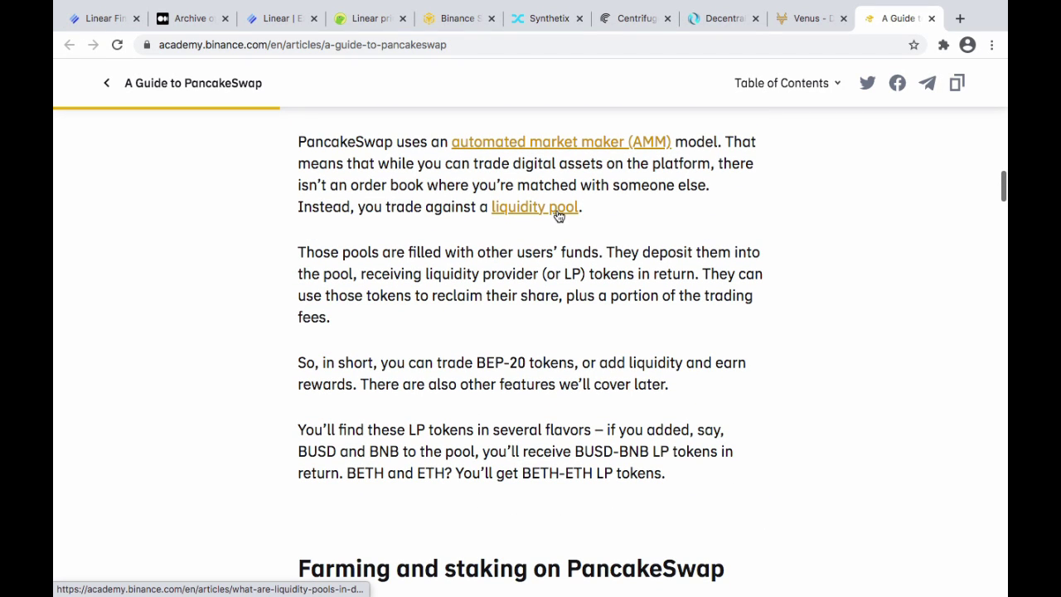
{"action": "scroll", "coordinate": [735, 322], "scroll_direction": "down", "scroll_amount": 1}
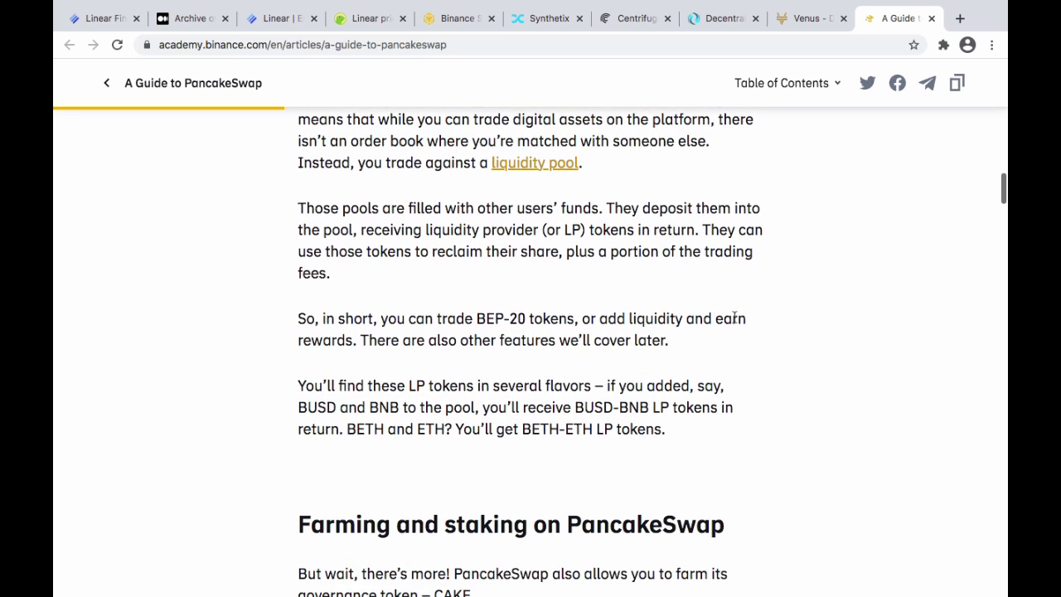
{"action": "scroll", "coordinate": [734, 323], "scroll_direction": "down", "scroll_amount": 6}
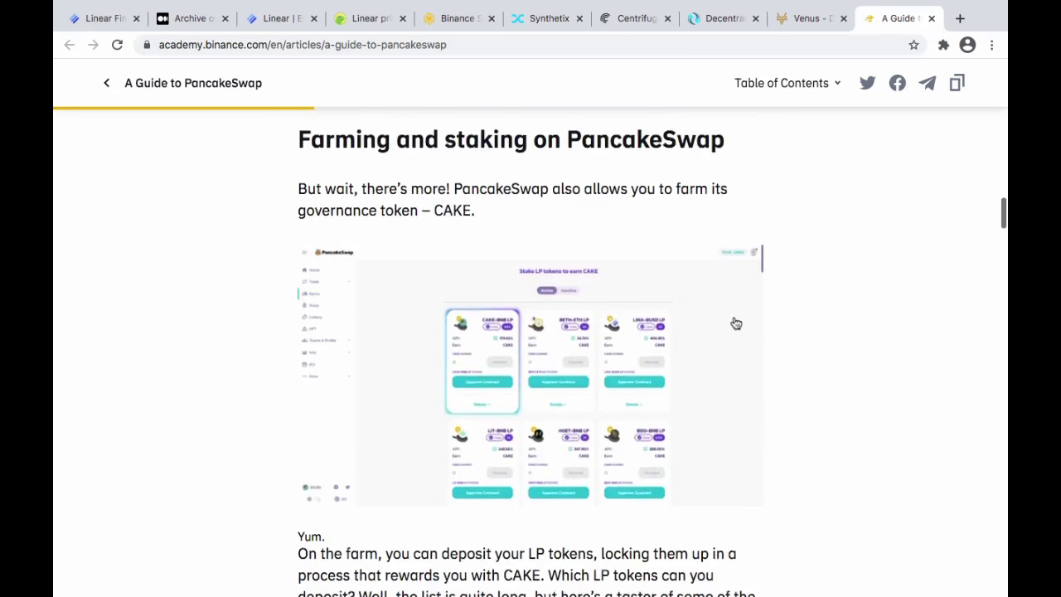
{"action": "scroll", "coordinate": [736, 323], "scroll_direction": "up", "scroll_amount": 5}
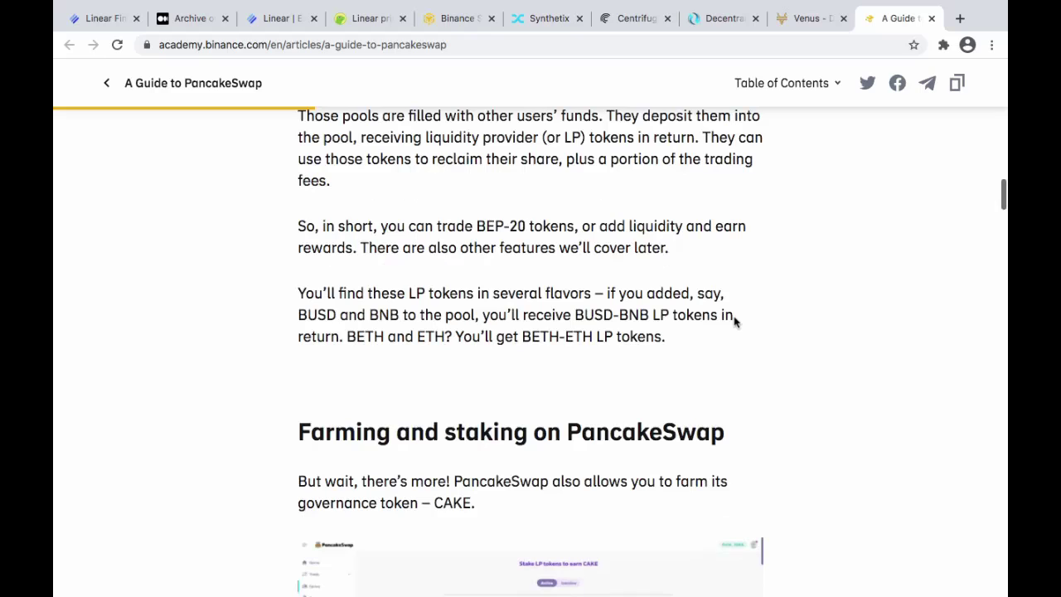
{"action": "scroll", "coordinate": [735, 323], "scroll_direction": "down", "scroll_amount": 10}
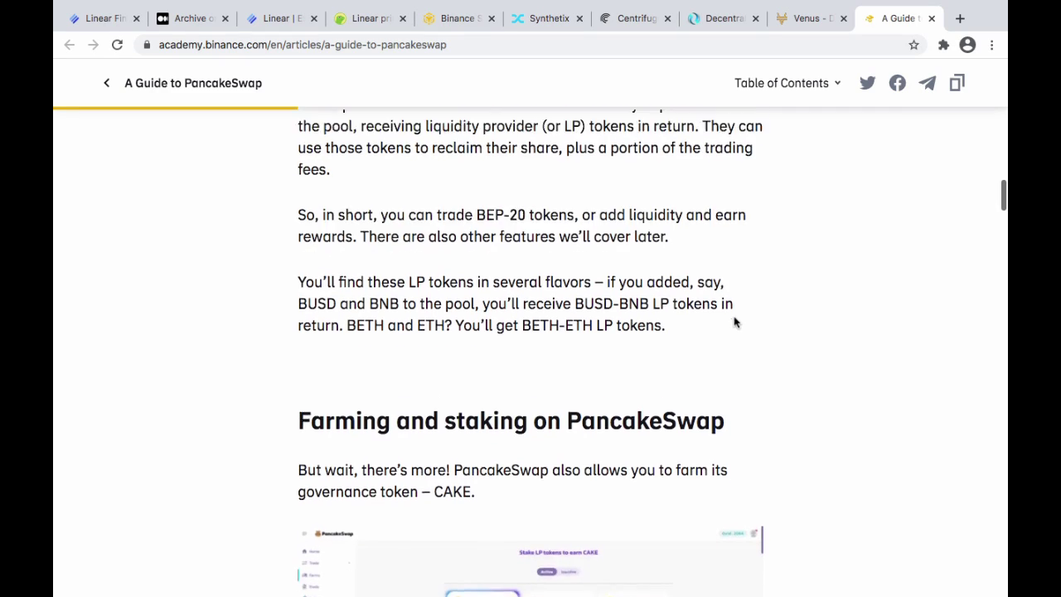
{"action": "scroll", "coordinate": [735, 323], "scroll_direction": "down", "scroll_amount": 9}
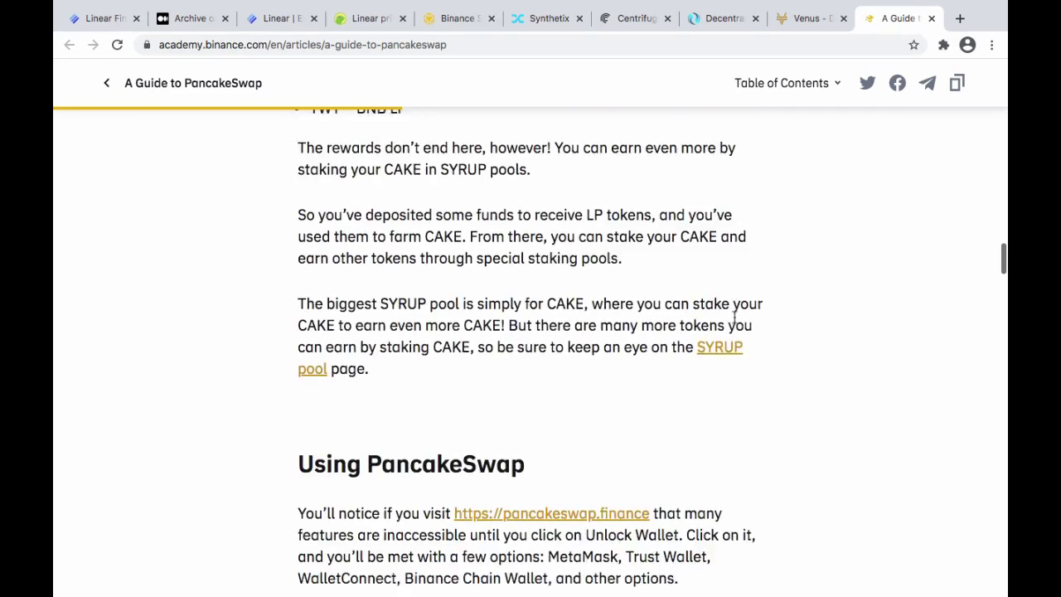
Step: Read the guide's "Adding liquidity" section and examine its screenshot of the PancakeSwap liquidity page
{"action": "scroll", "coordinate": [735, 323], "scroll_direction": "down", "scroll_amount": 4}
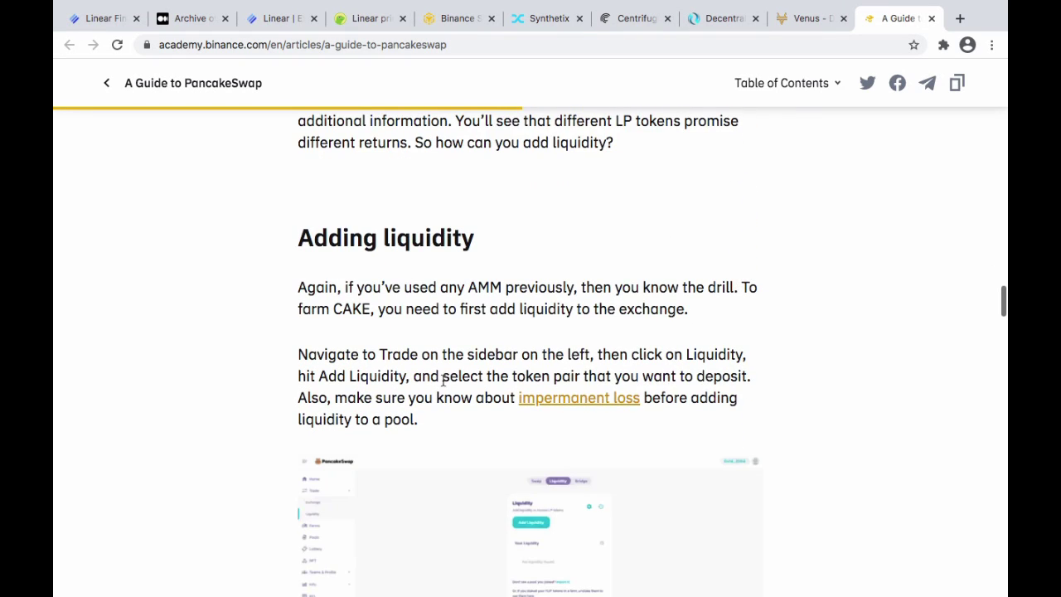
{"action": "scroll", "coordinate": [444, 381], "scroll_direction": "down", "scroll_amount": 2}
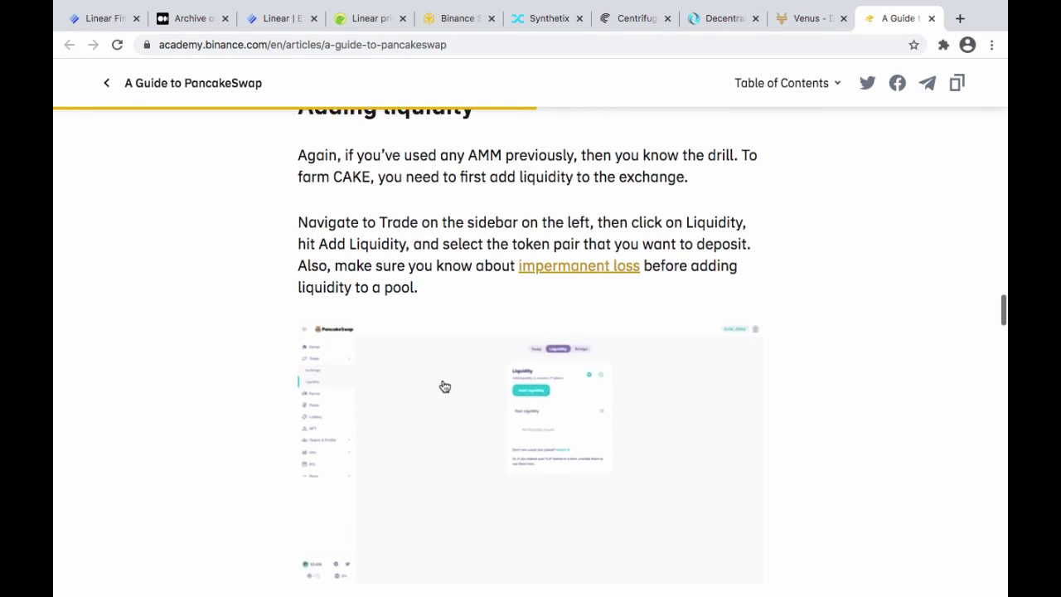
{"action": "scroll", "coordinate": [444, 386], "scroll_direction": "down", "scroll_amount": 2}
{"action": "scroll", "coordinate": [444, 386], "scroll_direction": "down", "scroll_amount": 2}
{"action": "scroll", "coordinate": [445, 387], "scroll_direction": "up", "scroll_amount": 1}
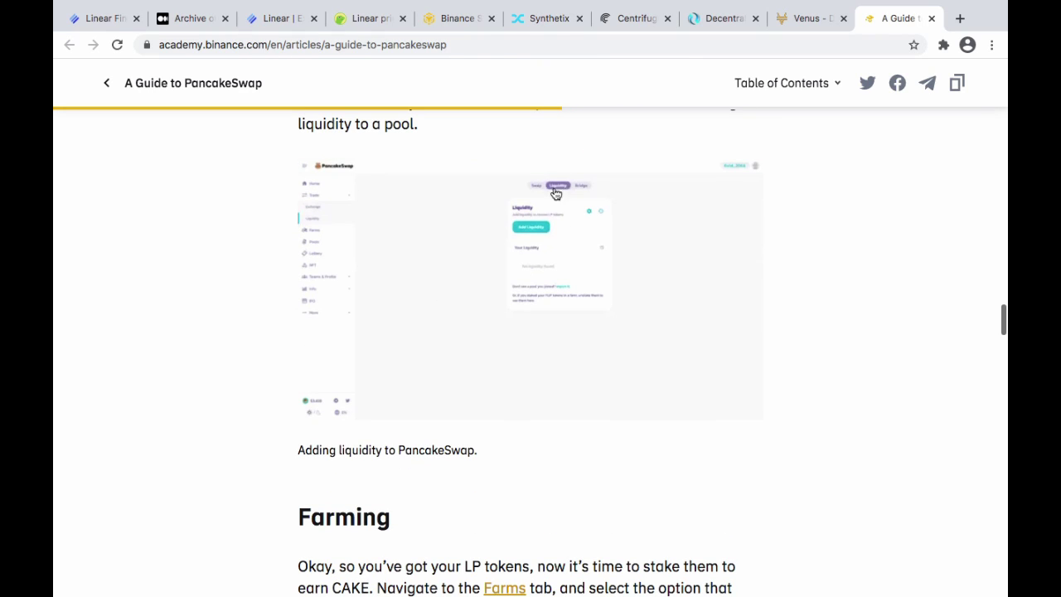
{"action": "scroll", "coordinate": [595, 385], "scroll_direction": "down", "scroll_amount": 3}
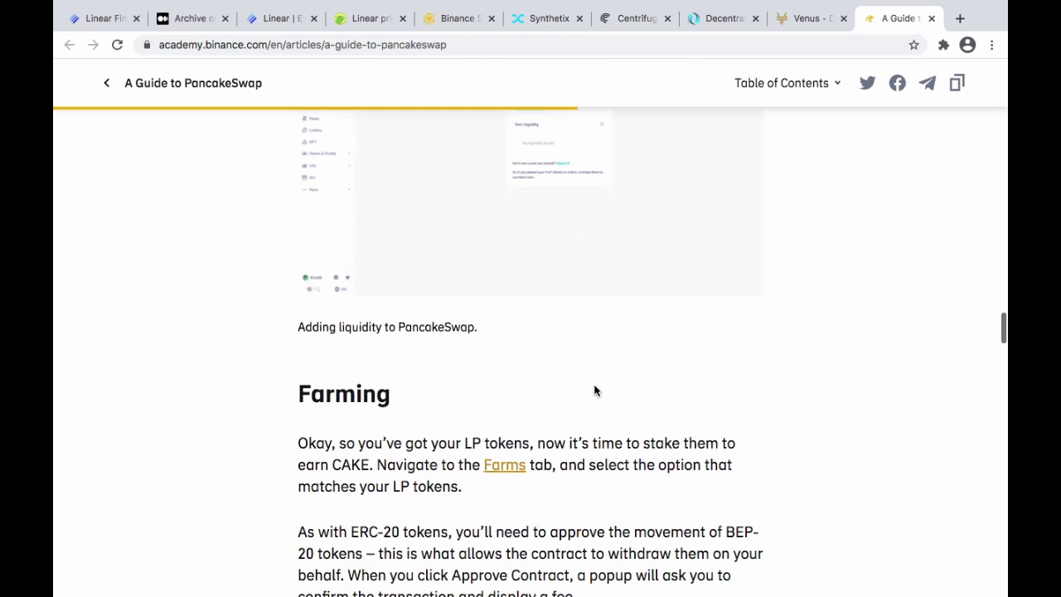
Step: Look through the rest of the guide, covering farming, SYRUP pools, the CAKE lottery and NFTs, down to the page footer
{"action": "scroll", "coordinate": [595, 386], "scroll_direction": "down", "scroll_amount": 10}
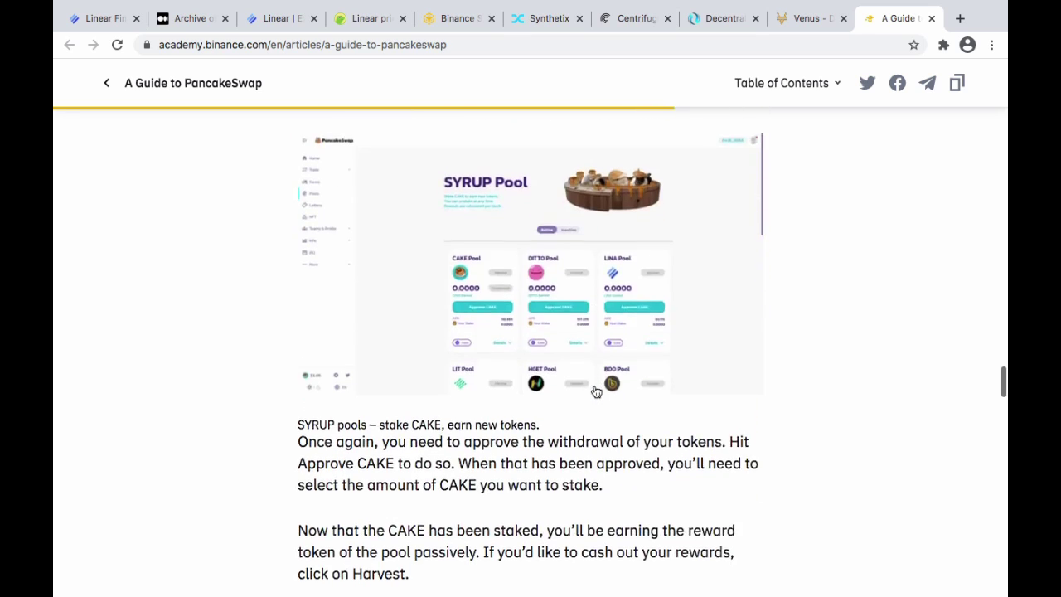
{"action": "scroll", "coordinate": [594, 386], "scroll_direction": "down", "scroll_amount": 11}
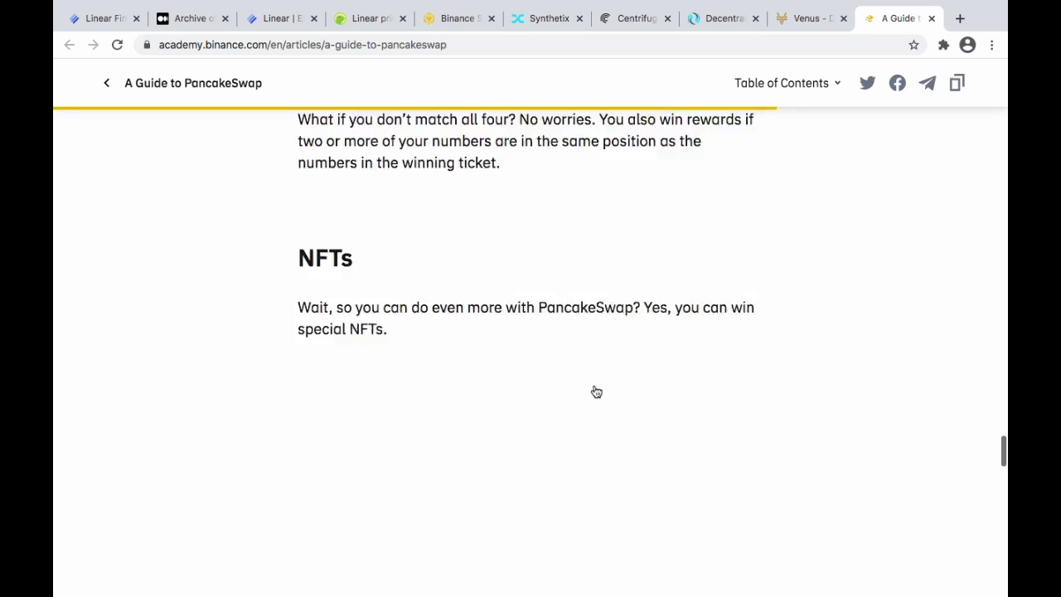
{"action": "scroll", "coordinate": [594, 386], "scroll_direction": "up", "scroll_amount": 5}
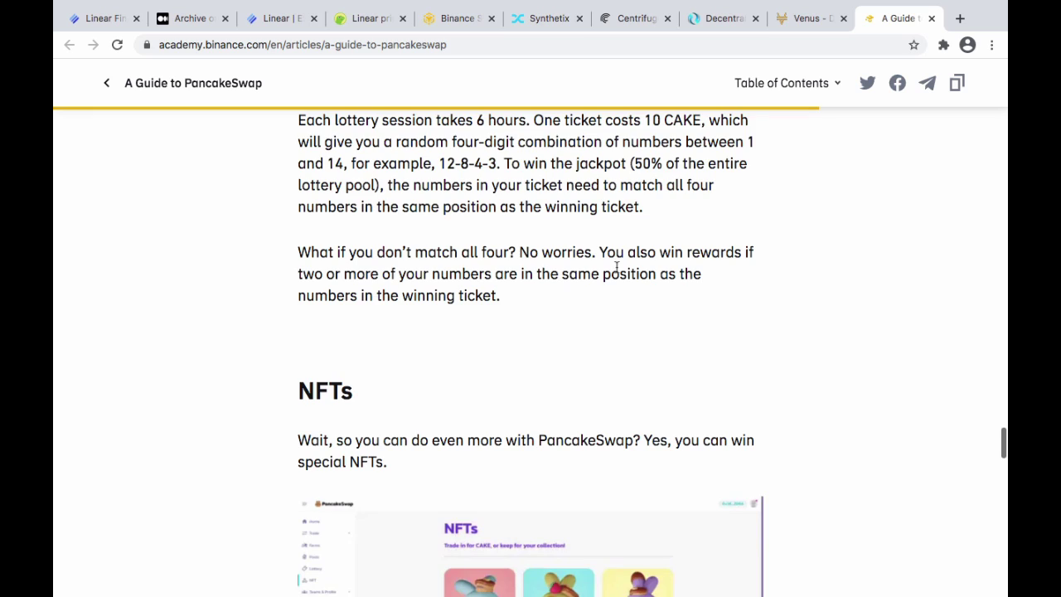
{"action": "scroll", "coordinate": [617, 266], "scroll_direction": "down", "scroll_amount": 3}
{"action": "scroll", "coordinate": [617, 270], "scroll_direction": "up", "scroll_amount": 8}
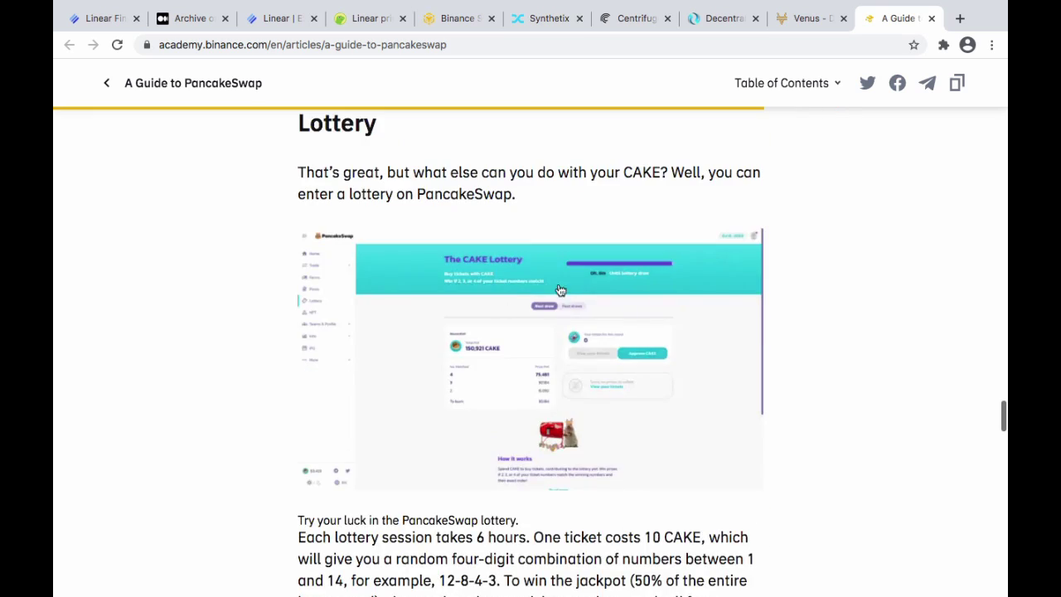
{"action": "scroll", "coordinate": [738, 299], "scroll_direction": "up", "scroll_amount": 2}
{"action": "scroll", "coordinate": [737, 300], "scroll_direction": "down", "scroll_amount": 20}
{"action": "scroll", "coordinate": [737, 299], "scroll_direction": "up", "scroll_amount": 2}
{"action": "scroll", "coordinate": [737, 300], "scroll_direction": "up", "scroll_amount": 6}
{"action": "scroll", "coordinate": [705, 207], "scroll_direction": "down", "scroll_amount": 8}
{"action": "scroll", "coordinate": [684, 110], "scroll_direction": "up", "scroll_amount": 1}
Step: Search the web for "pancake swapp" and open the PancakeSwap exchange site from the results
{"action": "left_click", "coordinate": [592, 51]}
{"action": "type", "text": "pancak"}
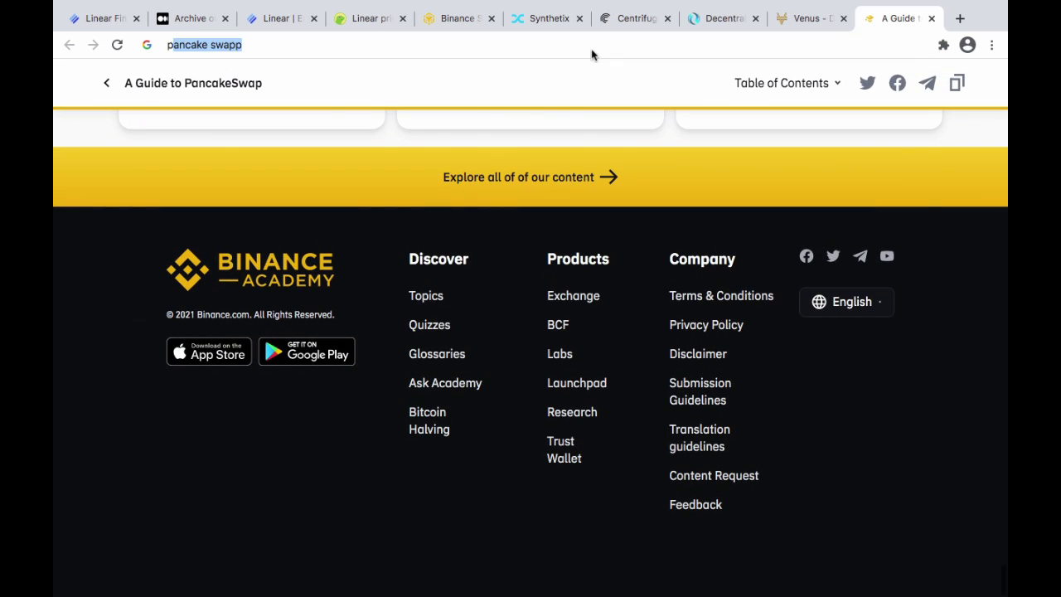
{"action": "type", "text": "e"}
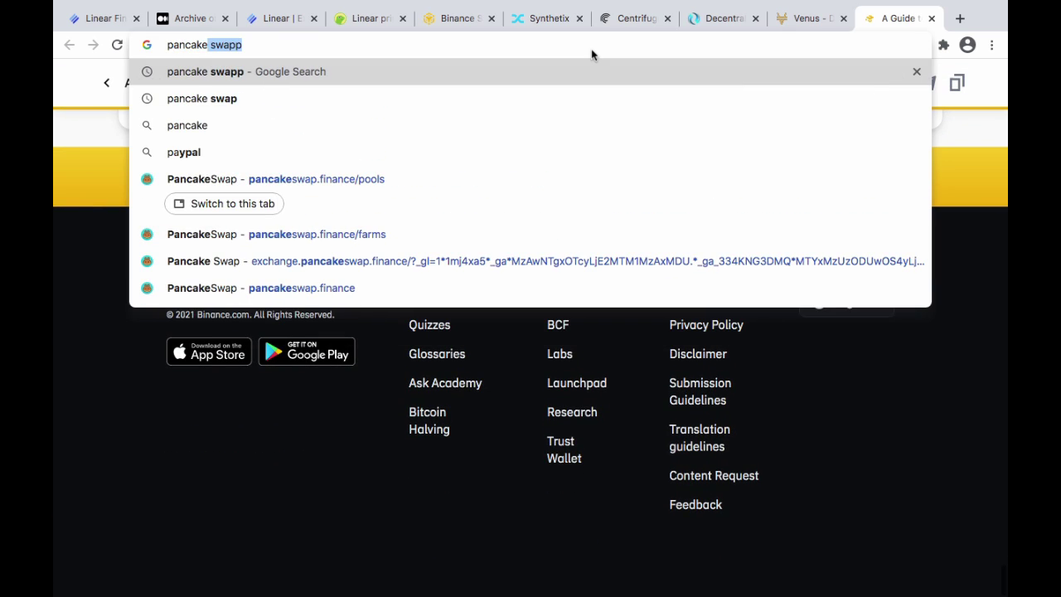
{"action": "key", "text": "Return"}
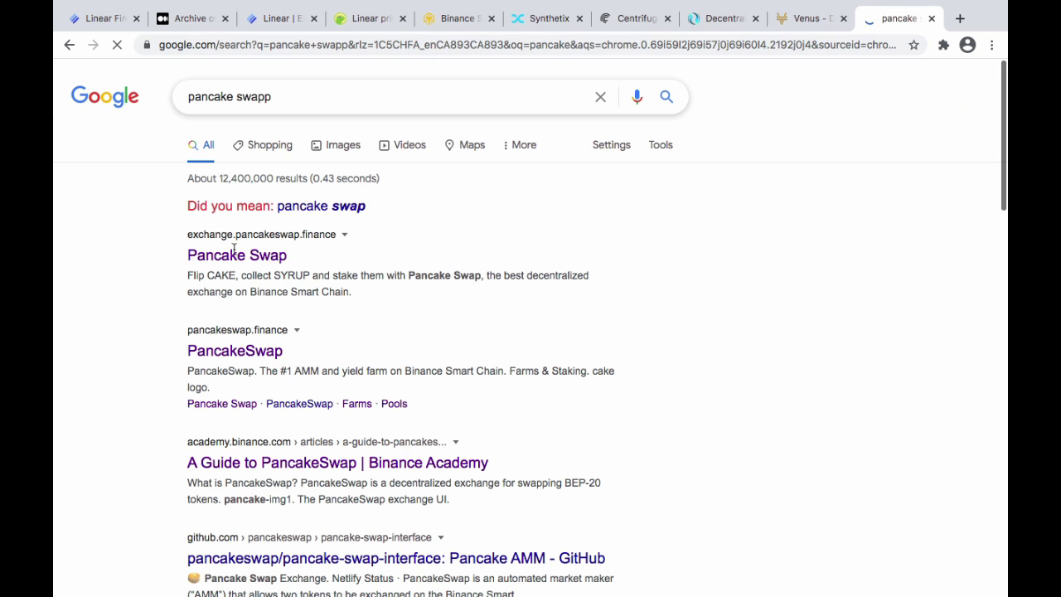
{"action": "left_click", "coordinate": [236, 256]}
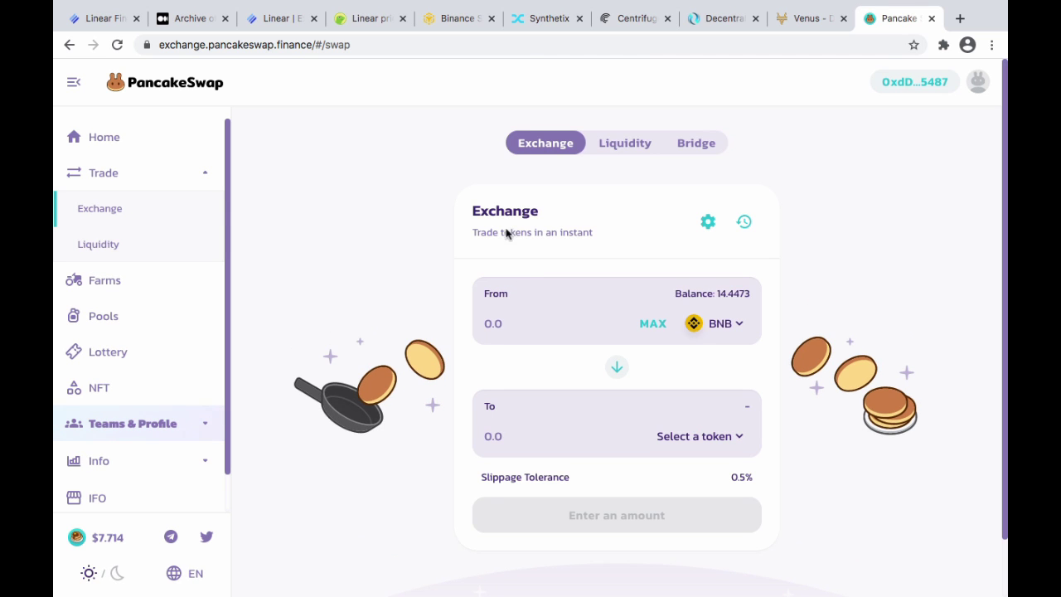
Step: View PancakeSwap's Liquidity page and return to the token exchange page
{"action": "left_click", "coordinate": [626, 148]}
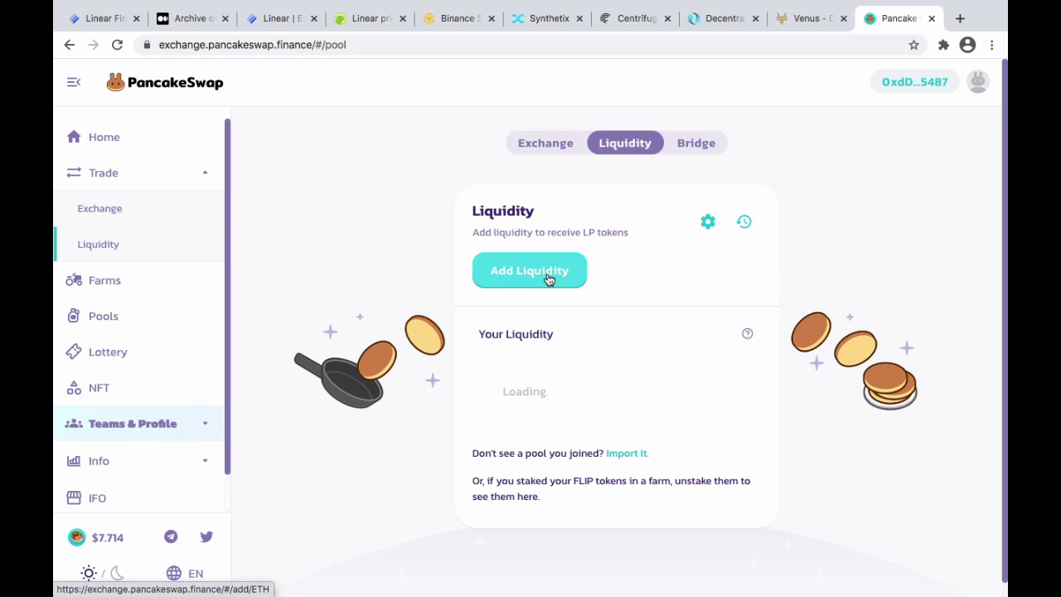
{"action": "key", "text": "alt+Left"}
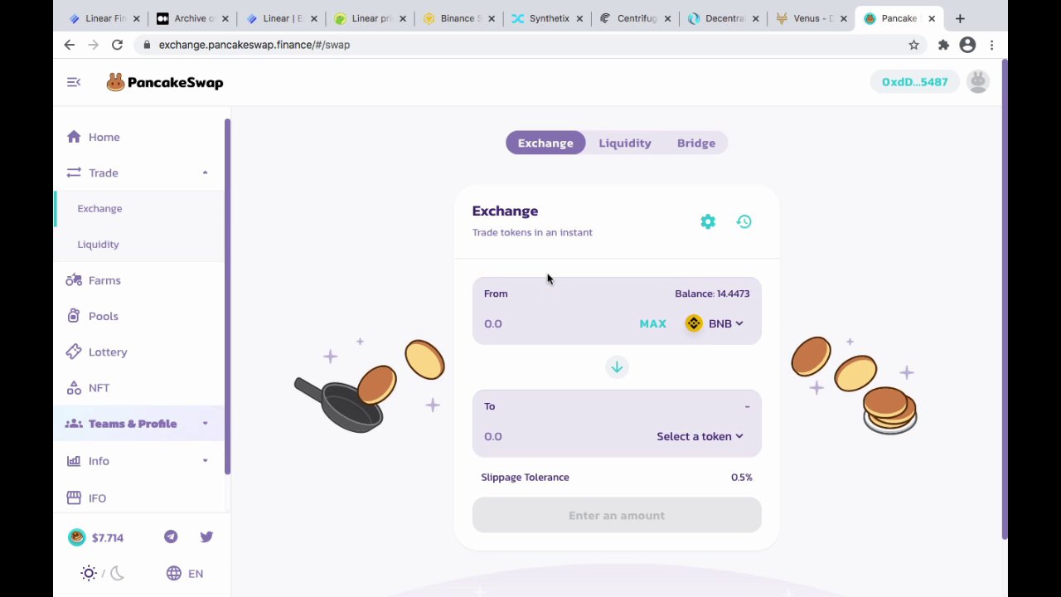
Step: Set the exchange's slippage tolerance to 0.1% and close the settings
{"action": "left_click", "coordinate": [708, 221]}
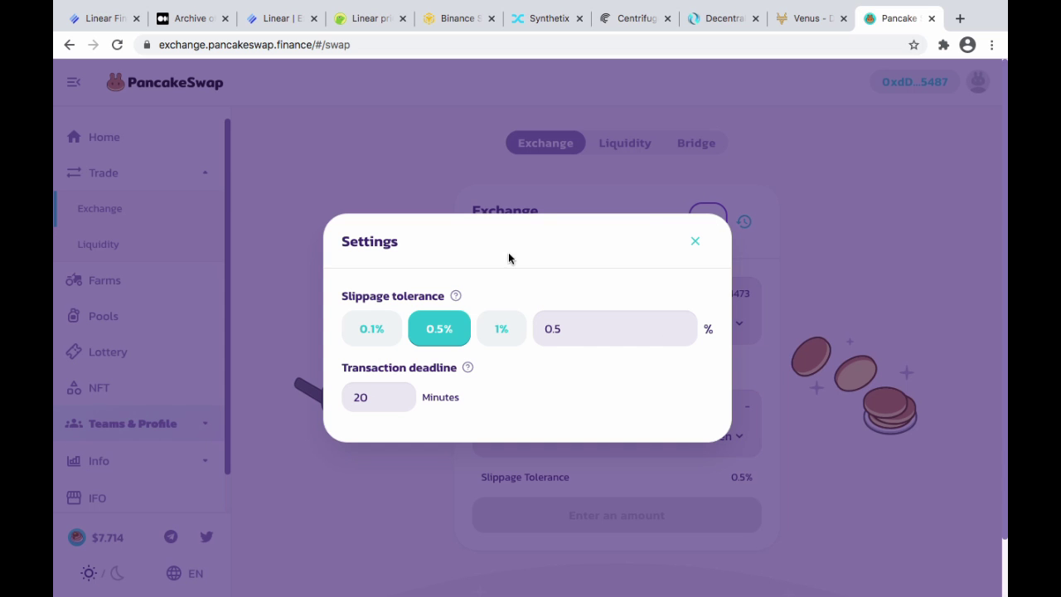
{"action": "left_click", "coordinate": [384, 330]}
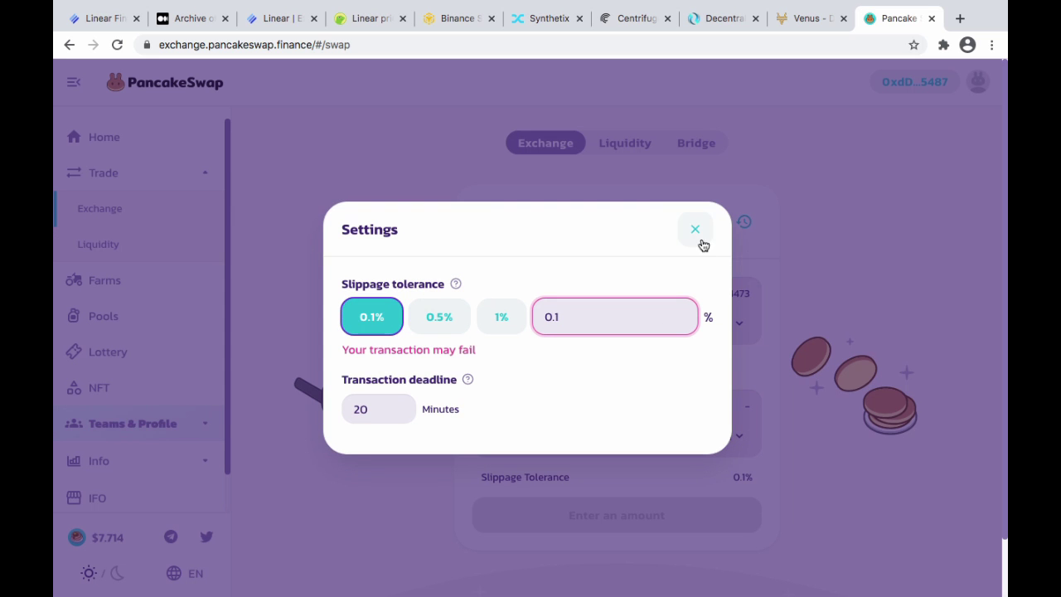
{"action": "left_click", "coordinate": [697, 242]}
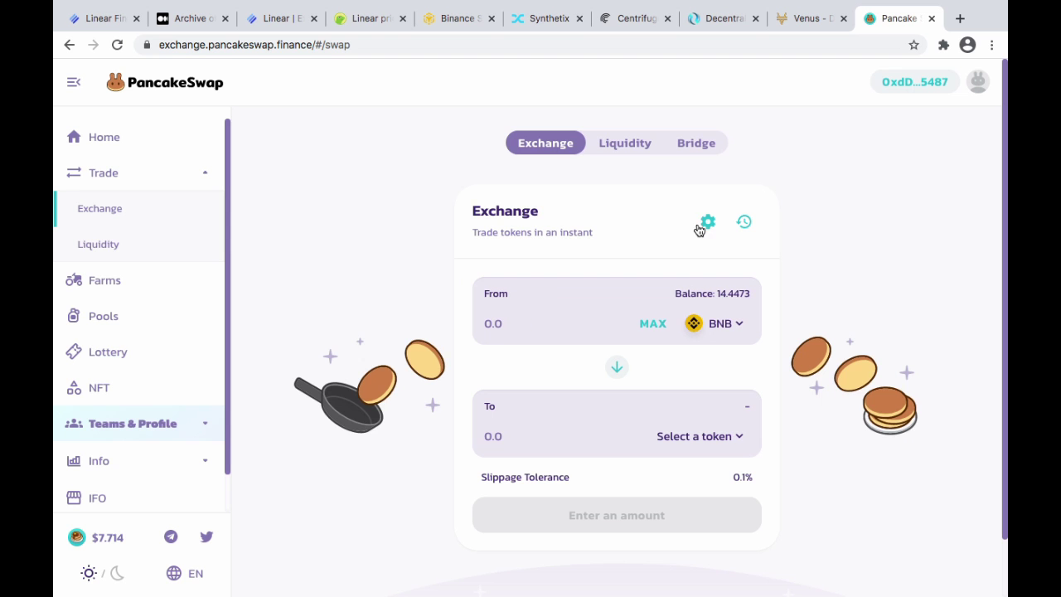
Step: Try to start adding liquidity from the Liquidity page, and return to that page
{"action": "left_click", "coordinate": [630, 139]}
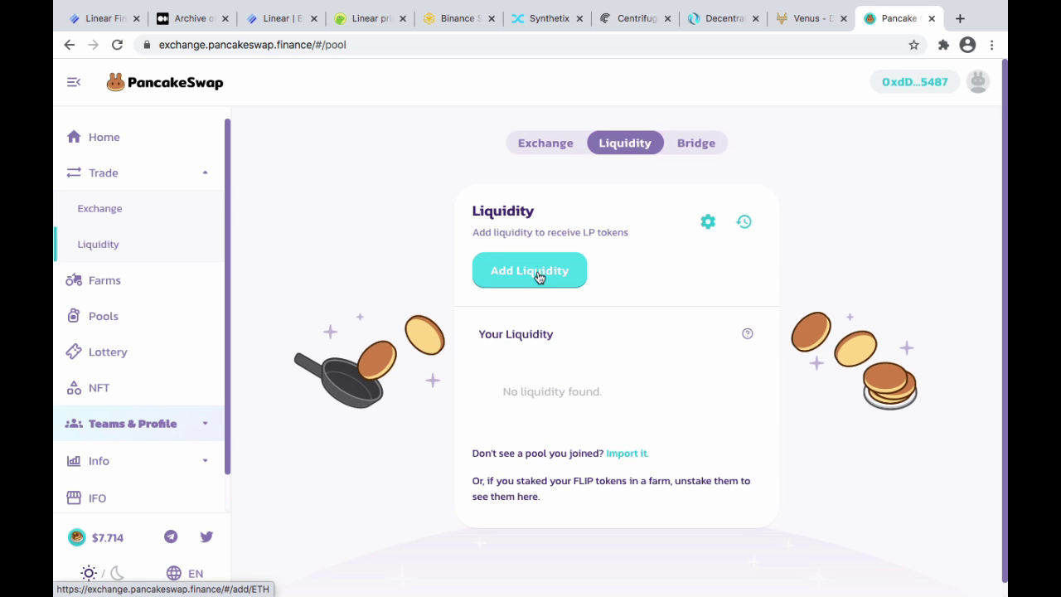
{"action": "left_click", "coordinate": [537, 274]}
{"action": "left_click", "coordinate": [618, 141]}
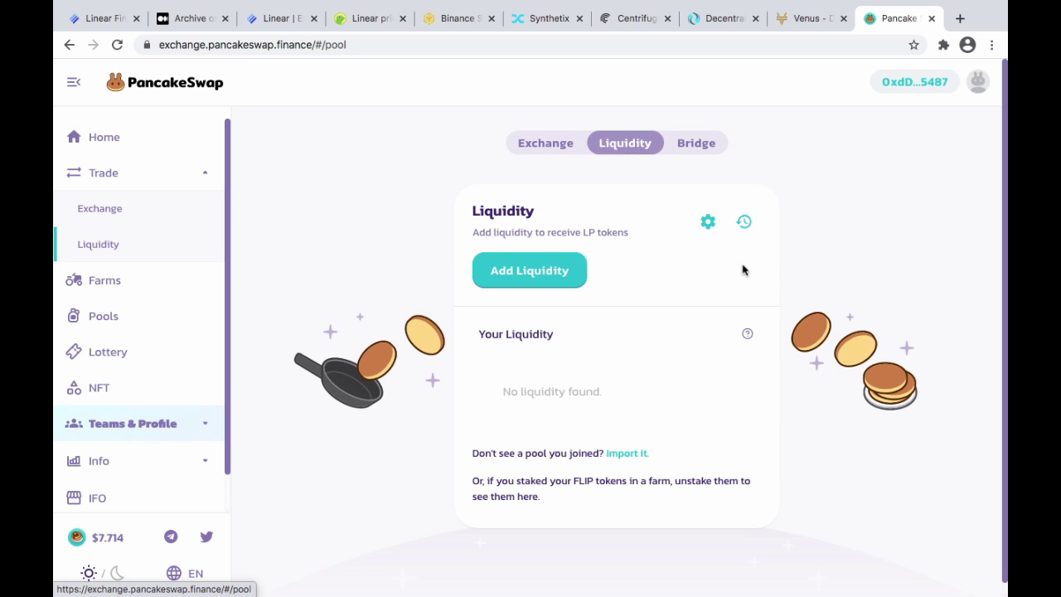
Step: Check for an existing pool through Import Pool with BUSD as first and LINA as second token, and return to the Liquidity page
{"action": "left_click", "coordinate": [634, 454]}
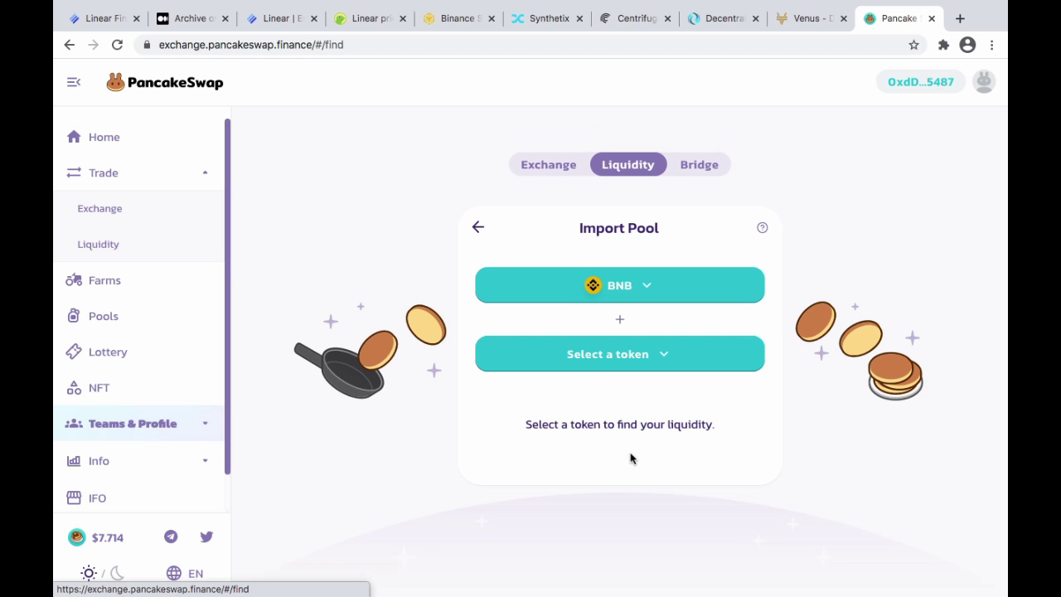
{"action": "left_click", "coordinate": [659, 296]}
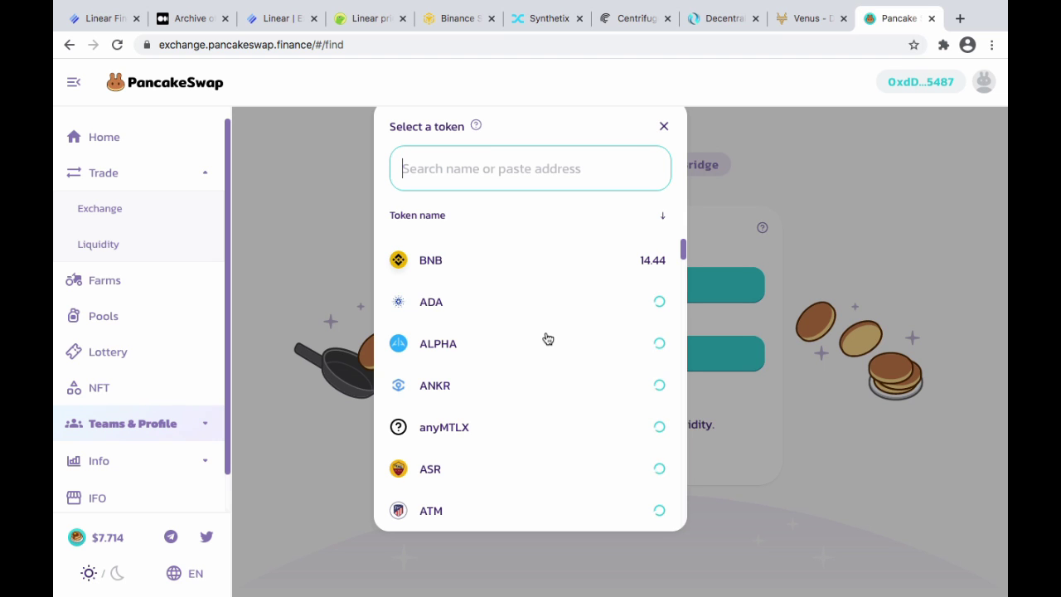
{"action": "scroll", "coordinate": [547, 338], "scroll_direction": "down", "scroll_amount": 5}
{"action": "scroll", "coordinate": [547, 337], "scroll_direction": "down", "scroll_amount": 2}
{"action": "scroll", "coordinate": [547, 338], "scroll_direction": "down", "scroll_amount": 2}
{"action": "scroll", "coordinate": [547, 339], "scroll_direction": "up", "scroll_amount": 10}
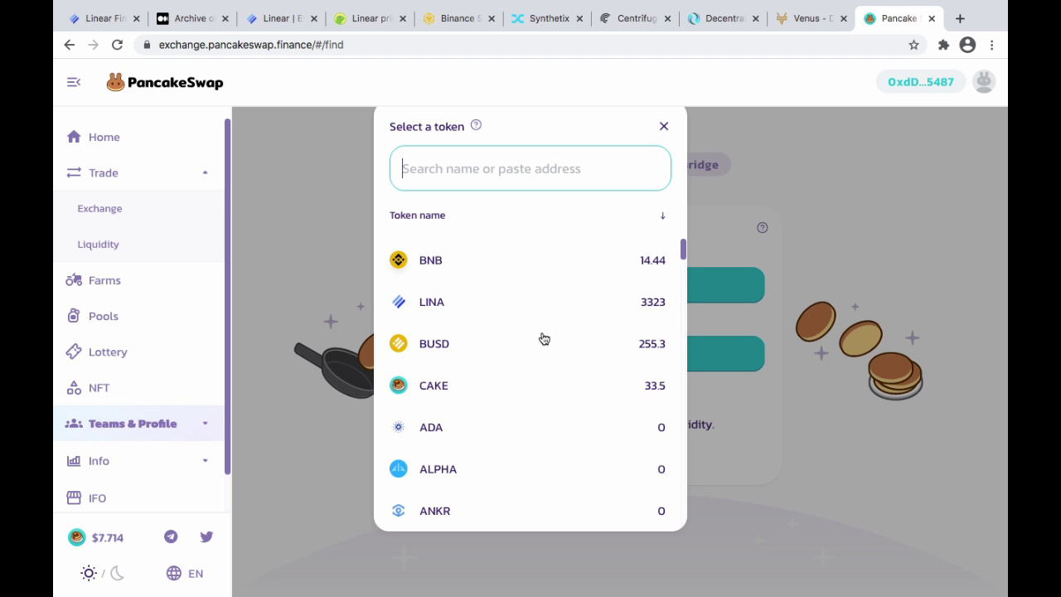
{"action": "left_click", "coordinate": [498, 345]}
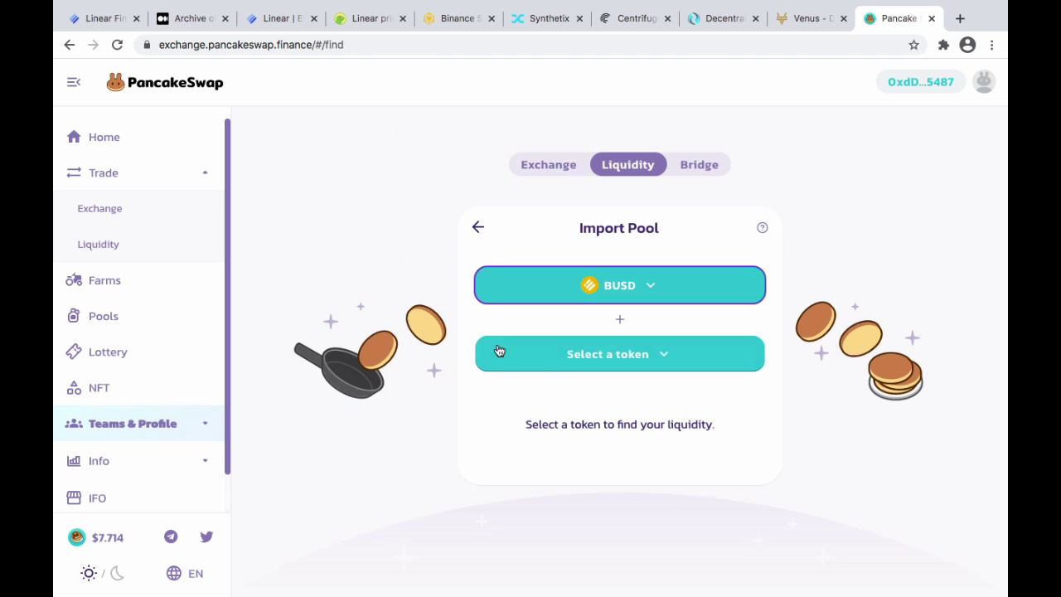
{"action": "left_click", "coordinate": [661, 359]}
{"action": "left_click", "coordinate": [471, 304]}
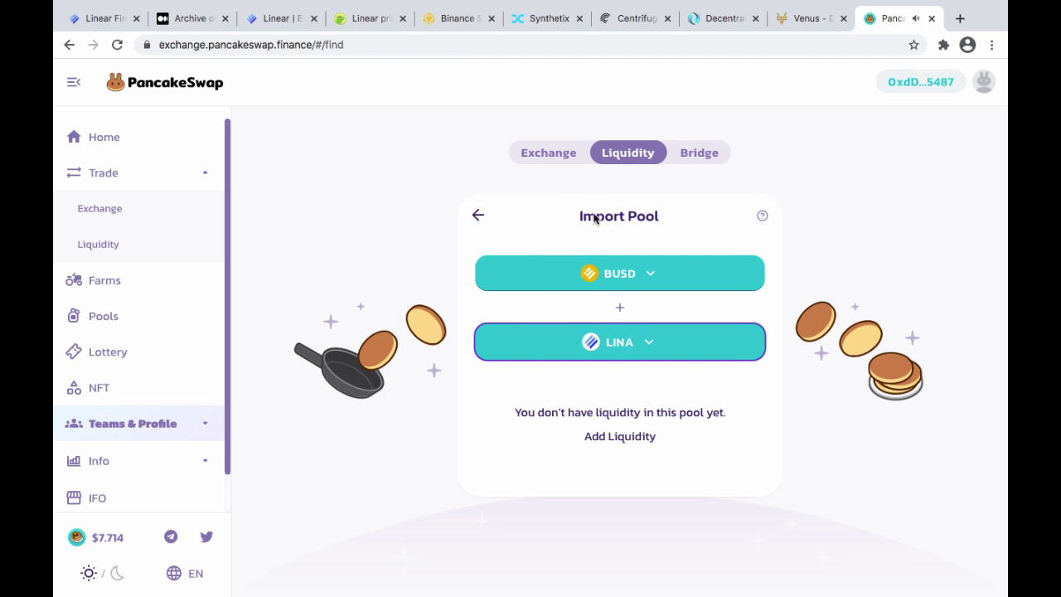
{"action": "left_click", "coordinate": [478, 215]}
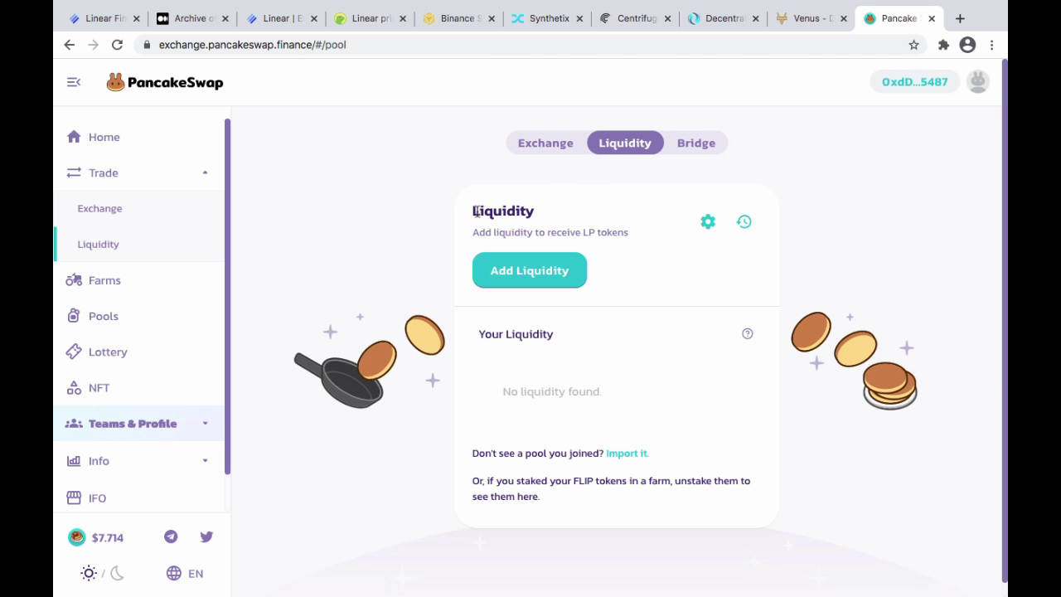
Step: Review the wallet's recent transactions and try adding liquidity once more
{"action": "left_click", "coordinate": [746, 222]}
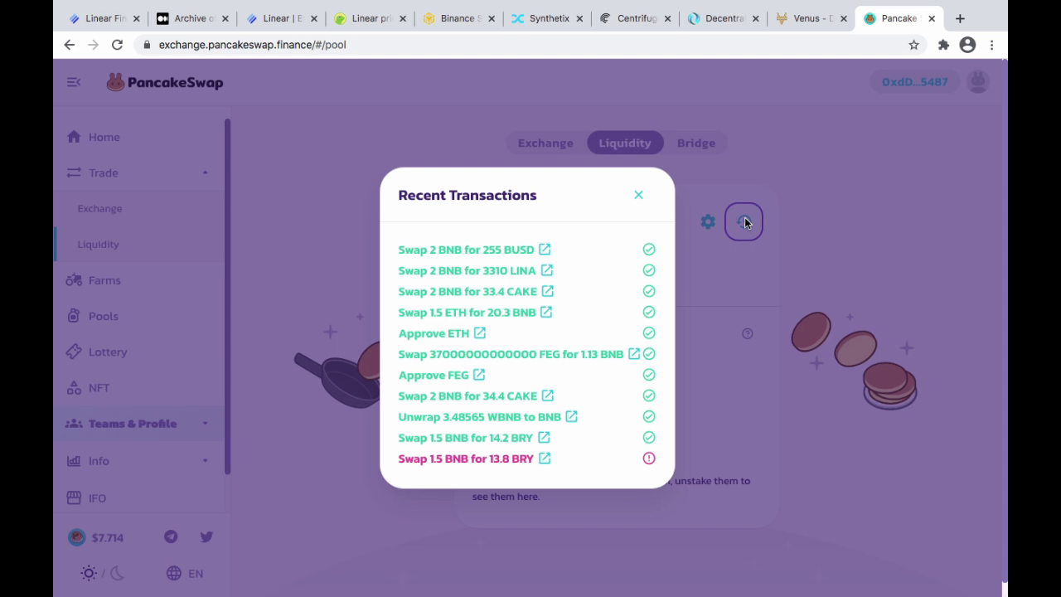
{"action": "left_click", "coordinate": [637, 197]}
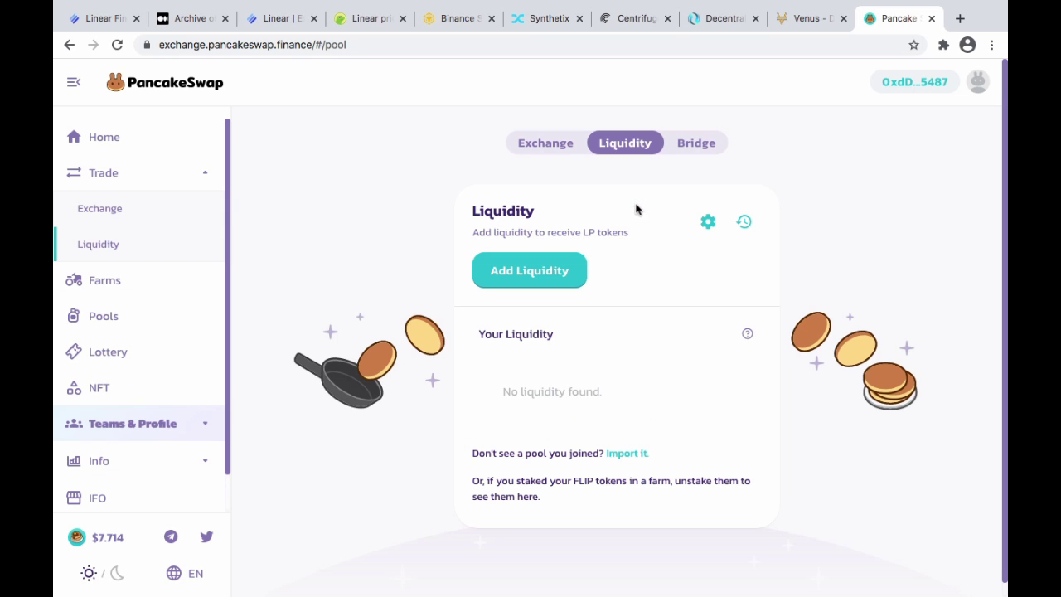
{"action": "left_click", "coordinate": [565, 268]}
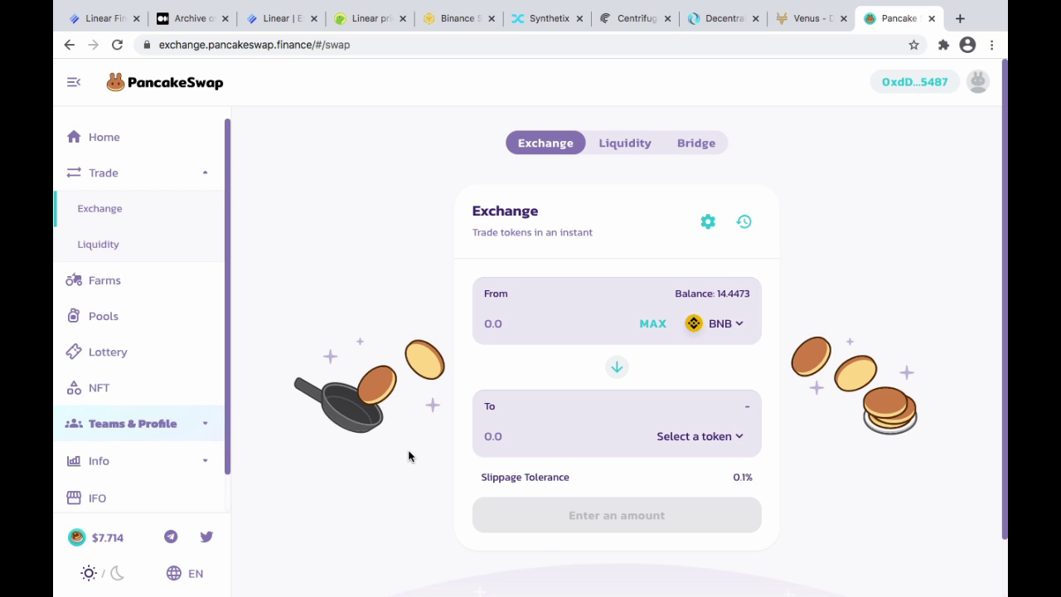
{"action": "scroll", "coordinate": [408, 457], "scroll_direction": "down", "scroll_amount": 2}
{"action": "scroll", "coordinate": [408, 456], "scroll_direction": "up", "scroll_amount": 3}
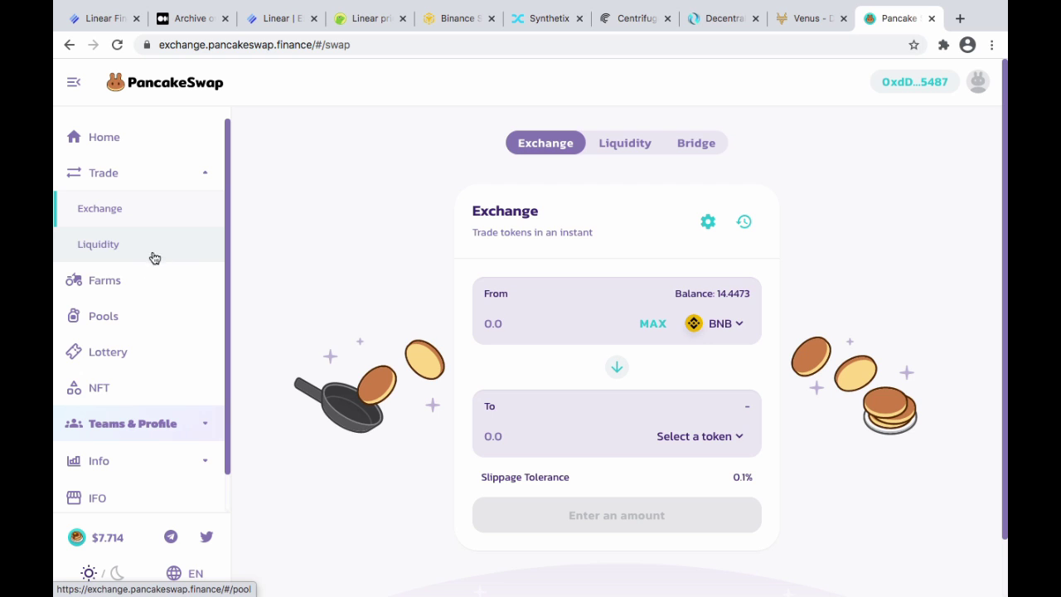
Step: Open the Farms page and look through the LP token farms, including LINA-BUSD
{"action": "left_click", "coordinate": [142, 286]}
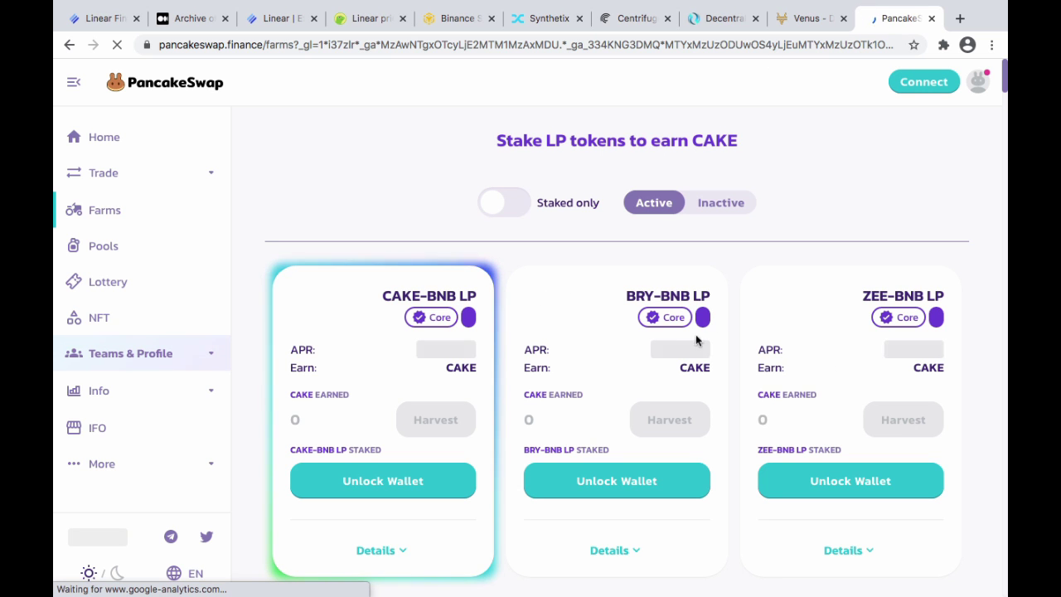
{"action": "scroll", "coordinate": [732, 340], "scroll_direction": "down", "scroll_amount": 3}
{"action": "scroll", "coordinate": [732, 342], "scroll_direction": "down", "scroll_amount": 8}
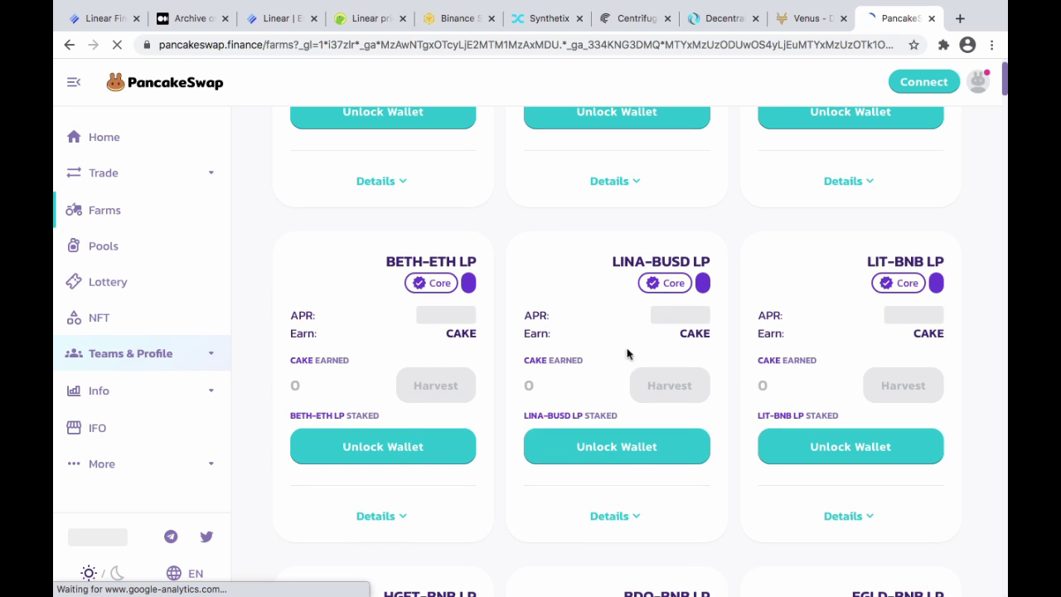
{"action": "scroll", "coordinate": [733, 324], "scroll_direction": "down", "scroll_amount": 1}
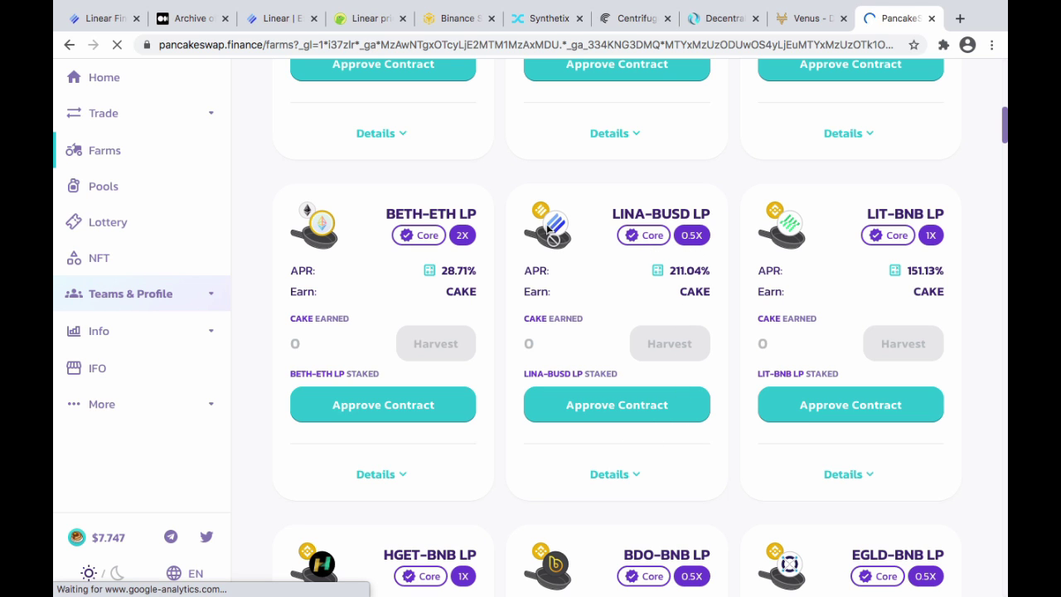
{"action": "scroll", "coordinate": [166, 384], "scroll_direction": "up", "scroll_amount": 7}
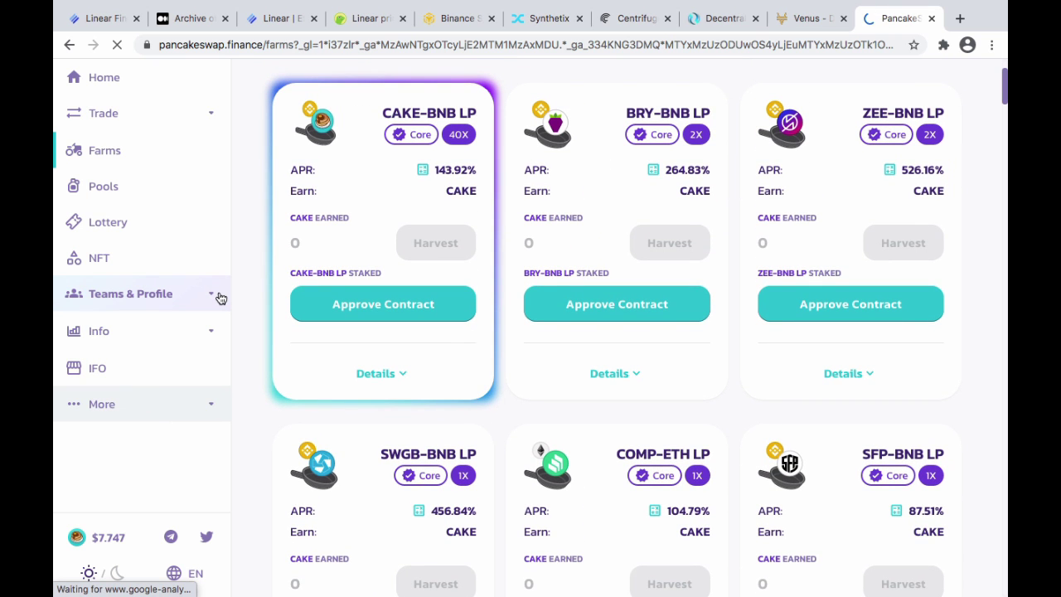
{"action": "scroll", "coordinate": [220, 297], "scroll_direction": "up", "scroll_amount": 3}
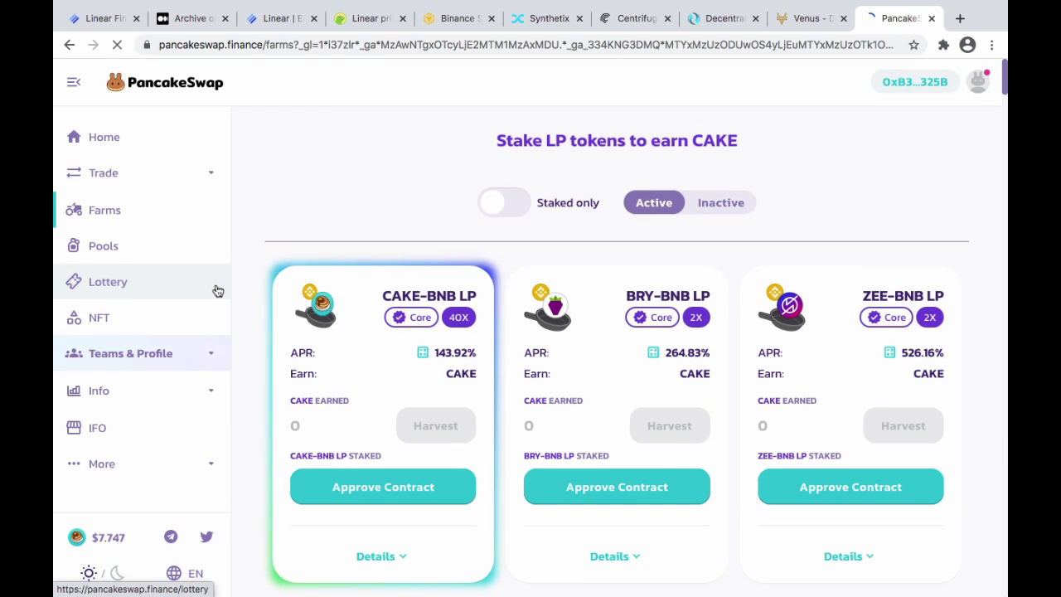
Step: Open PancakeSwap's info page listing the top trading pairs
{"action": "left_click", "coordinate": [190, 399]}
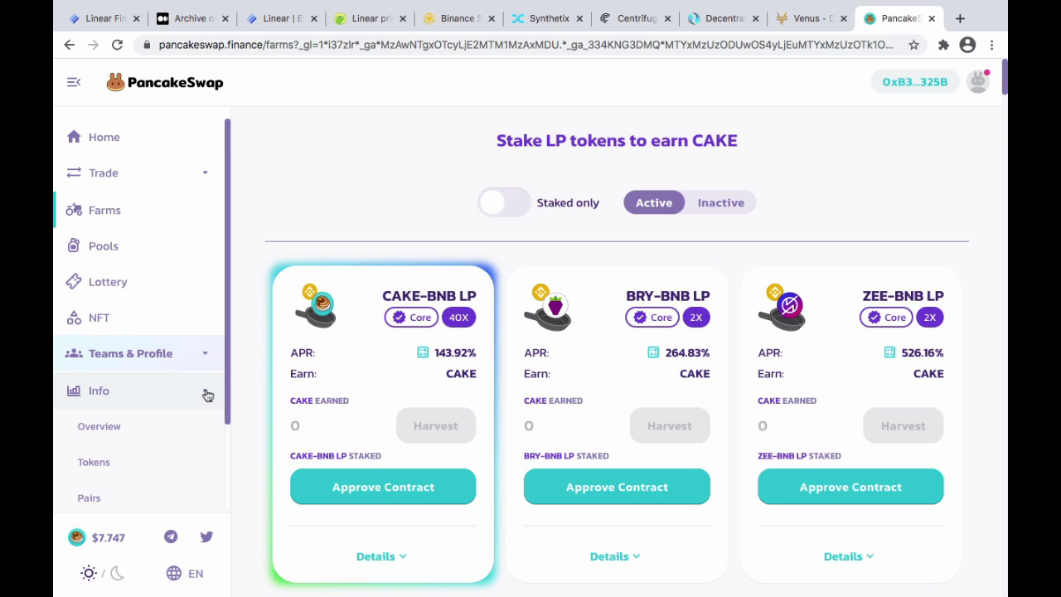
{"action": "scroll", "coordinate": [165, 467], "scroll_direction": "down", "scroll_amount": 1}
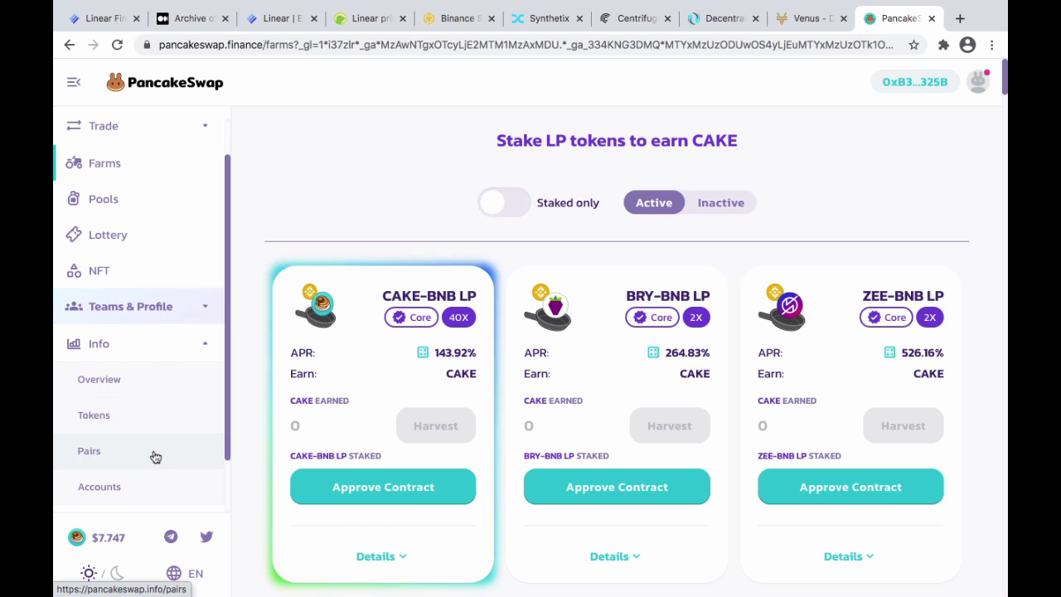
{"action": "left_click", "coordinate": [149, 453]}
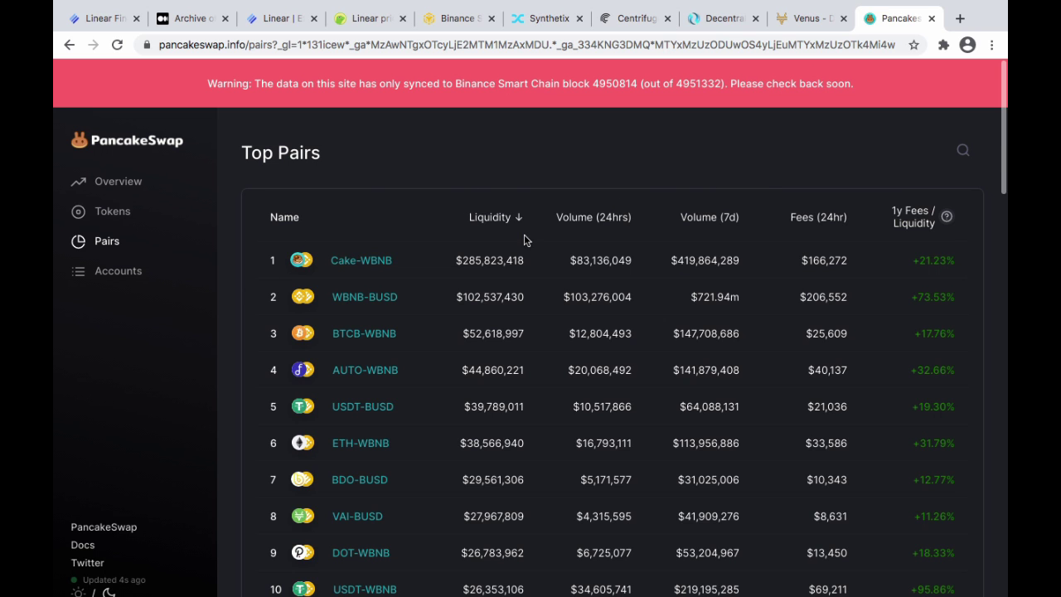
Step: Search the pairs for "lina", open the LINA-BUSD pair and view its statistics
{"action": "left_click", "coordinate": [963, 149]}
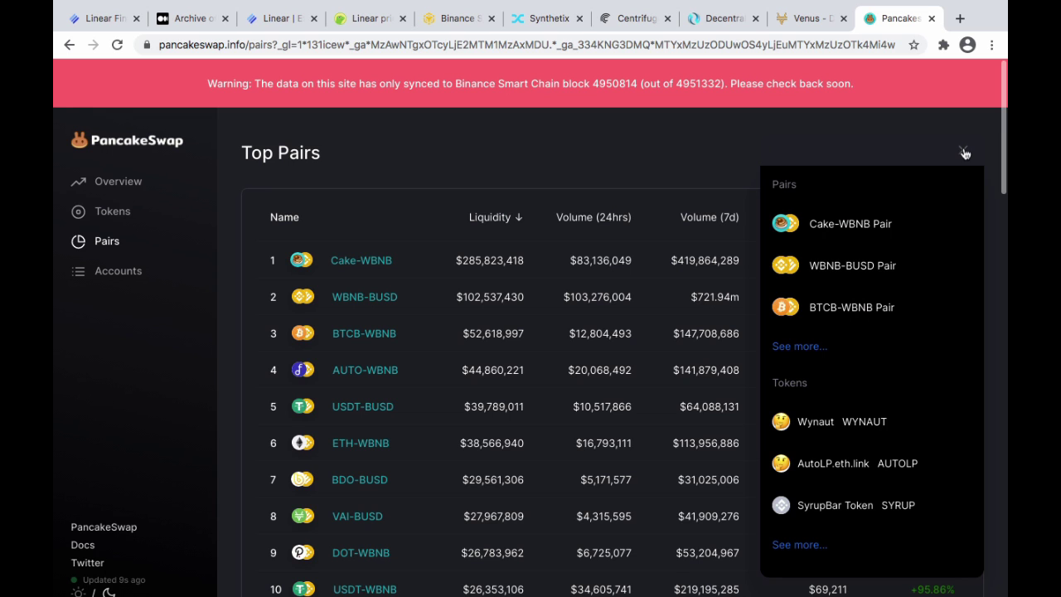
{"action": "type", "text": "lina"}
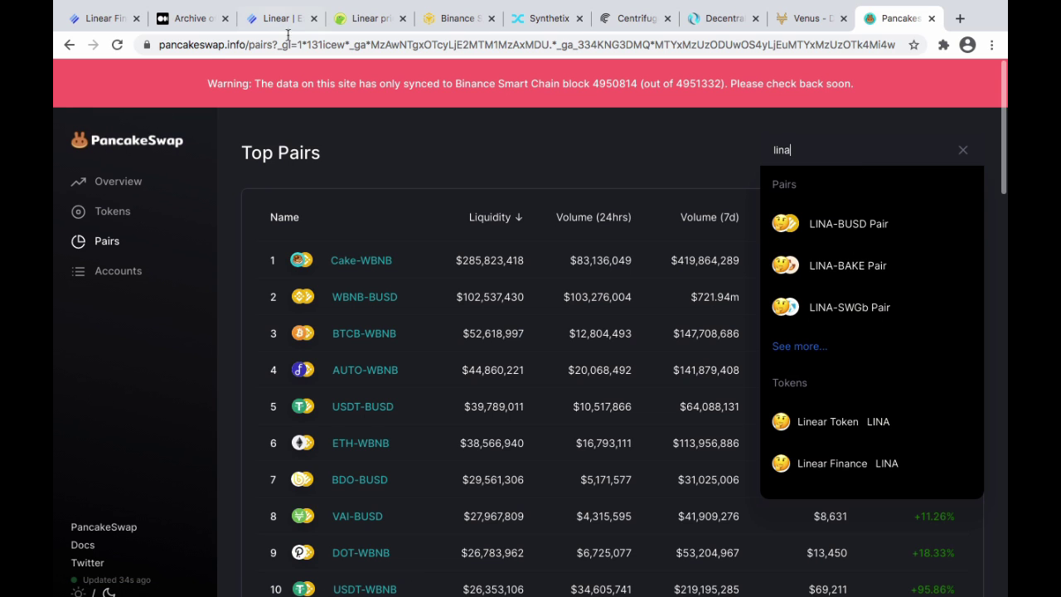
{"action": "left_click", "coordinate": [839, 219]}
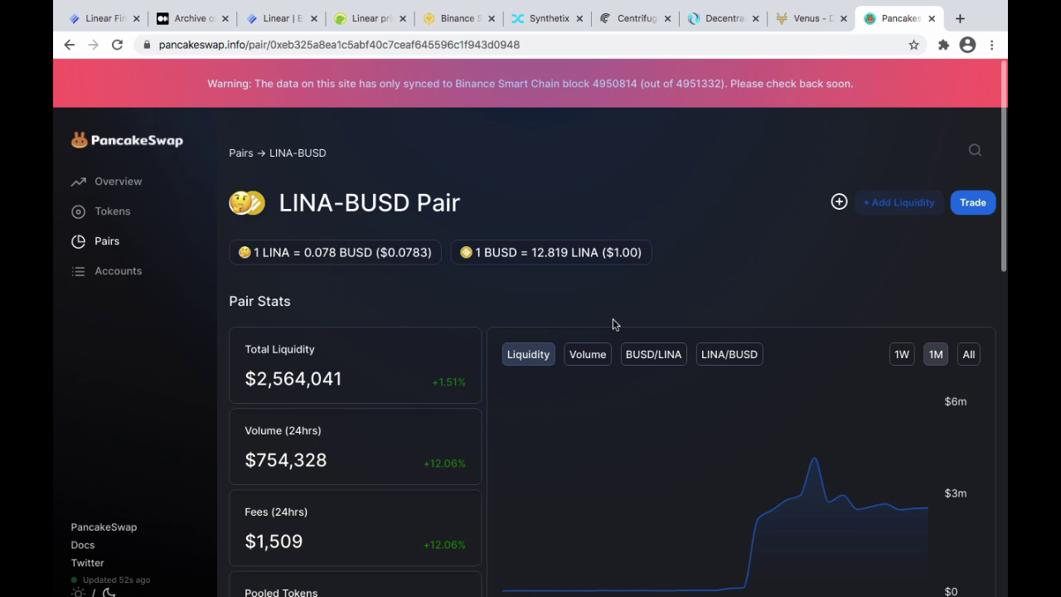
{"action": "scroll", "coordinate": [612, 318], "scroll_direction": "down", "scroll_amount": 1}
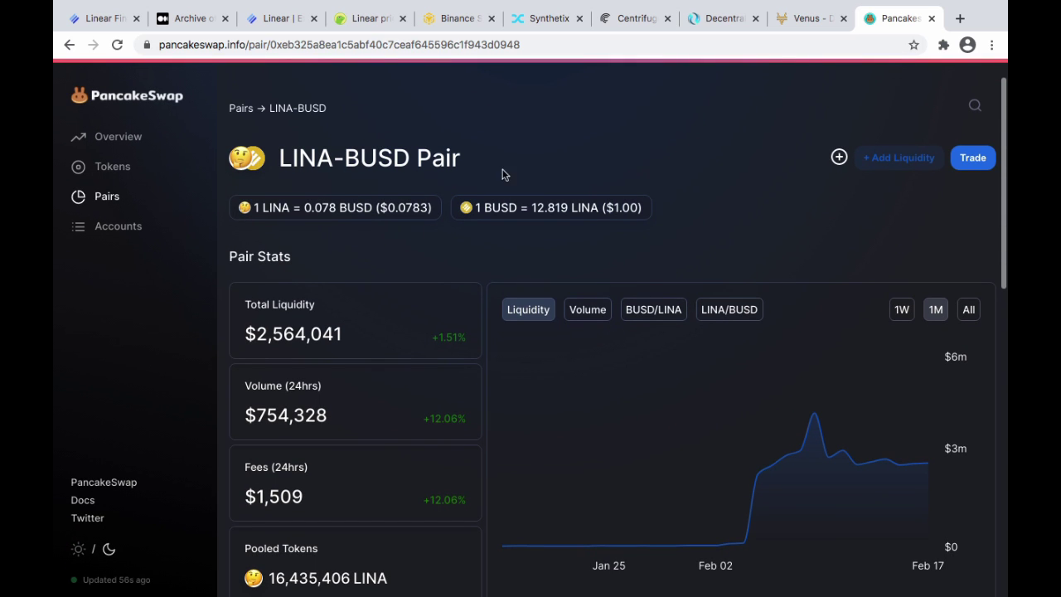
Step: Try to add liquidity for the LINA-BUSD pair, and close the exchange page that opens
{"action": "left_click", "coordinate": [887, 157]}
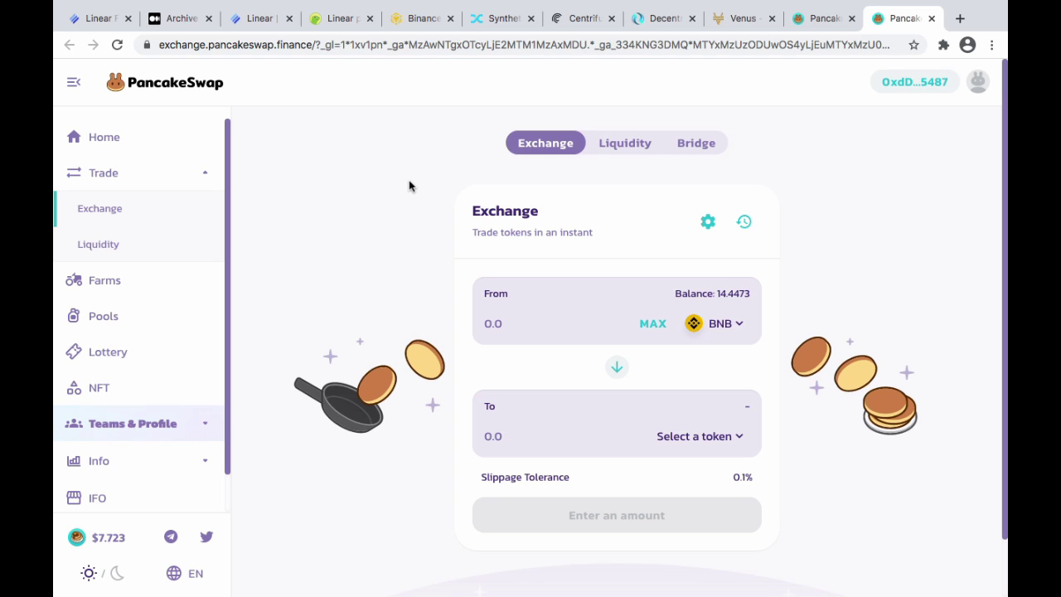
{"action": "left_click", "coordinate": [622, 150]}
{"action": "left_click", "coordinate": [549, 273]}
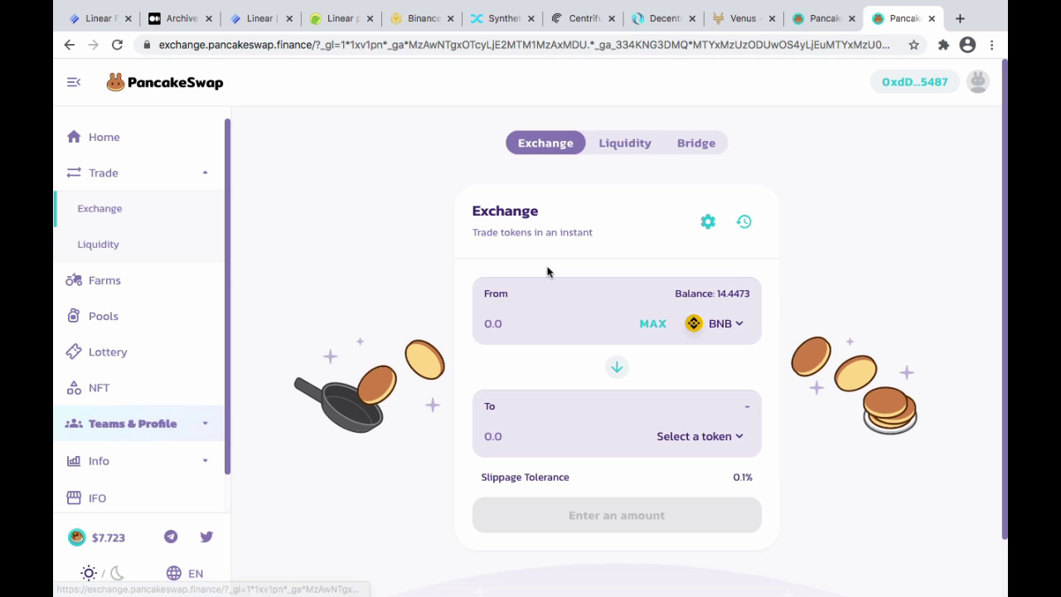
{"action": "left_click", "coordinate": [932, 19]}
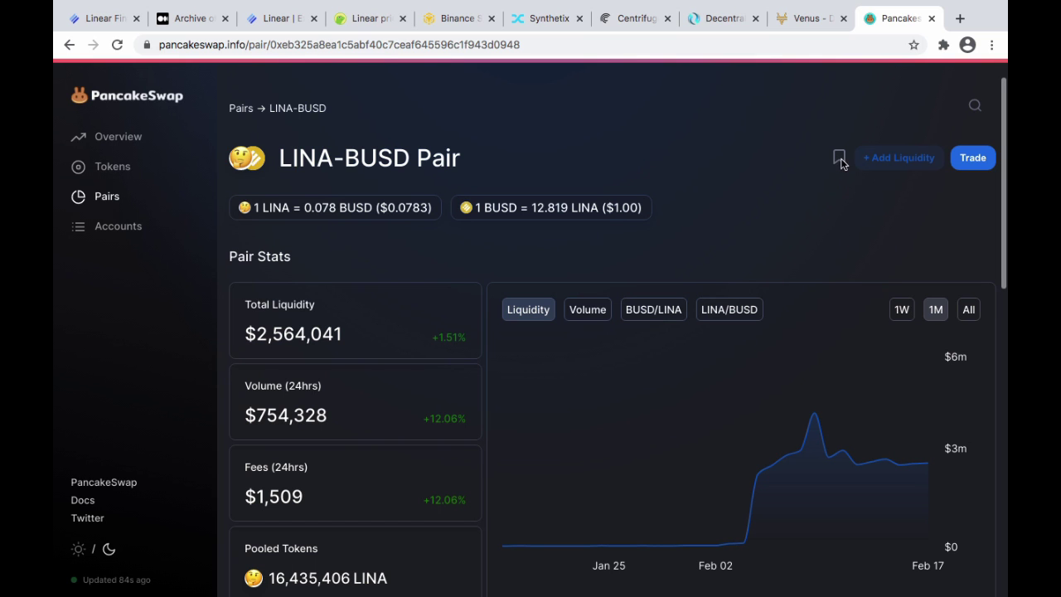
Step: Retry adding liquidity from the LINA-BUSD pair page, and close the newly opened exchange page
{"action": "scroll", "coordinate": [693, 119], "scroll_direction": "down", "scroll_amount": 1}
{"action": "scroll", "coordinate": [694, 119], "scroll_direction": "up", "scroll_amount": 1}
{"action": "scroll", "coordinate": [693, 118], "scroll_direction": "up", "scroll_amount": 1}
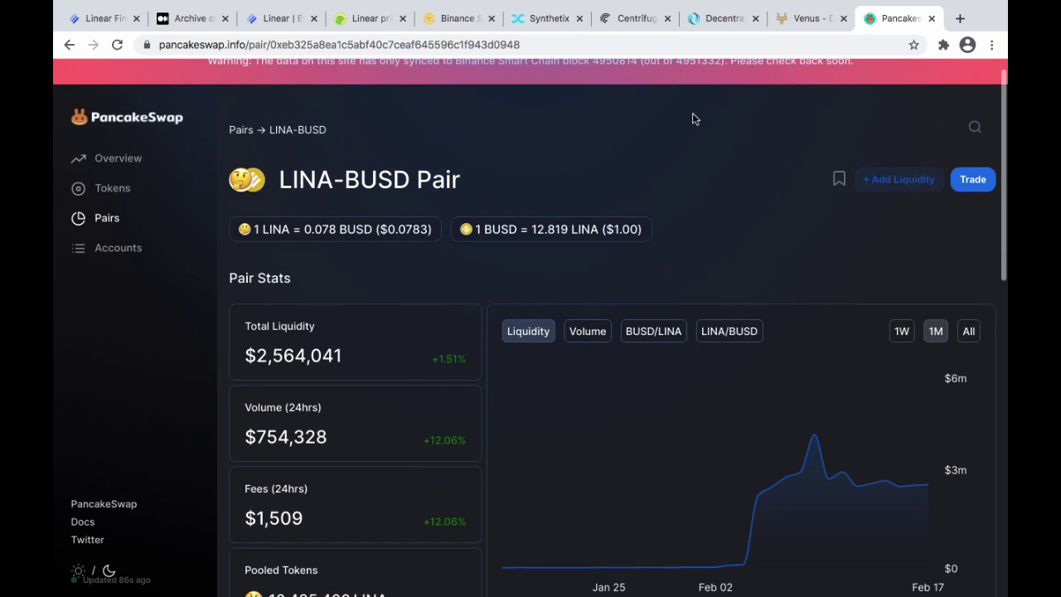
{"action": "left_click", "coordinate": [896, 189]}
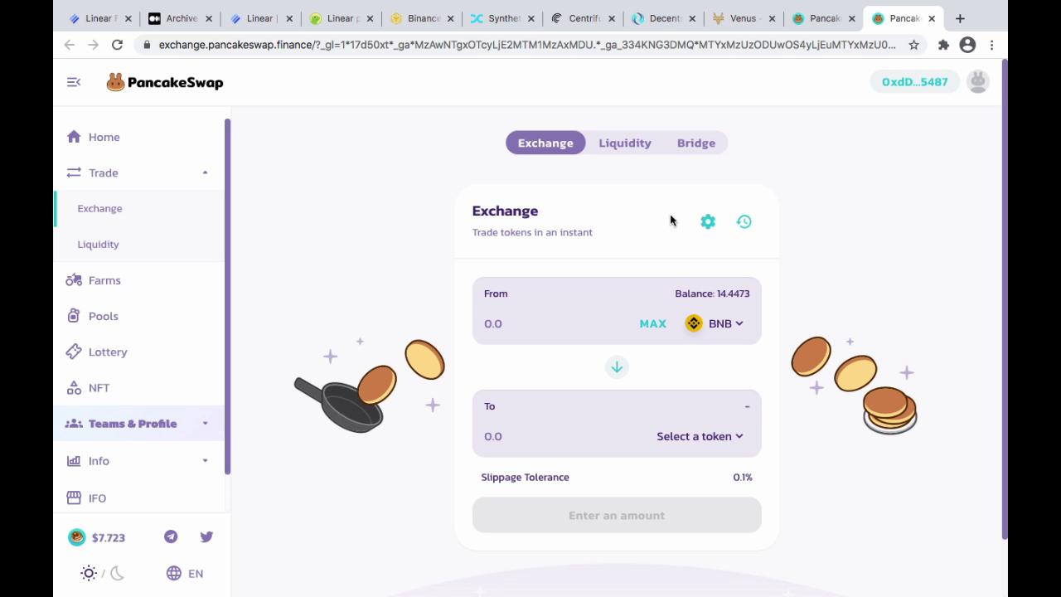
{"action": "left_click", "coordinate": [934, 18]}
Step: Open the LINA-BUSD pair for trading and accept the risk warning about arbitrary tokens
{"action": "left_click", "coordinate": [976, 178]}
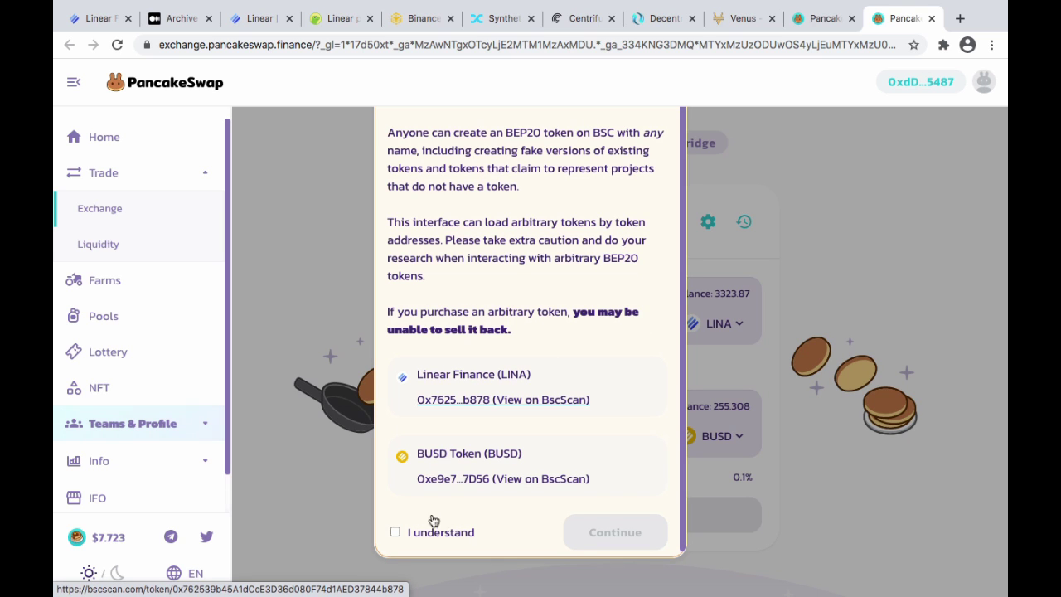
{"action": "left_click", "coordinate": [395, 532]}
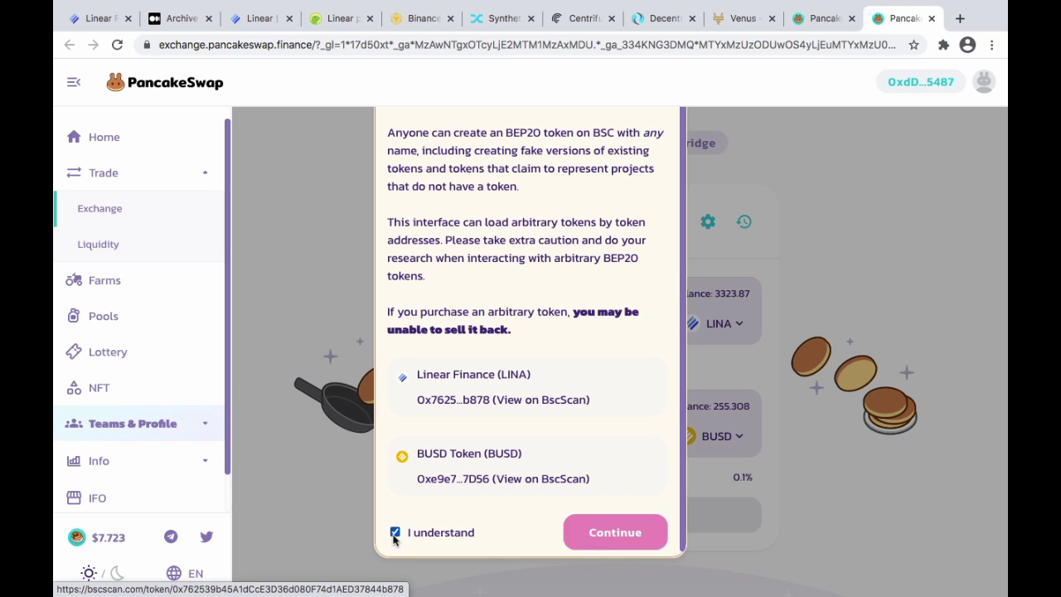
{"action": "left_click", "coordinate": [636, 536]}
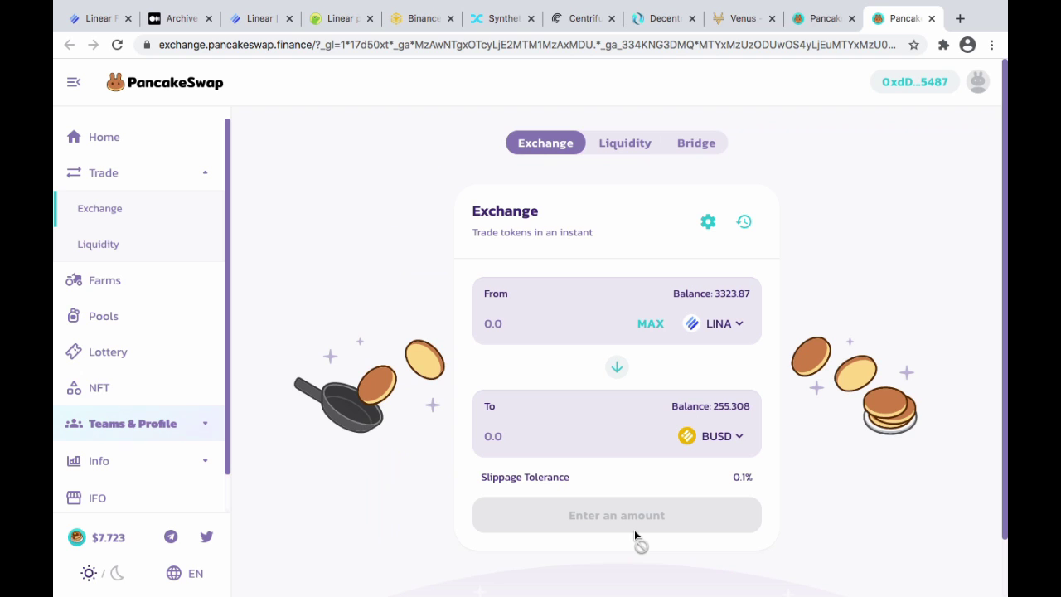
Step: Open the liquidity page, view the list of recent transactions and close it
{"action": "left_click", "coordinate": [614, 150]}
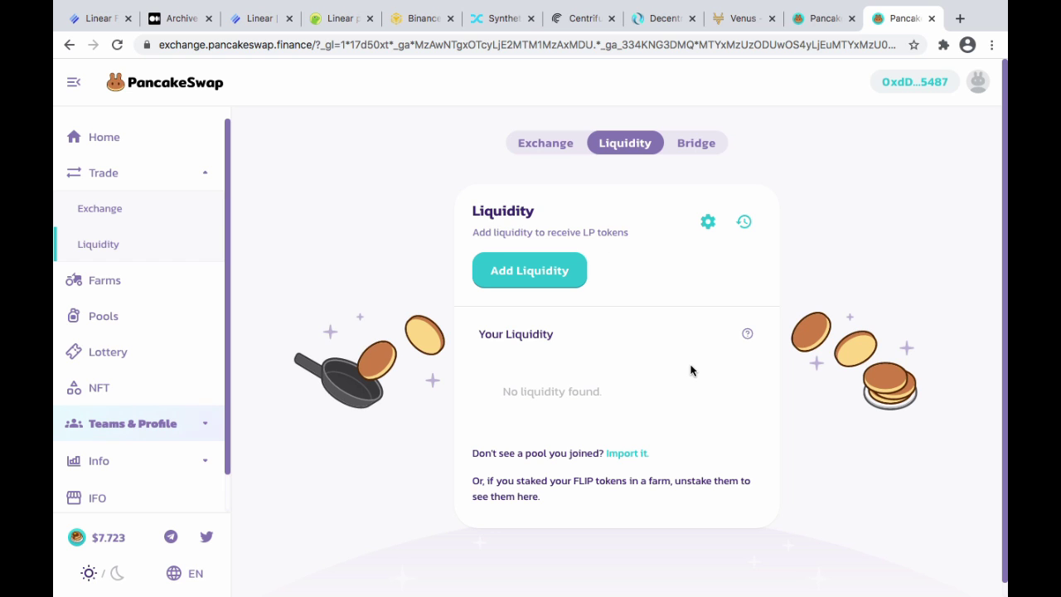
{"action": "left_click", "coordinate": [744, 230]}
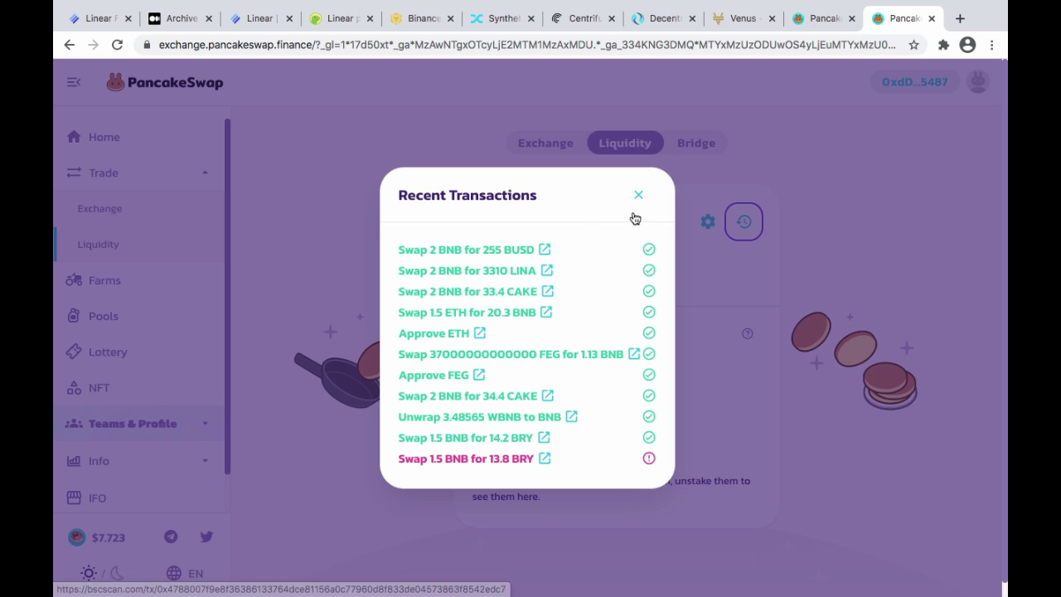
{"action": "left_click", "coordinate": [638, 196]}
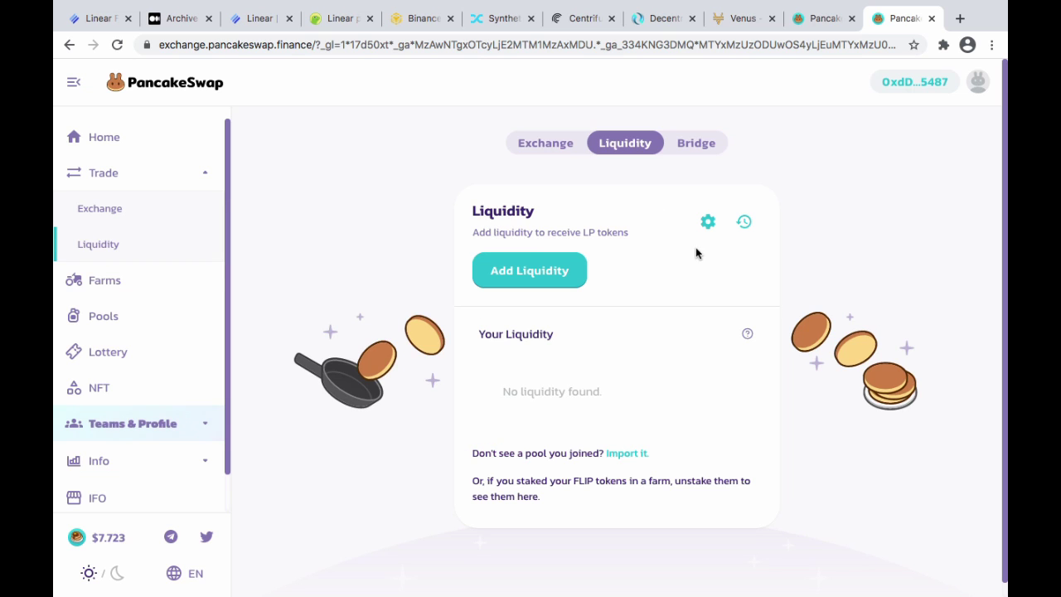
Step: Set the exchange's slippage tolerance to 0.5%
{"action": "left_click", "coordinate": [707, 222]}
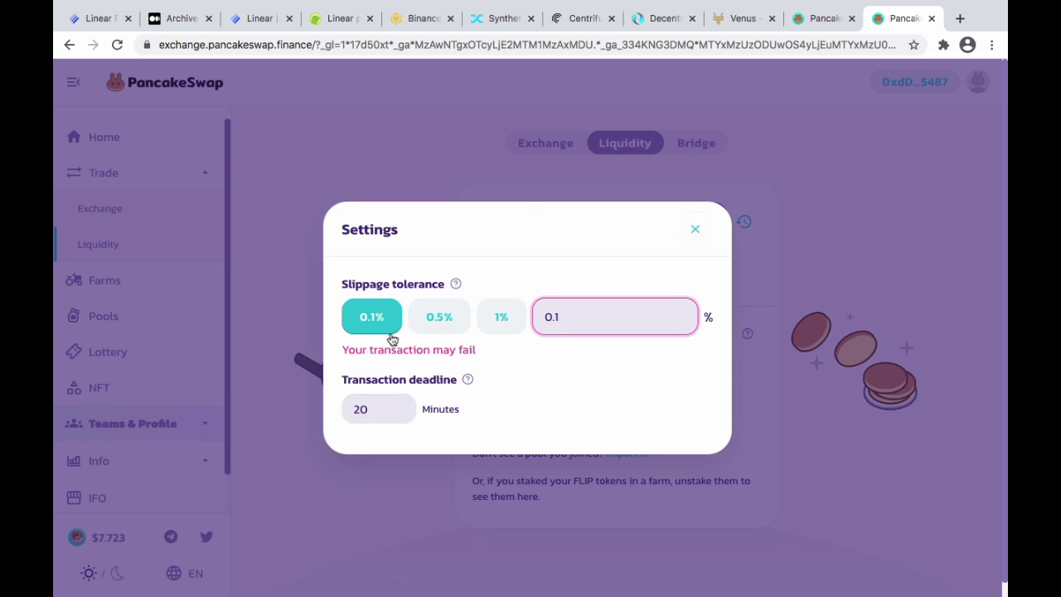
{"action": "left_click", "coordinate": [441, 315]}
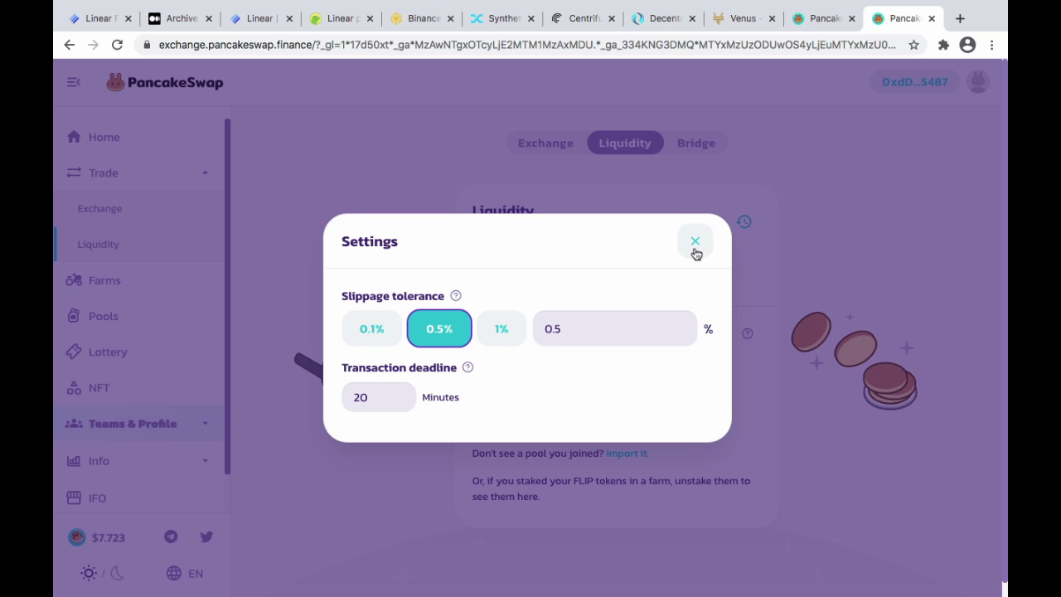
{"action": "left_click", "coordinate": [694, 243]}
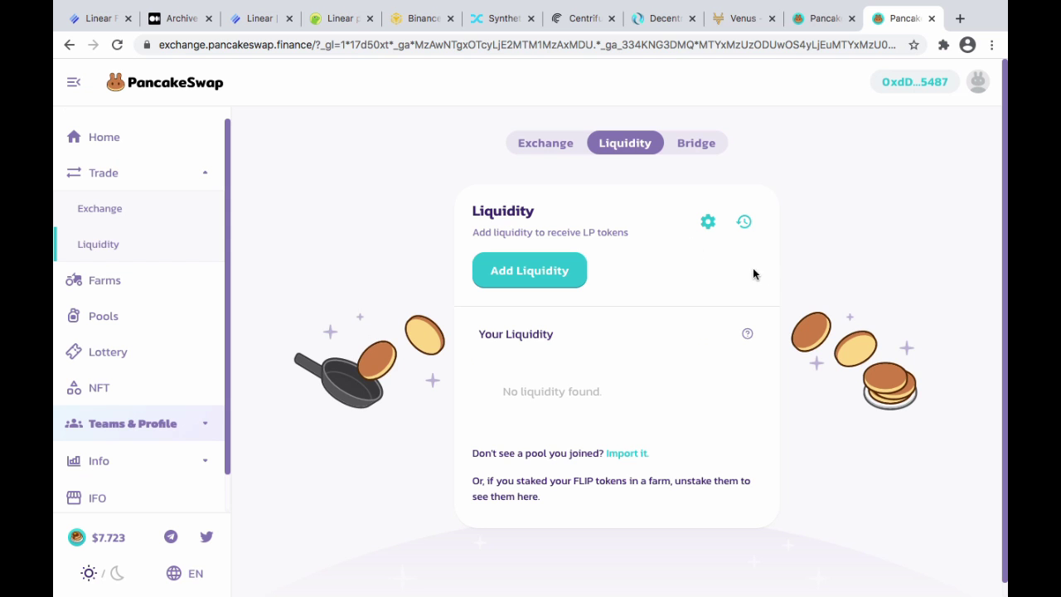
Step: Try to start adding liquidity from the liquidity page
{"action": "left_click", "coordinate": [526, 279]}
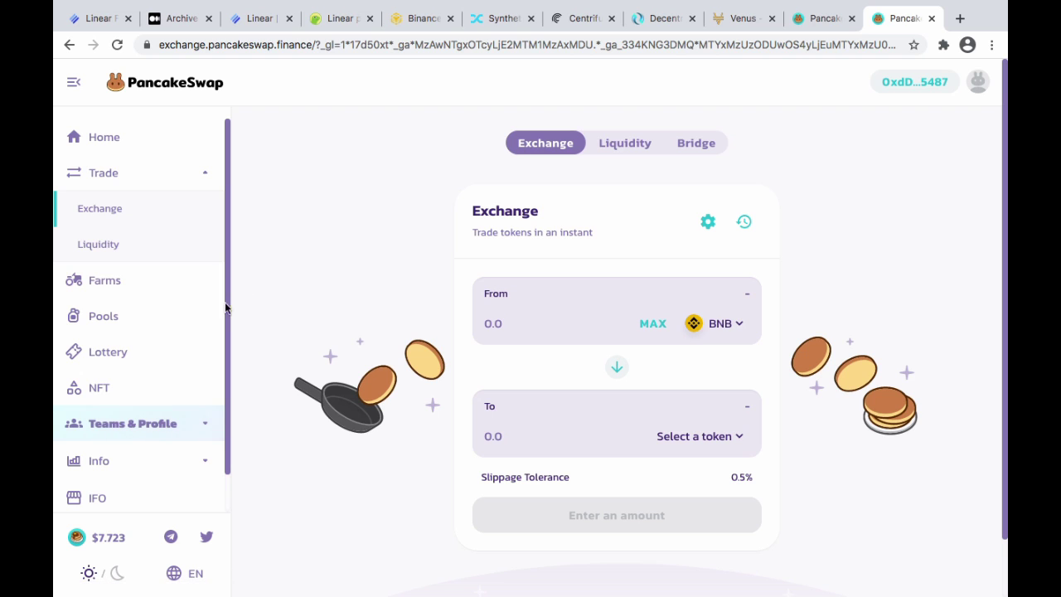
{"action": "left_click", "coordinate": [114, 173]}
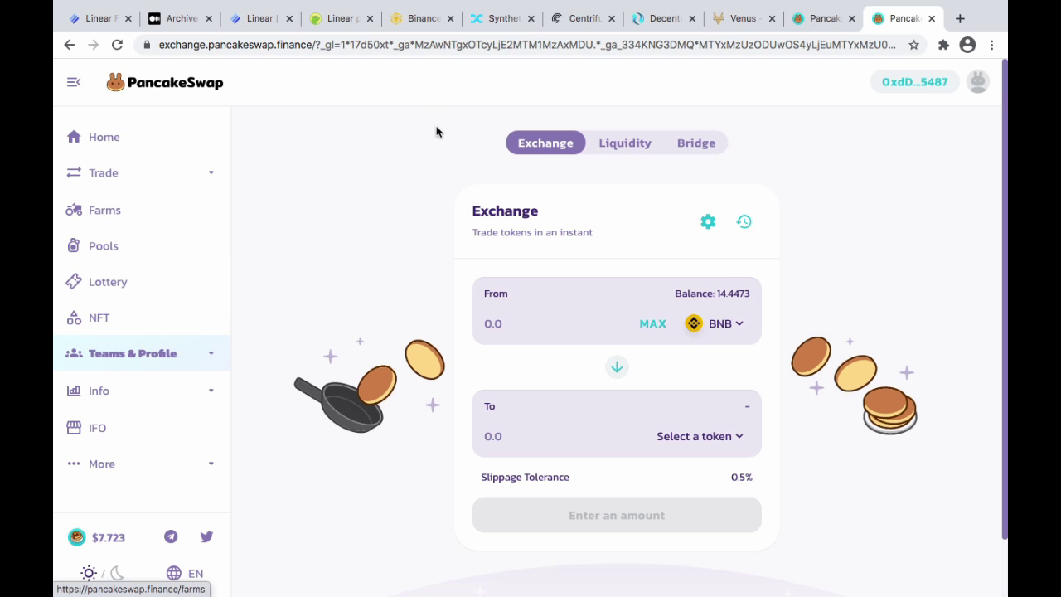
{"action": "left_click", "coordinate": [131, 183]}
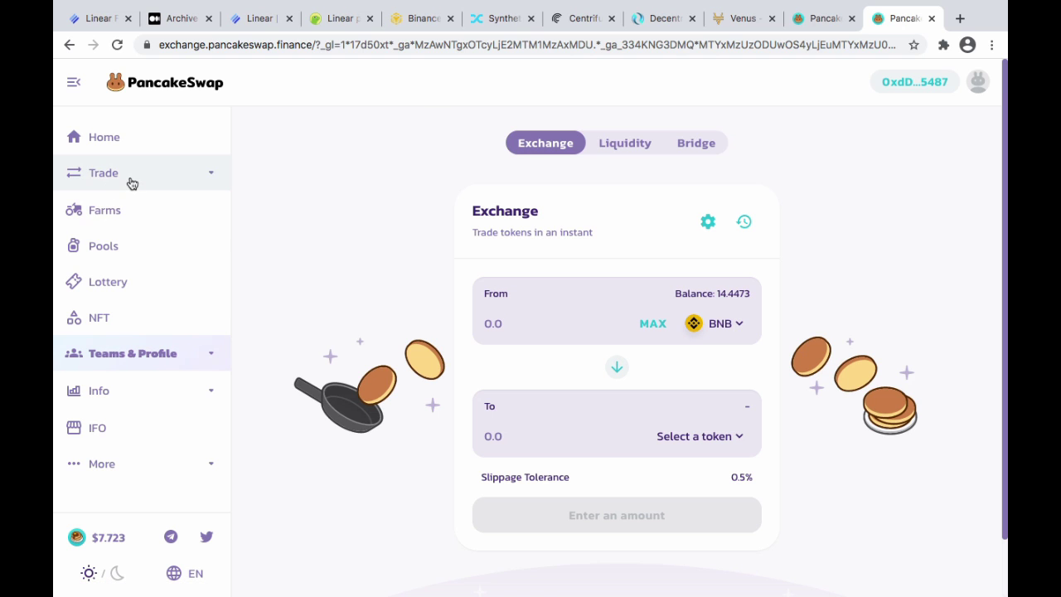
Step: Set up a swap from BUSD to LINA with an input amount of 150 BUSD
{"action": "left_click", "coordinate": [745, 330]}
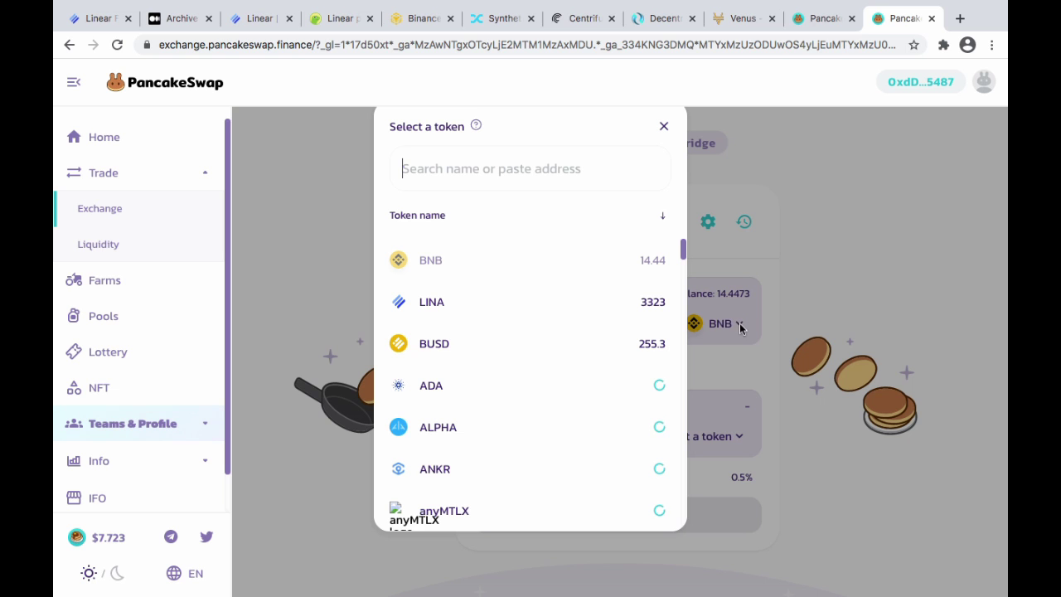
{"action": "left_click", "coordinate": [467, 353]}
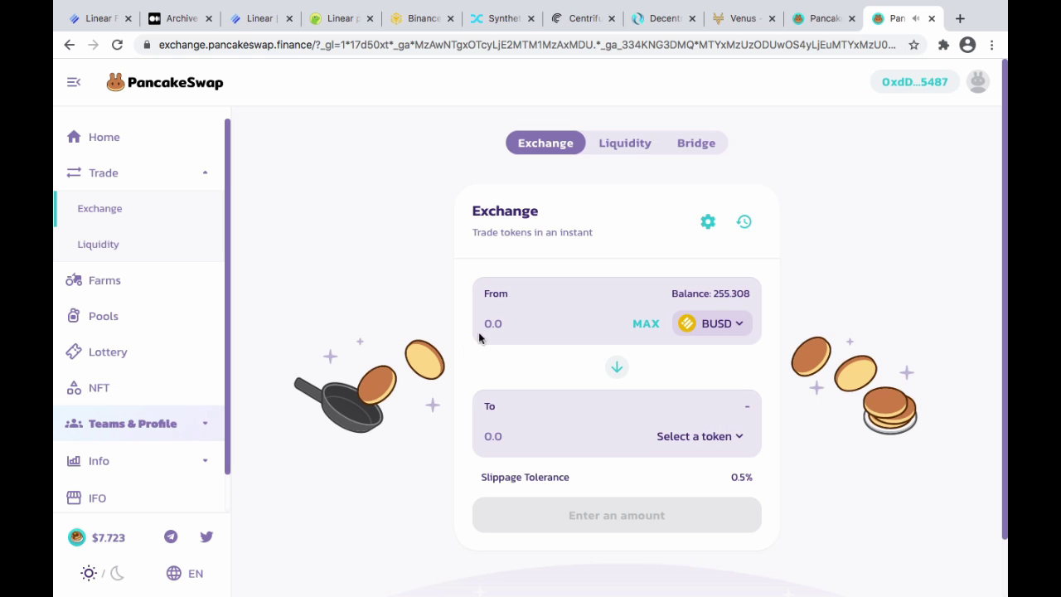
{"action": "left_click", "coordinate": [742, 441]}
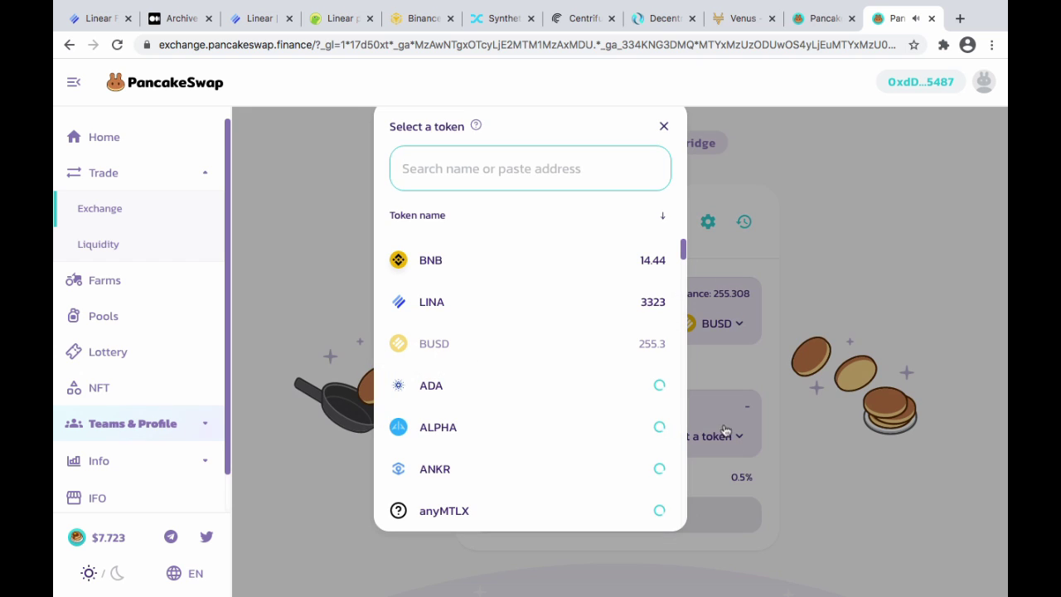
{"action": "left_click", "coordinate": [462, 304]}
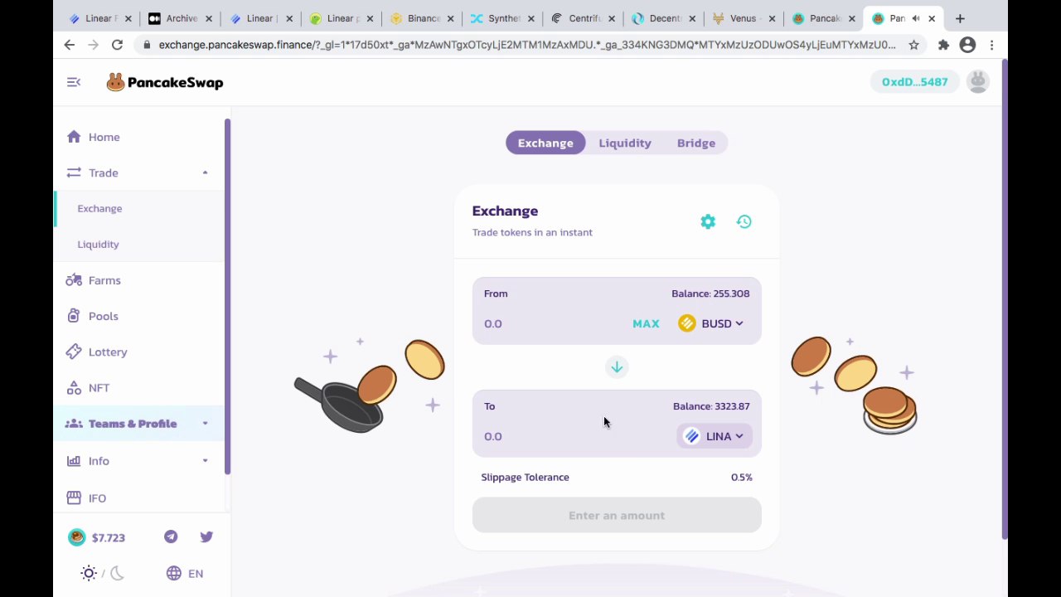
{"action": "left_click", "coordinate": [522, 324]}
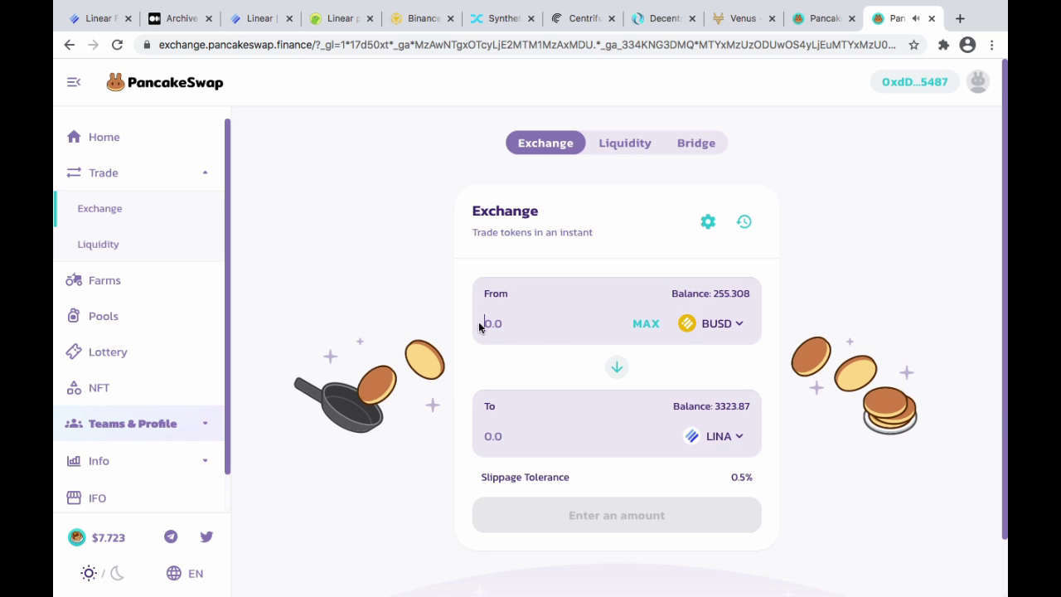
{"action": "type", "text": "150"}
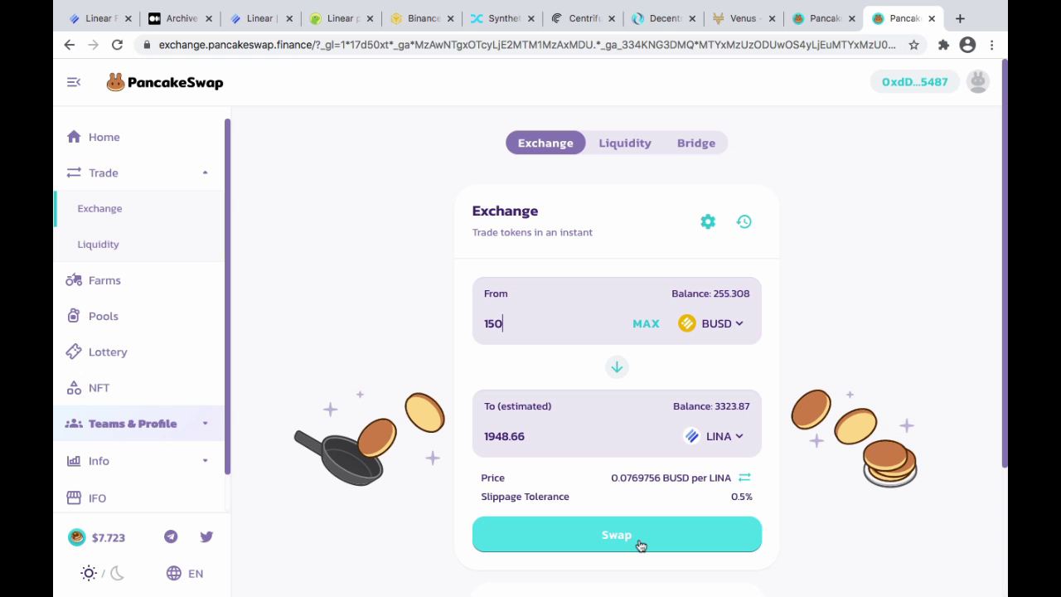
Step: Try to confirm the swap of 150 BUSD for LINA, and check the recent transactions
{"action": "left_click", "coordinate": [641, 546]}
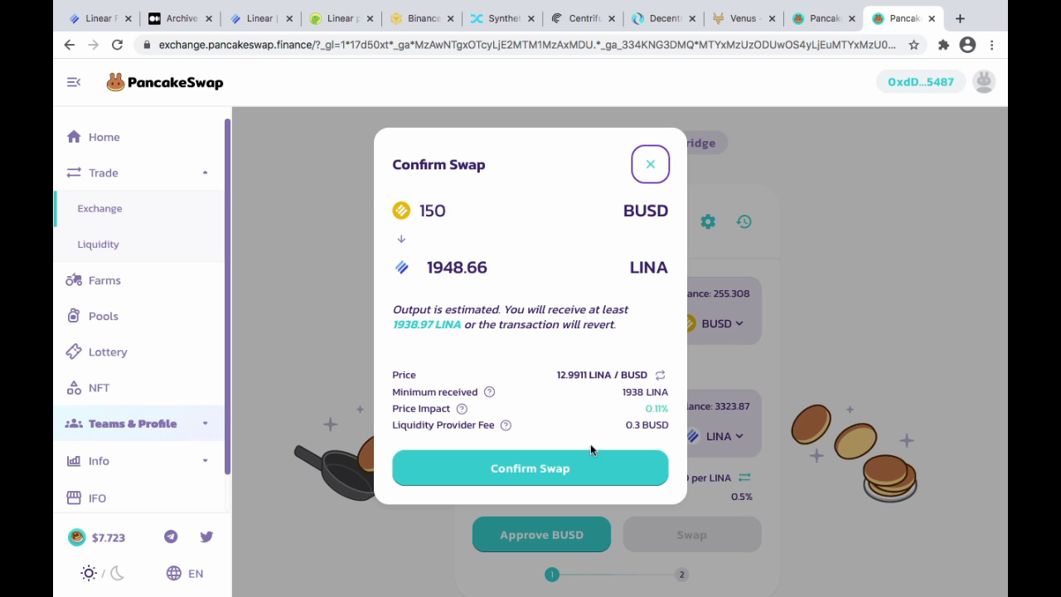
{"action": "left_click", "coordinate": [560, 470]}
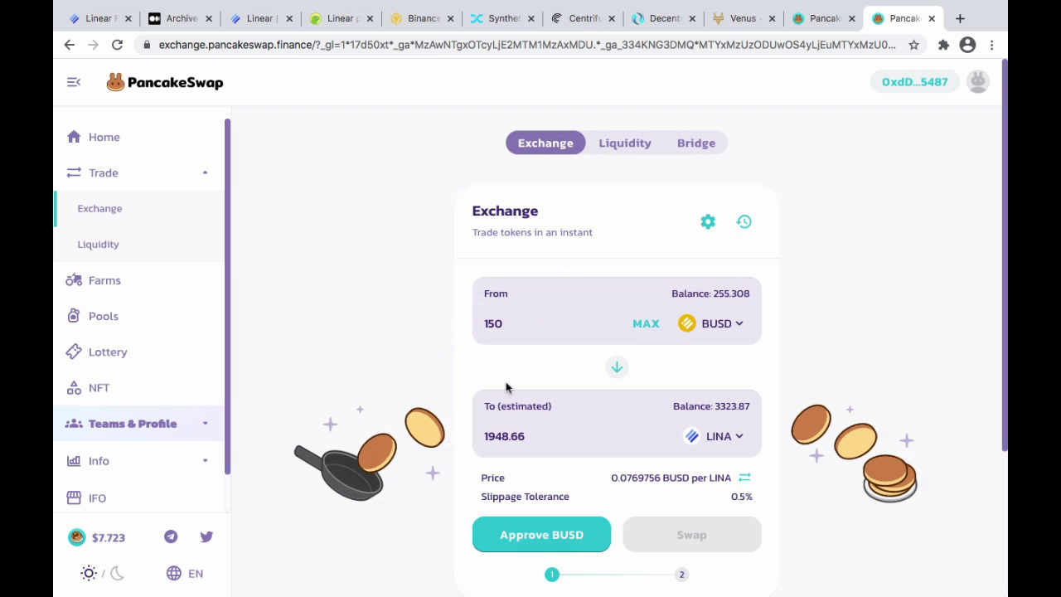
{"action": "left_click", "coordinate": [745, 224]}
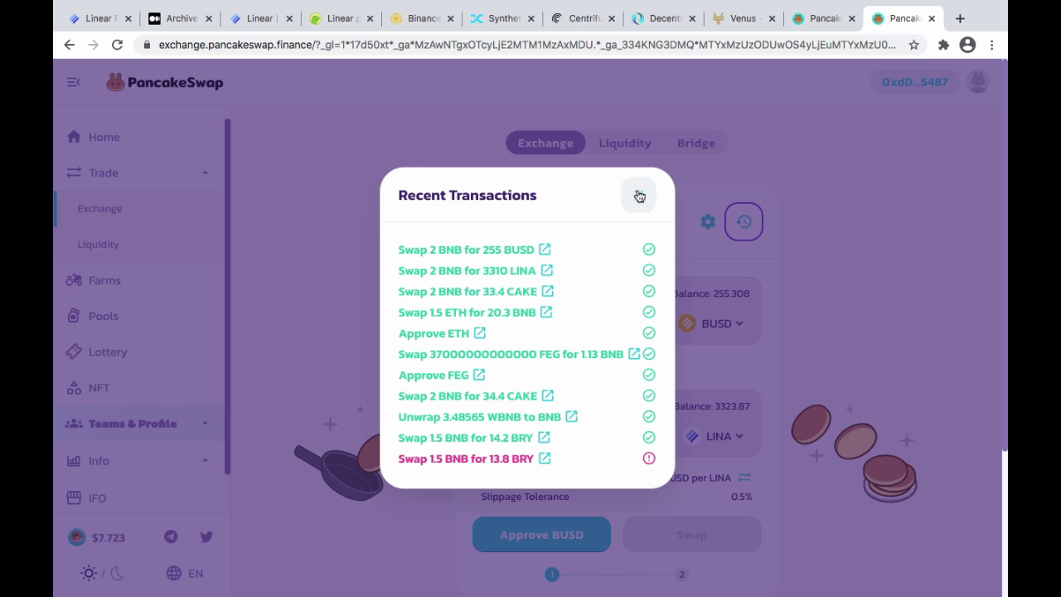
{"action": "left_click", "coordinate": [640, 195]}
Step: Set the slippage tolerance to 1% and approve the exchange's permission to spend BUSD, confirming the request in the wallet
{"action": "left_click", "coordinate": [707, 222]}
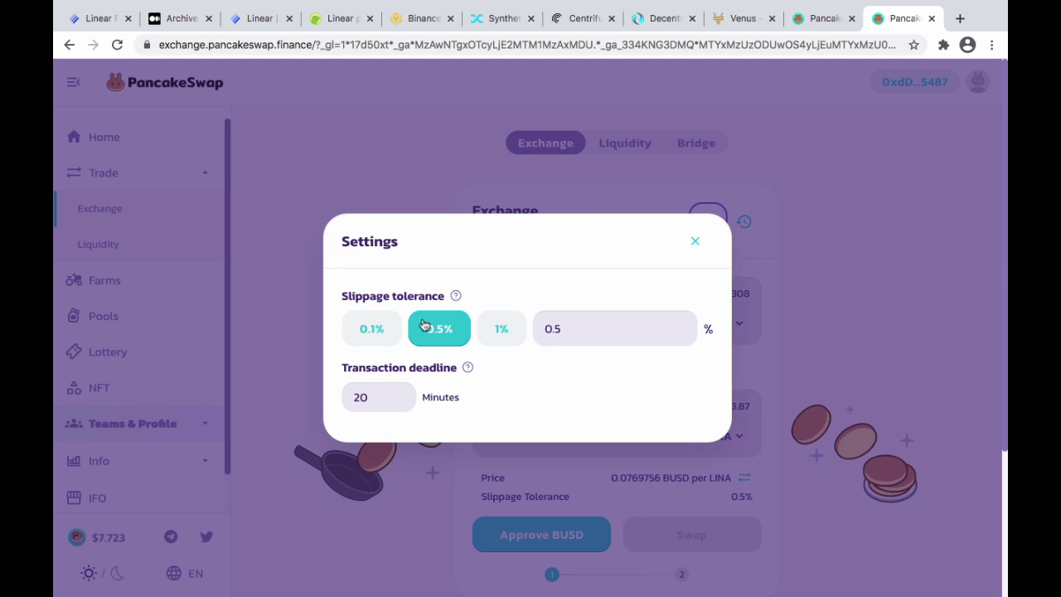
{"action": "left_click", "coordinate": [505, 343]}
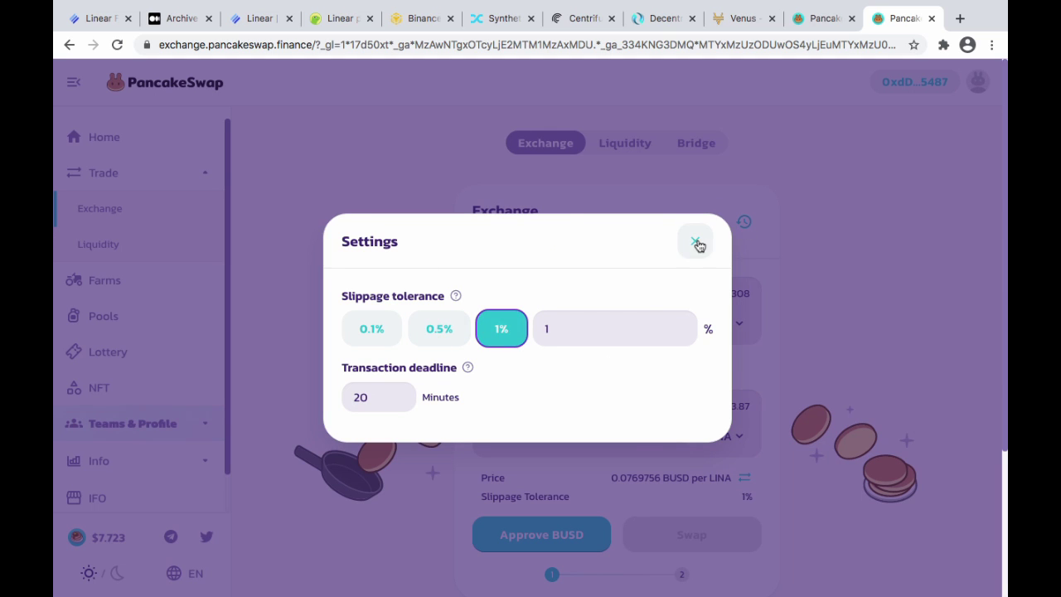
{"action": "left_click", "coordinate": [696, 242]}
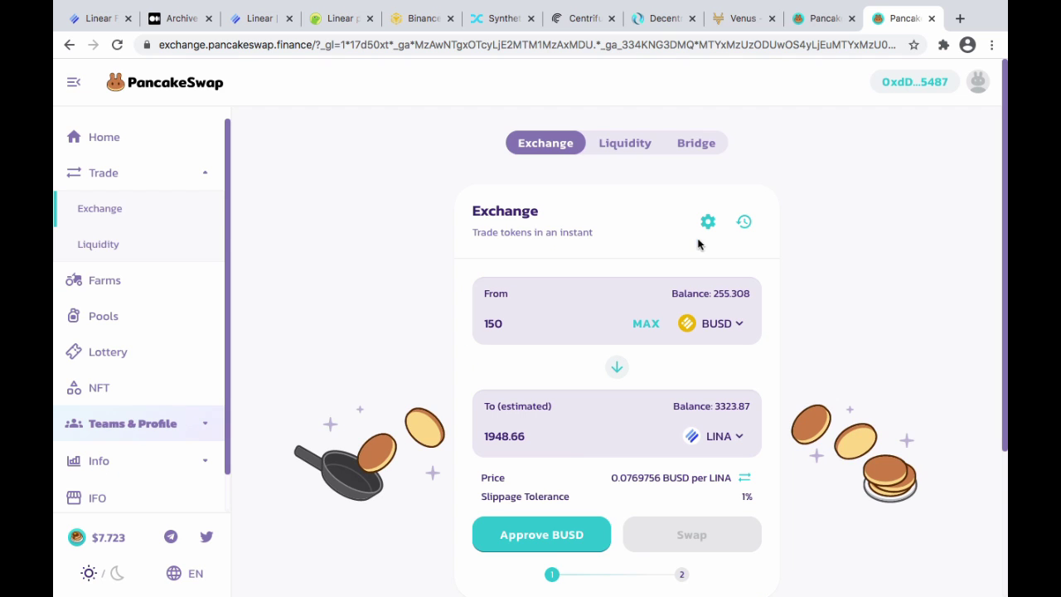
{"action": "left_click", "coordinate": [525, 539]}
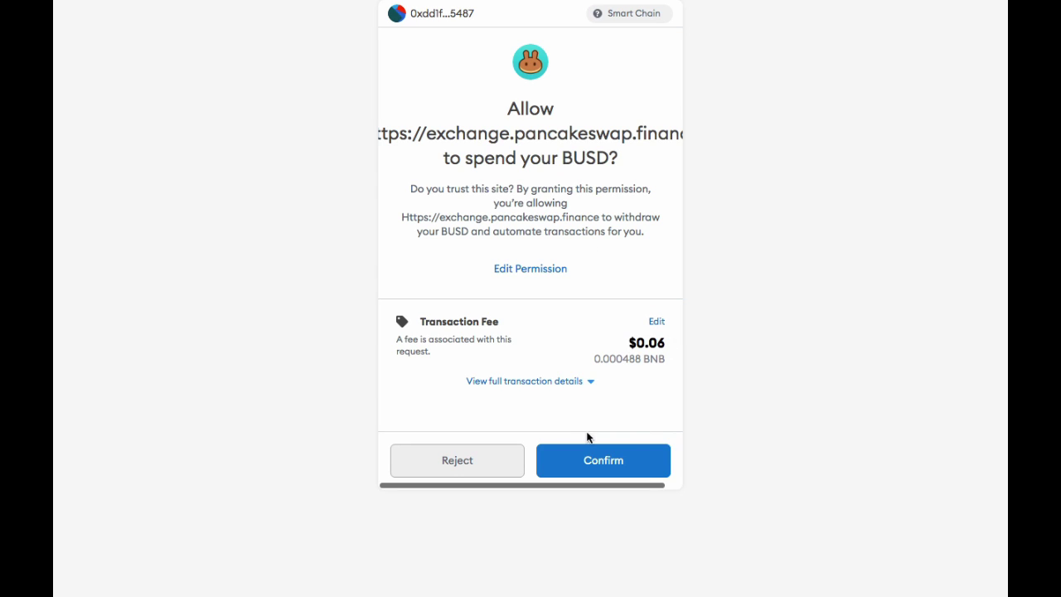
{"action": "left_click", "coordinate": [604, 466]}
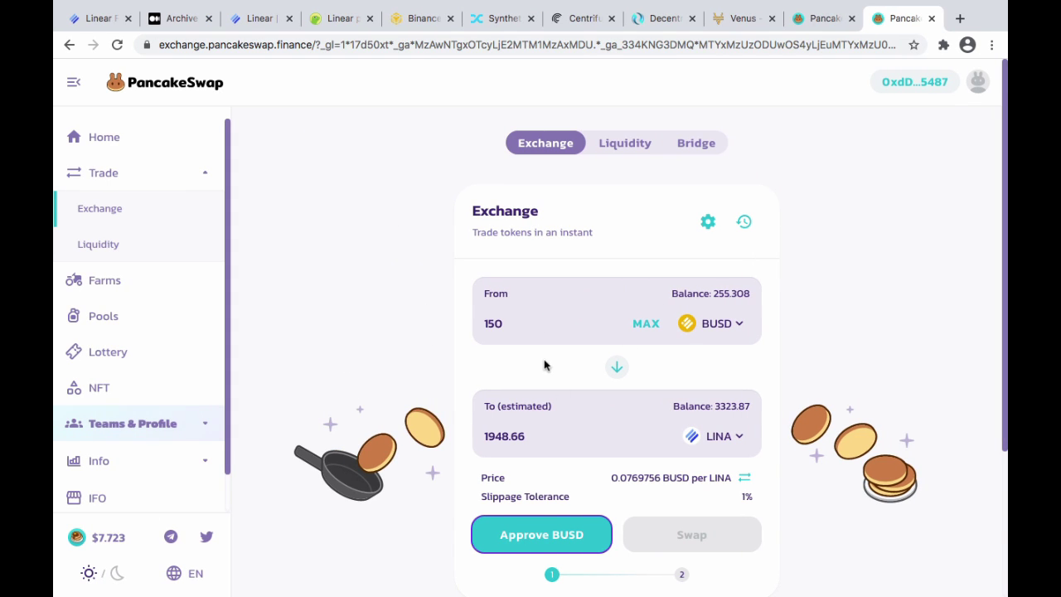
Step: Examine the BUSD approval status and the swap's price, minimum received, price impact and liquidity provider fee
{"action": "scroll", "coordinate": [359, 339], "scroll_direction": "down", "scroll_amount": 2}
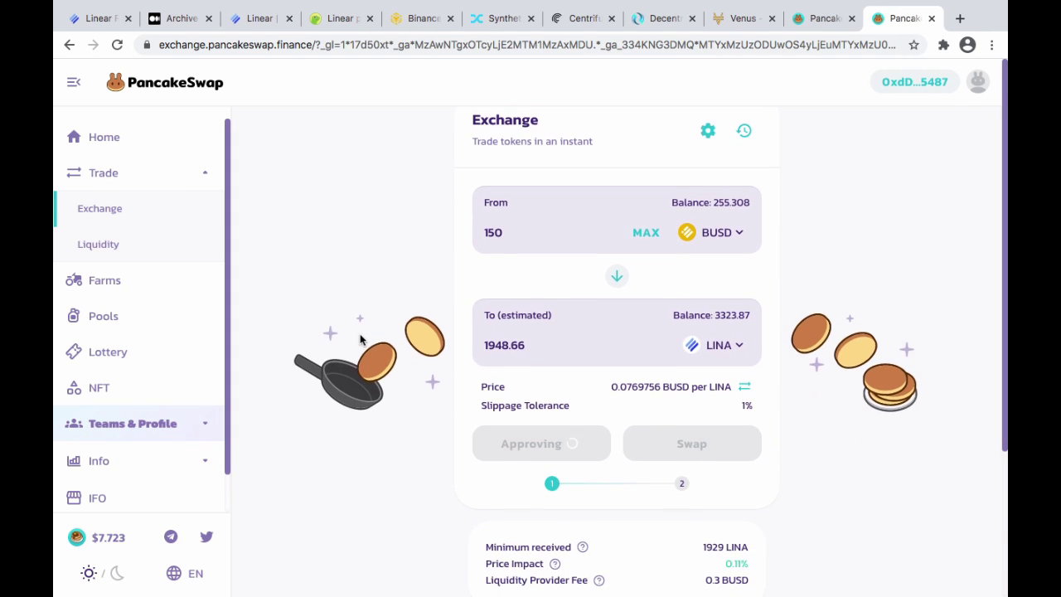
{"action": "scroll", "coordinate": [462, 249], "scroll_direction": "down", "scroll_amount": 1}
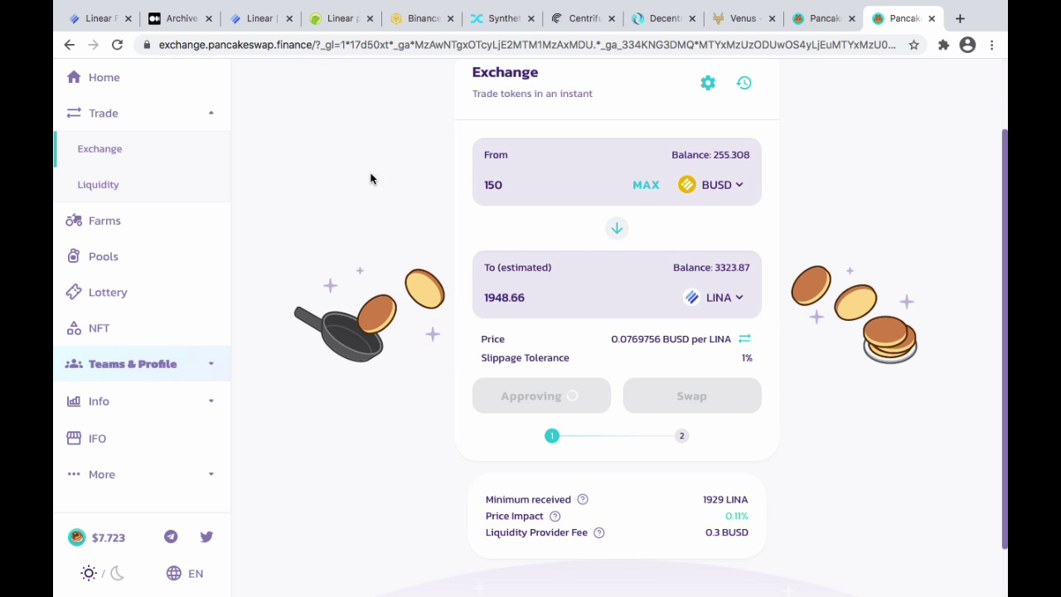
{"action": "scroll", "coordinate": [393, 208], "scroll_direction": "up", "scroll_amount": 2}
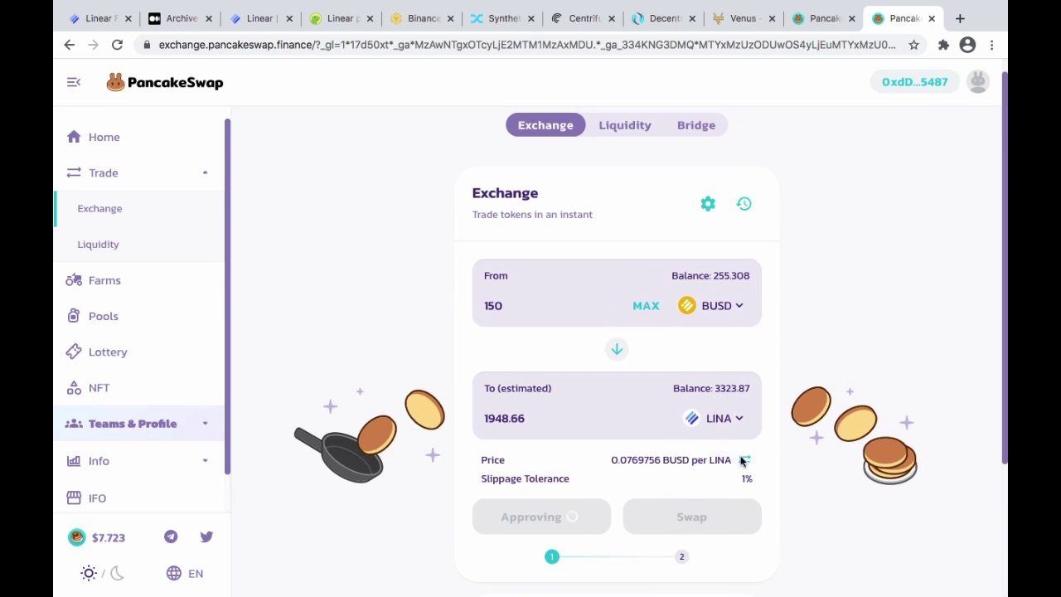
{"action": "scroll", "coordinate": [355, 258], "scroll_direction": "down", "scroll_amount": 2}
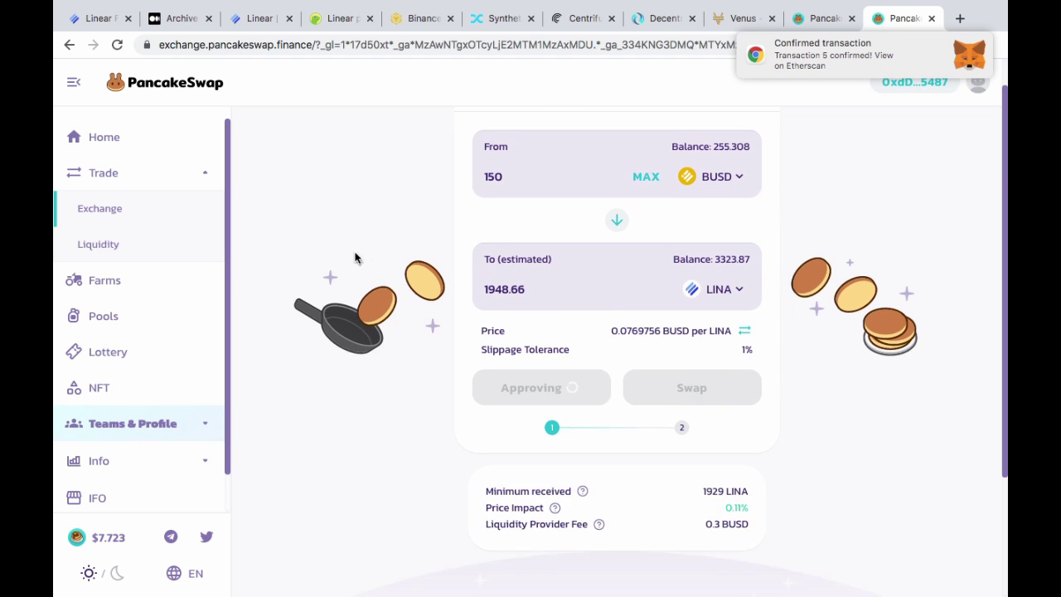
{"action": "scroll", "coordinate": [355, 258], "scroll_direction": "down", "scroll_amount": 1}
{"action": "mouse_move", "coordinate": [857, 75]}
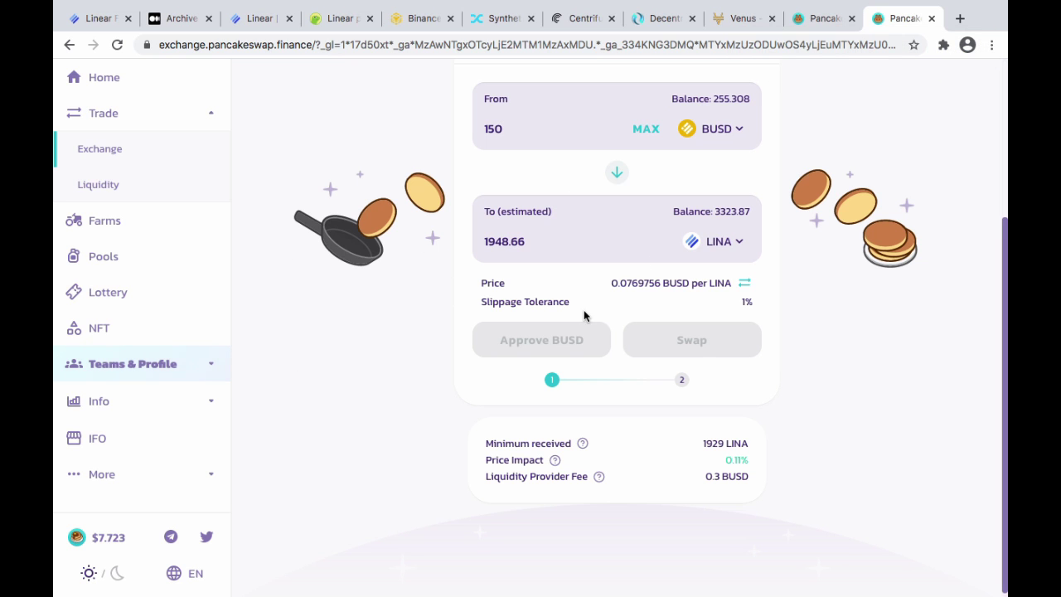
{"action": "scroll", "coordinate": [675, 289], "scroll_direction": "up", "scroll_amount": 3}
{"action": "scroll", "coordinate": [677, 294], "scroll_direction": "down", "scroll_amount": 3}
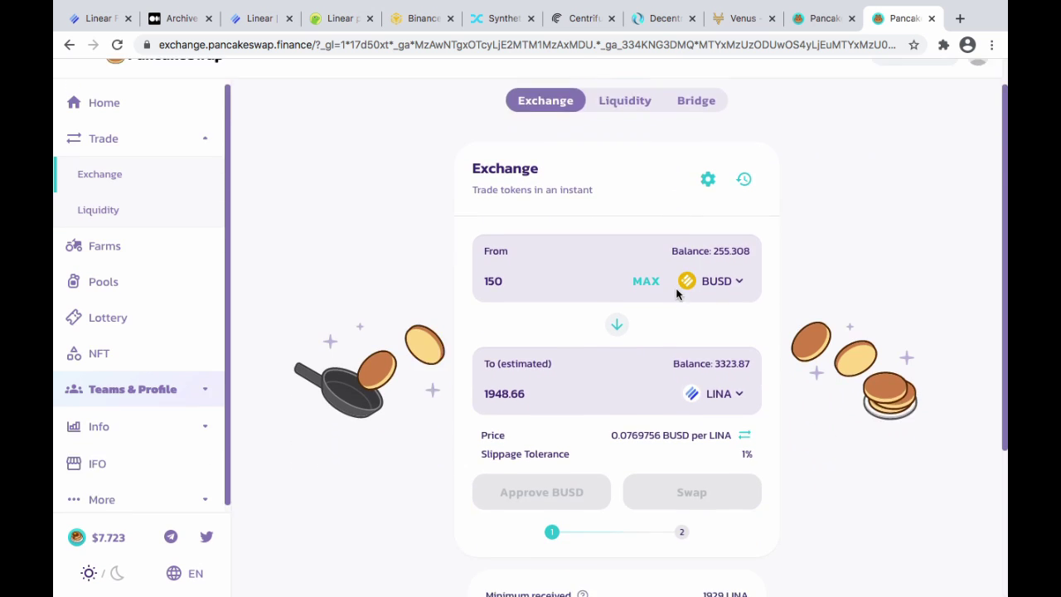
{"action": "scroll", "coordinate": [677, 293], "scroll_direction": "up", "scroll_amount": 5}
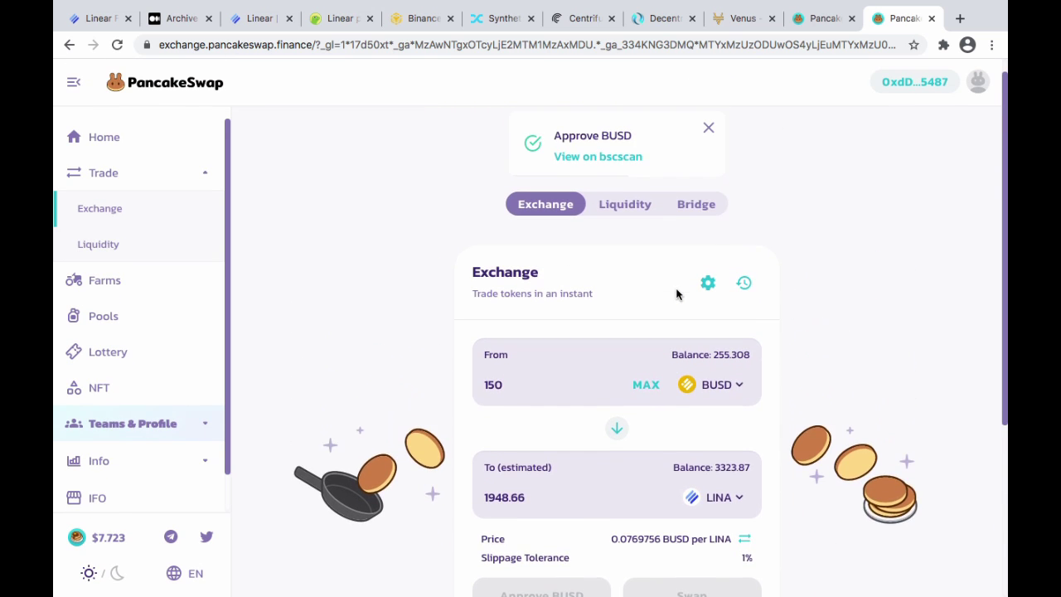
{"action": "scroll", "coordinate": [676, 294], "scroll_direction": "down", "scroll_amount": 1}
{"action": "scroll", "coordinate": [676, 293], "scroll_direction": "down", "scroll_amount": 2}
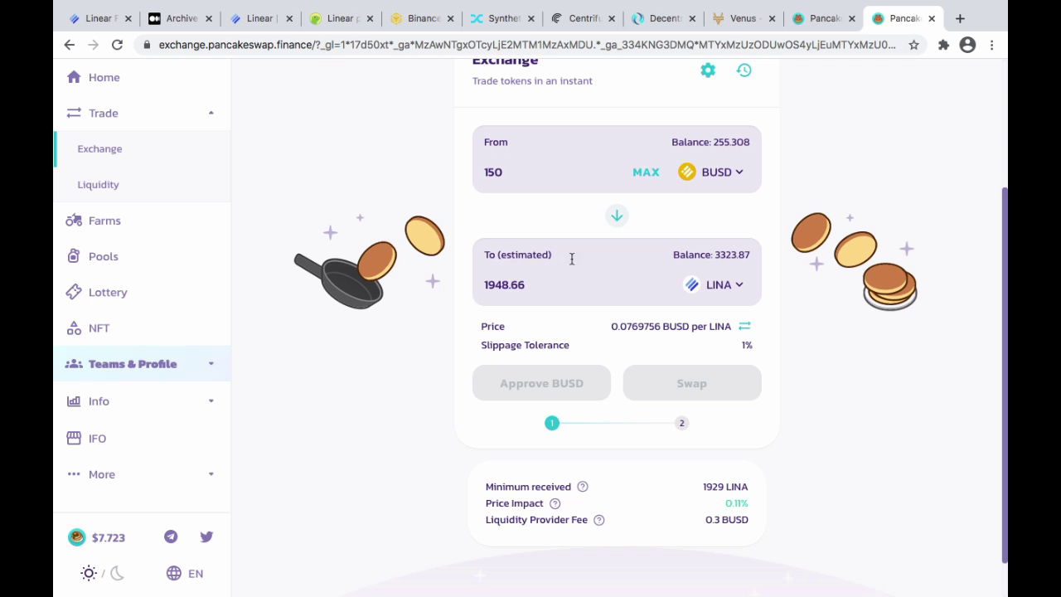
{"action": "scroll", "coordinate": [613, 315], "scroll_direction": "up", "scroll_amount": 1}
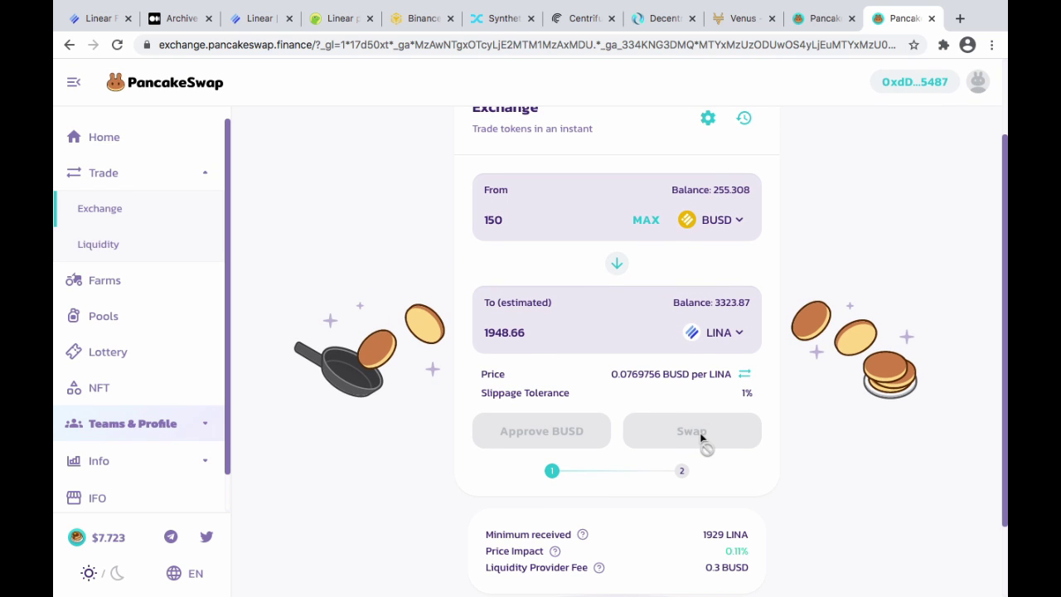
{"action": "scroll", "coordinate": [801, 423], "scroll_direction": "up", "scroll_amount": 2}
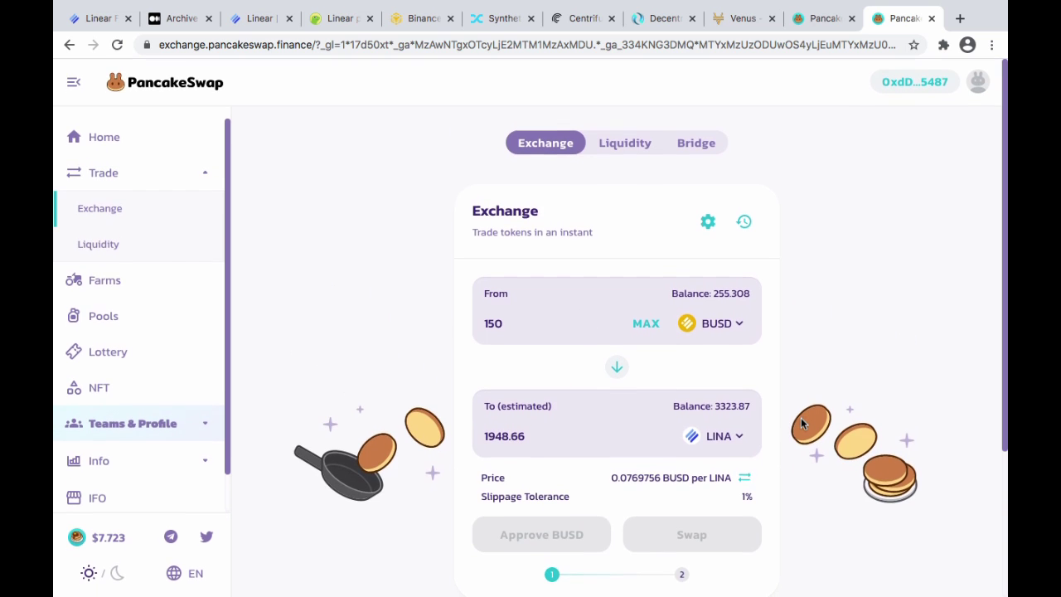
Step: Search the PancakeSwap pair data site for "bry" and open the Berry Tributes (BRY) token page
{"action": "left_click", "coordinate": [818, 20]}
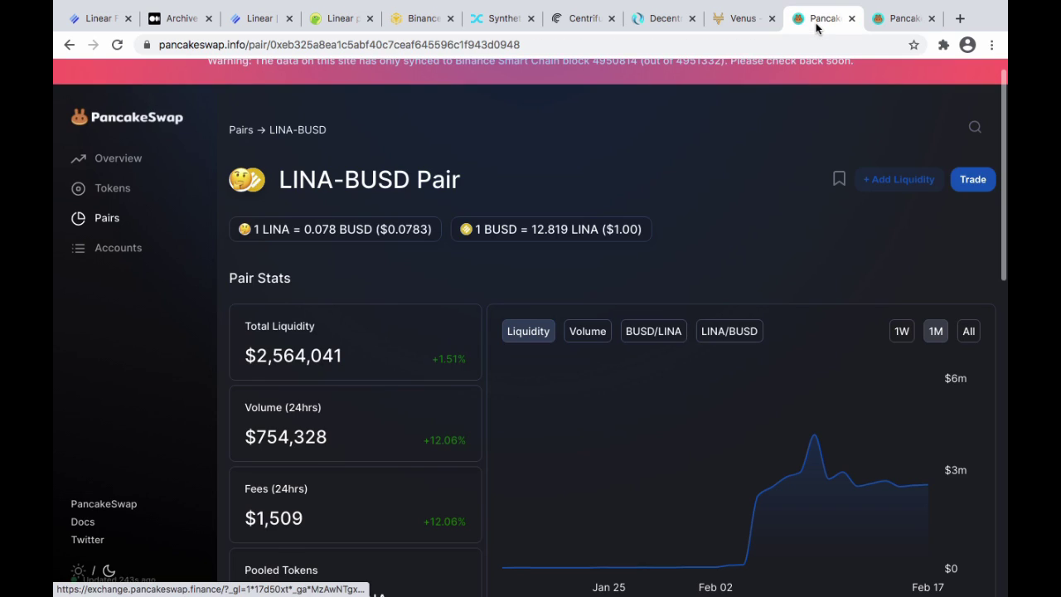
{"action": "left_click", "coordinate": [966, 128]}
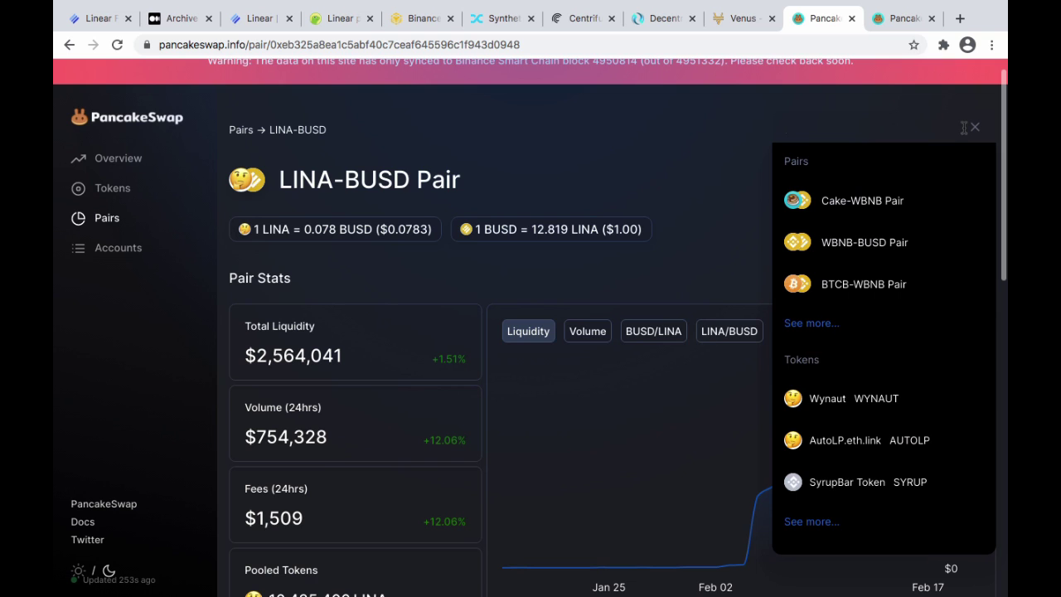
{"action": "type", "text": "bry"}
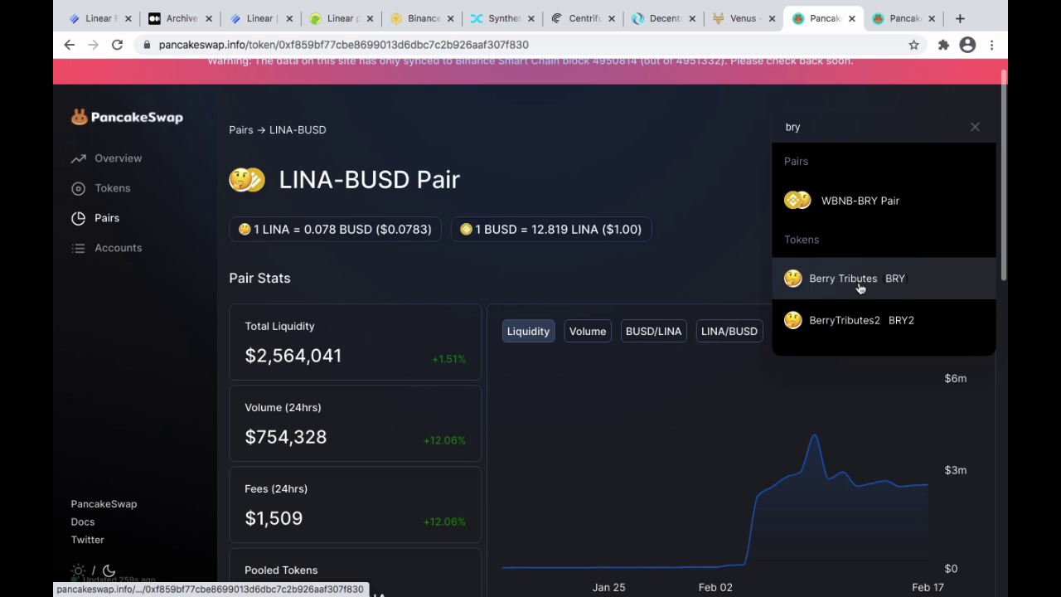
Step: Swap 150 BUSD for LINA on the exchange, confirm the transaction in the wallet and dismiss the submission notice
{"action": "left_click", "coordinate": [904, 20]}
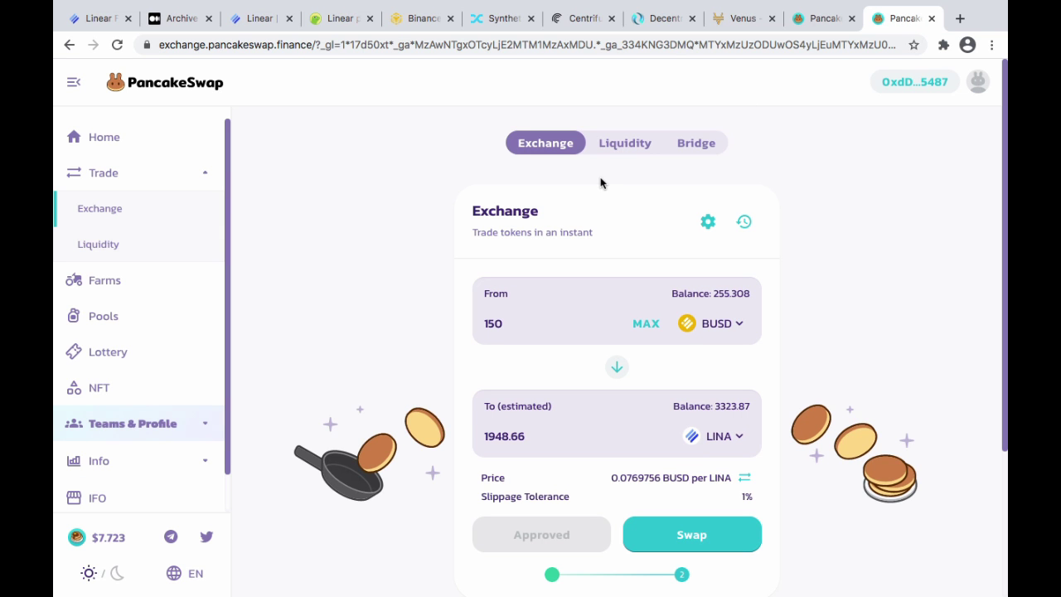
{"action": "scroll", "coordinate": [420, 284], "scroll_direction": "down", "scroll_amount": 5}
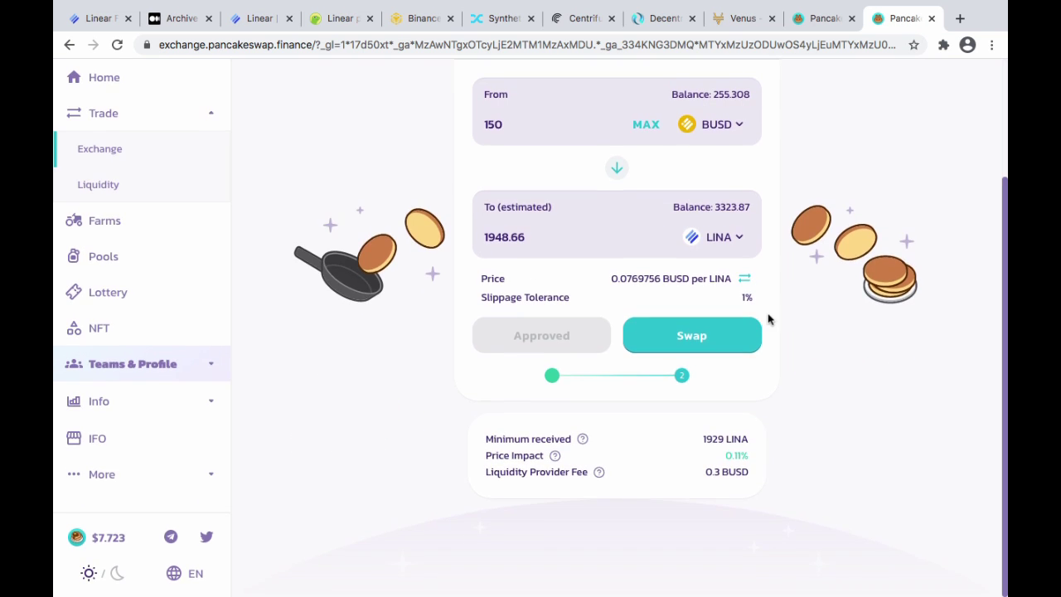
{"action": "scroll", "coordinate": [768, 318], "scroll_direction": "up", "scroll_amount": 5}
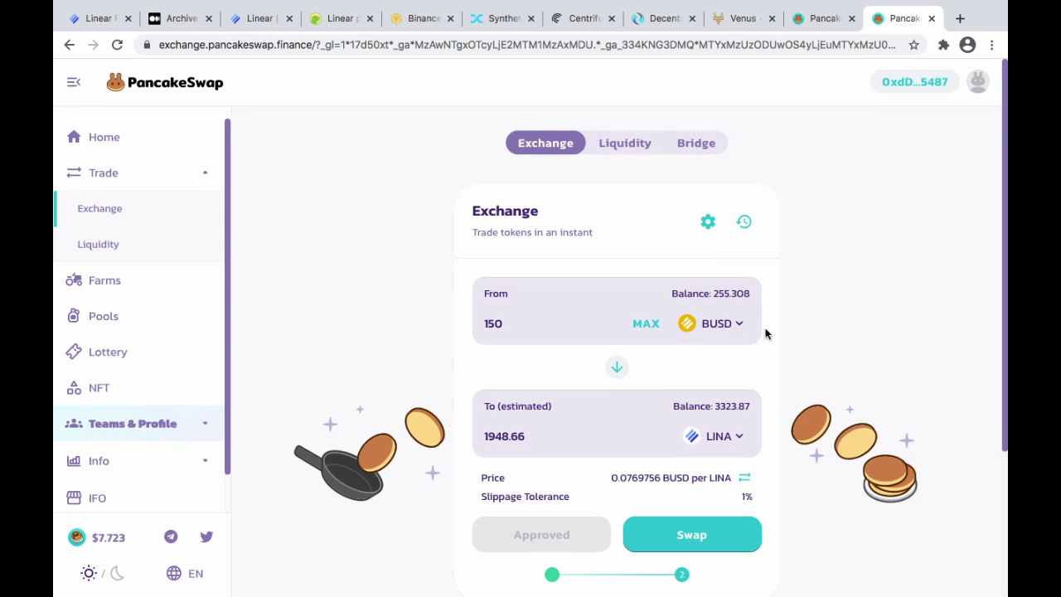
{"action": "left_click", "coordinate": [702, 535]}
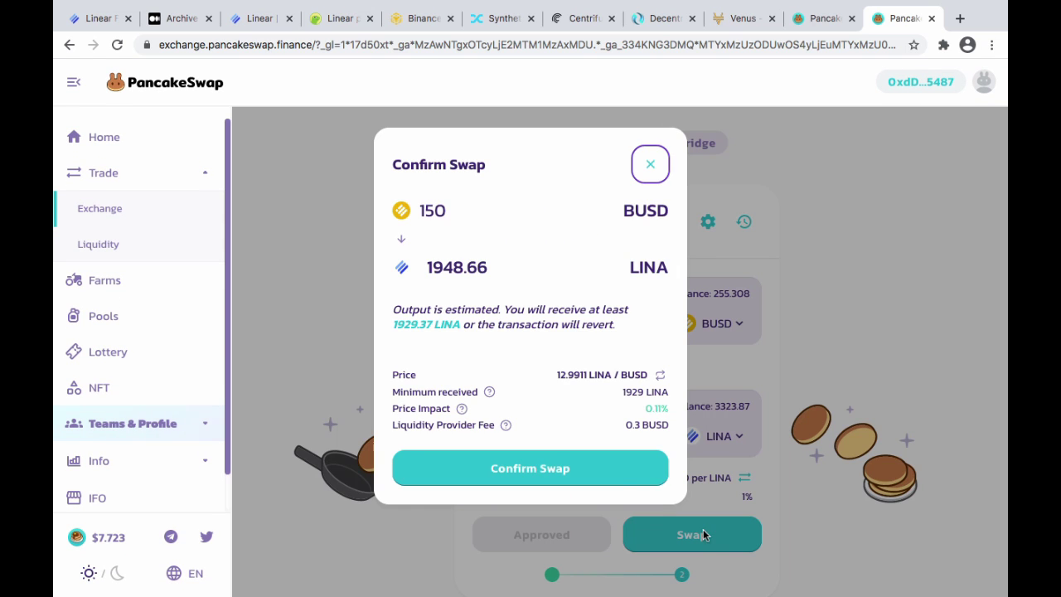
{"action": "left_click", "coordinate": [511, 469]}
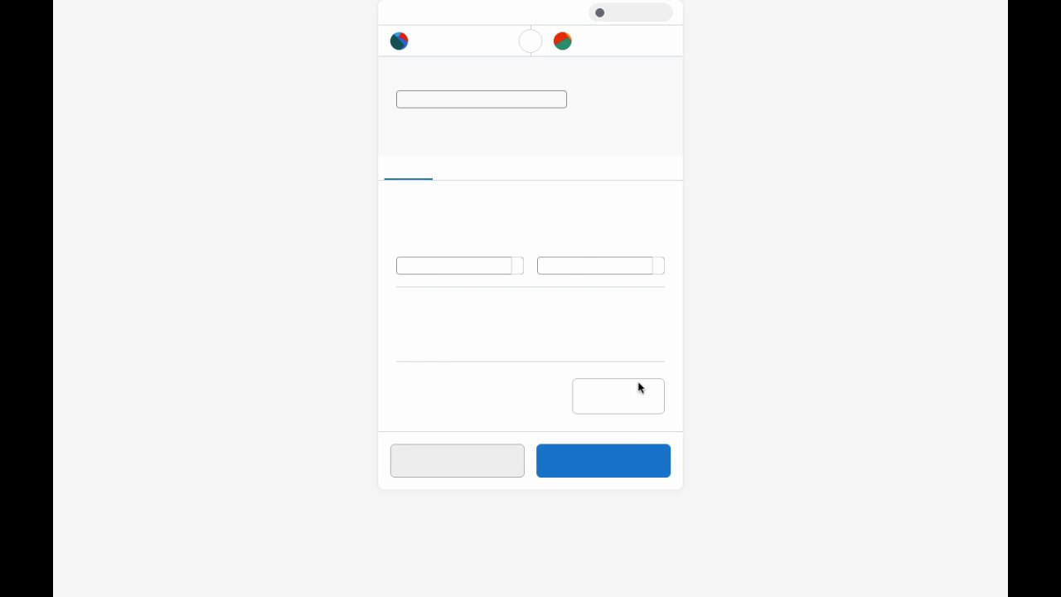
{"action": "left_click", "coordinate": [628, 463]}
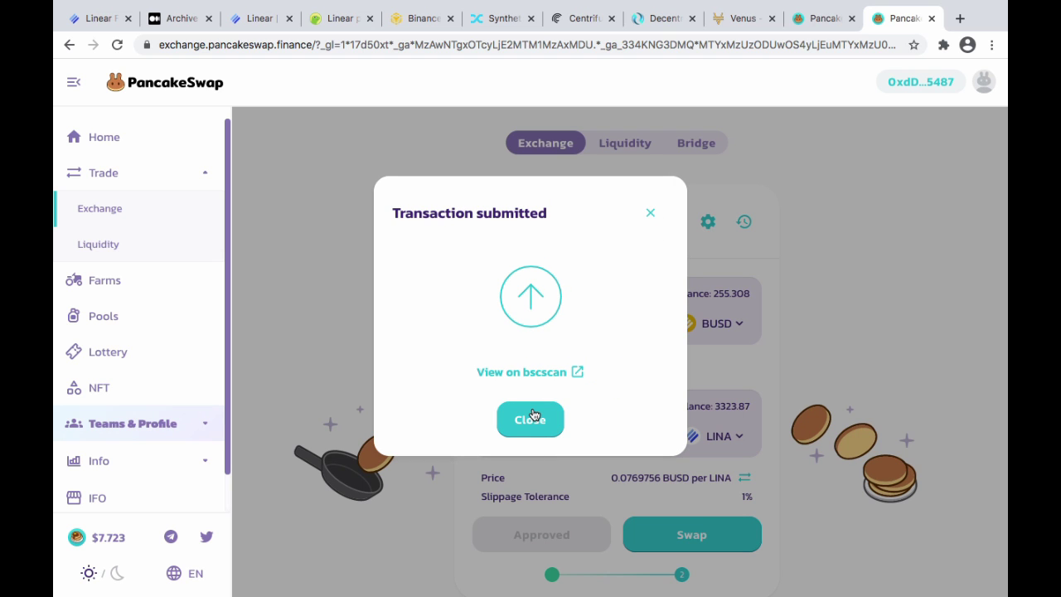
{"action": "left_click", "coordinate": [533, 417]}
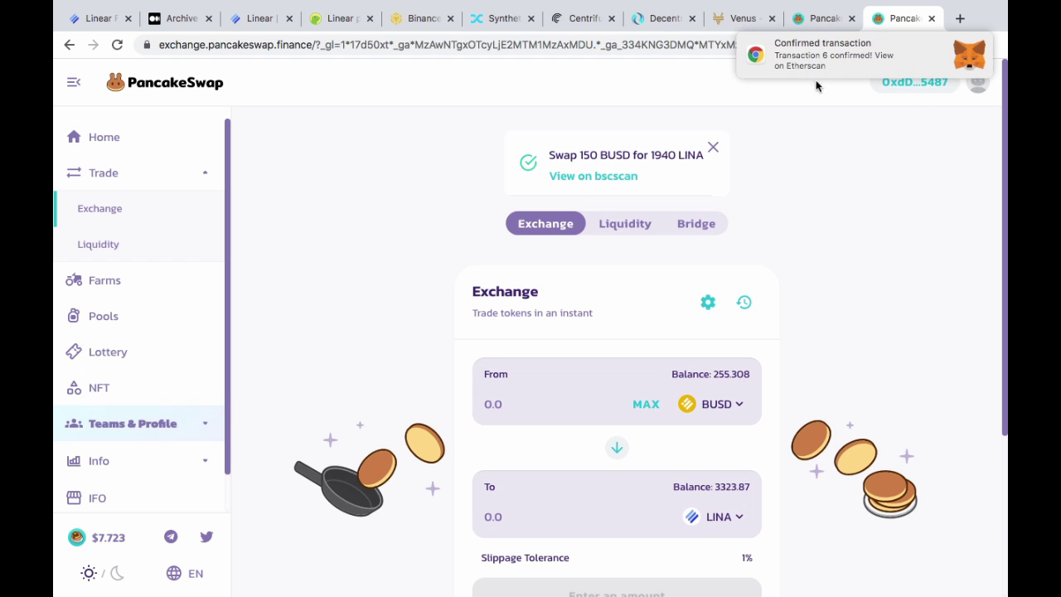
Step: Examine the Berry Tributes (BRY) token's price chart, liquidity and volume, and return to the exchange
{"action": "left_click", "coordinate": [816, 22]}
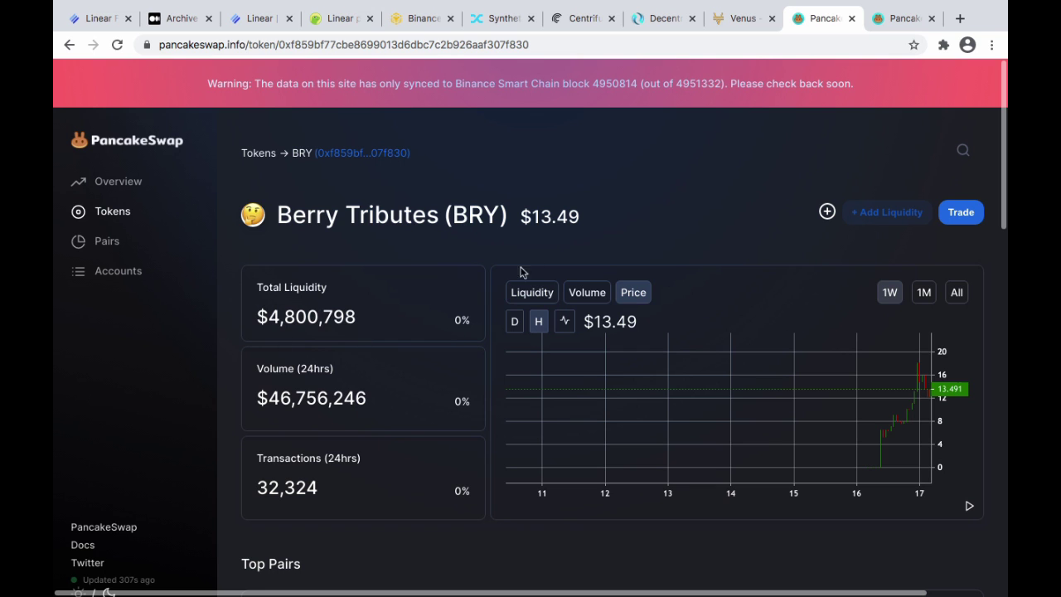
{"action": "scroll", "coordinate": [674, 209], "scroll_direction": "up", "scroll_amount": 2}
{"action": "left_click", "coordinate": [898, 20]}
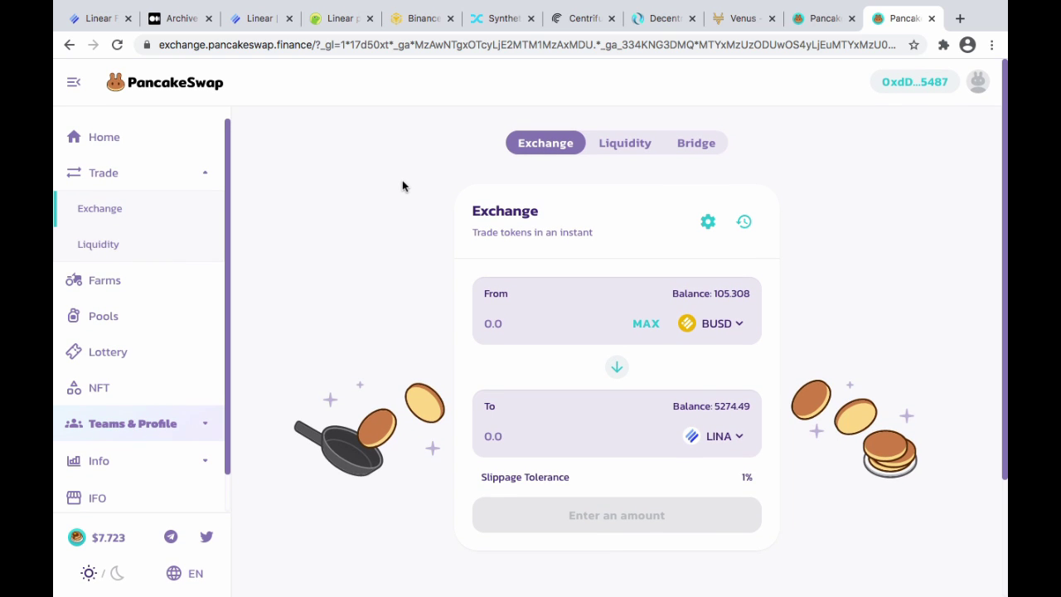
Step: Visit the Farms page and reopen the token exchange by way of the home page
{"action": "left_click", "coordinate": [137, 289]}
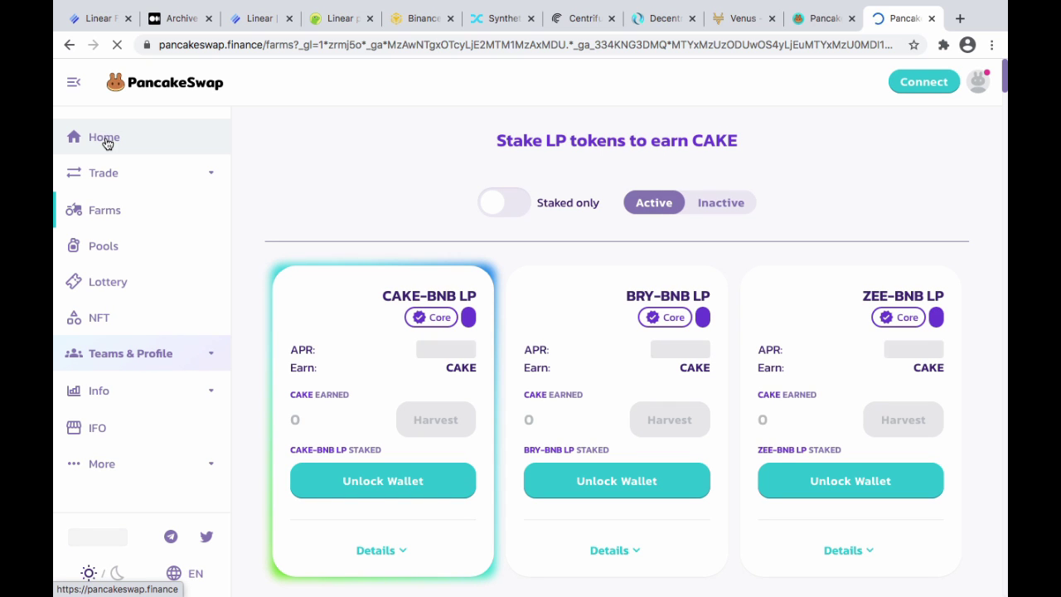
{"action": "left_click", "coordinate": [107, 141]}
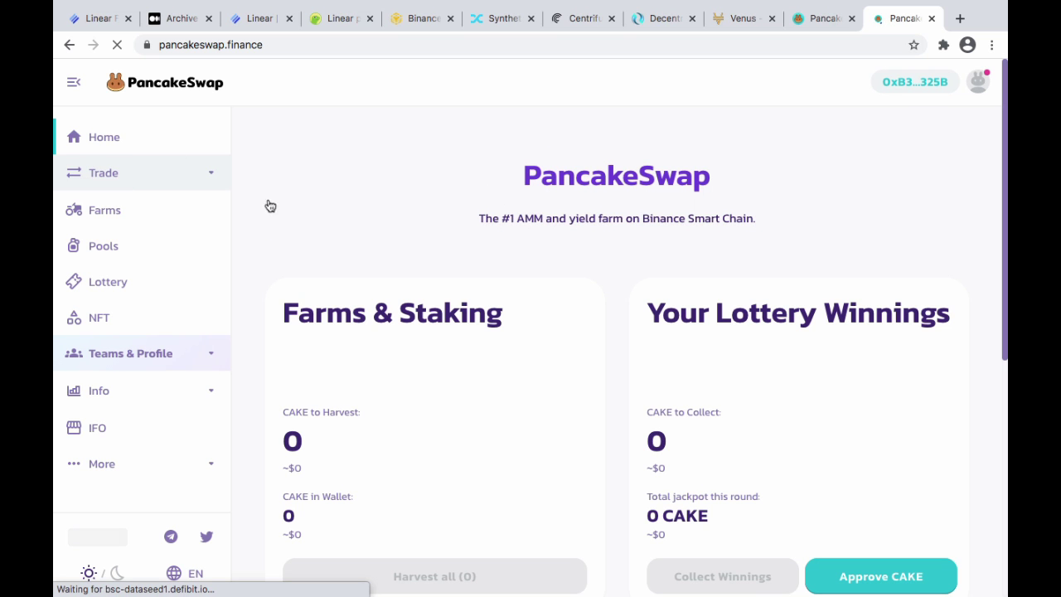
{"action": "left_click", "coordinate": [115, 174]}
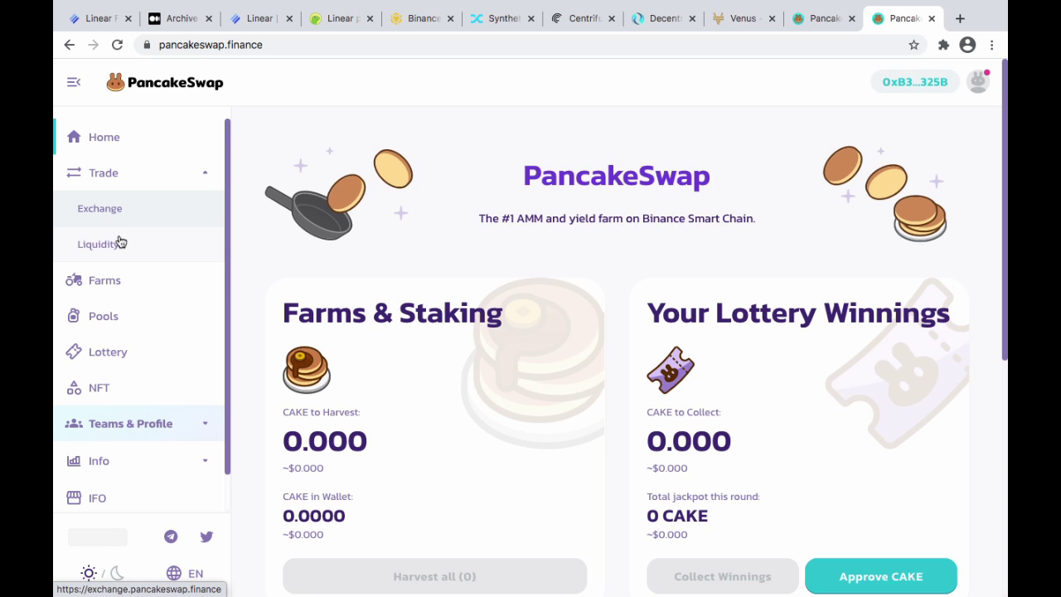
{"action": "left_click", "coordinate": [119, 242]}
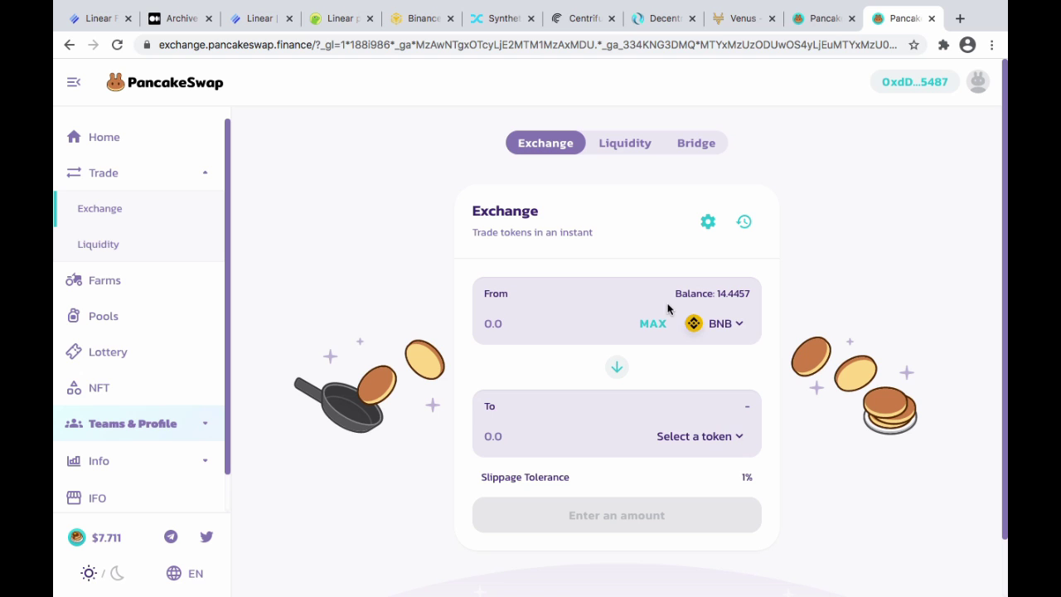
Step: Set up a swap from BNB to CAKE with an input amount of 1 BNB
{"action": "left_click", "coordinate": [743, 437]}
{"action": "left_click", "coordinate": [504, 170]}
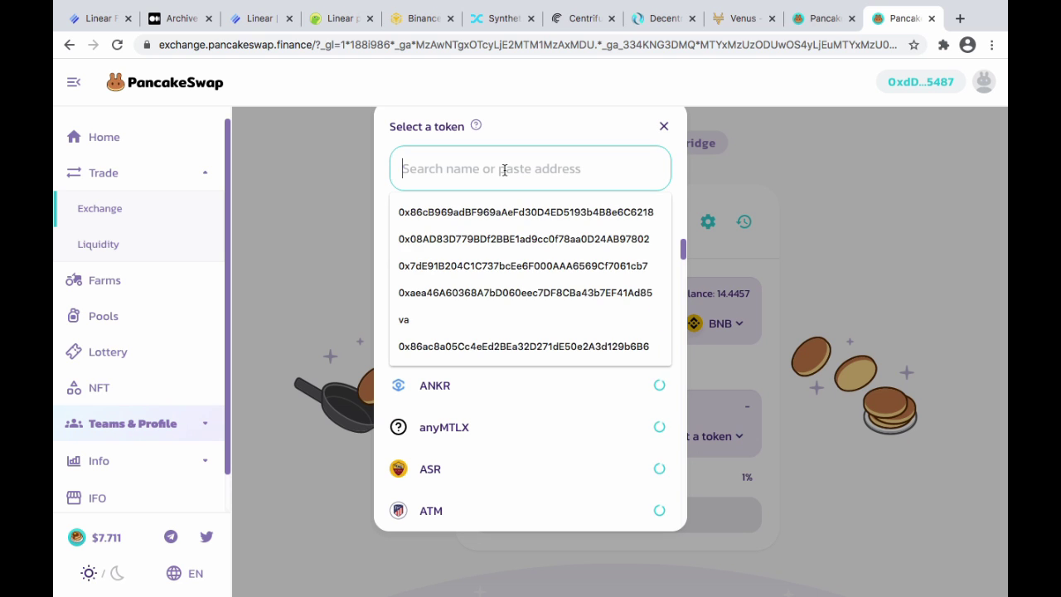
{"action": "type", "text": "cake"}
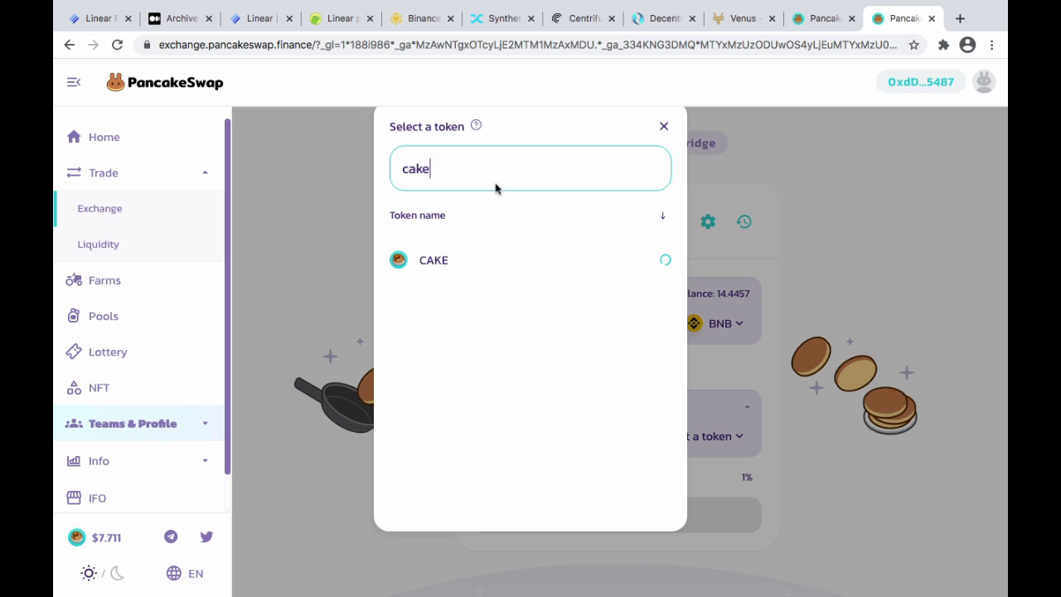
{"action": "left_click", "coordinate": [446, 262]}
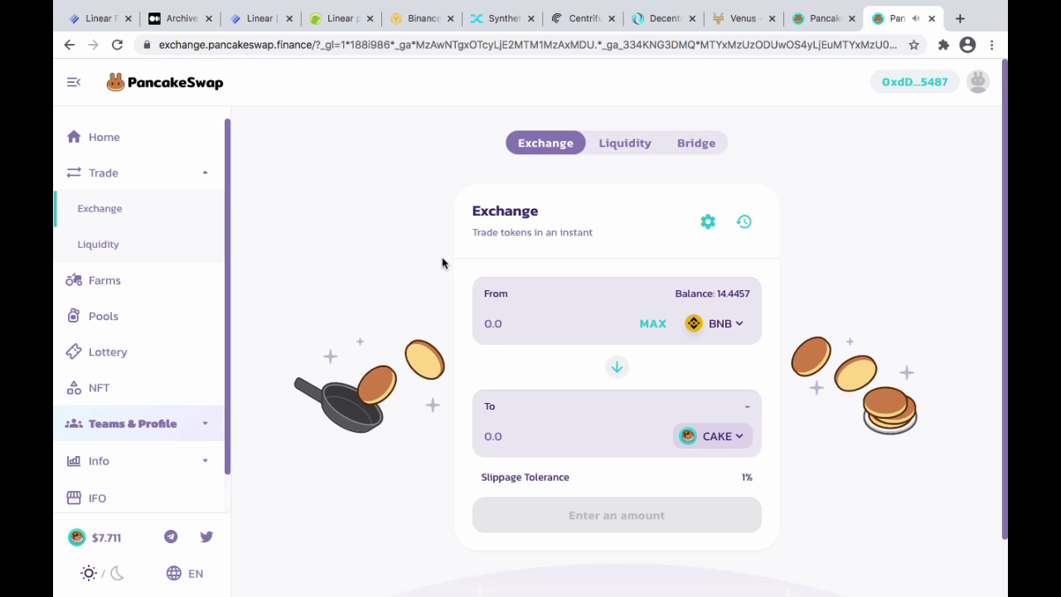
{"action": "left_click", "coordinate": [506, 320]}
{"action": "type", "text": "1"}
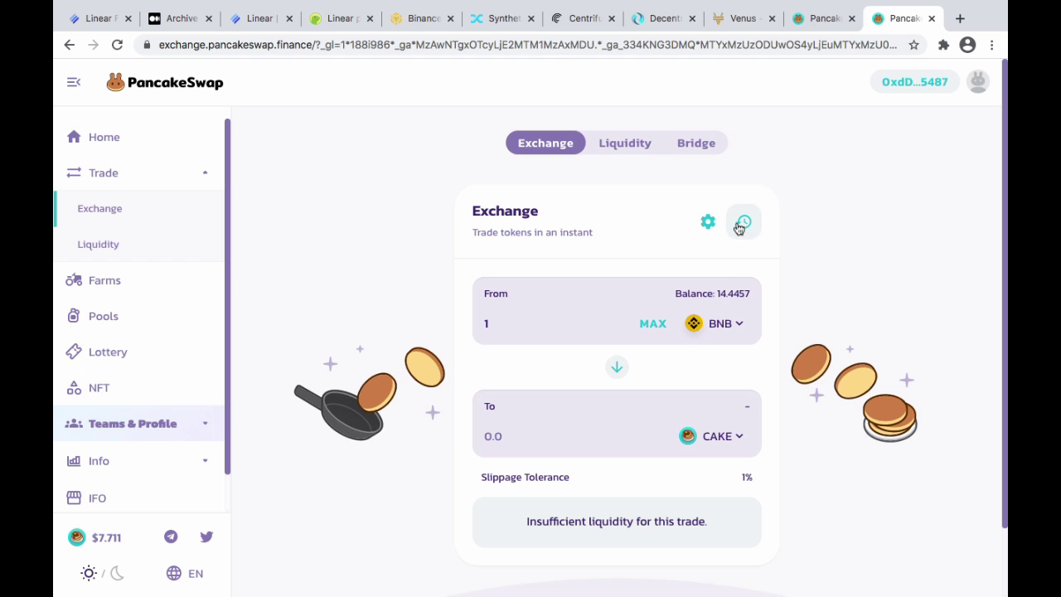
Step: Set the slippage tolerance to 0.5% for the BNB to CAKE swap
{"action": "left_click", "coordinate": [709, 223]}
{"action": "left_click", "coordinate": [436, 338]}
{"action": "left_click", "coordinate": [696, 241]}
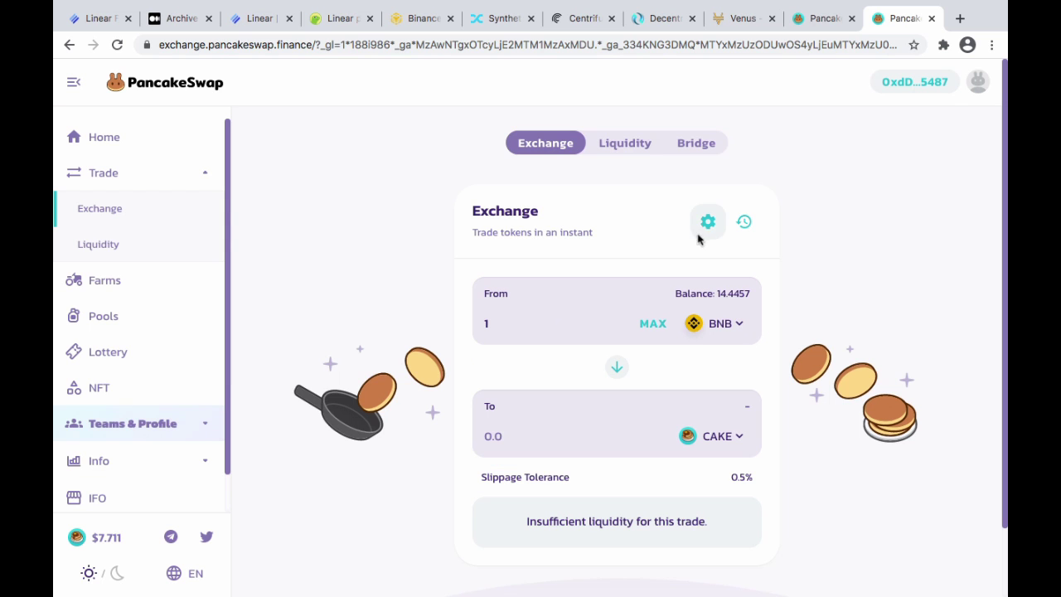
{"action": "scroll", "coordinate": [465, 286], "scroll_direction": "down", "scroll_amount": 1}
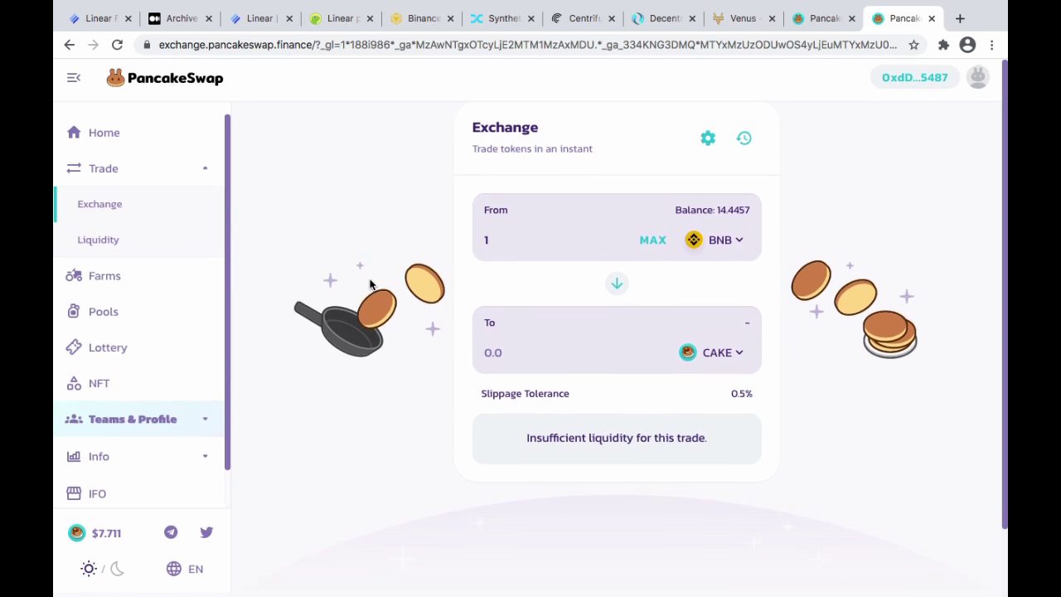
{"action": "left_click", "coordinate": [537, 250]}
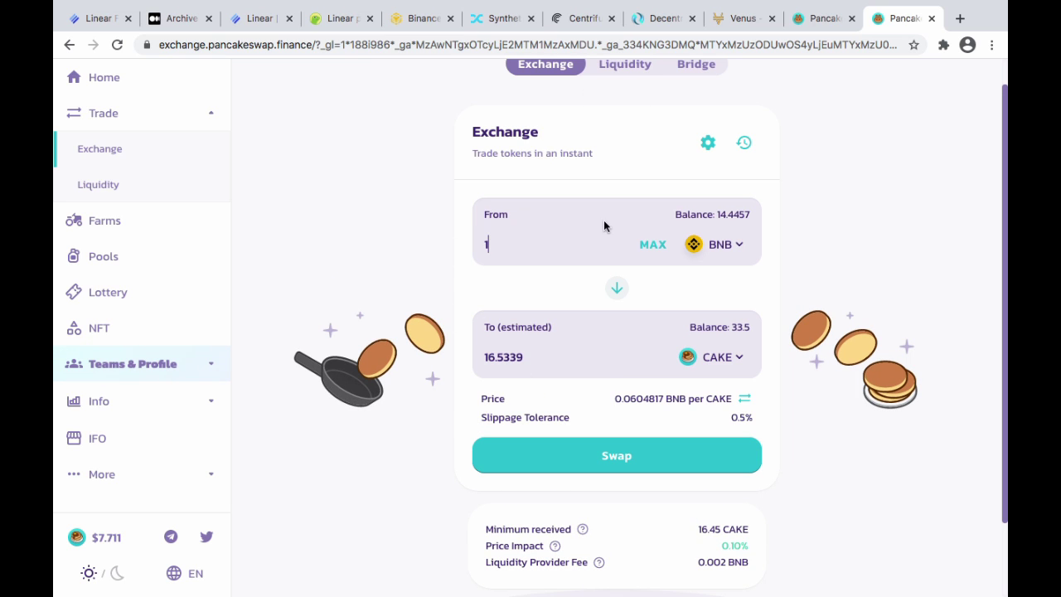
Step: Swap 1 BNB for CAKE, confirm the transaction in the wallet and dismiss the submission notice
{"action": "left_click", "coordinate": [626, 464]}
{"action": "left_click", "coordinate": [531, 469]}
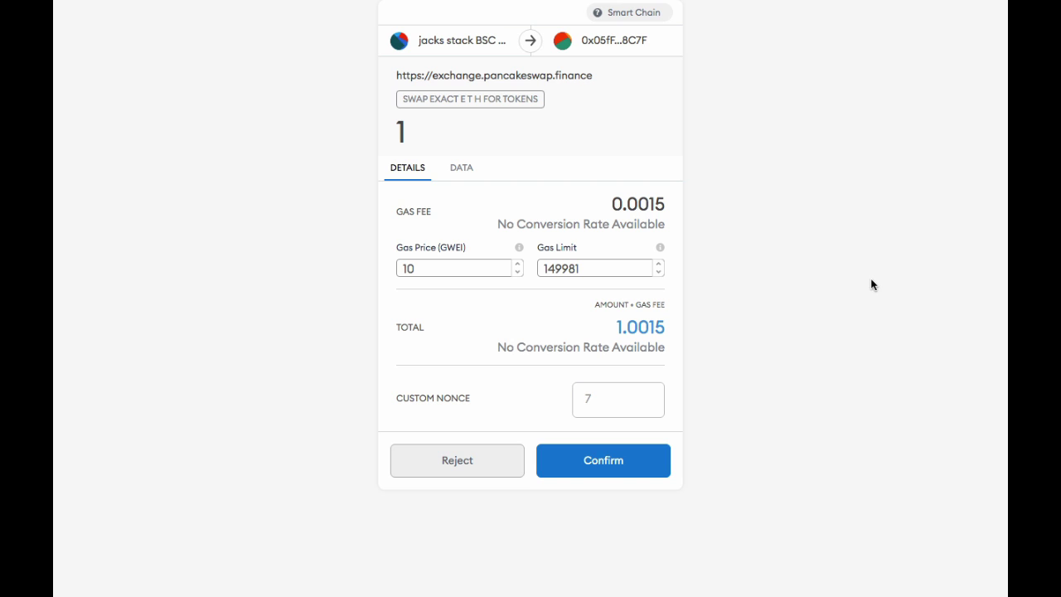
{"action": "left_click", "coordinate": [610, 461]}
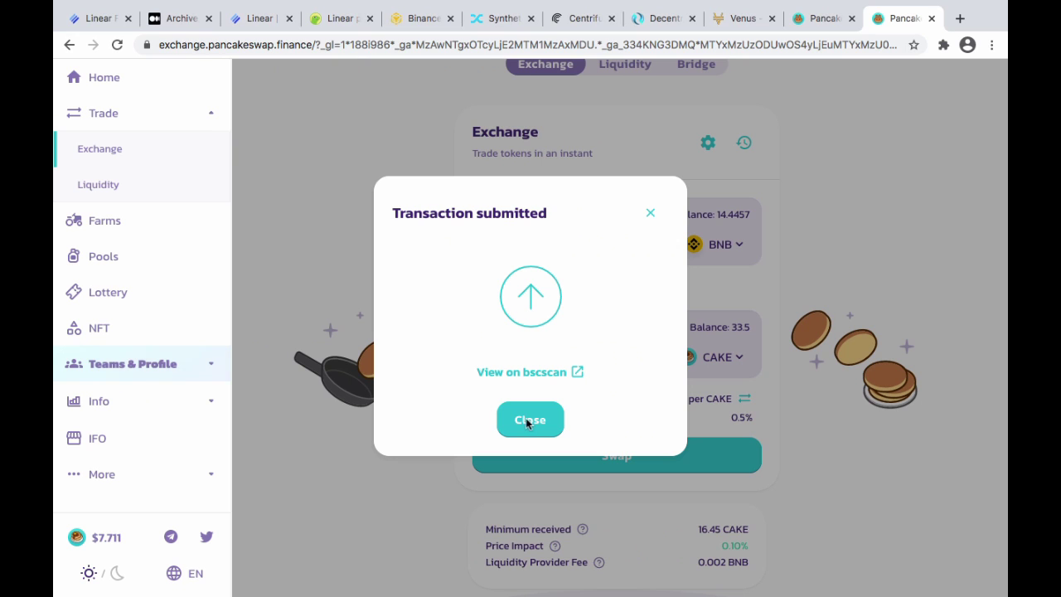
{"action": "left_click", "coordinate": [529, 420]}
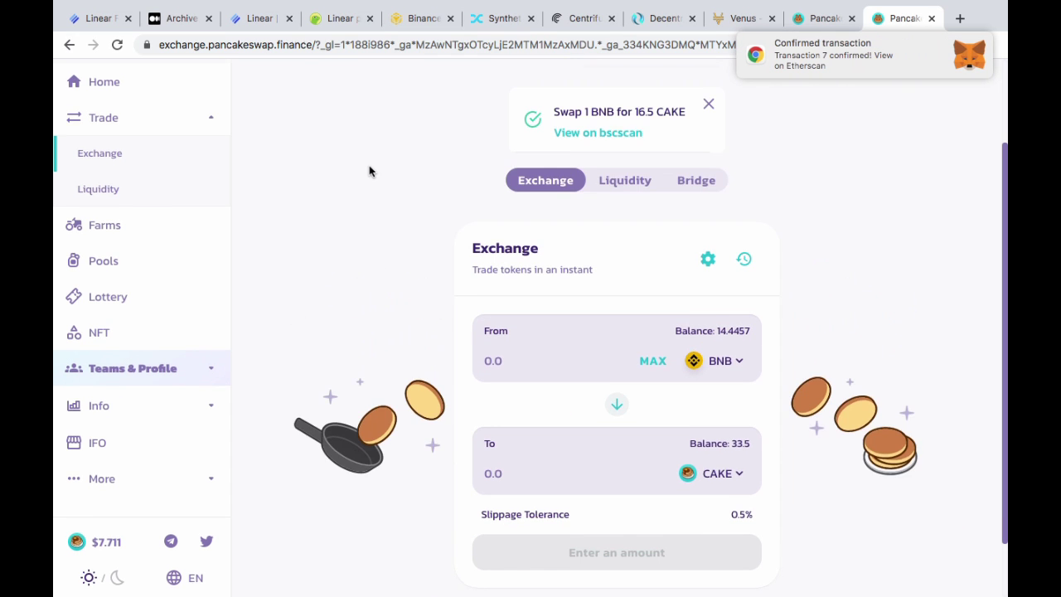
Step: Open the Liquidity section and start adding liquidity to a pool
{"action": "scroll", "coordinate": [636, 179], "scroll_direction": "up", "scroll_amount": 2}
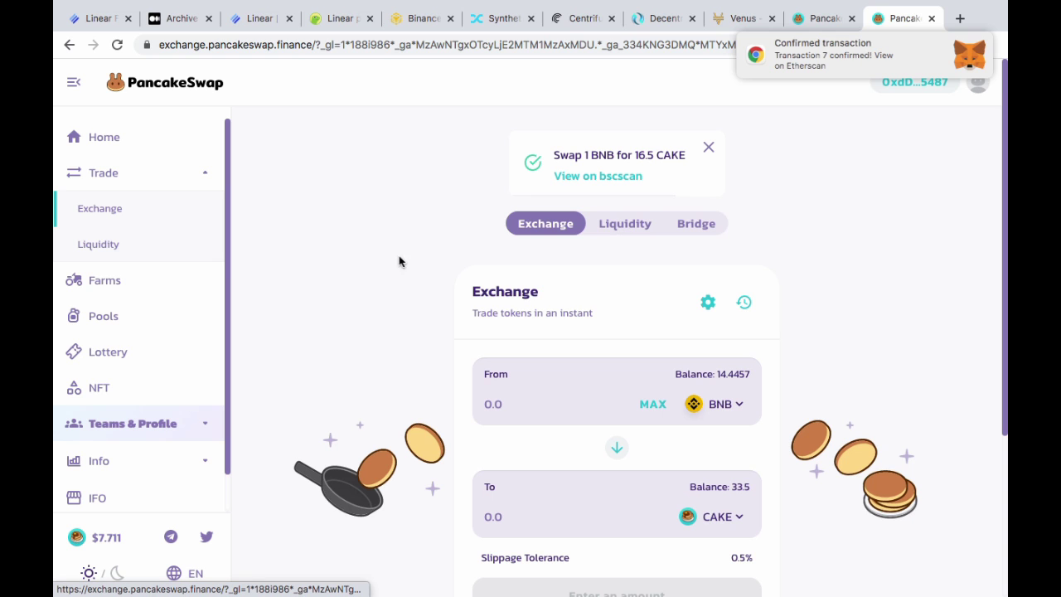
{"action": "left_click", "coordinate": [618, 225]}
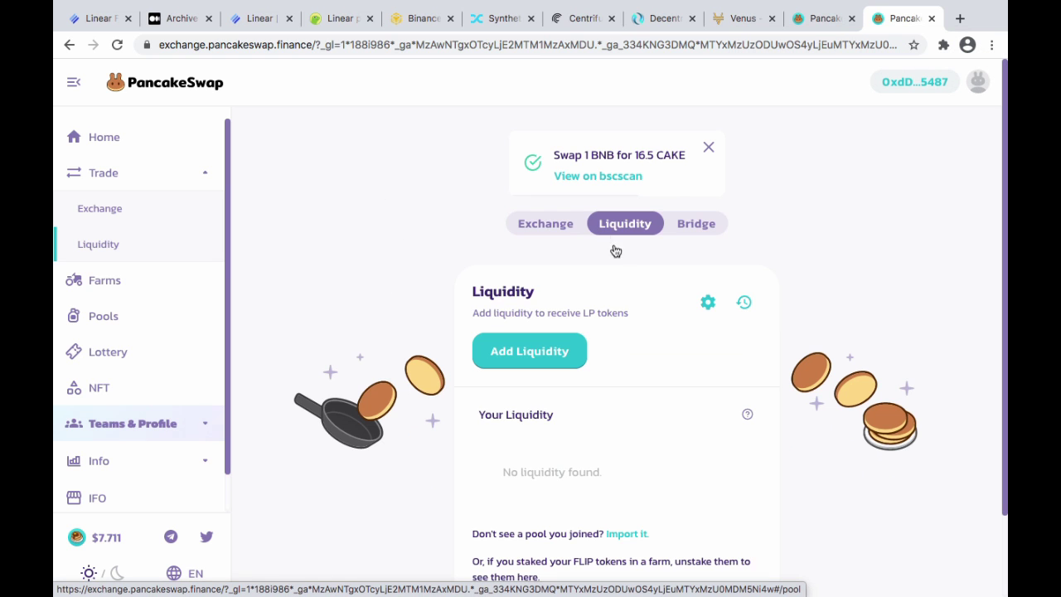
{"action": "left_click", "coordinate": [535, 354]}
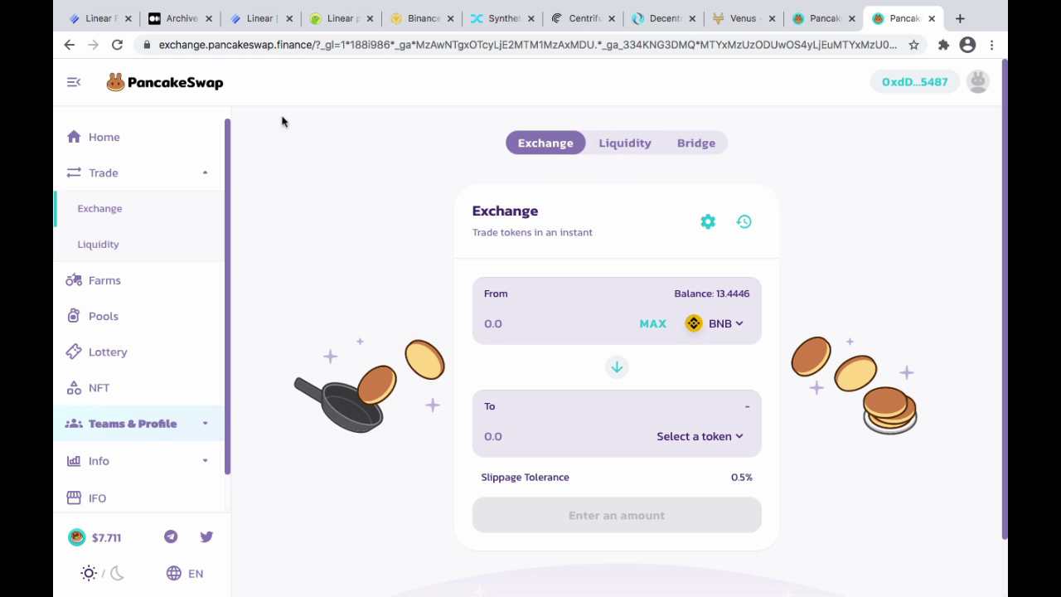
Step: Go to BakerySwap's earning page at bakeryswap.org/#/bakery and look over the hot pools and their deposit and reward tokens
{"action": "scroll", "coordinate": [388, 178], "scroll_direction": "up", "scroll_amount": 2}
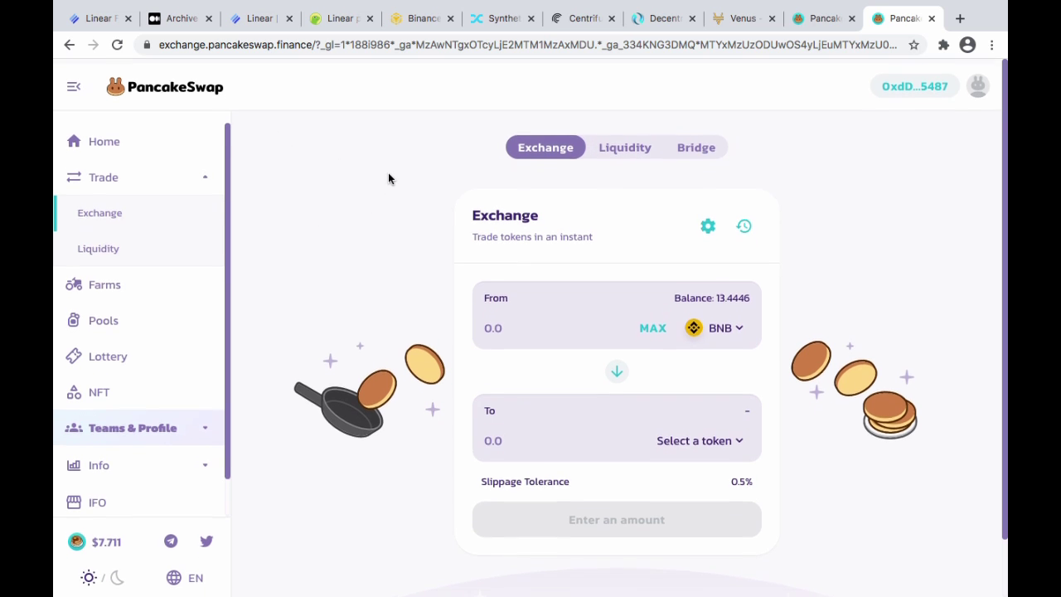
{"action": "left_click", "coordinate": [402, 46]}
{"action": "type", "text": "b"}
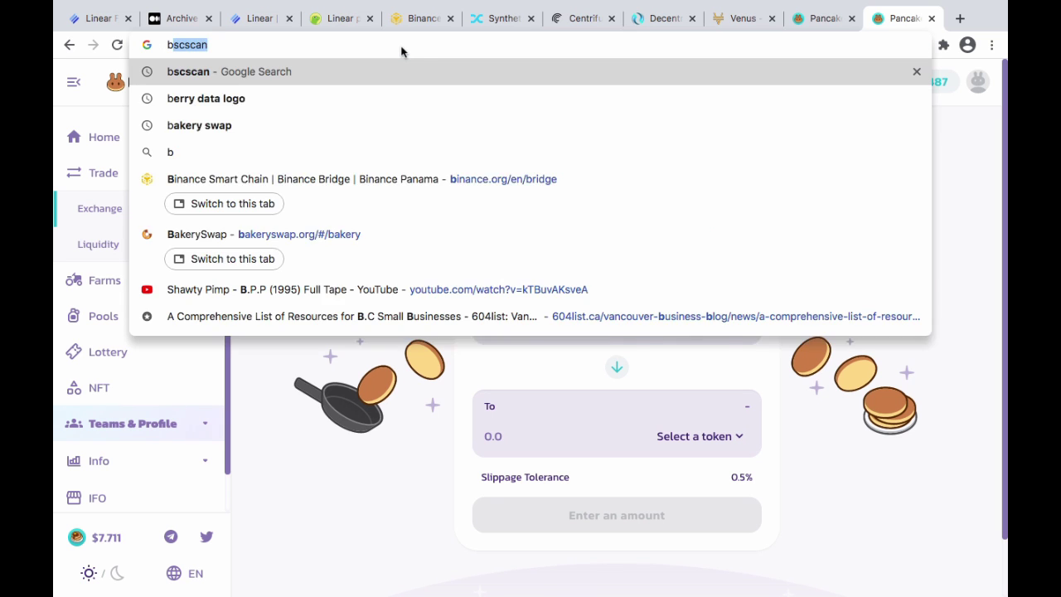
{"action": "type", "text": "akery swap"}
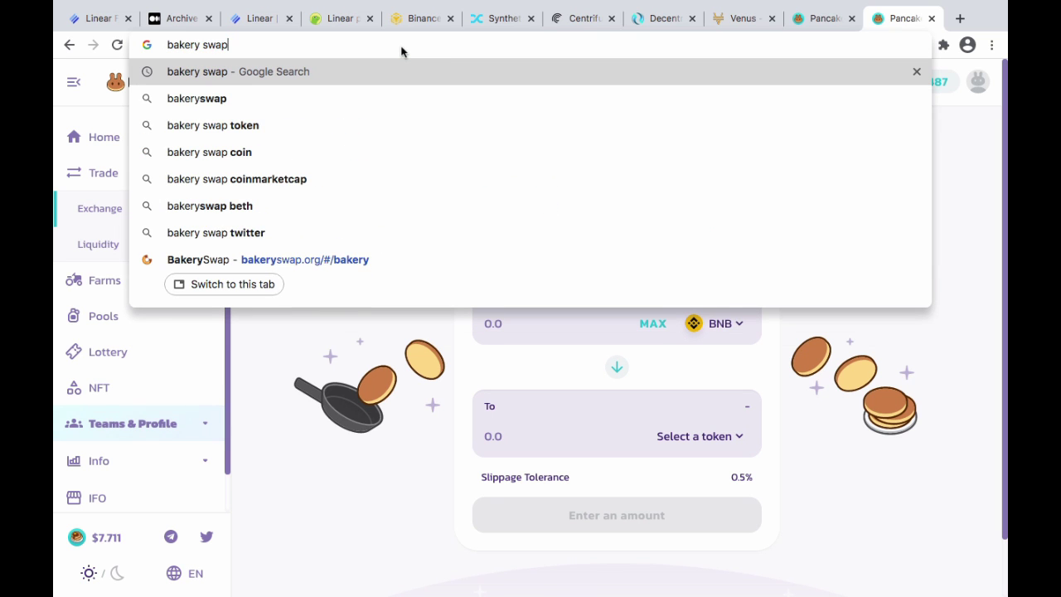
{"action": "left_click", "coordinate": [344, 261]}
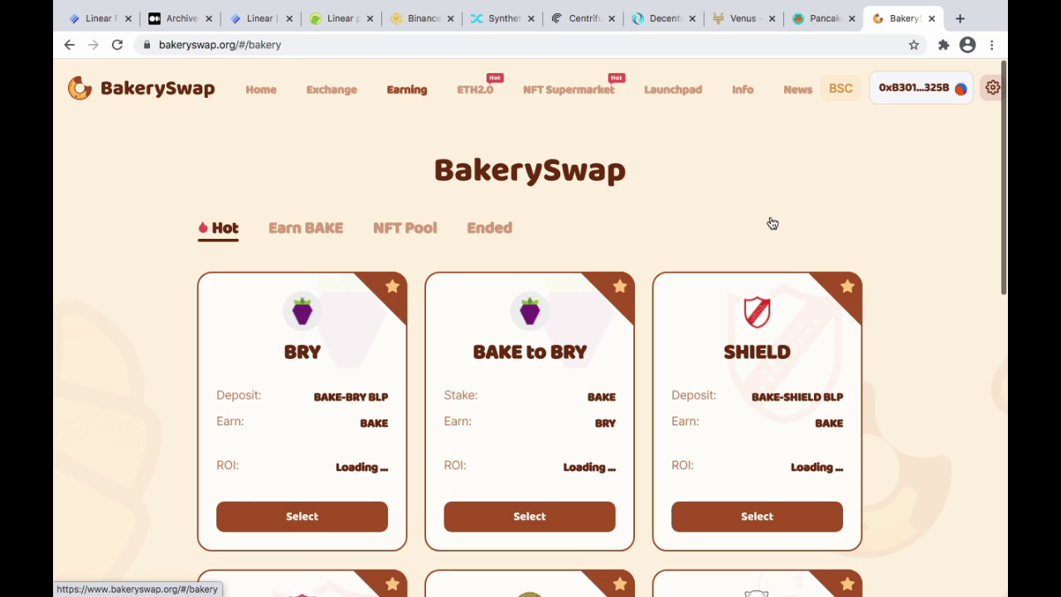
{"action": "scroll", "coordinate": [902, 340], "scroll_direction": "down", "scroll_amount": 6}
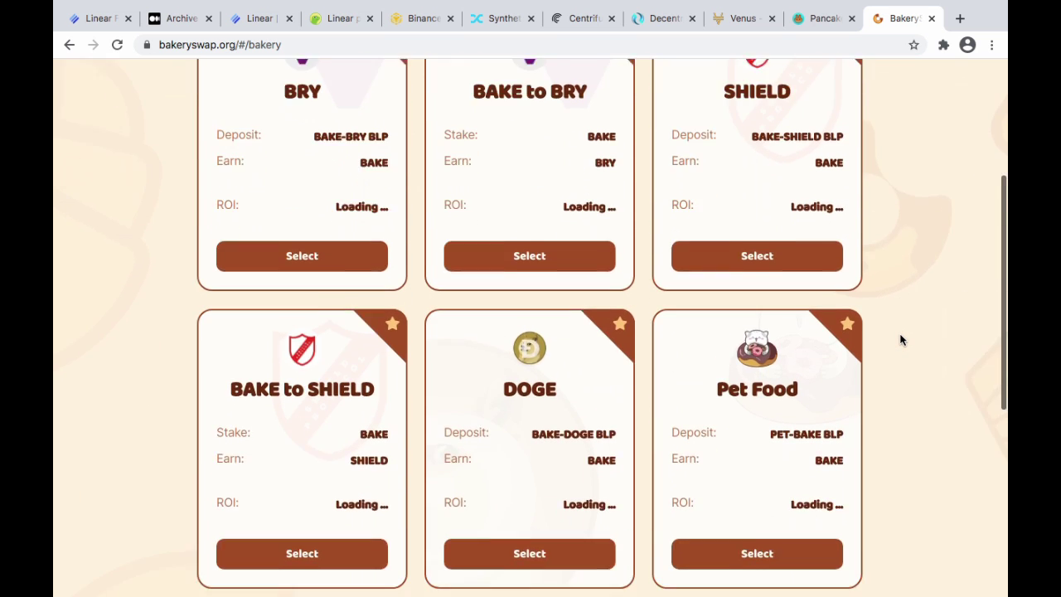
{"action": "scroll", "coordinate": [902, 340], "scroll_direction": "down", "scroll_amount": 2}
{"action": "scroll", "coordinate": [901, 339], "scroll_direction": "up", "scroll_amount": 8}
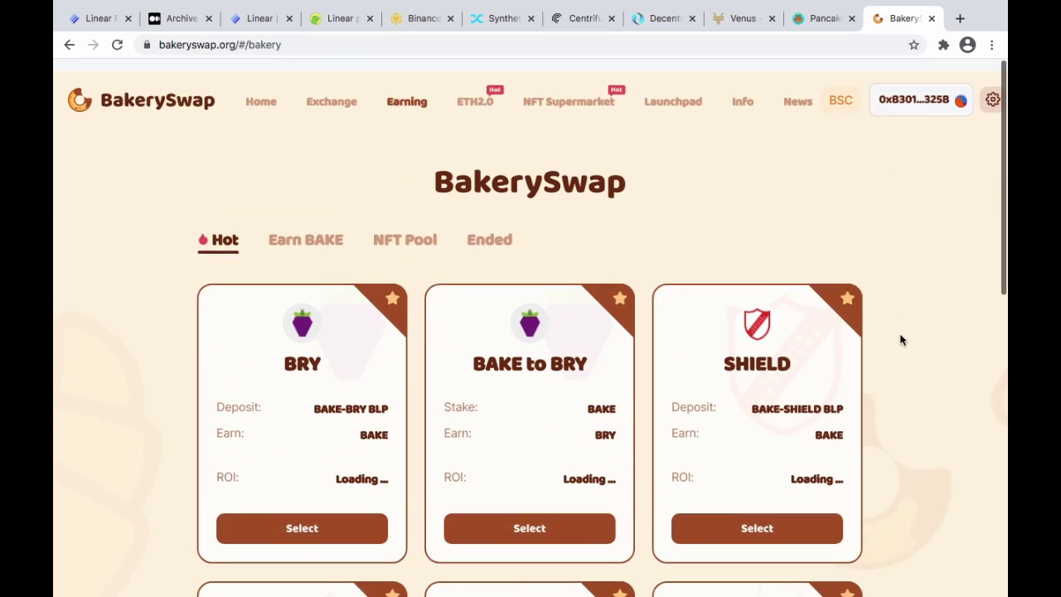
Step: Look over the pools in BakerySwap's Earn BAKE and NFT Pool categories, including their deposit tokens, rewards and ROI
{"action": "left_click", "coordinate": [286, 227]}
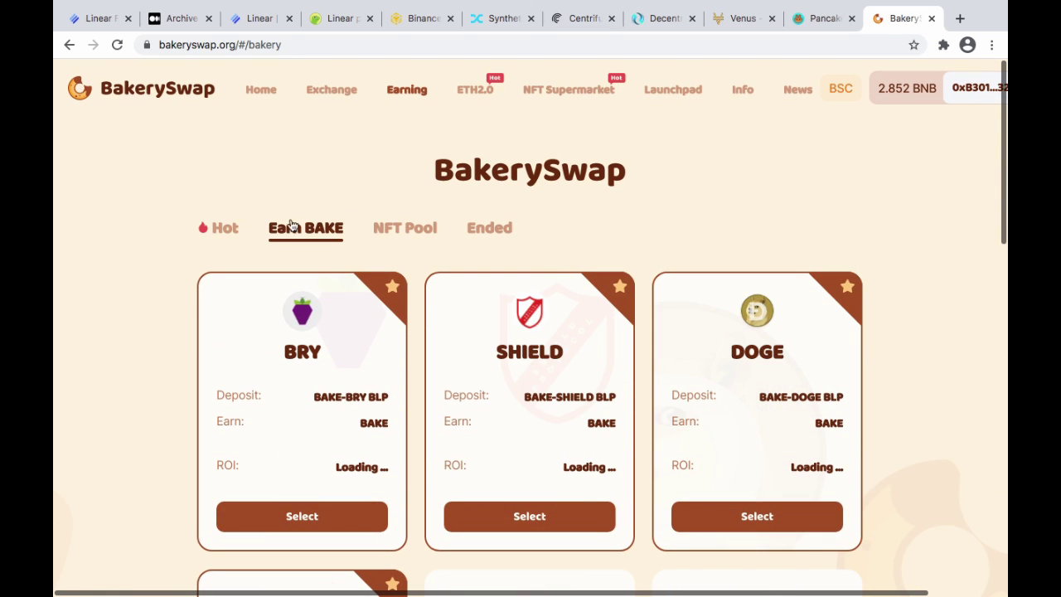
{"action": "scroll", "coordinate": [961, 379], "scroll_direction": "down", "scroll_amount": 7}
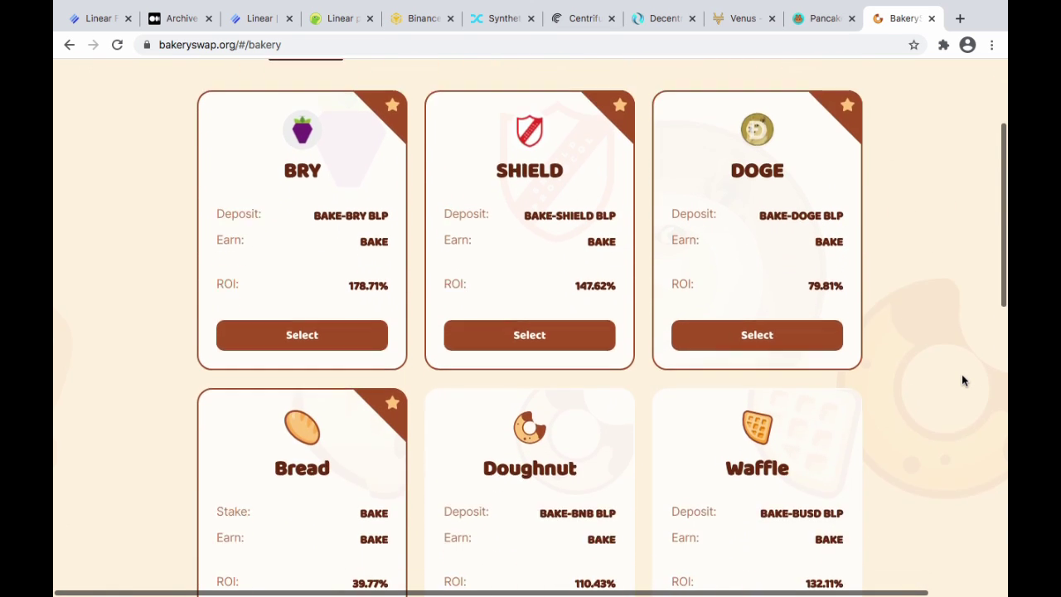
{"action": "scroll", "coordinate": [962, 380], "scroll_direction": "down", "scroll_amount": 2}
{"action": "scroll", "coordinate": [962, 380], "scroll_direction": "up", "scroll_amount": 10}
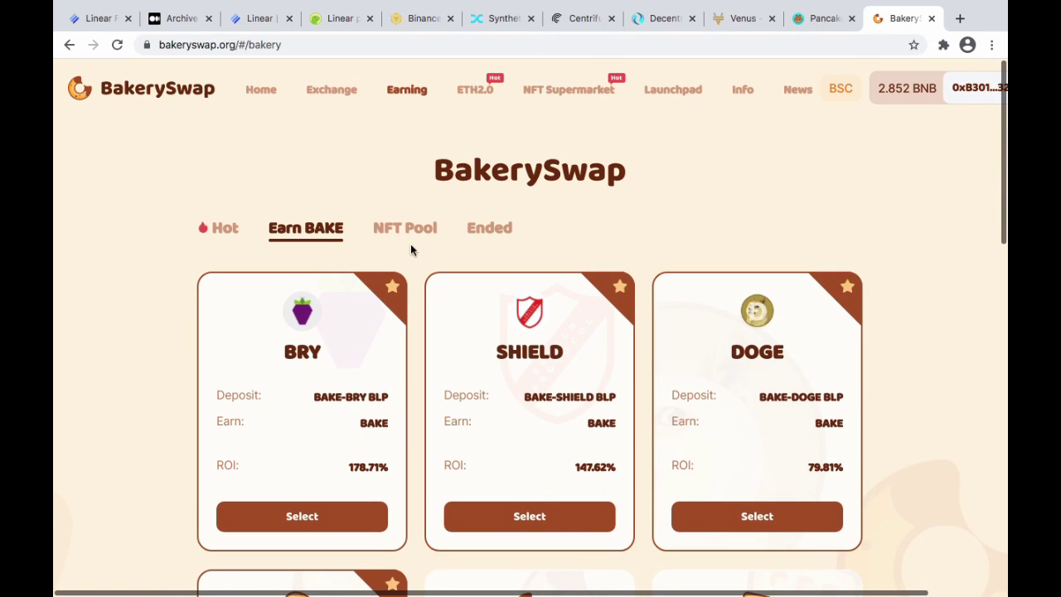
{"action": "left_click", "coordinate": [408, 237]}
{"action": "scroll", "coordinate": [838, 298], "scroll_direction": "down", "scroll_amount": 2}
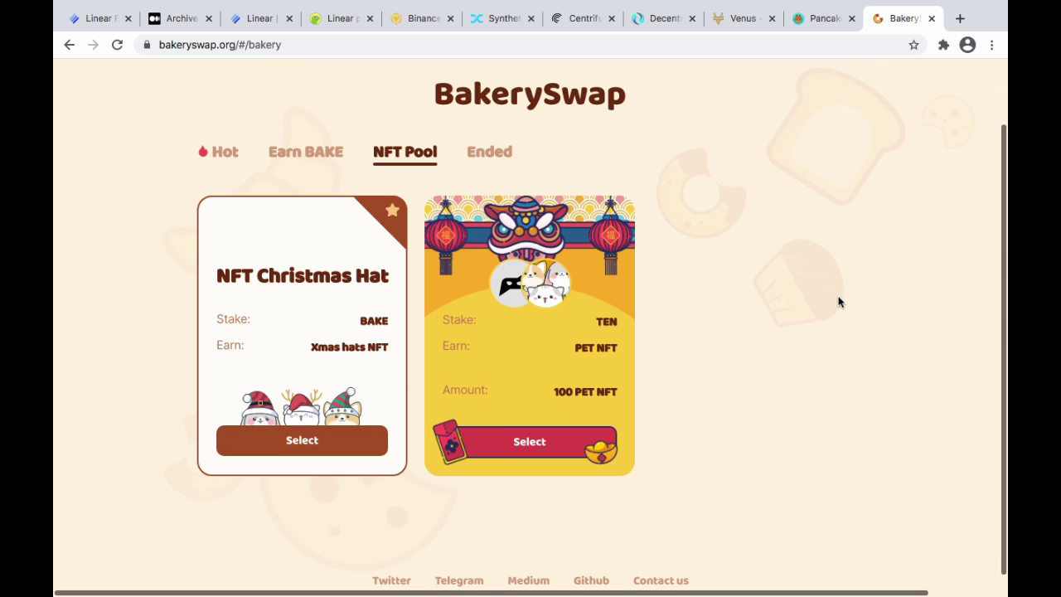
{"action": "scroll", "coordinate": [838, 299], "scroll_direction": "up", "scroll_amount": 2}
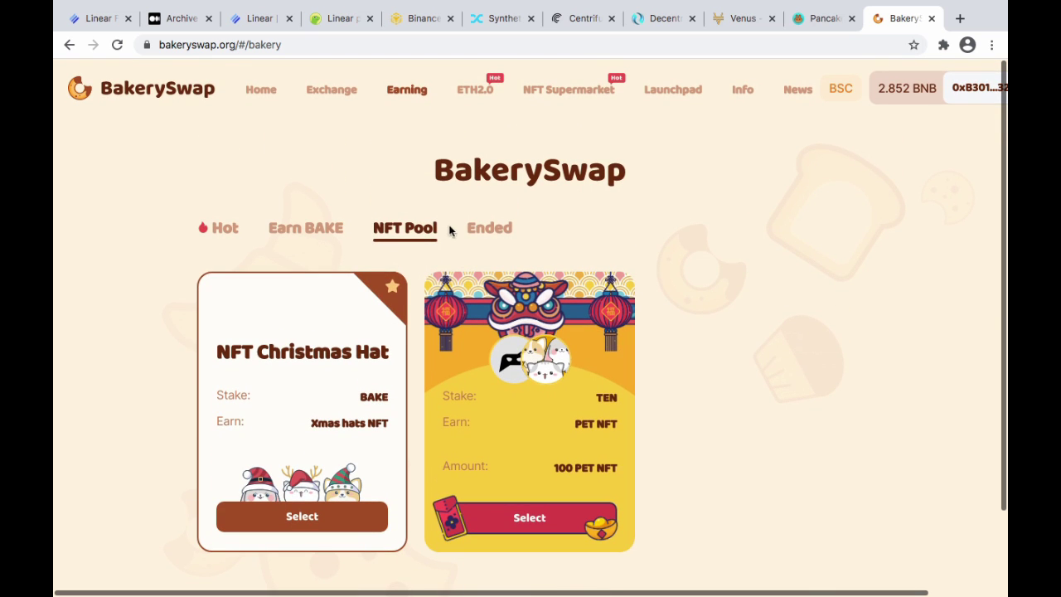
Step: Open BakerySwap's Launchpad and look over the listed IDO projects with their amounts and dates
{"action": "left_click", "coordinate": [670, 96]}
{"action": "scroll", "coordinate": [813, 226], "scroll_direction": "down", "scroll_amount": 5}
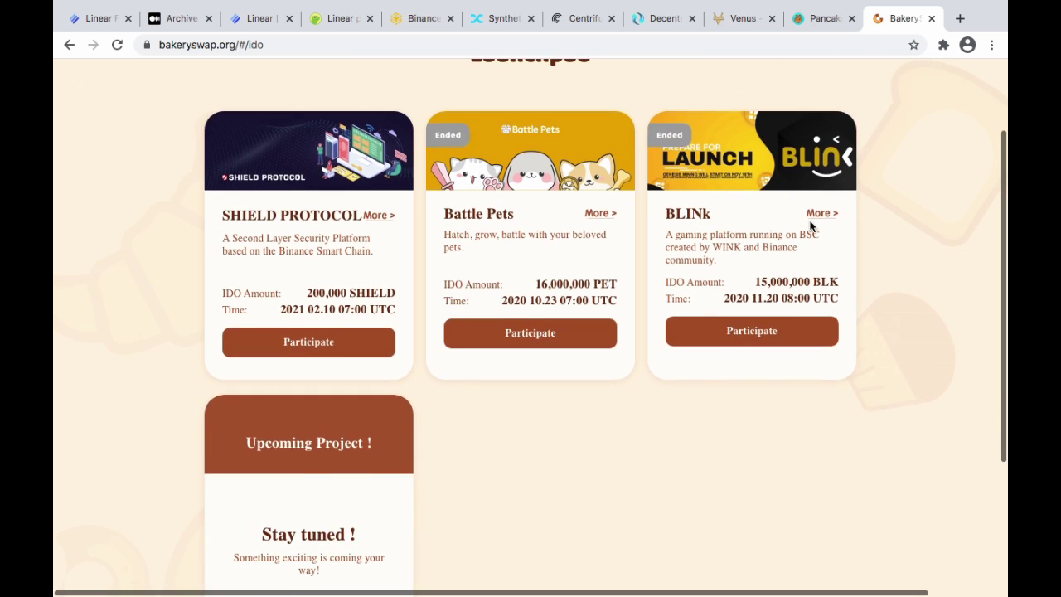
{"action": "scroll", "coordinate": [812, 226], "scroll_direction": "up", "scroll_amount": 5}
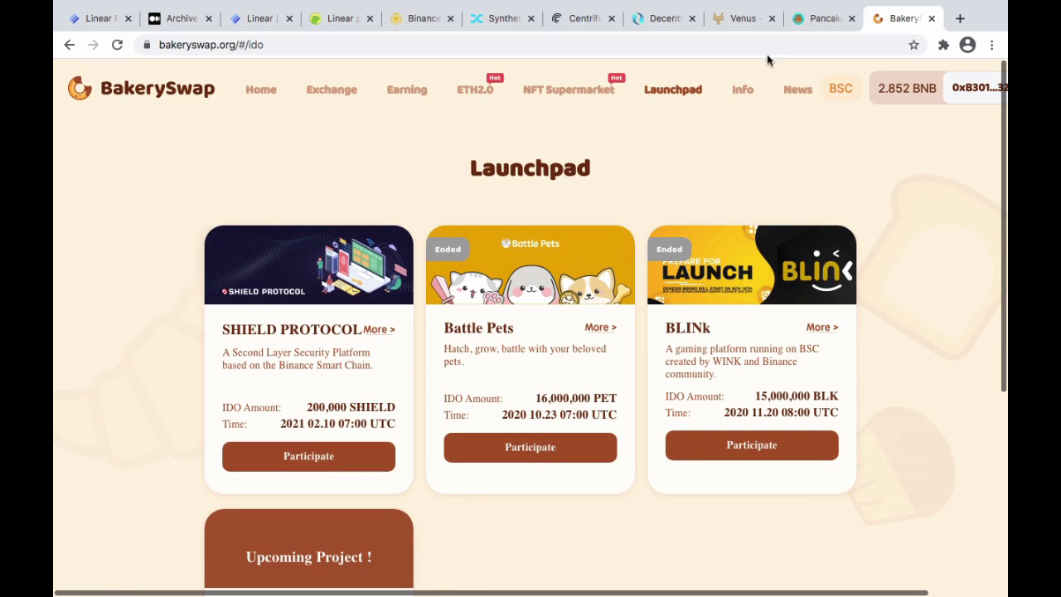
Step: Search the web for "autofarm bsc" and open the autofarm.network site from the results
{"action": "left_click", "coordinate": [766, 48]}
{"action": "type", "text": "au"}
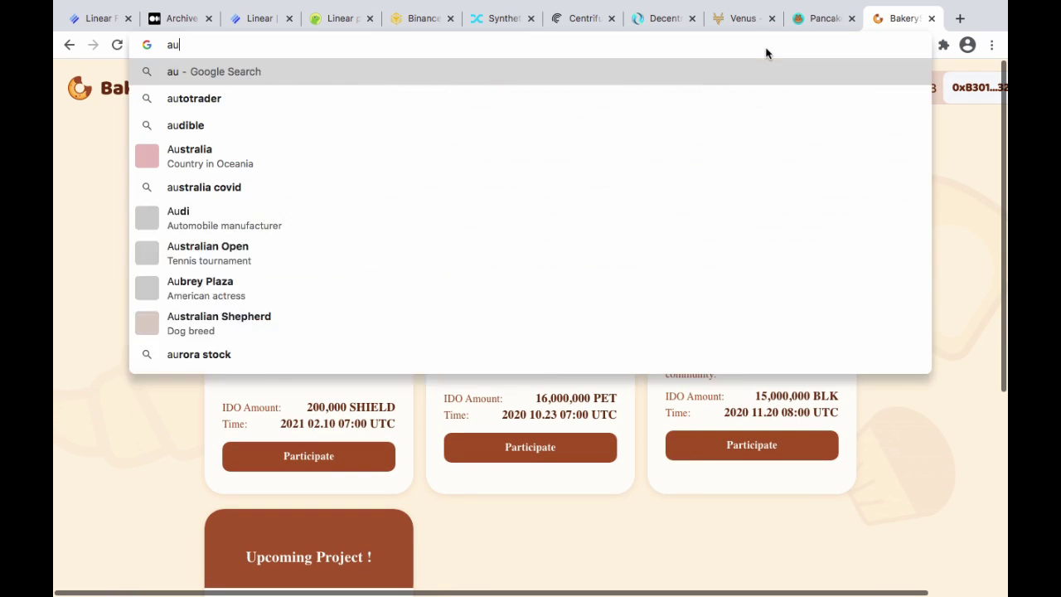
{"action": "type", "text": "tofarm"}
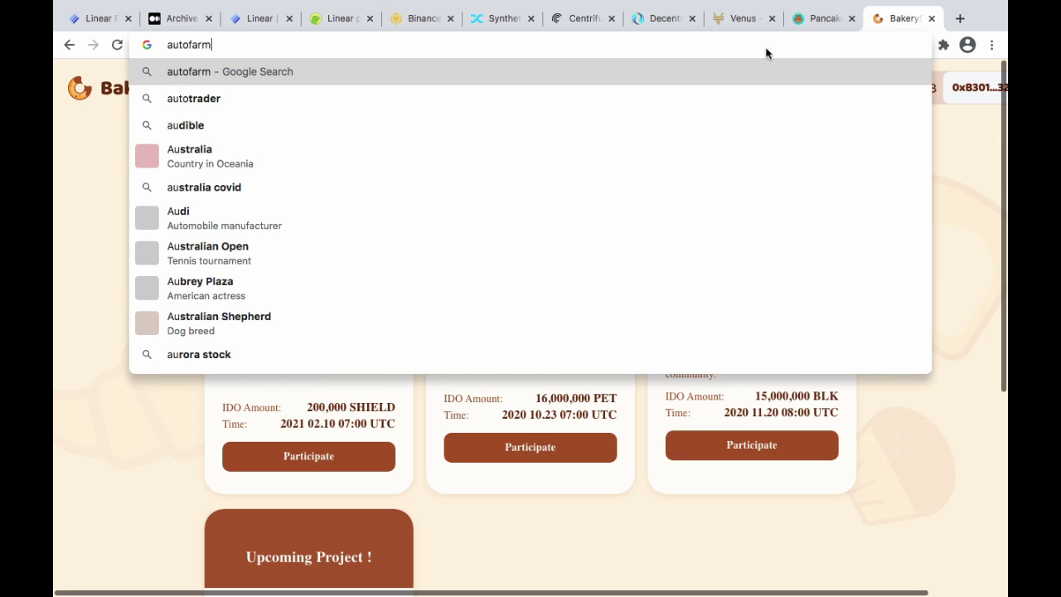
{"action": "type", "text": " bsc"}
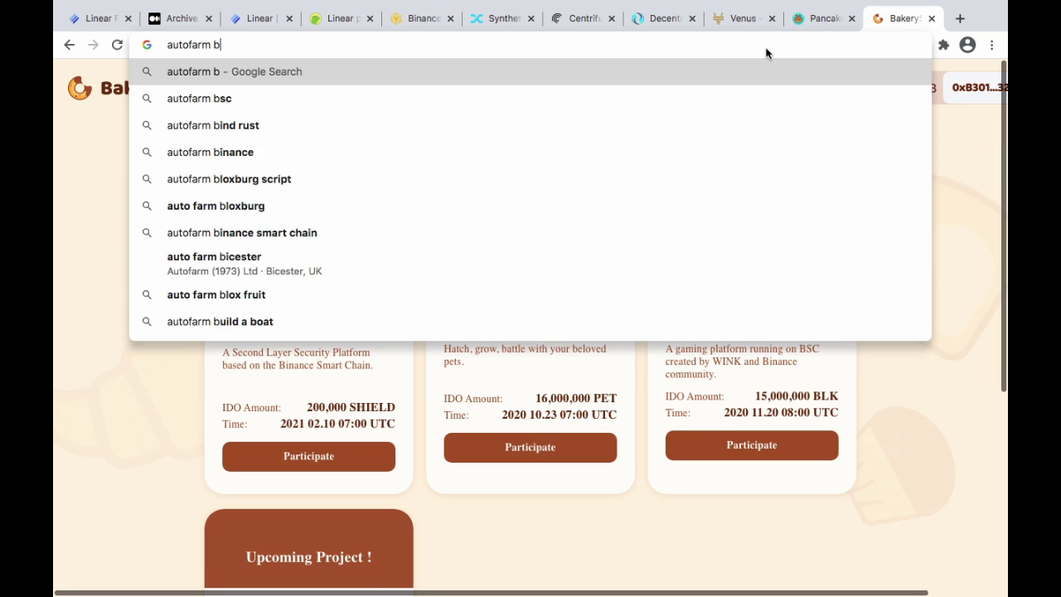
{"action": "key", "text": "Return"}
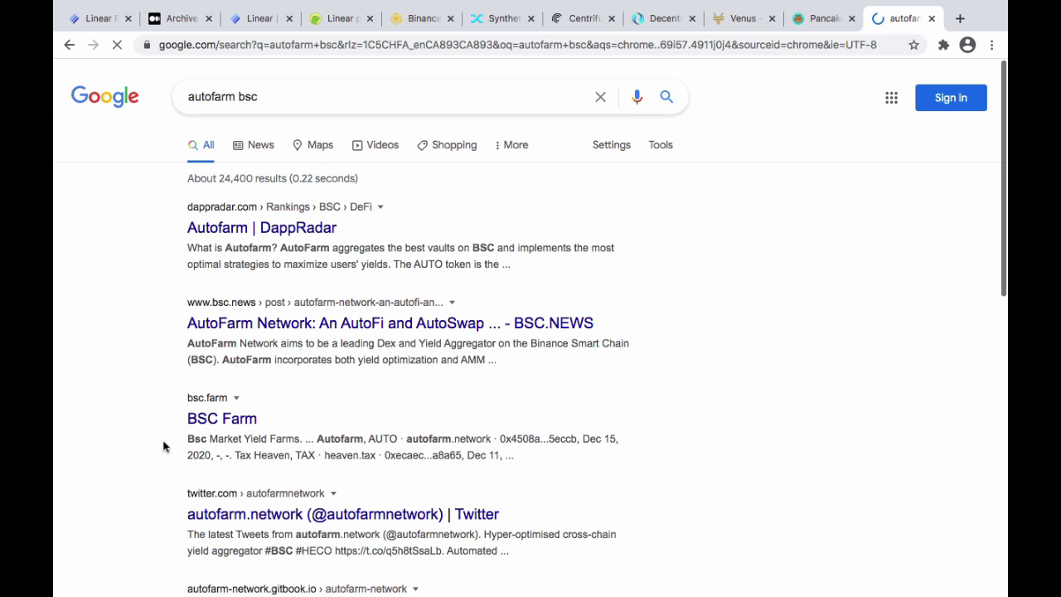
{"action": "scroll", "coordinate": [164, 443], "scroll_direction": "down", "scroll_amount": 3}
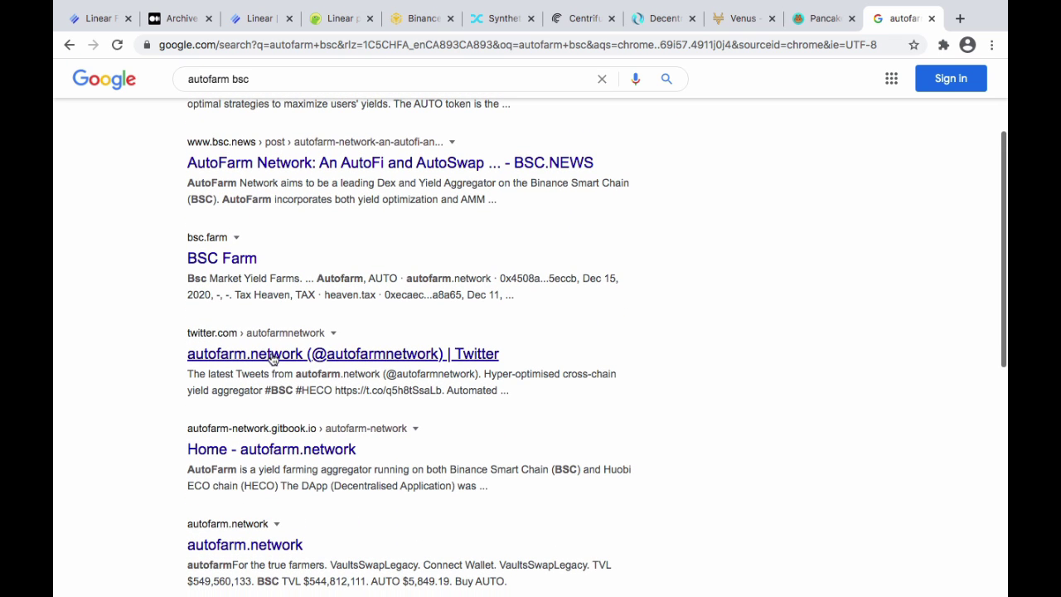
{"action": "left_click", "coordinate": [247, 549]}
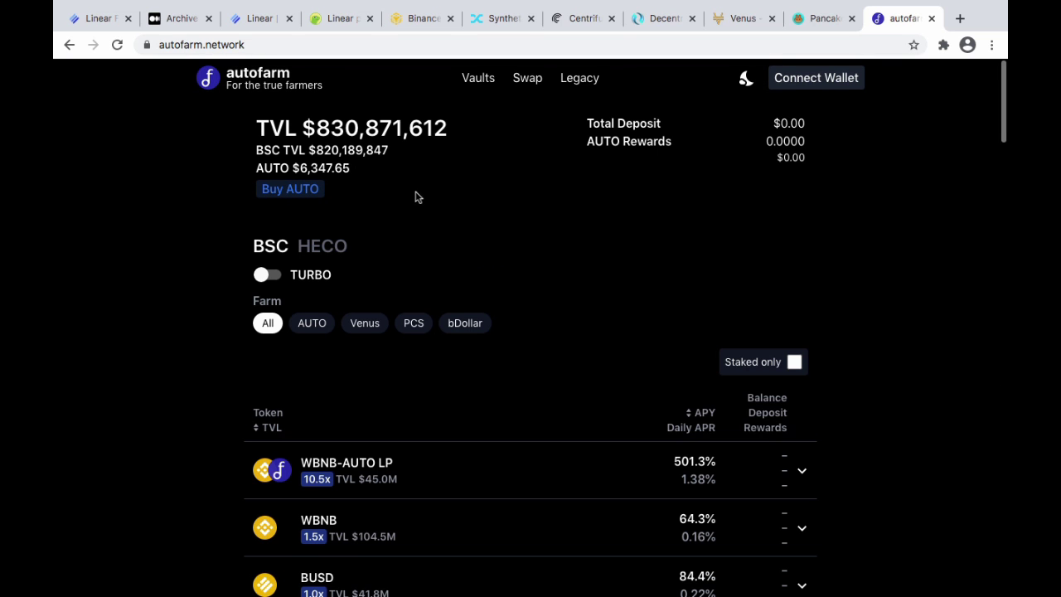
Step: Look through Autofarm's full list of BSC vaults, comparing their TVL, APY and daily APR
{"action": "scroll", "coordinate": [532, 307], "scroll_direction": "down", "scroll_amount": 5}
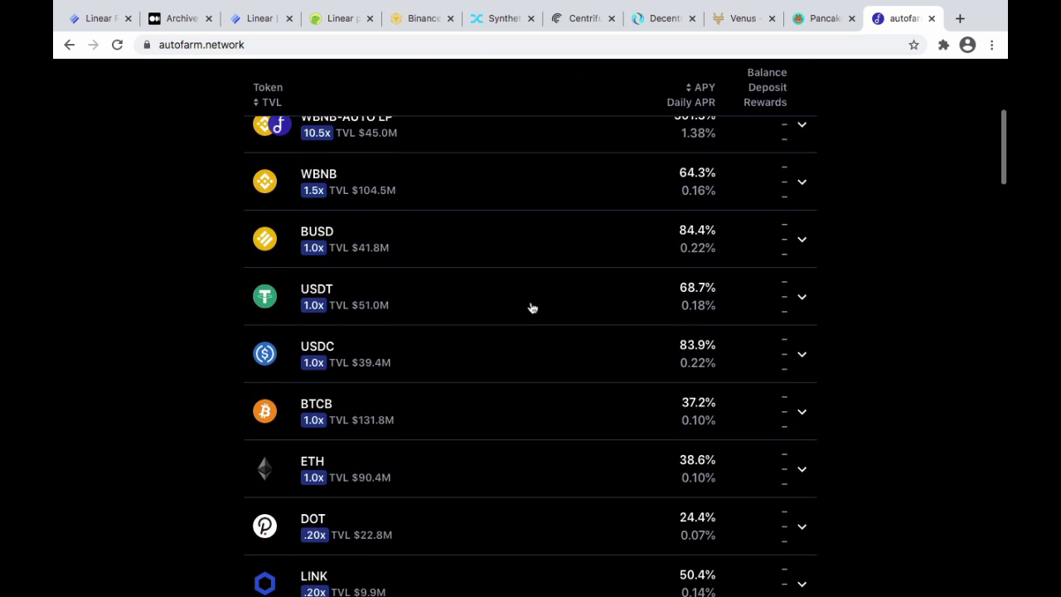
{"action": "scroll", "coordinate": [532, 308], "scroll_direction": "down", "scroll_amount": 3}
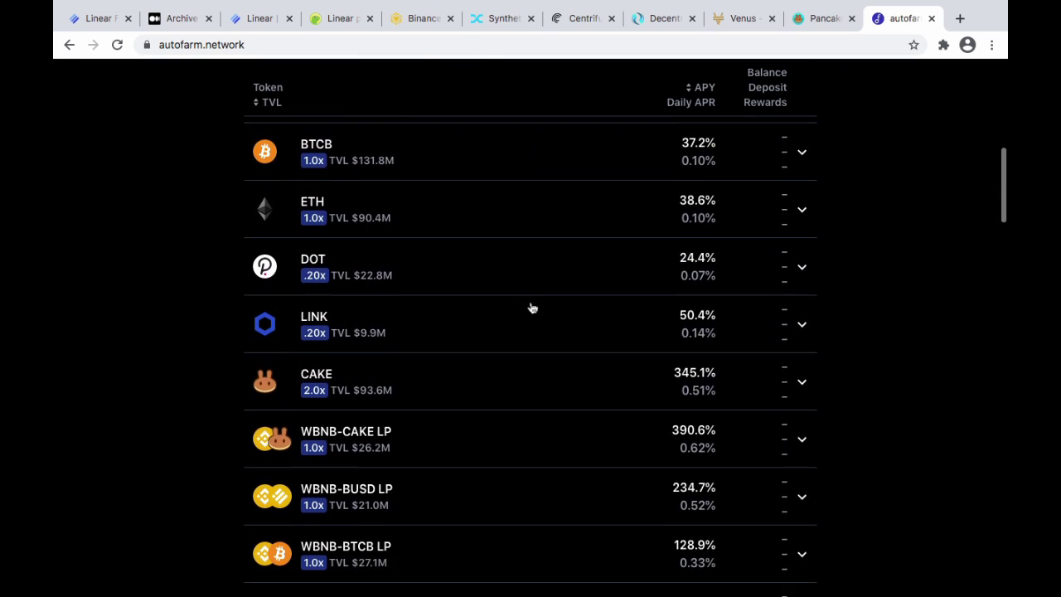
{"action": "scroll", "coordinate": [533, 308], "scroll_direction": "down", "scroll_amount": 4}
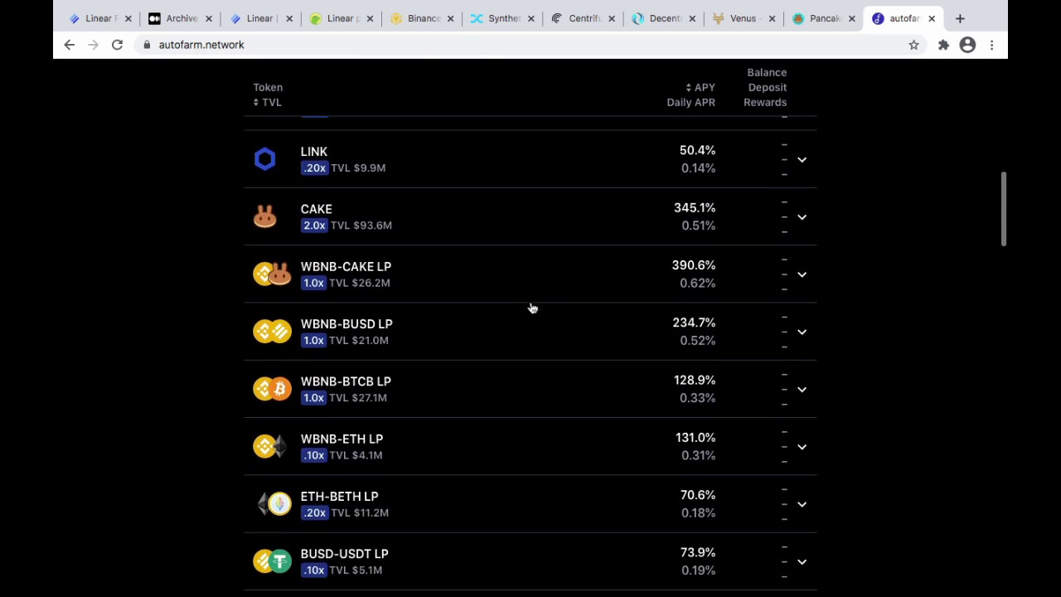
{"action": "scroll", "coordinate": [532, 308], "scroll_direction": "down", "scroll_amount": 5}
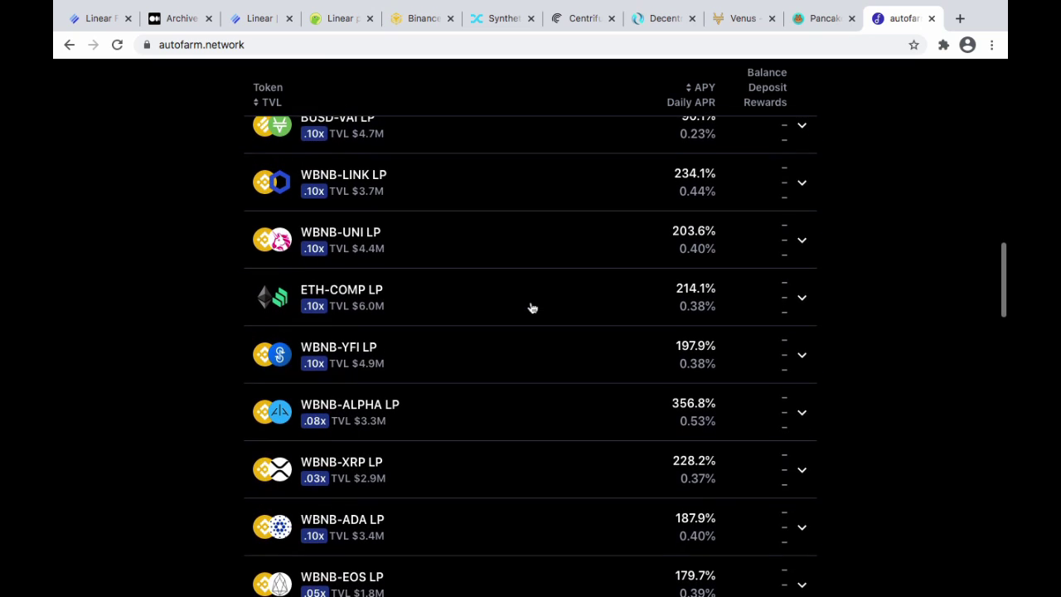
{"action": "scroll", "coordinate": [532, 308], "scroll_direction": "down", "scroll_amount": 4}
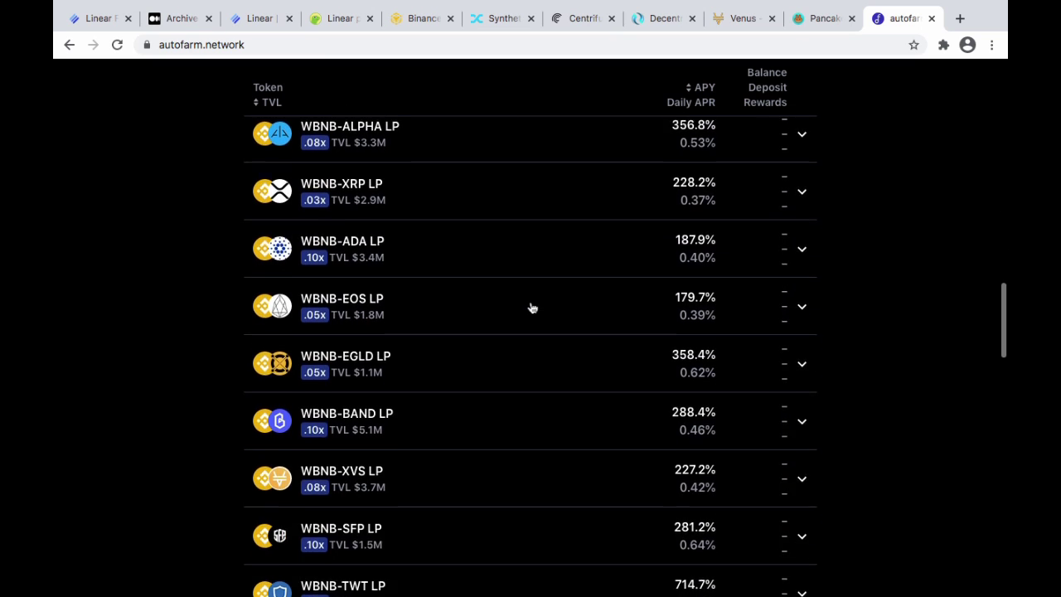
{"action": "scroll", "coordinate": [532, 308], "scroll_direction": "down", "scroll_amount": 4}
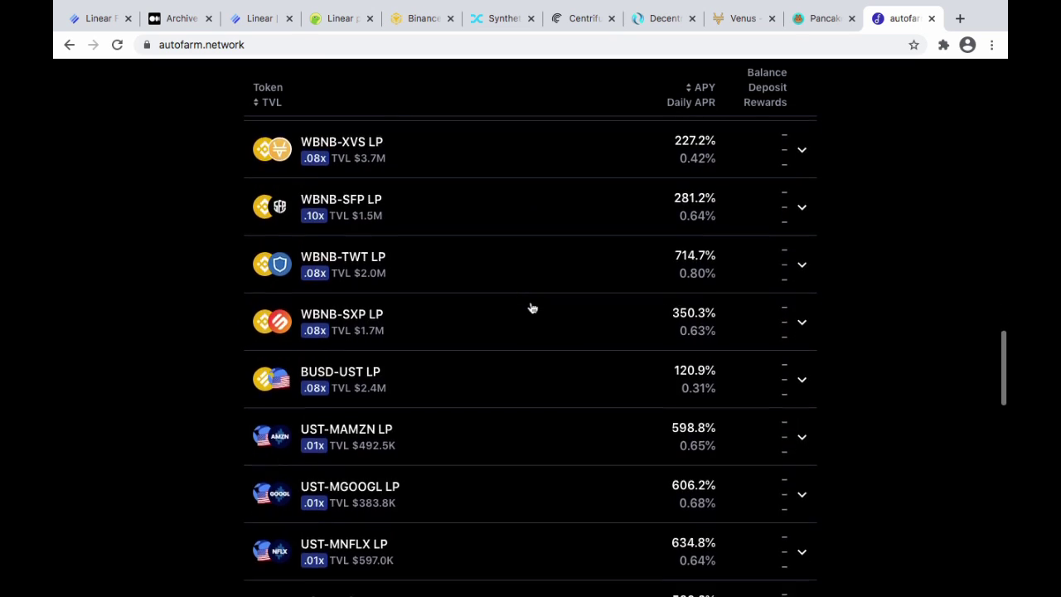
{"action": "scroll", "coordinate": [532, 308], "scroll_direction": "down", "scroll_amount": 6}
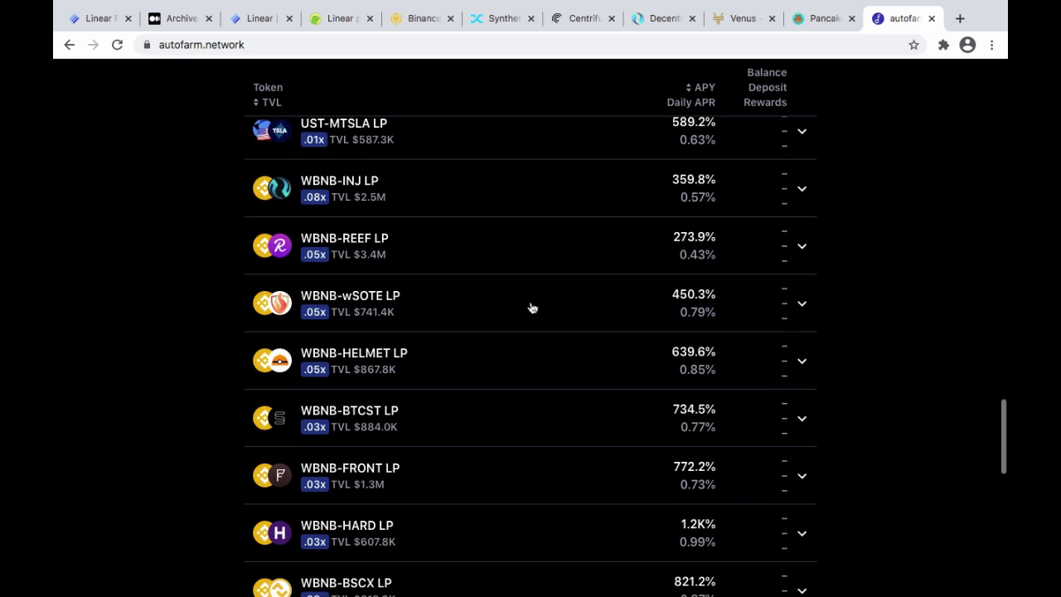
{"action": "scroll", "coordinate": [532, 308], "scroll_direction": "down", "scroll_amount": 7}
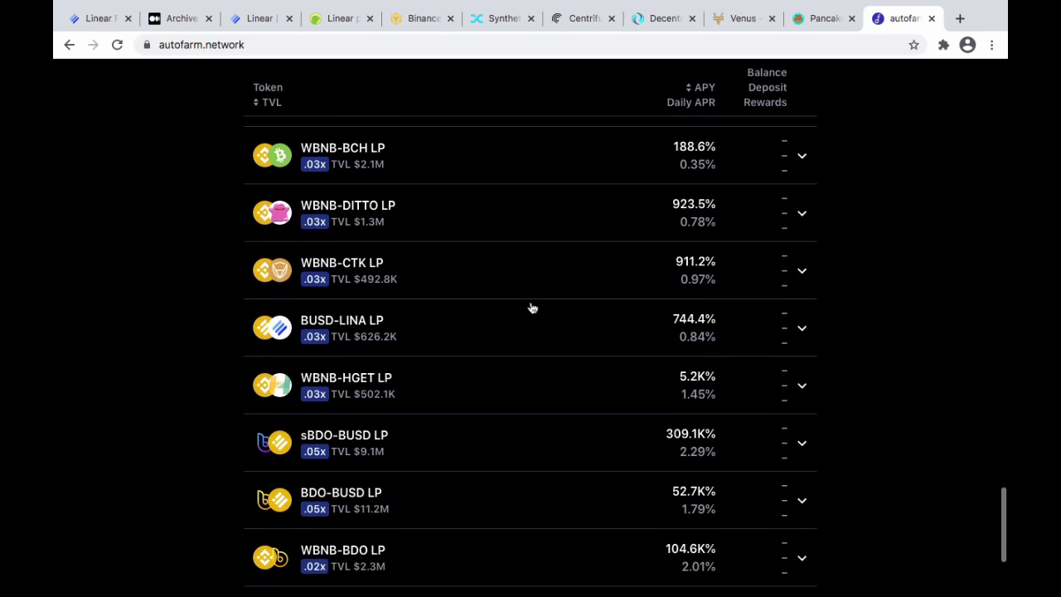
{"action": "scroll", "coordinate": [532, 308], "scroll_direction": "down", "scroll_amount": 1}
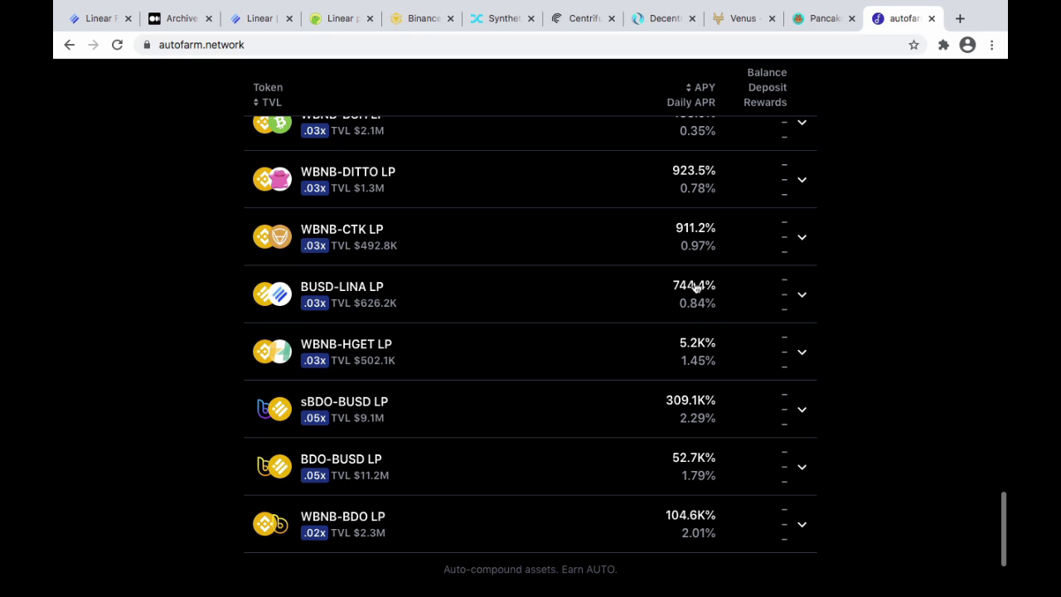
Step: Examine the BUSD-LINA LP vault's details, APY calculations and fees, and view Autofarm's Swap page
{"action": "left_click", "coordinate": [801, 299]}
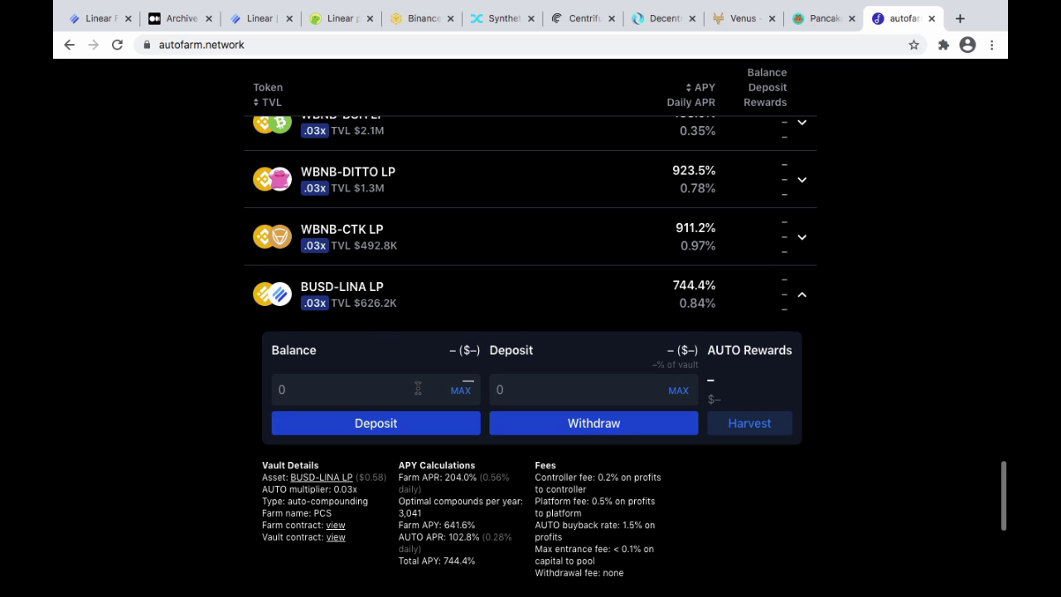
{"action": "left_click", "coordinate": [479, 312]}
{"action": "scroll", "coordinate": [479, 313], "scroll_direction": "up", "scroll_amount": 15}
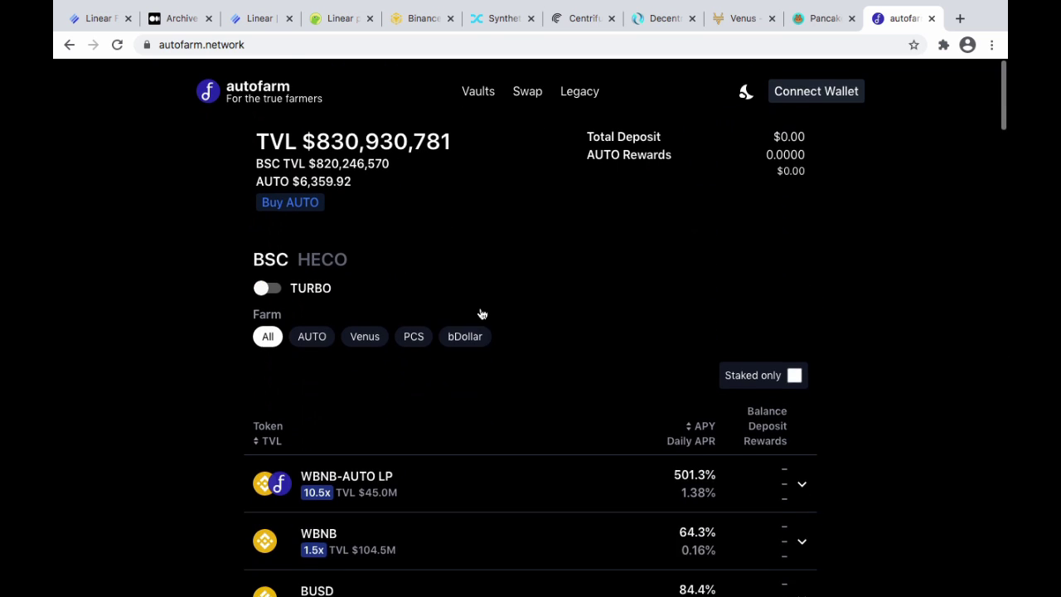
{"action": "left_click", "coordinate": [527, 78]}
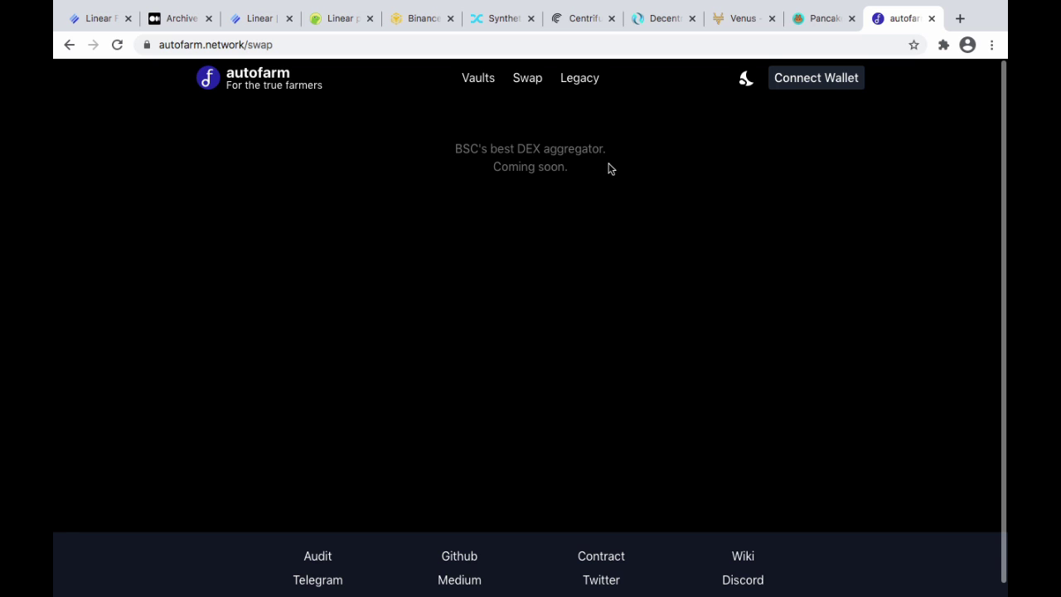
Step: Open the PancakeSwap exchange in a new tab, close the old PancakeSwap tab and accept the imported Berry (BRY) token warning
{"action": "left_click", "coordinate": [818, 20]}
{"action": "left_click", "coordinate": [960, 214]}
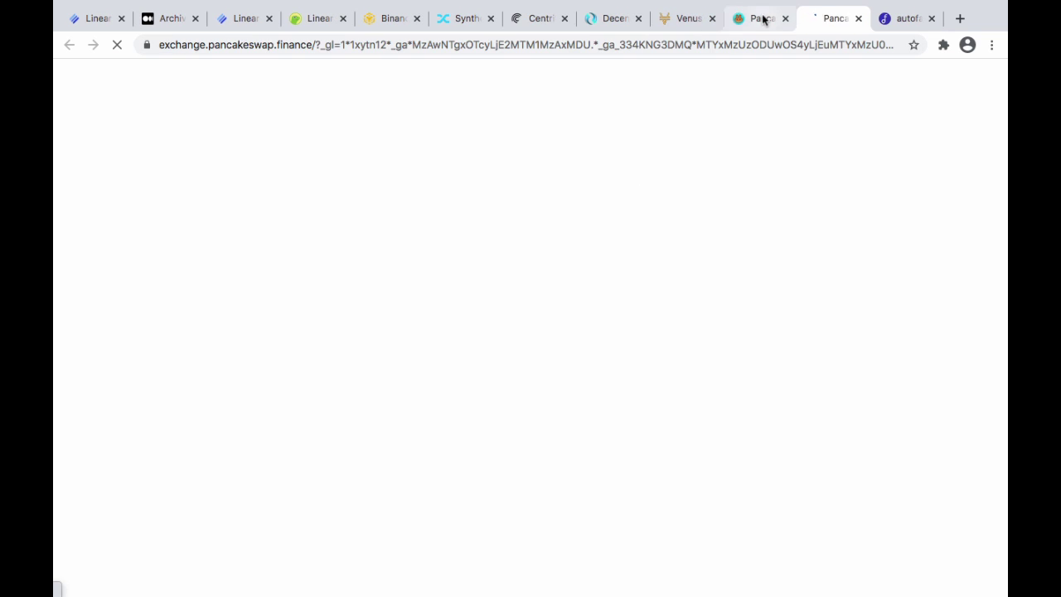
{"action": "left_click", "coordinate": [785, 18]}
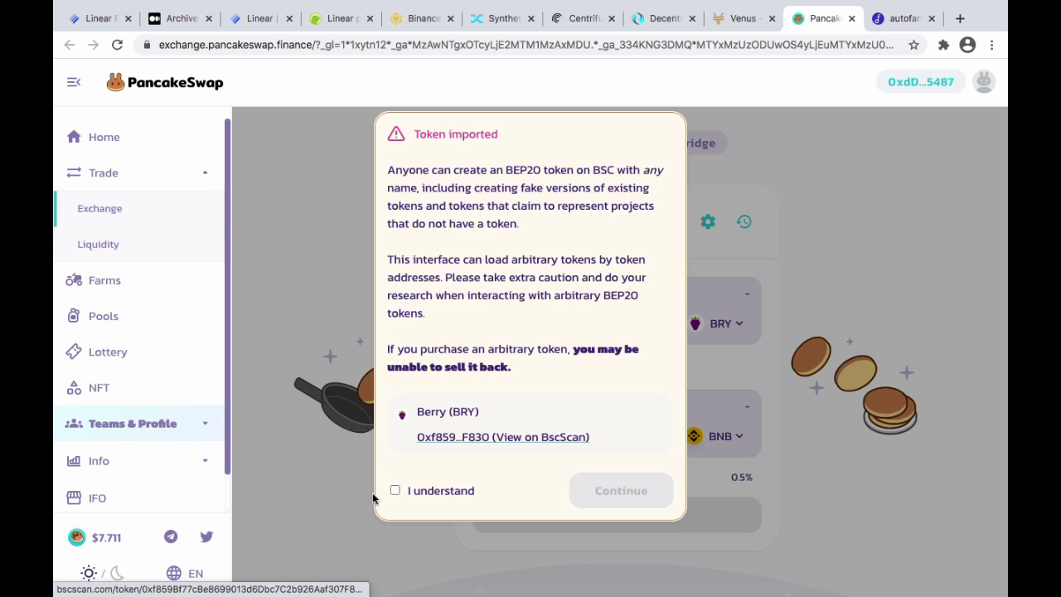
{"action": "left_click", "coordinate": [395, 492]}
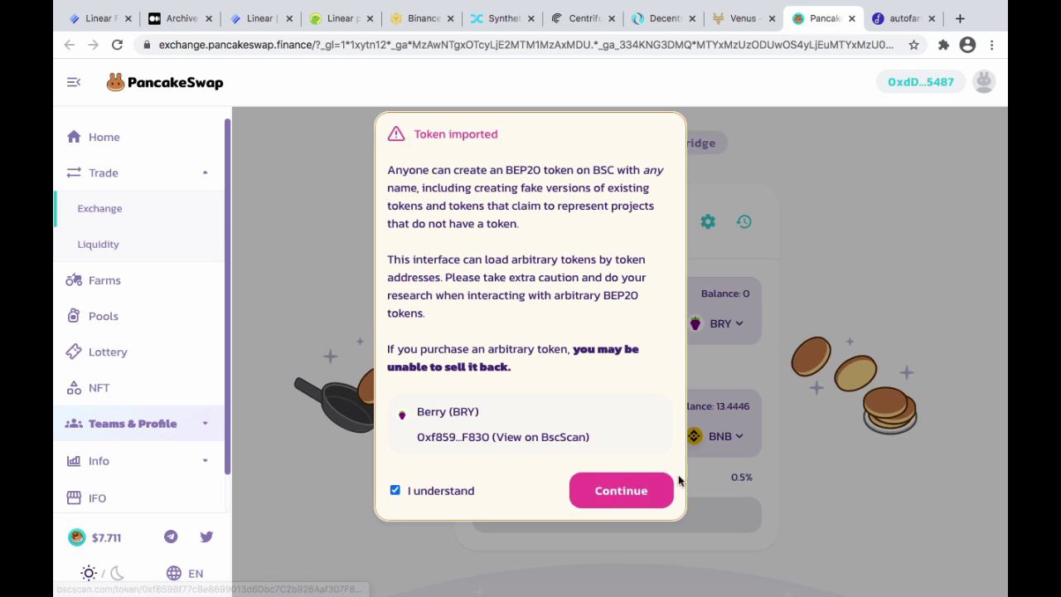
{"action": "left_click", "coordinate": [631, 495]}
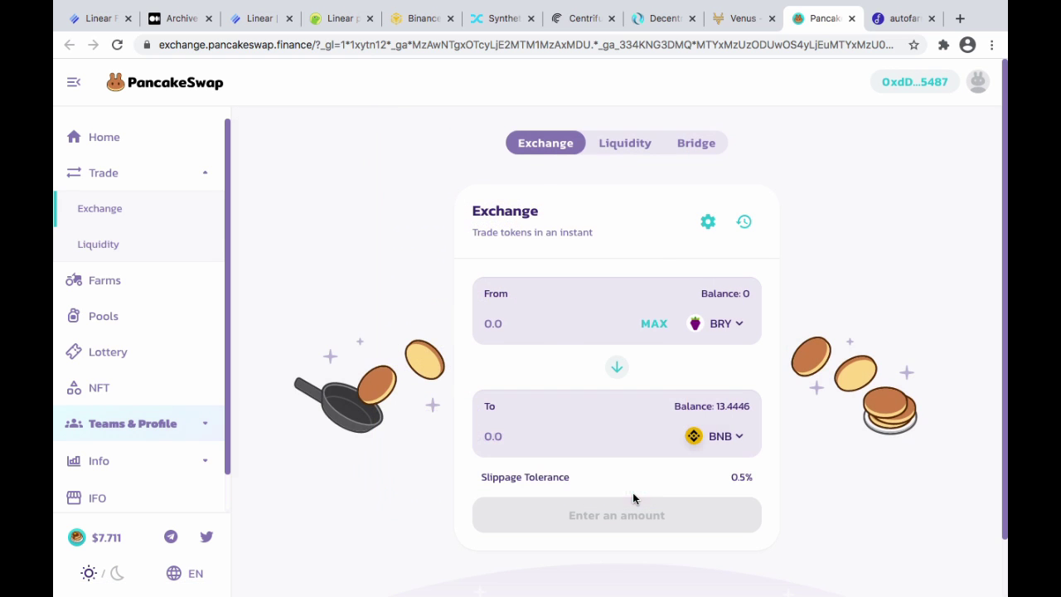
Step: Set the exchange pair to swap from BNB to BUSD, replacing BRY with BUSD and reversing the direction
{"action": "left_click", "coordinate": [737, 323]}
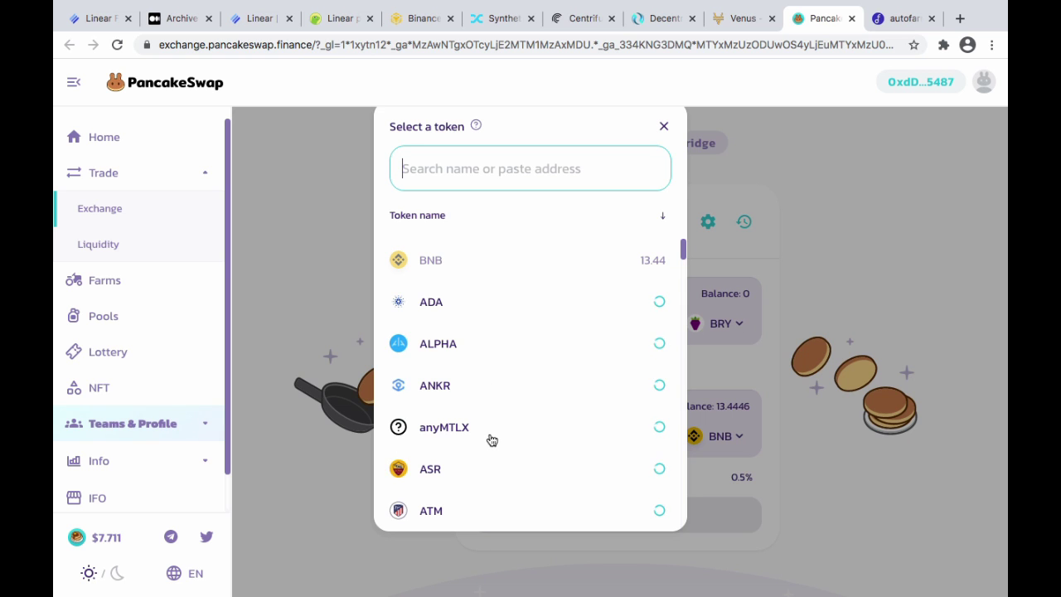
{"action": "scroll", "coordinate": [492, 440], "scroll_direction": "down", "scroll_amount": 10}
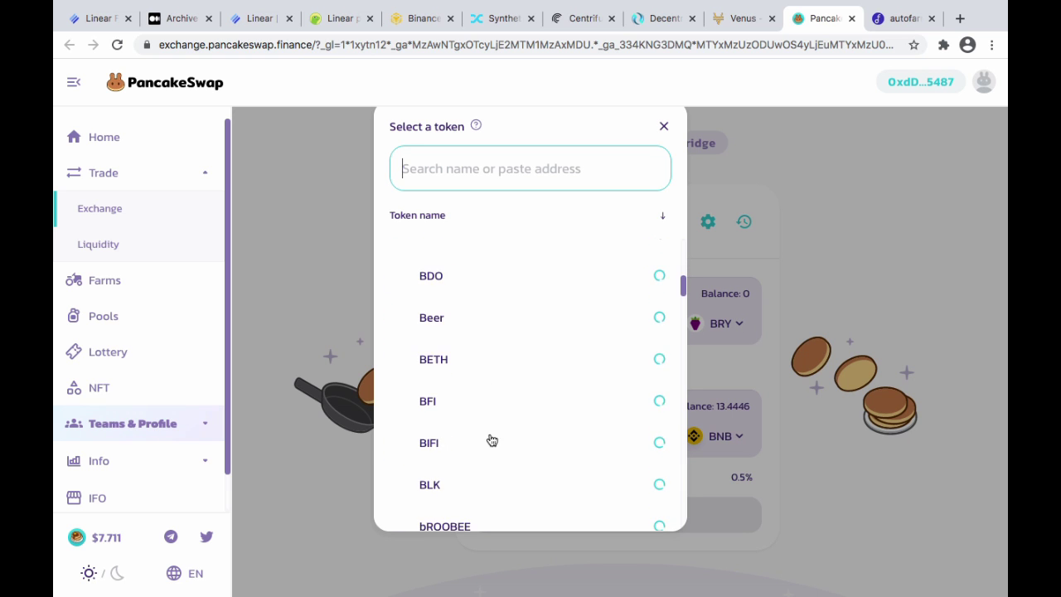
{"action": "scroll", "coordinate": [490, 439], "scroll_direction": "down", "scroll_amount": 1}
{"action": "scroll", "coordinate": [492, 440], "scroll_direction": "down", "scroll_amount": 2}
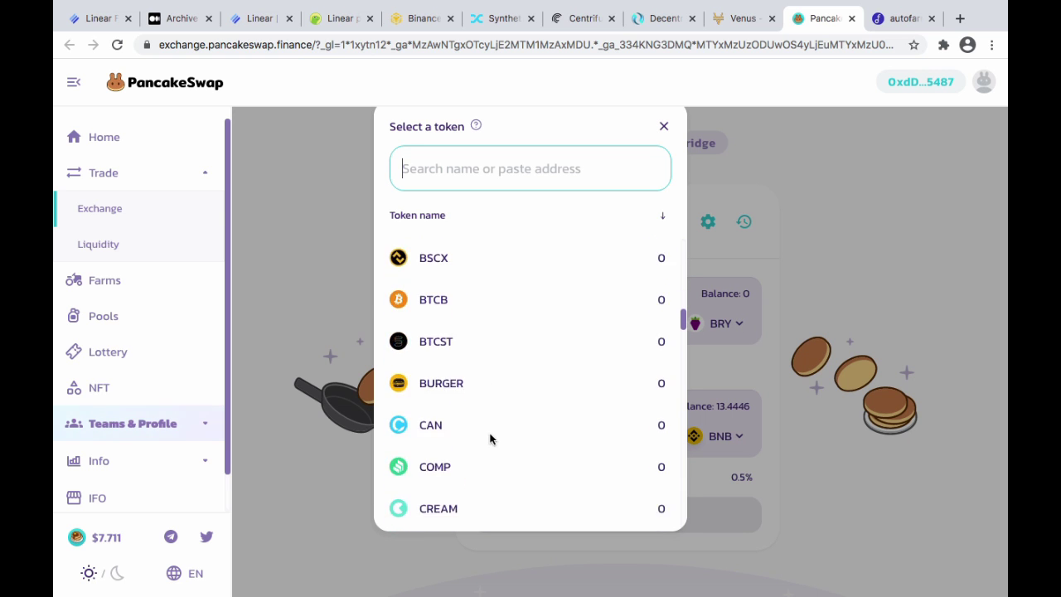
{"action": "scroll", "coordinate": [492, 440], "scroll_direction": "up", "scroll_amount": 12}
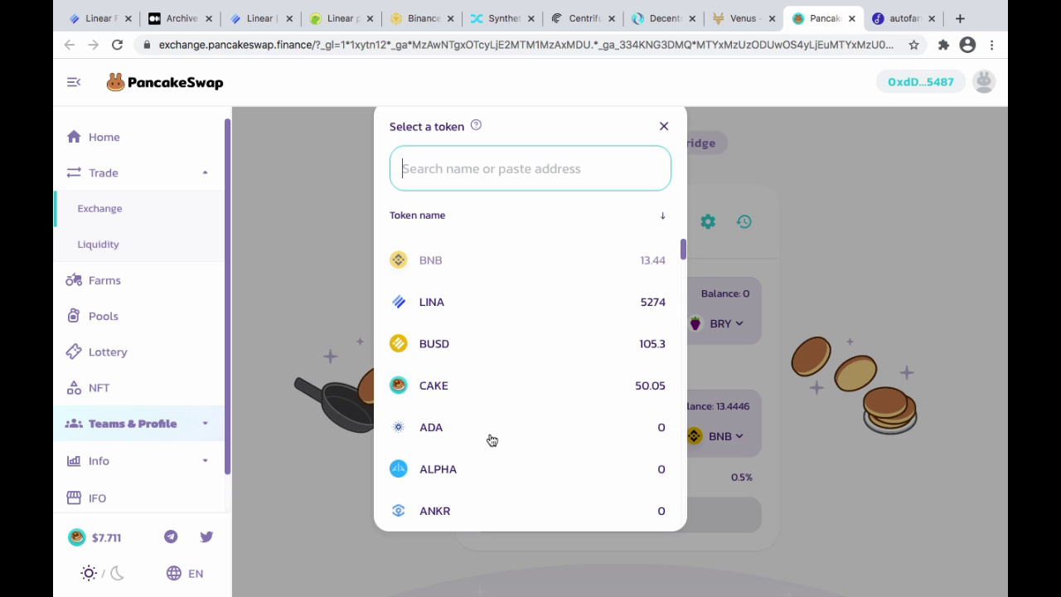
{"action": "left_click", "coordinate": [465, 343]}
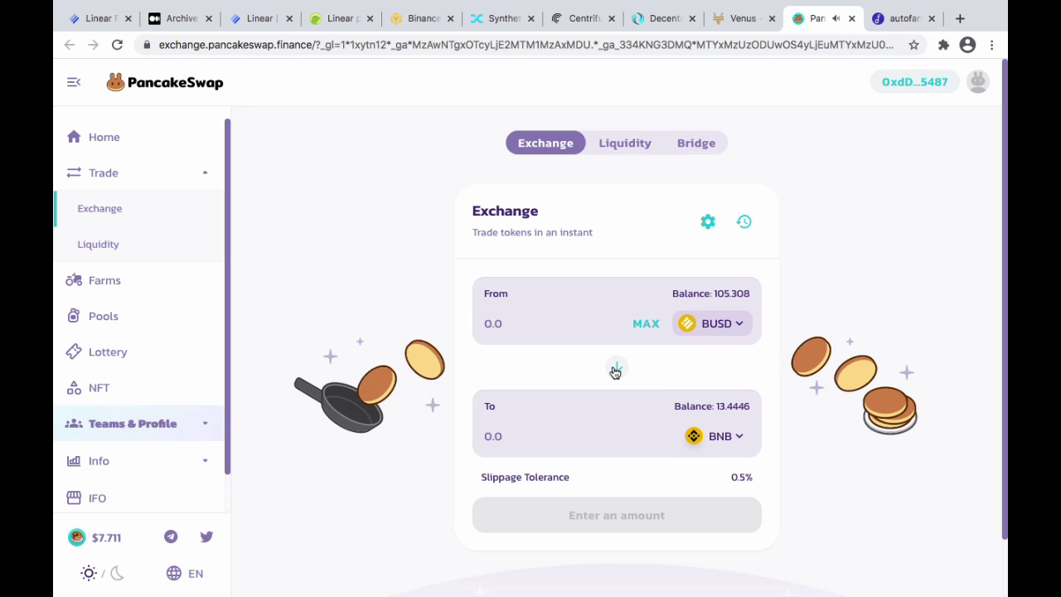
{"action": "left_click", "coordinate": [617, 368]}
Step: Swap 2 BNB for BUSD, approve the transaction in the wallet and dismiss the submission notice
{"action": "left_click", "coordinate": [493, 324]}
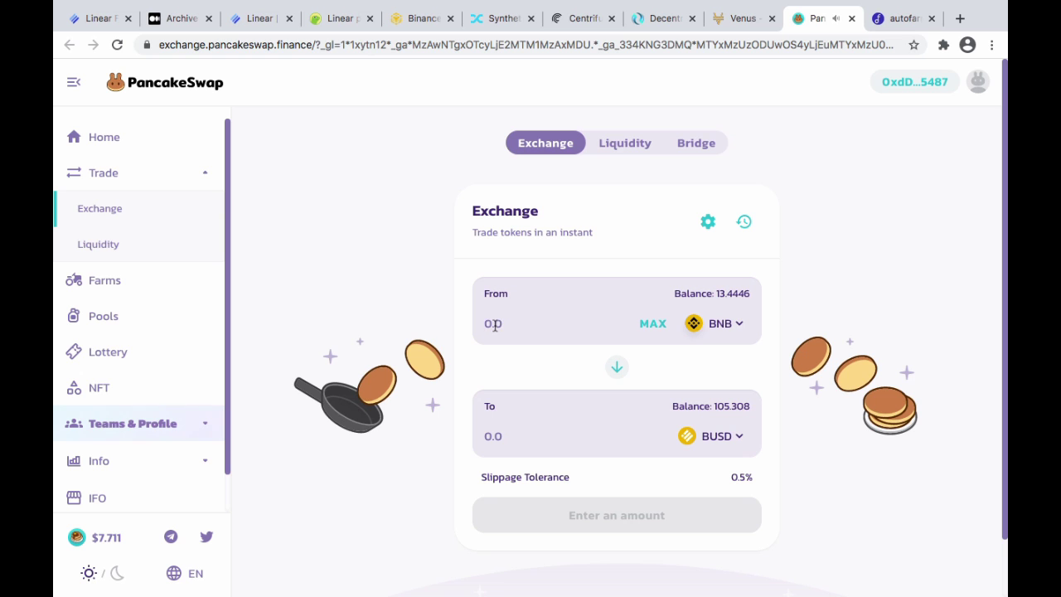
{"action": "type", "text": "2"}
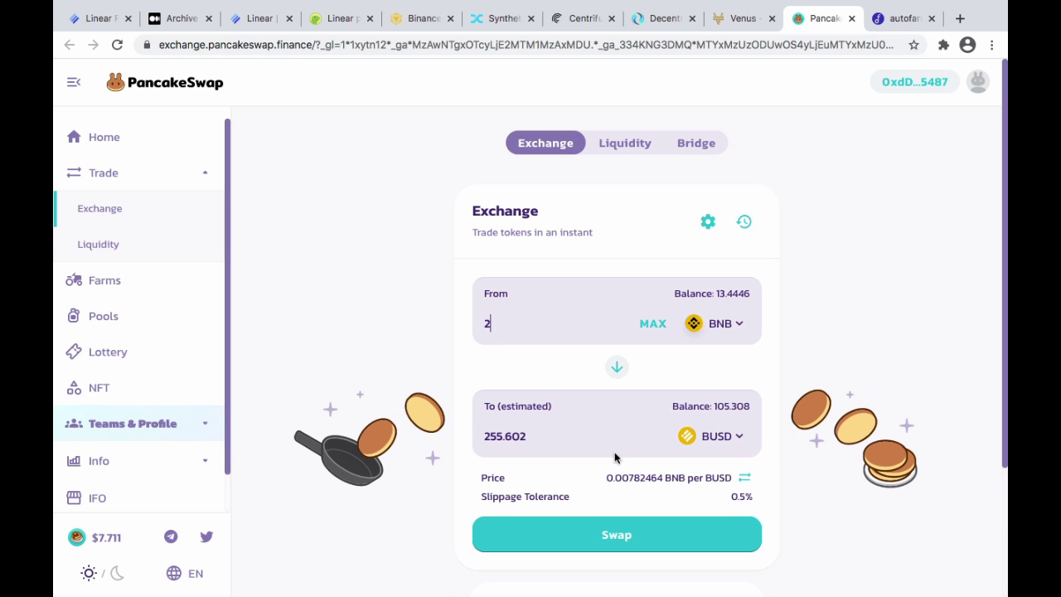
{"action": "left_click", "coordinate": [635, 535]}
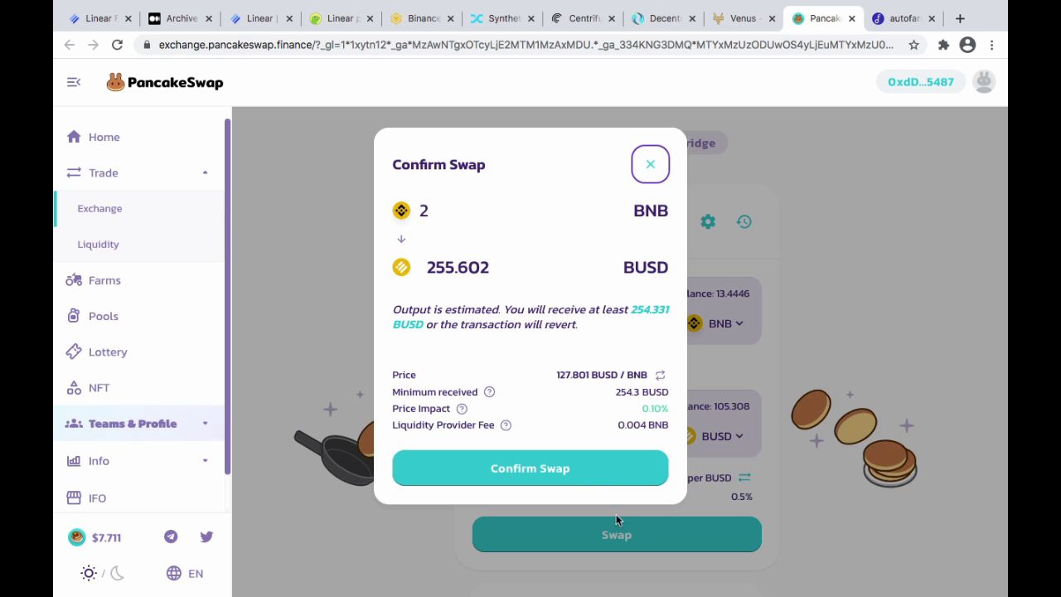
{"action": "left_click", "coordinate": [588, 478]}
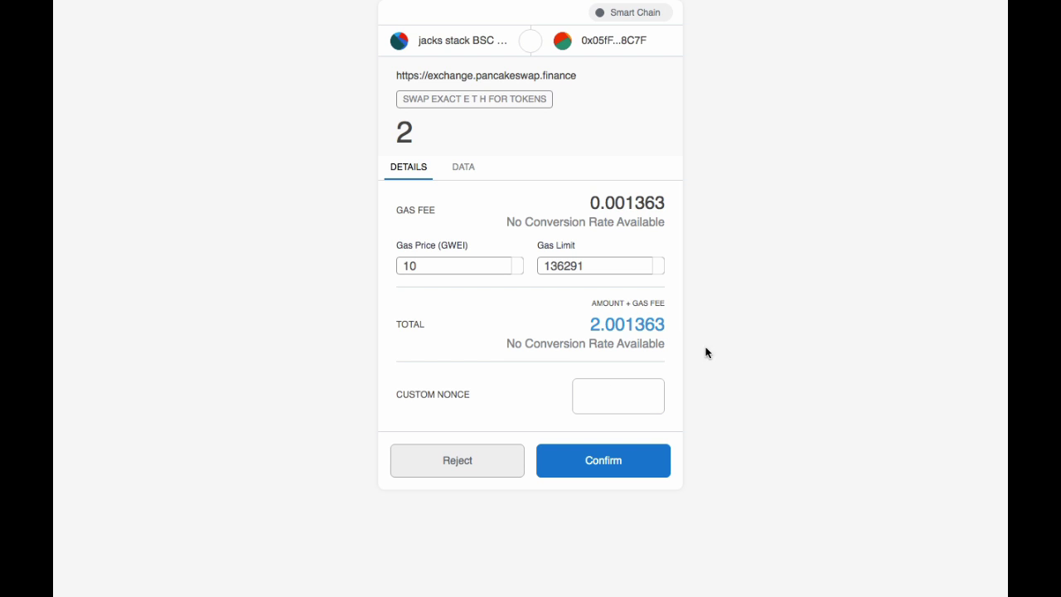
{"action": "left_click", "coordinate": [607, 470]}
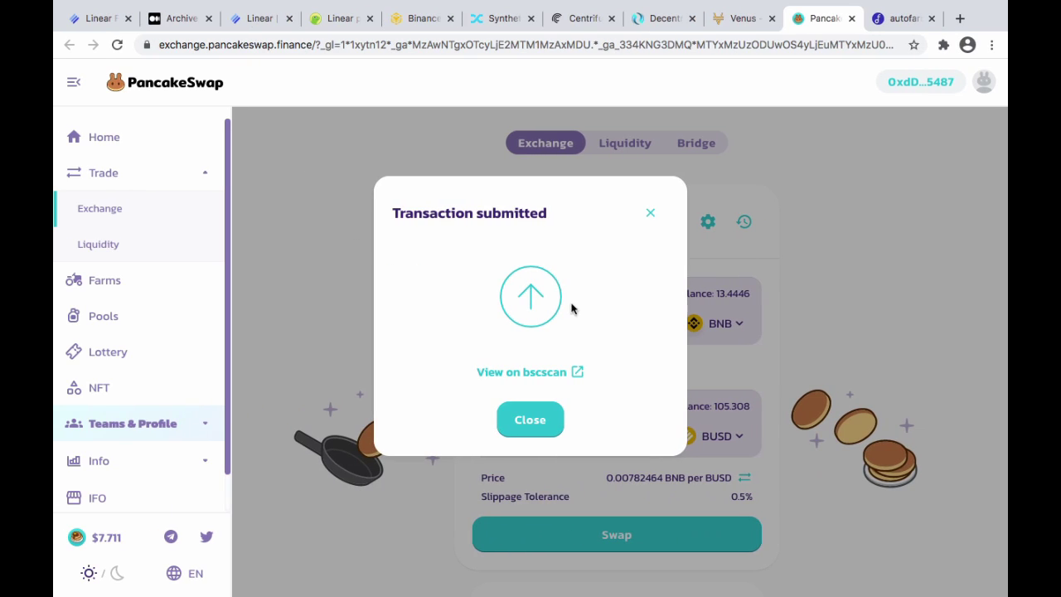
{"action": "left_click", "coordinate": [529, 427]}
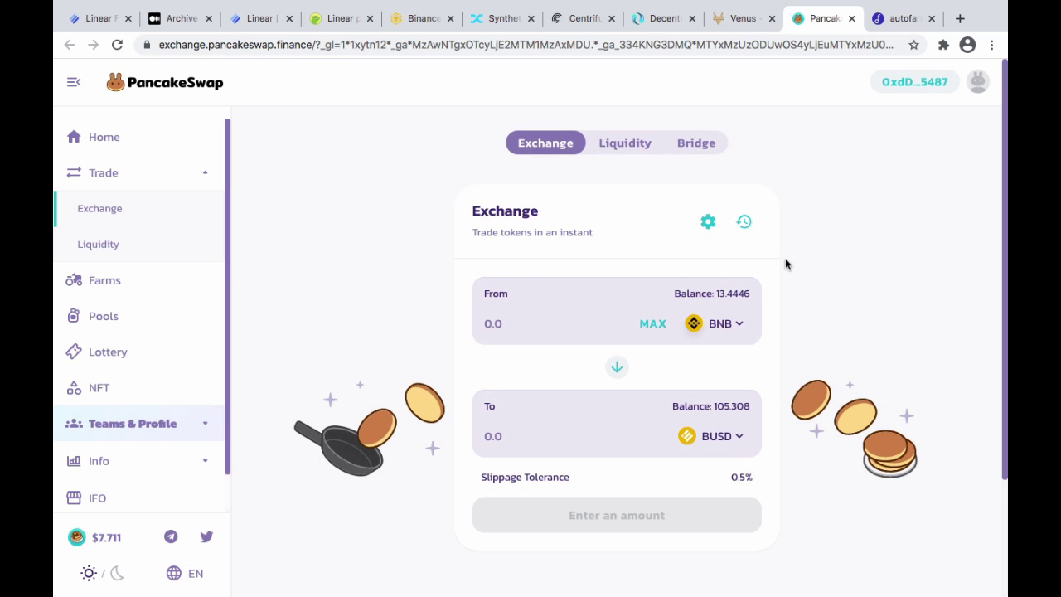
Step: Return to Autofarm's Vaults page and connect the MetaMask wallet to the site
{"action": "left_click", "coordinate": [902, 19]}
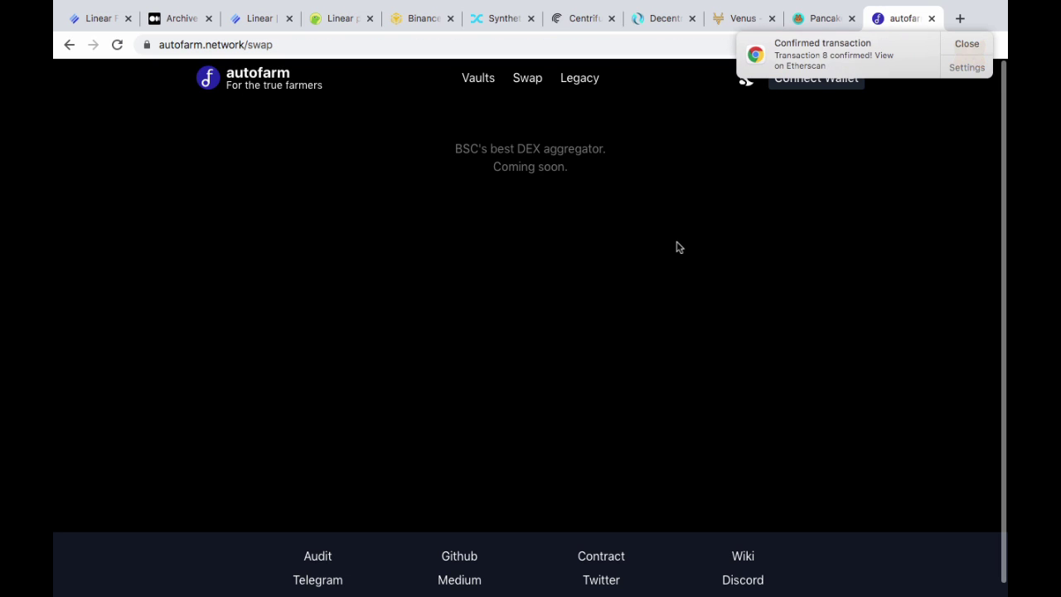
{"action": "left_click", "coordinate": [477, 86]}
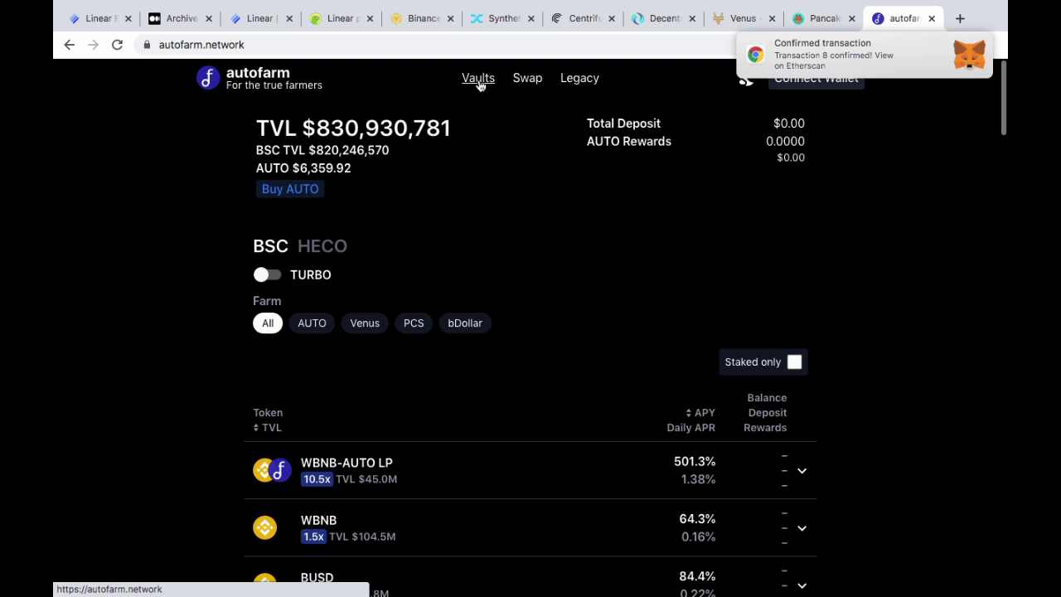
{"action": "left_click", "coordinate": [829, 87]}
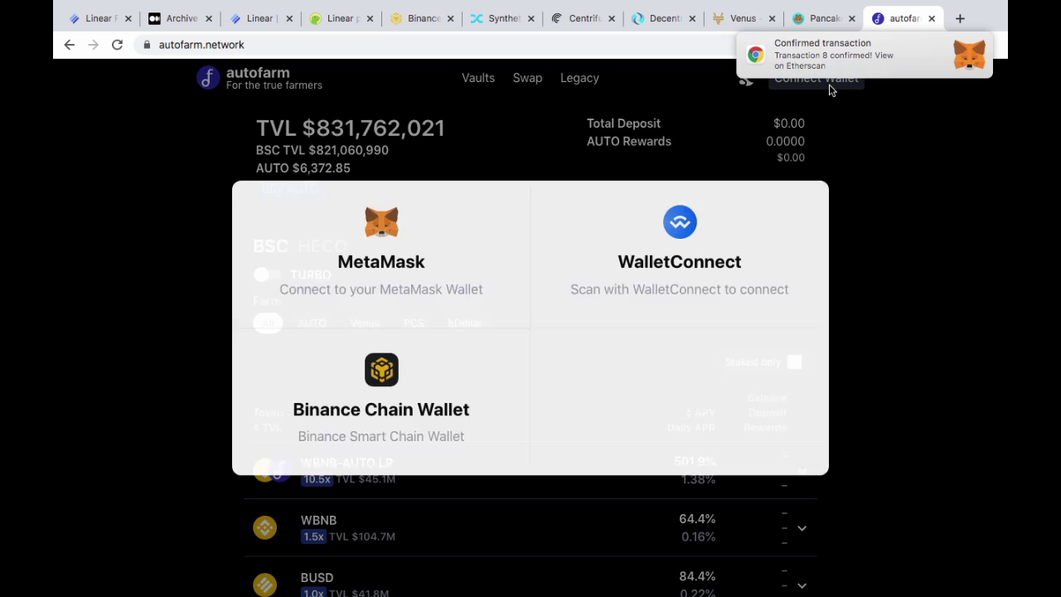
{"action": "left_click", "coordinate": [395, 259]}
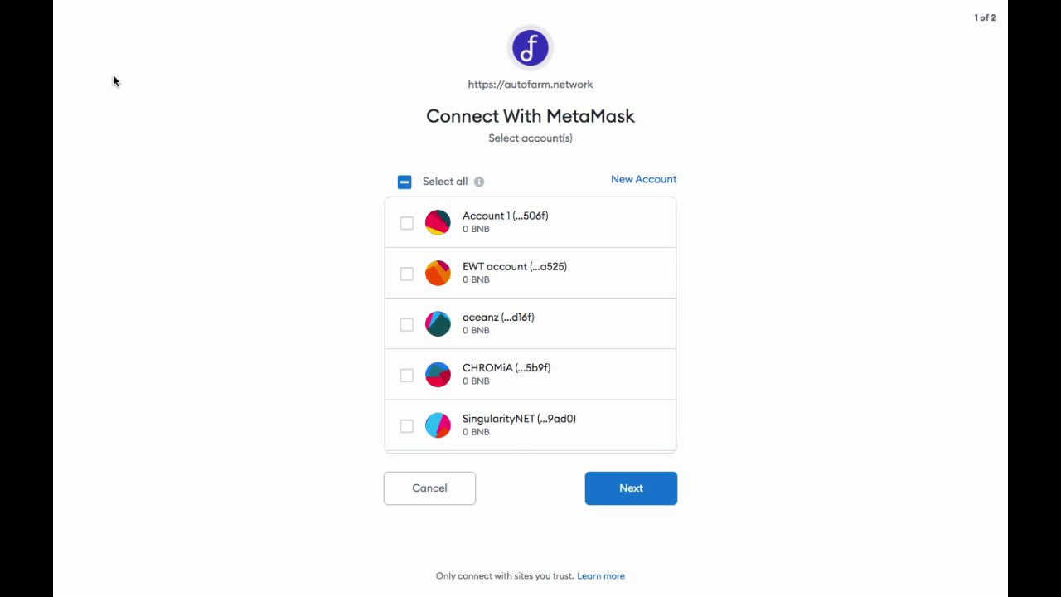
{"action": "left_click", "coordinate": [632, 491]}
{"action": "left_click", "coordinate": [956, 228]}
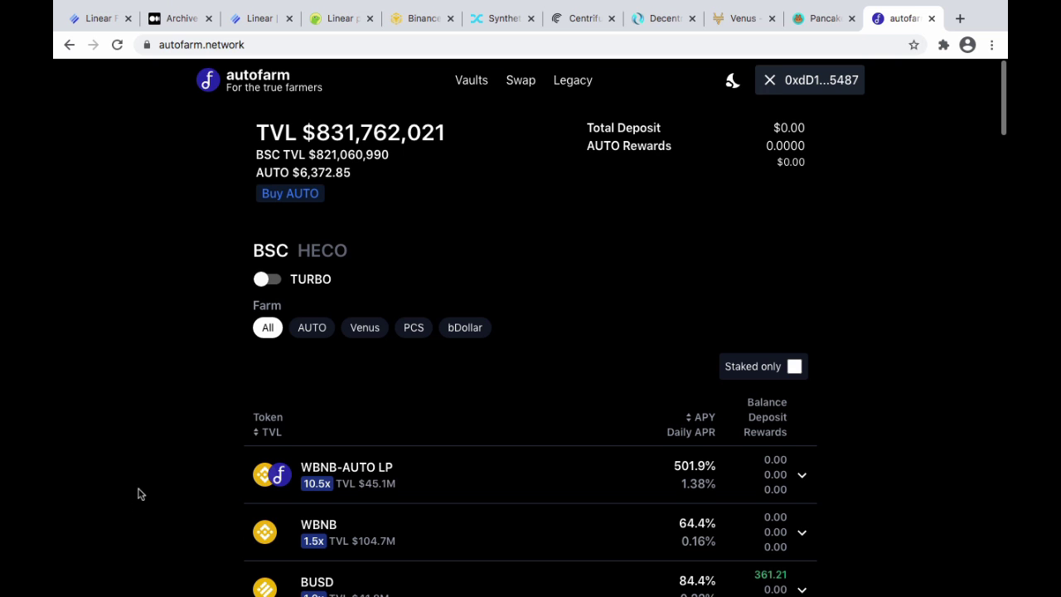
Step: Expand the BUSD-LINA LP vault in Autofarm's list and fill in the maximum withdrawal and deposit amounts
{"action": "scroll", "coordinate": [140, 493], "scroll_direction": "down", "scroll_amount": 3}
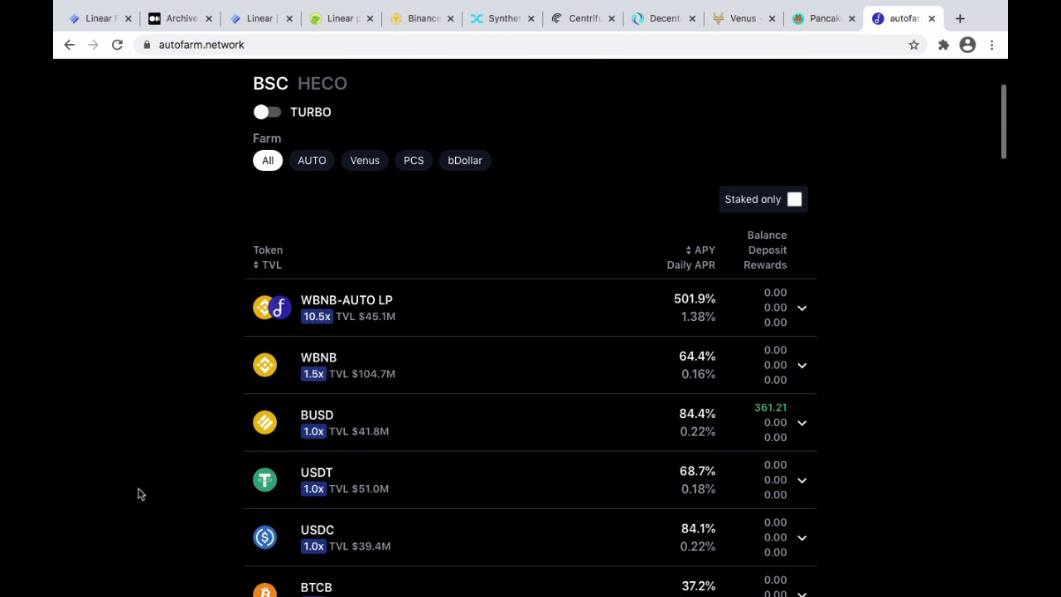
{"action": "scroll", "coordinate": [141, 494], "scroll_direction": "down", "scroll_amount": 1}
{"action": "scroll", "coordinate": [140, 494], "scroll_direction": "down", "scroll_amount": 1}
{"action": "scroll", "coordinate": [141, 493], "scroll_direction": "down", "scroll_amount": 15}
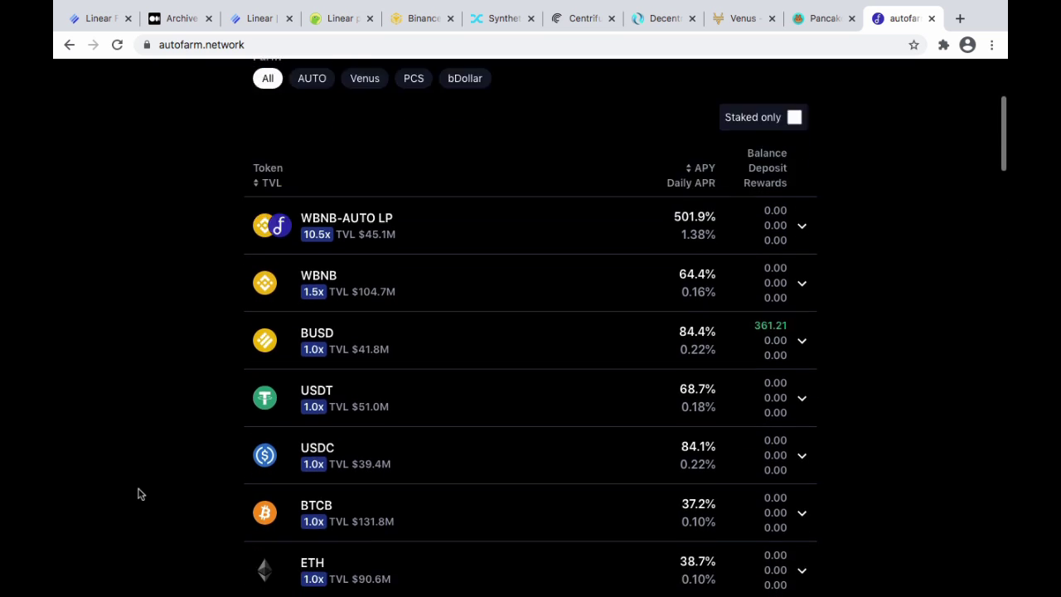
{"action": "scroll", "coordinate": [140, 493], "scroll_direction": "down", "scroll_amount": 5}
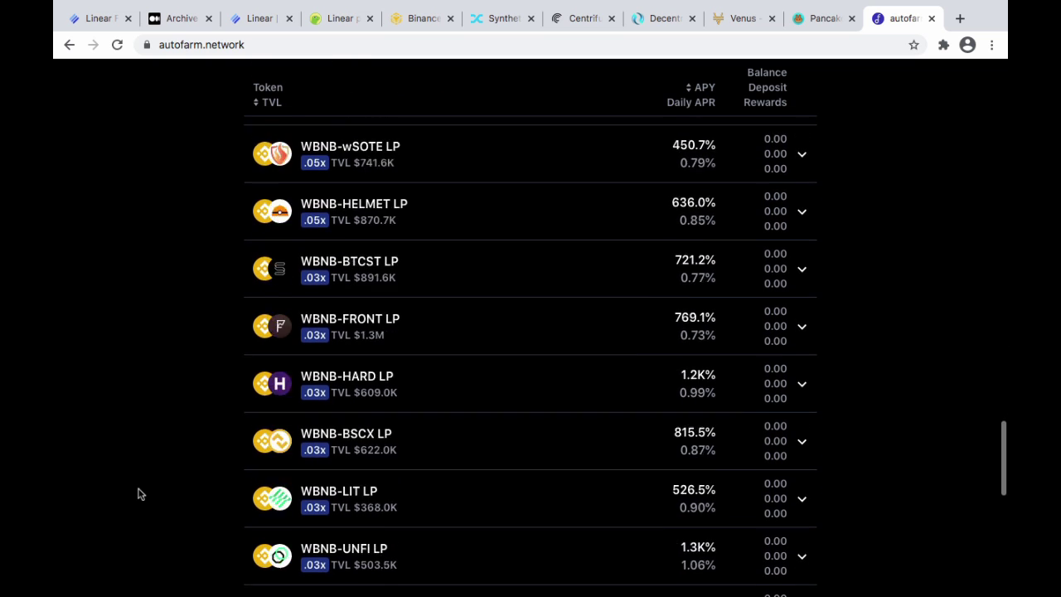
{"action": "scroll", "coordinate": [140, 493], "scroll_direction": "down", "scroll_amount": 2}
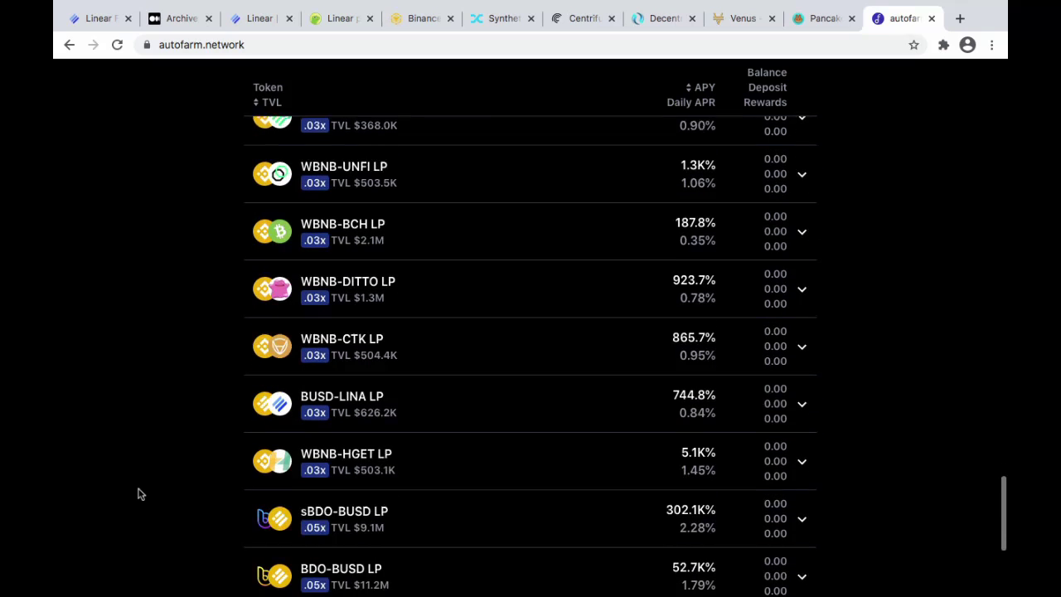
{"action": "left_click", "coordinate": [801, 388]}
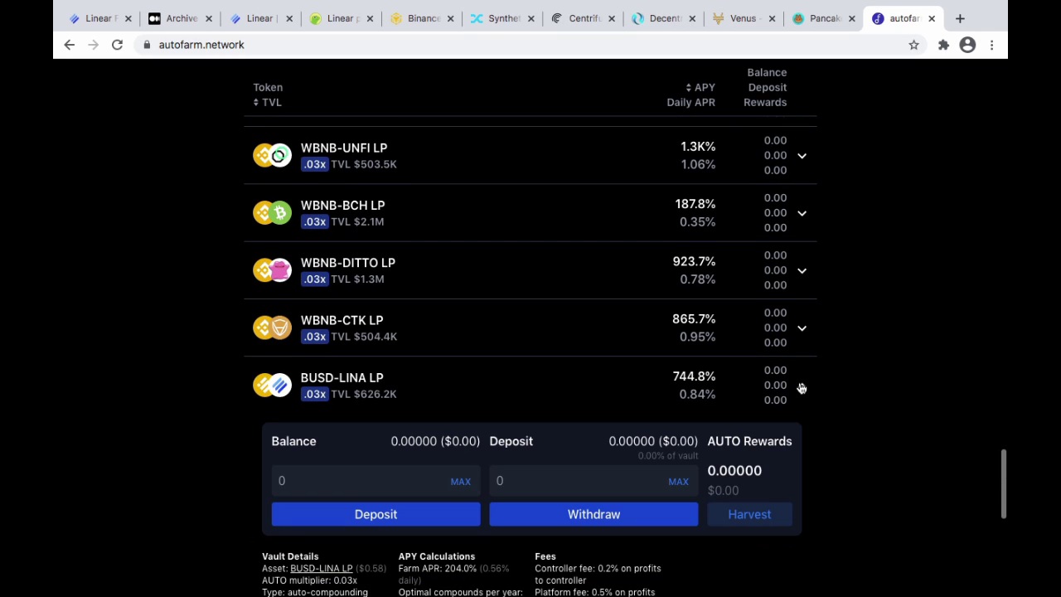
{"action": "scroll", "coordinate": [880, 422], "scroll_direction": "down", "scroll_amount": 1}
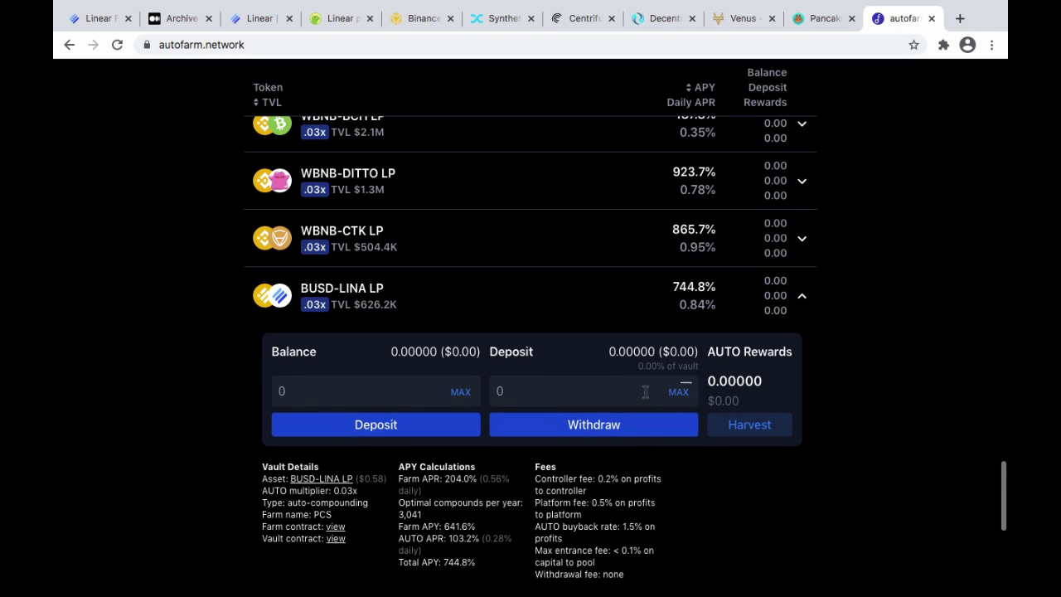
{"action": "left_click", "coordinate": [678, 392]}
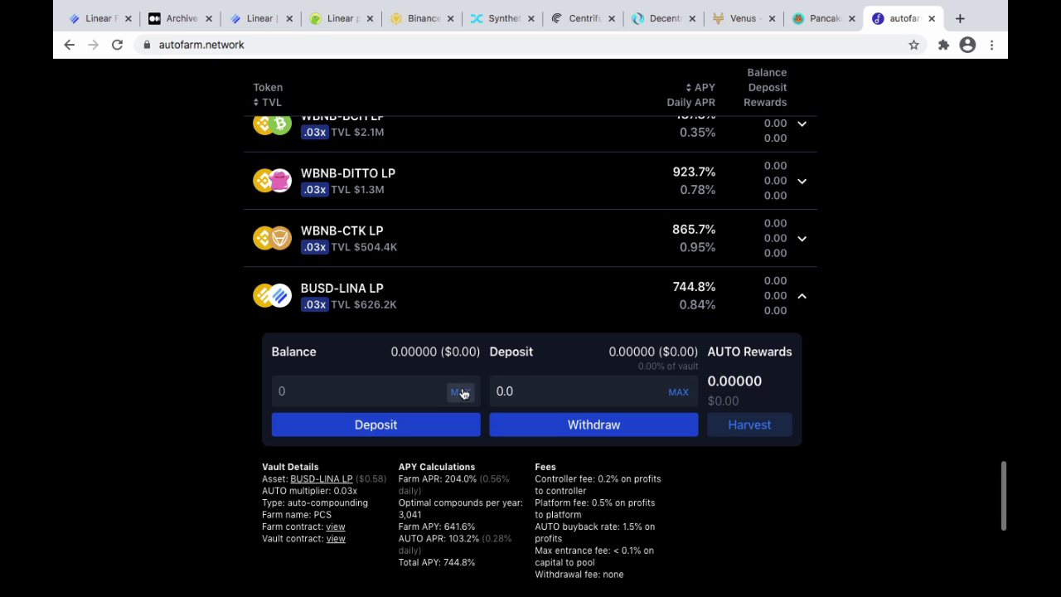
{"action": "scroll", "coordinate": [140, 451], "scroll_direction": "down", "scroll_amount": 1}
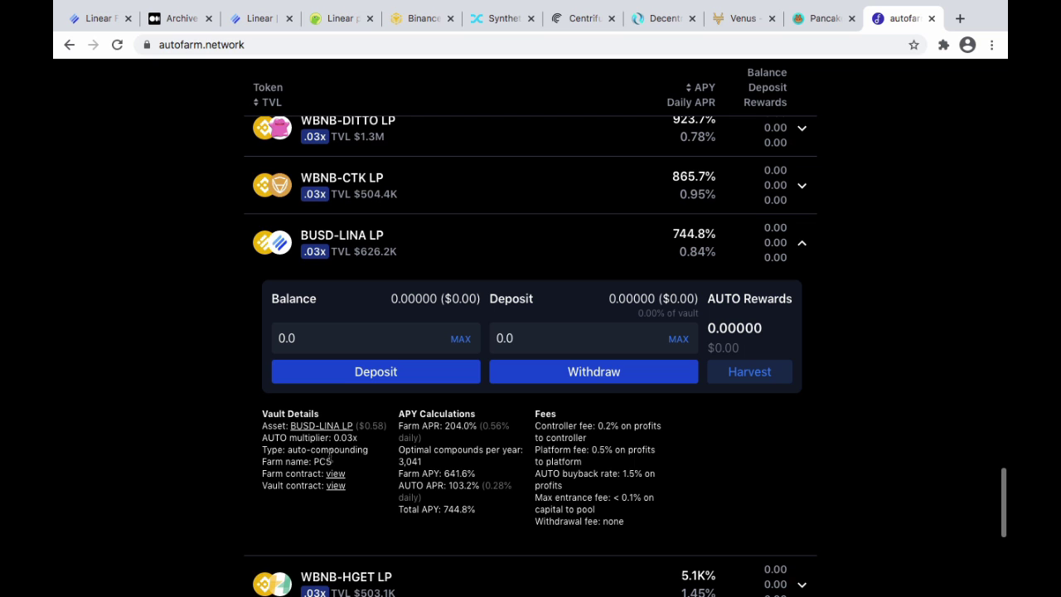
Step: Examine the BUSD-LINA LP vault's APY, vault details and fees, and look over the rest of the vault list
{"action": "left_click", "coordinate": [292, 251]}
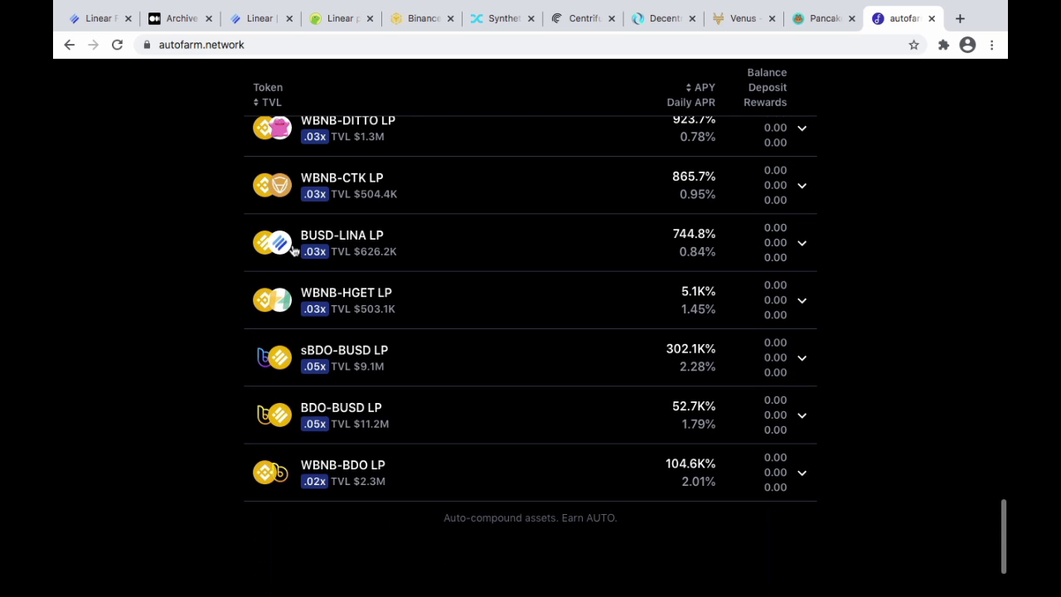
{"action": "left_click", "coordinate": [377, 245]}
{"action": "double_click", "coordinate": [374, 243]}
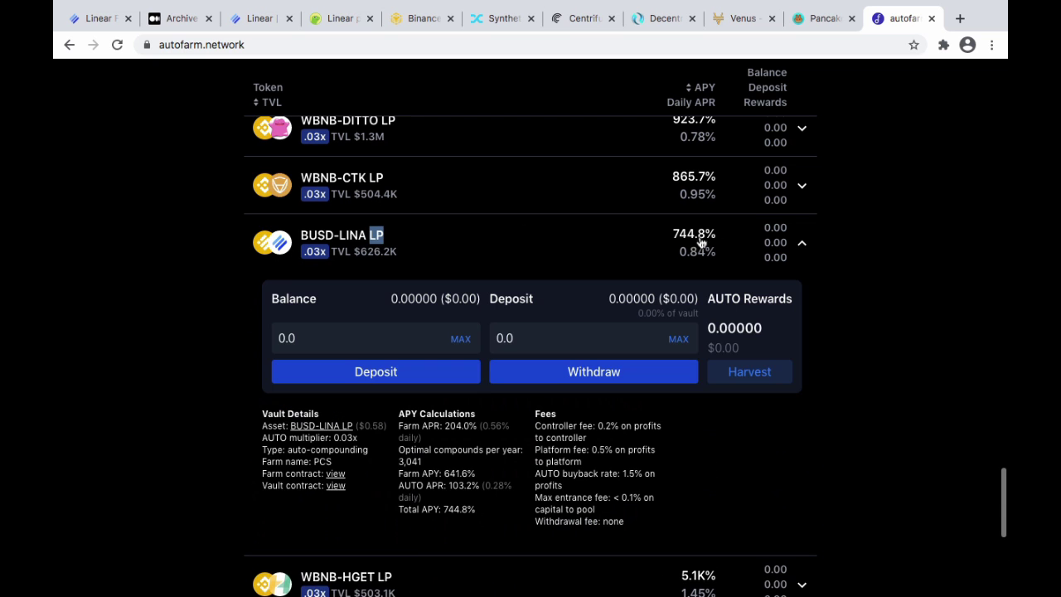
{"action": "left_click", "coordinate": [711, 241]}
{"action": "left_click", "coordinate": [709, 241]}
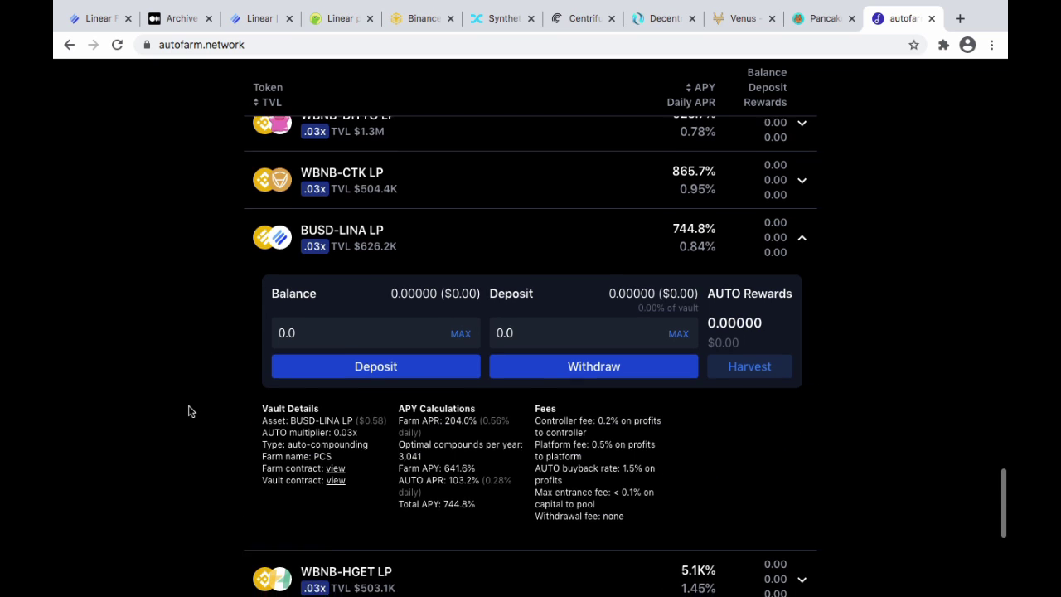
{"action": "scroll", "coordinate": [190, 411], "scroll_direction": "down", "scroll_amount": 1}
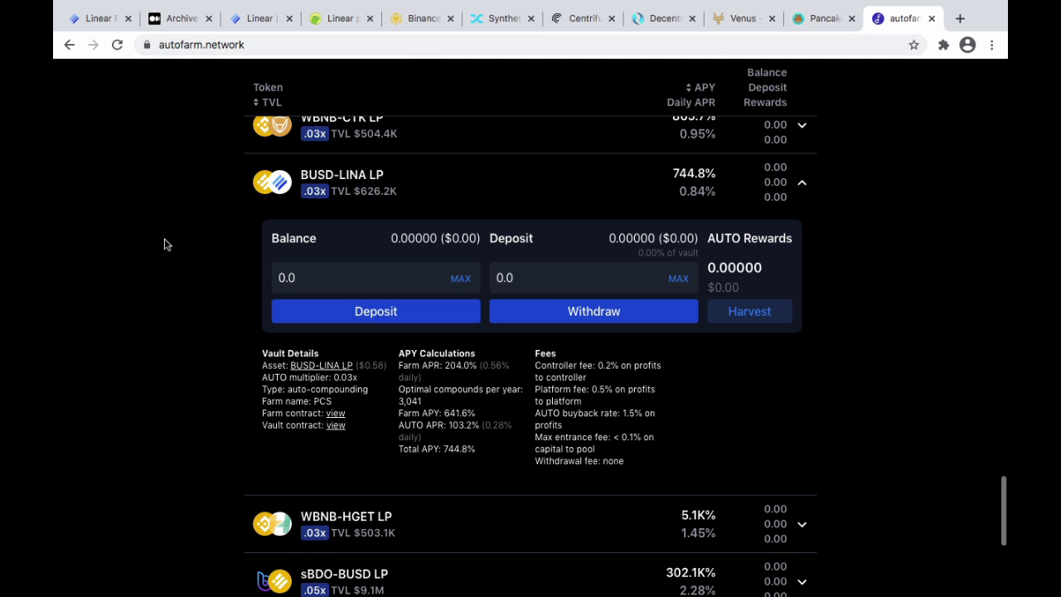
{"action": "scroll", "coordinate": [166, 245], "scroll_direction": "up", "scroll_amount": 1}
{"action": "scroll", "coordinate": [165, 244], "scroll_direction": "up", "scroll_amount": 20}
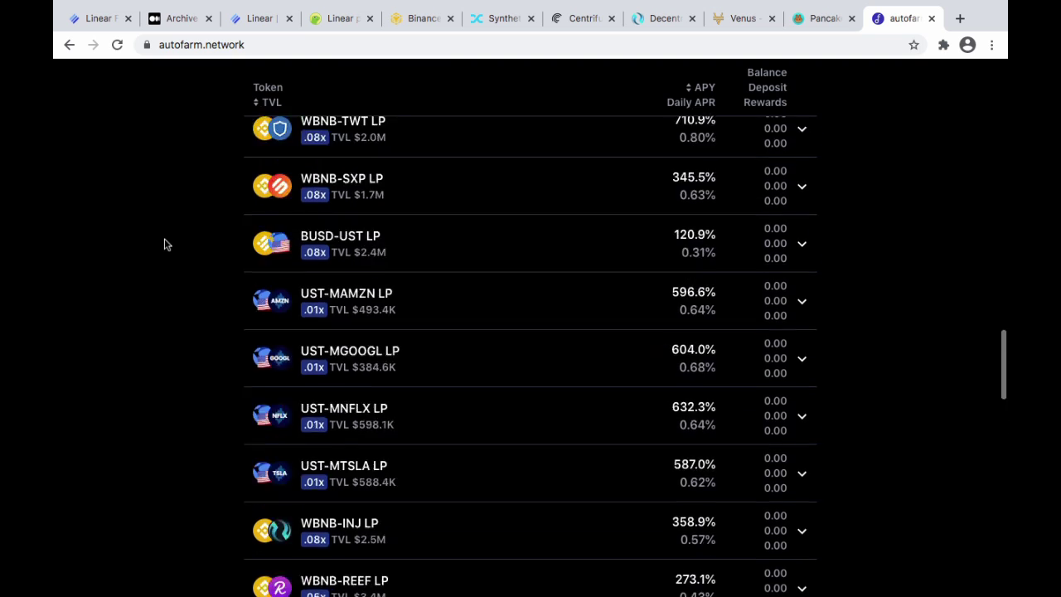
{"action": "scroll", "coordinate": [164, 244], "scroll_direction": "up", "scroll_amount": 2}
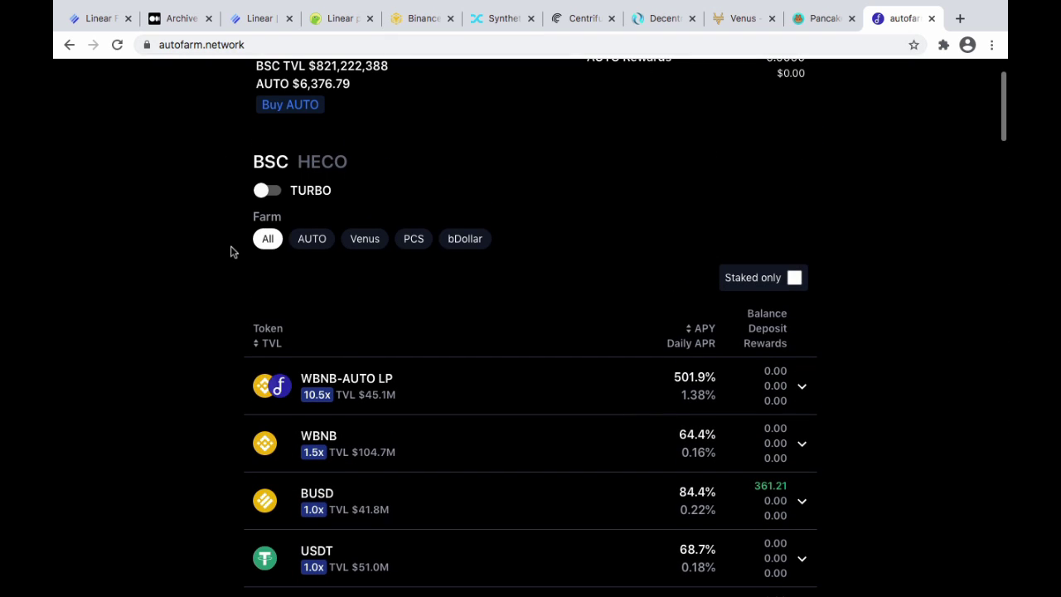
{"action": "scroll", "coordinate": [231, 252], "scroll_direction": "down", "scroll_amount": 20}
{"action": "scroll", "coordinate": [231, 252], "scroll_direction": "down", "scroll_amount": 4}
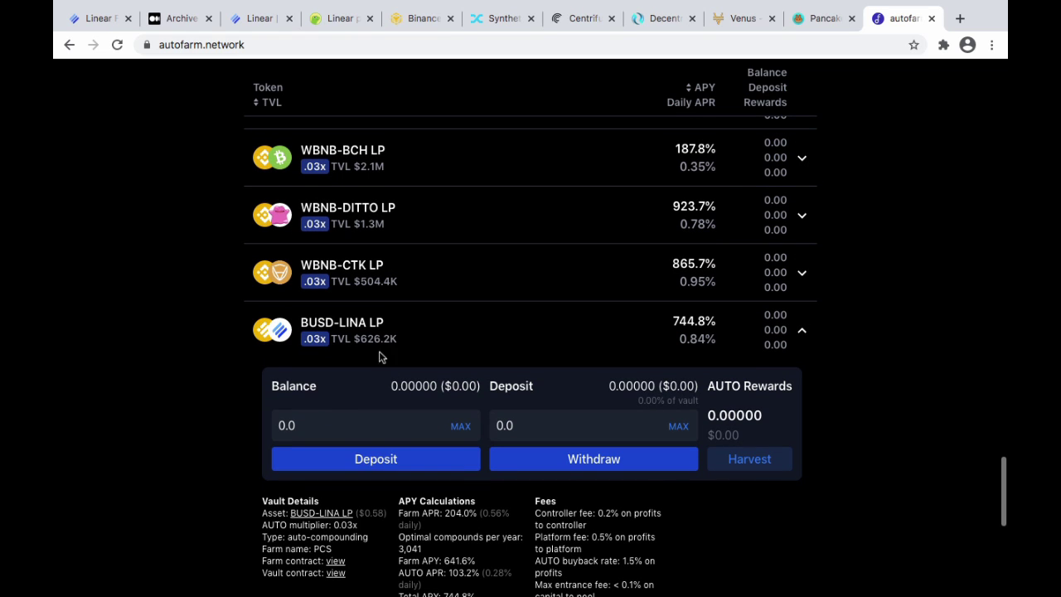
Step: Open the BUSD-LINA LP asset link from the vault details, and try to add liquidity in the existing PancakeSwap session
{"action": "left_click", "coordinate": [315, 512]}
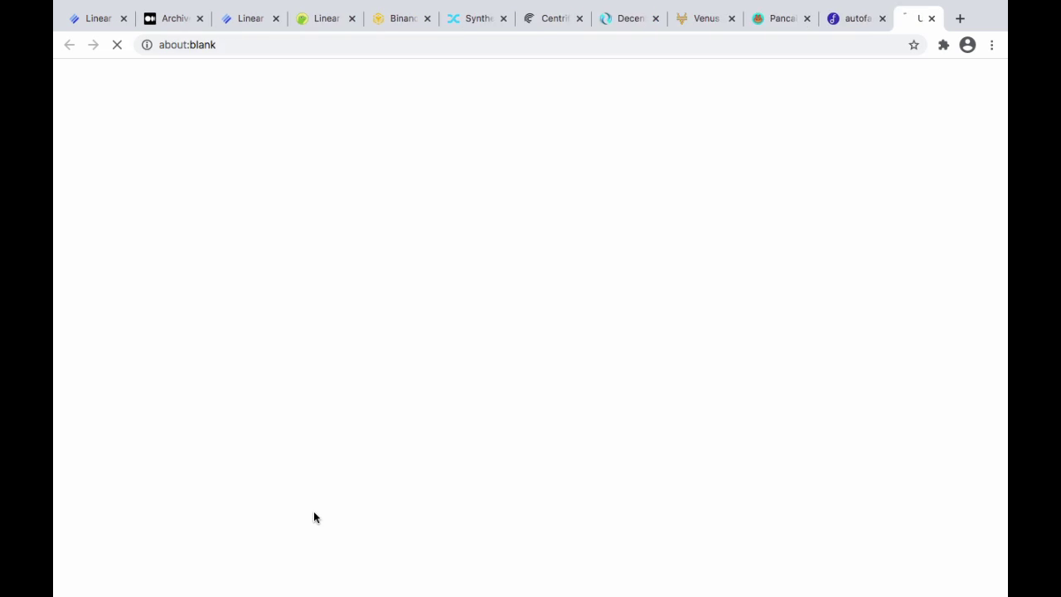
{"action": "left_click", "coordinate": [760, 17]}
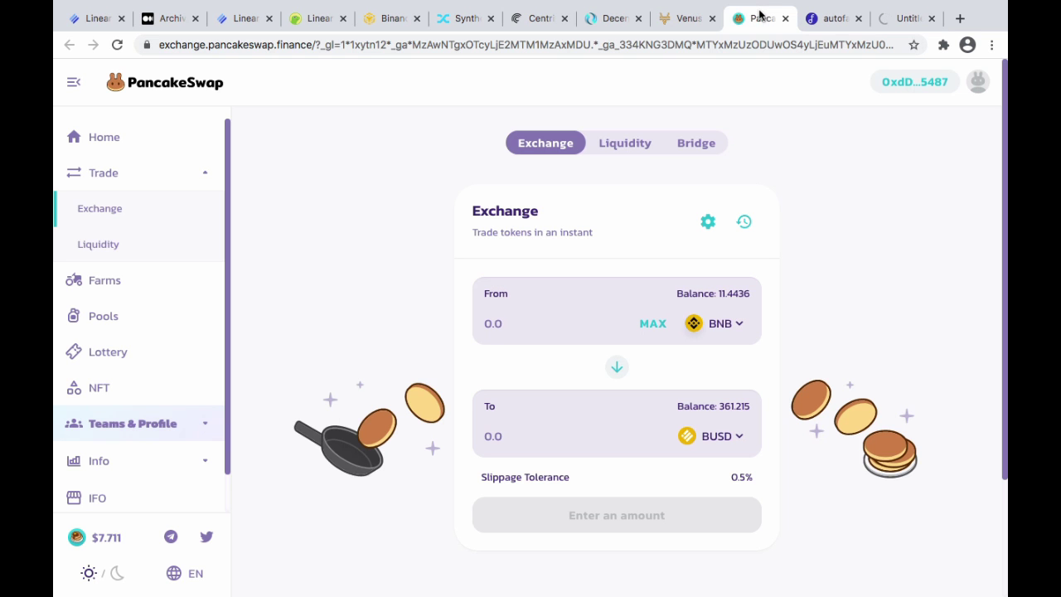
{"action": "left_click", "coordinate": [612, 150]}
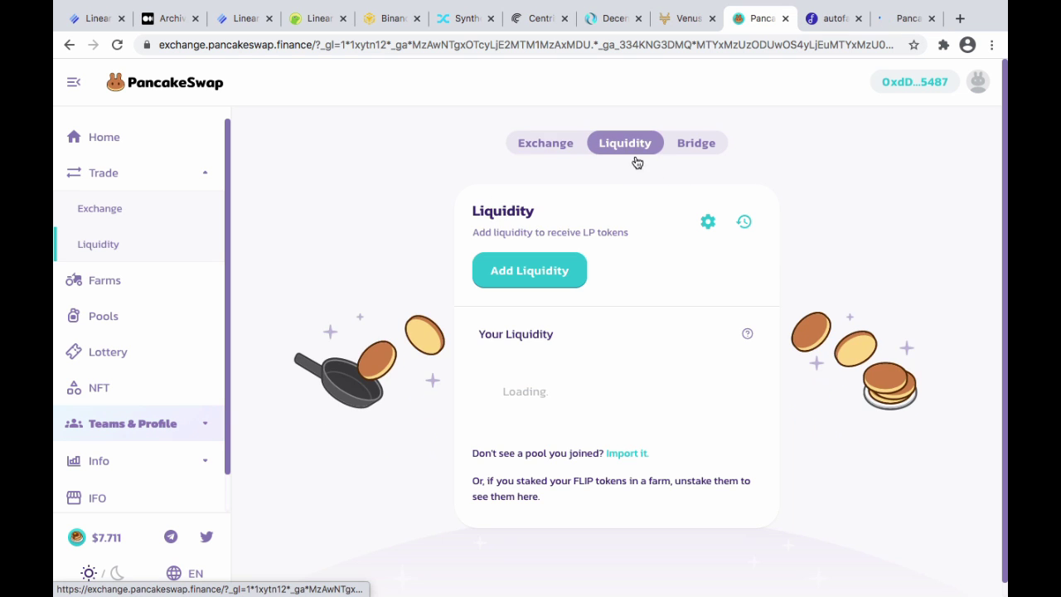
{"action": "left_click", "coordinate": [535, 276]}
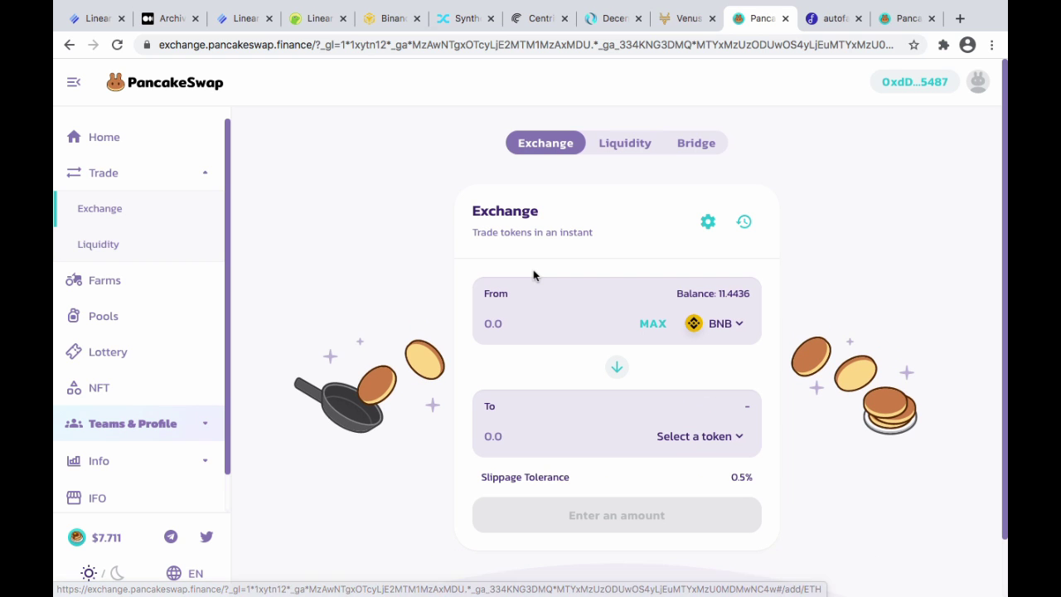
Step: Log the wallet out of PancakeSwap, retry adding liquidity without it, and reconnect through MetaMask
{"action": "left_click", "coordinate": [942, 86]}
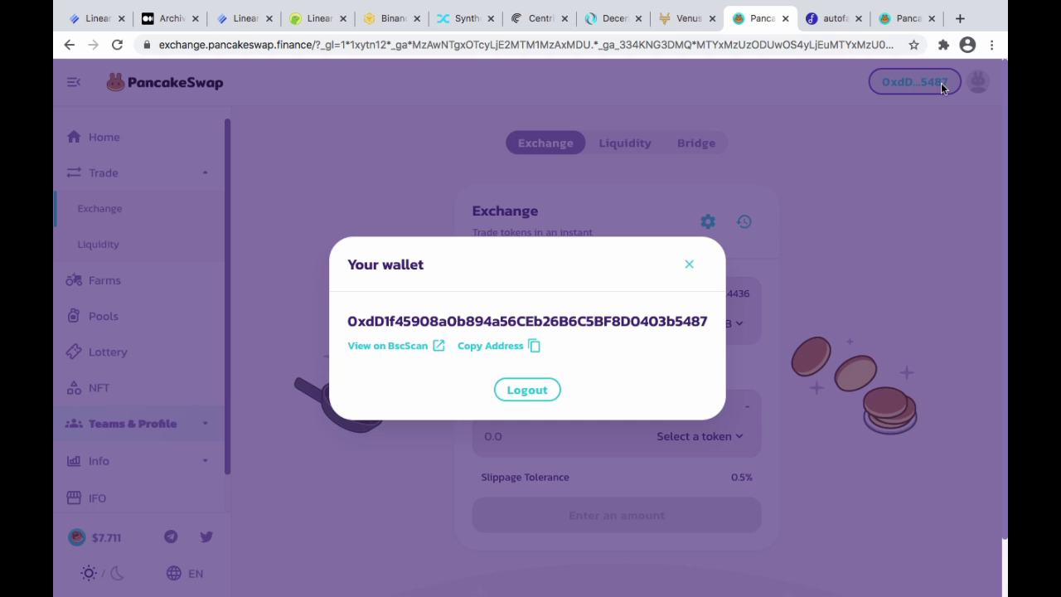
{"action": "left_click", "coordinate": [526, 390]}
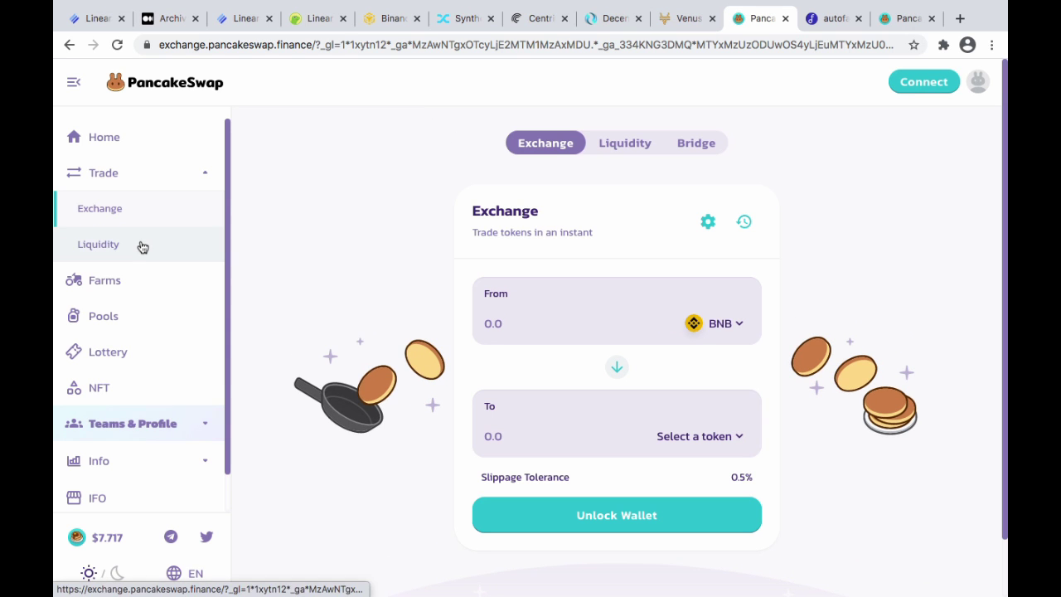
{"action": "left_click", "coordinate": [141, 245]}
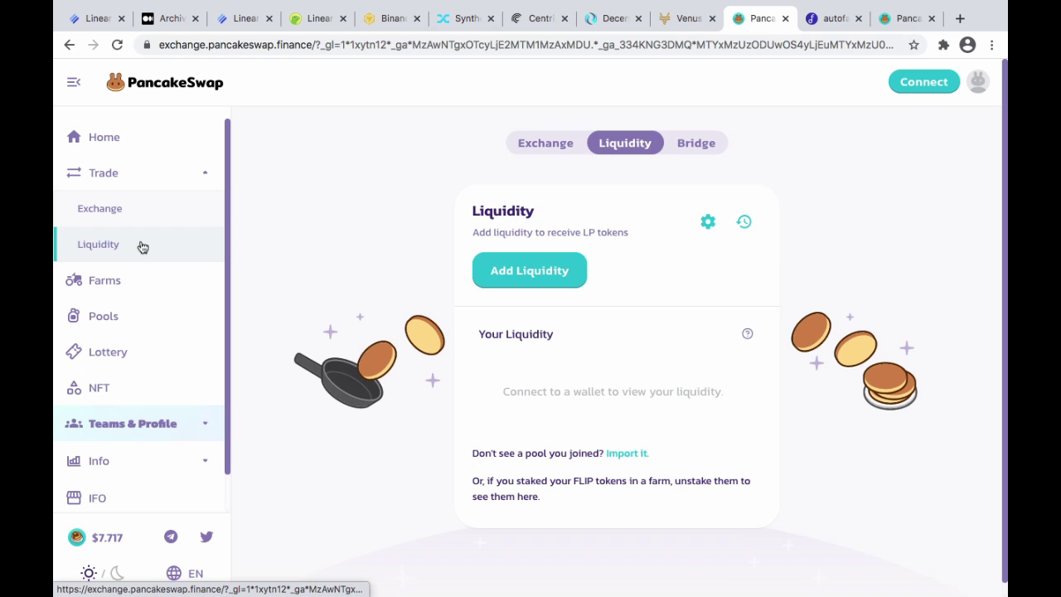
{"action": "left_click", "coordinate": [546, 283]}
{"action": "left_click", "coordinate": [939, 86]}
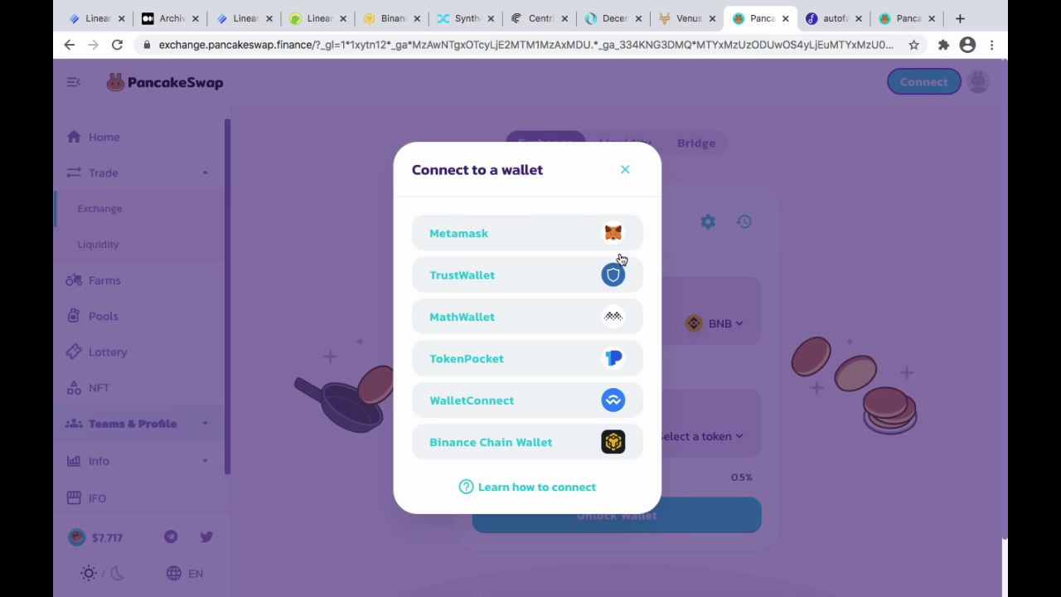
{"action": "left_click", "coordinate": [566, 233]}
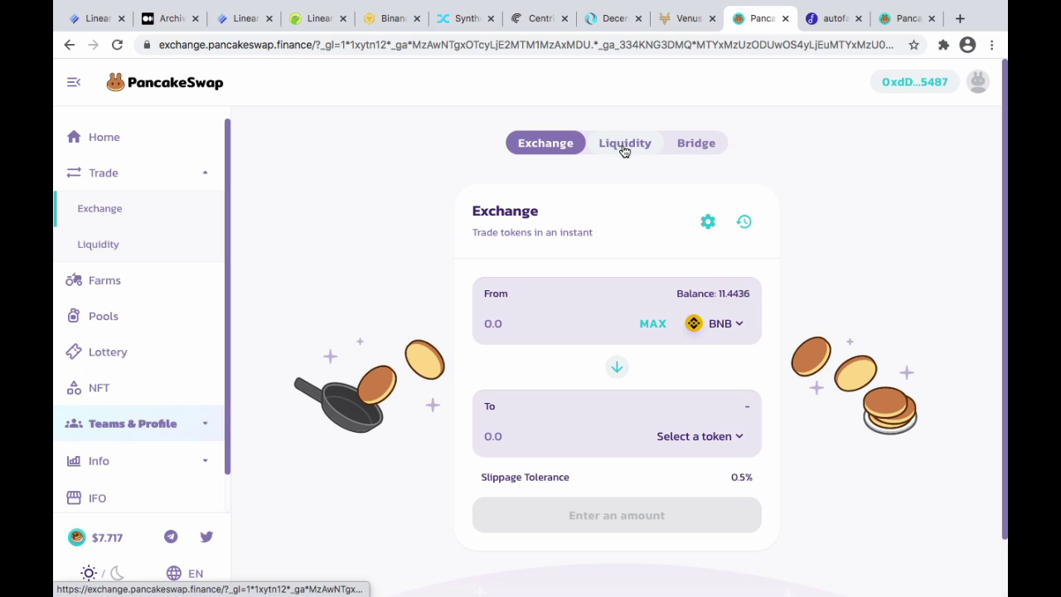
Step: Try to add liquidity with the reconnected wallet, and return to the Your Liquidity overview
{"action": "left_click", "coordinate": [625, 145]}
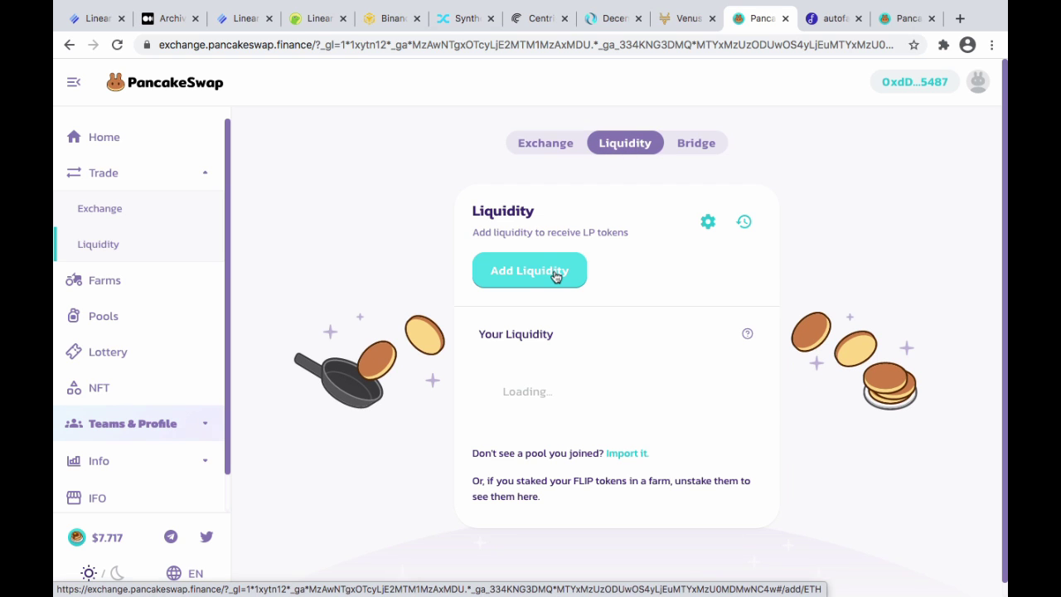
{"action": "left_click", "coordinate": [556, 276]}
{"action": "left_click", "coordinate": [630, 145]}
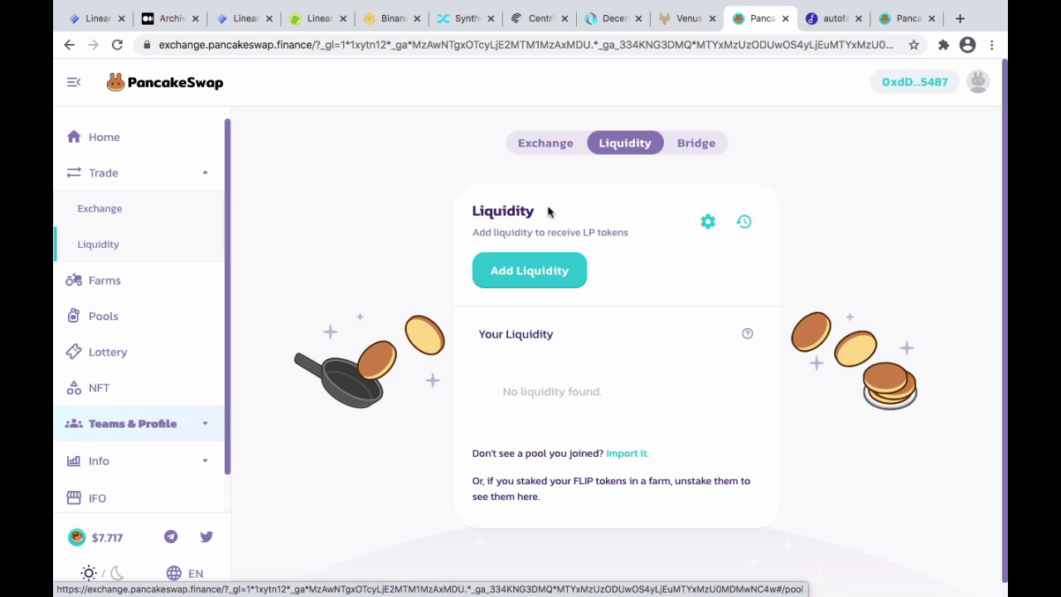
Step: Compare Autofarm's BUSD-LINA LP vault with PancakeSwap's Liquidity page, and go back to the start of Autofarm's vault overview
{"action": "left_click", "coordinate": [832, 22]}
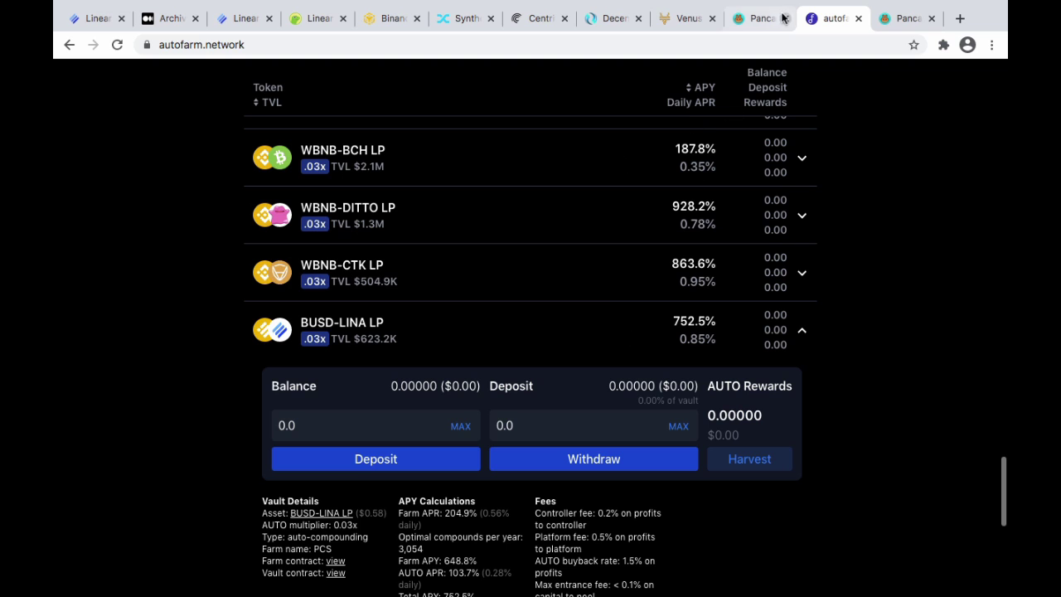
{"action": "left_click", "coordinate": [756, 18]}
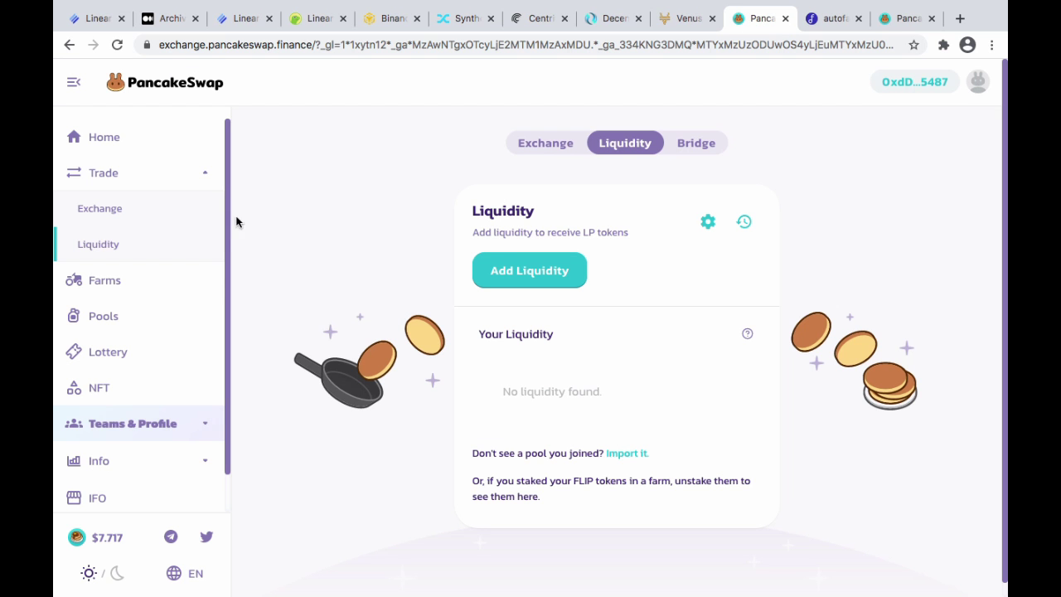
{"action": "left_click", "coordinate": [825, 26]}
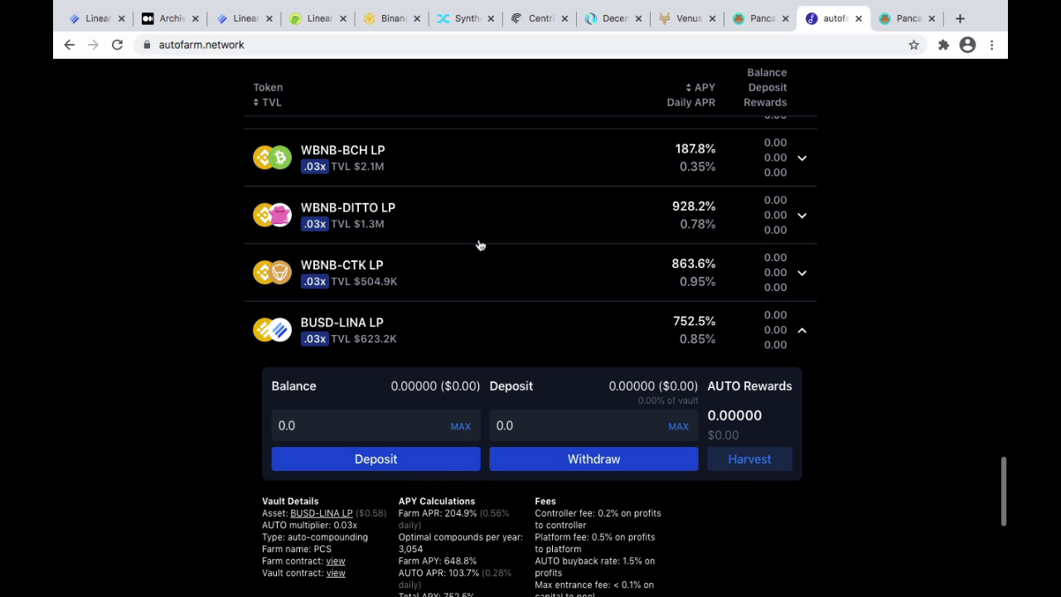
{"action": "scroll", "coordinate": [479, 245], "scroll_direction": "up", "scroll_amount": 20}
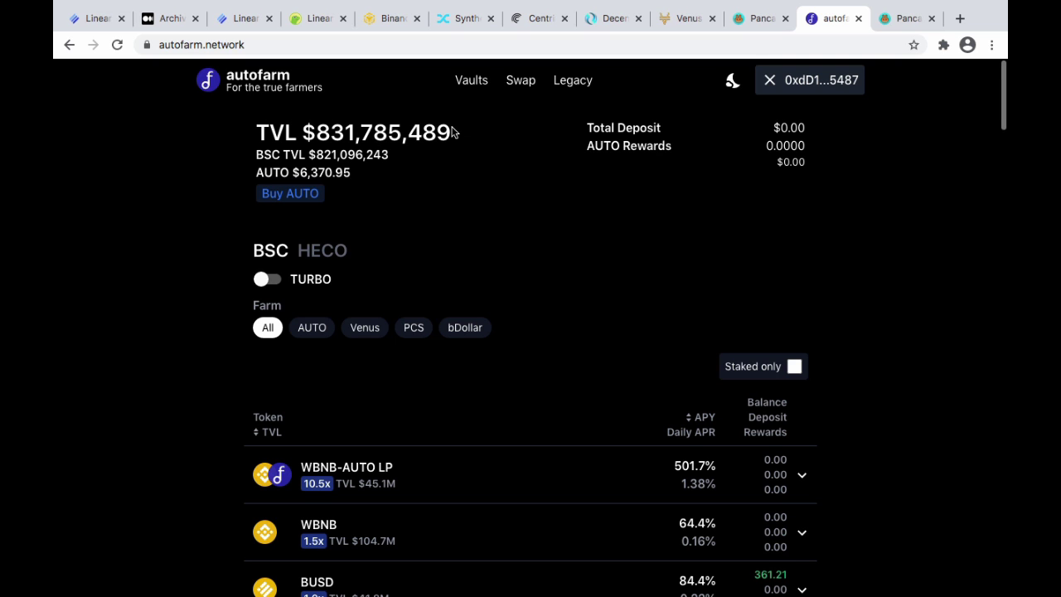
Step: Retry adding liquidity on PancakeSwap twice, checking Autofarm's vault overview between the attempts
{"action": "left_click", "coordinate": [759, 20]}
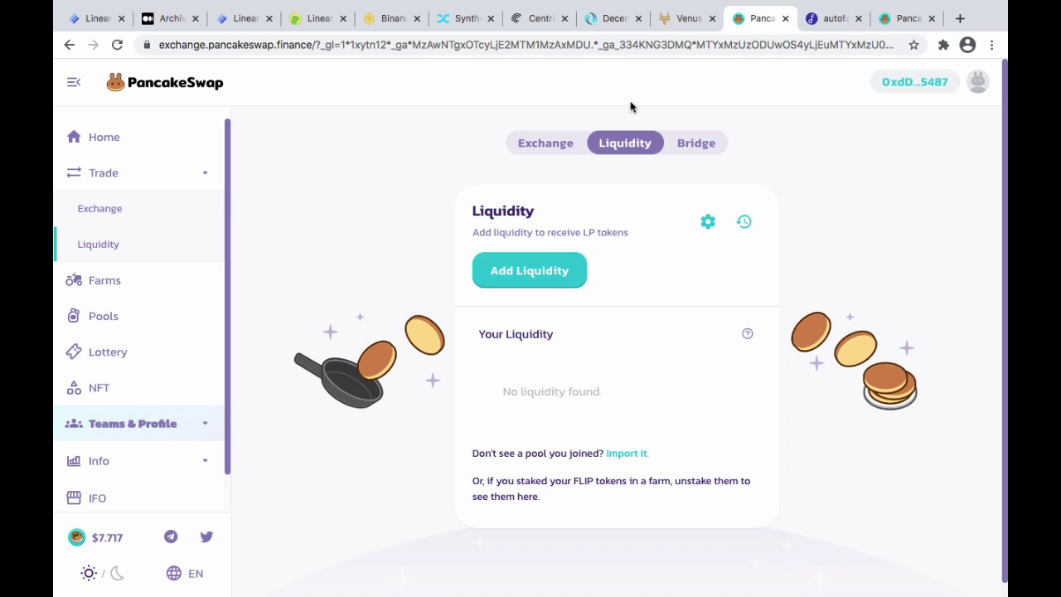
{"action": "left_click", "coordinate": [554, 271]}
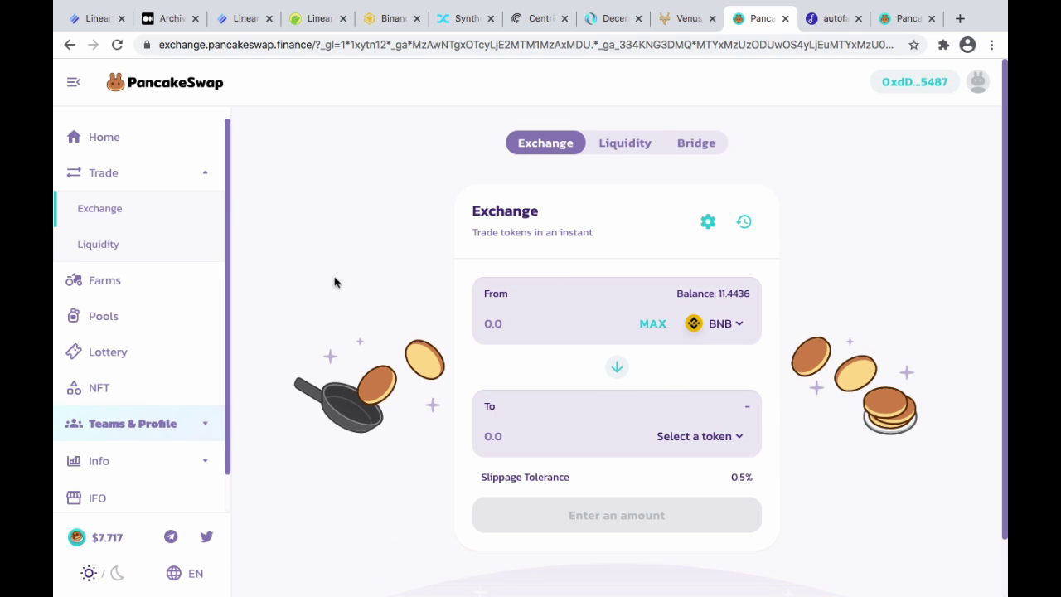
{"action": "left_click", "coordinate": [834, 18]}
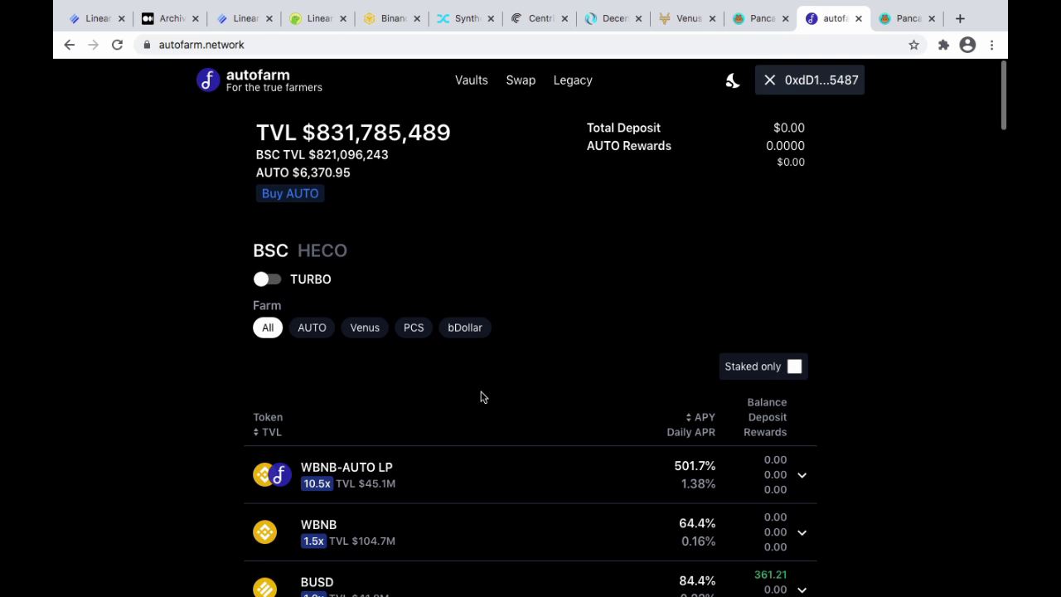
{"action": "left_click", "coordinate": [756, 20]}
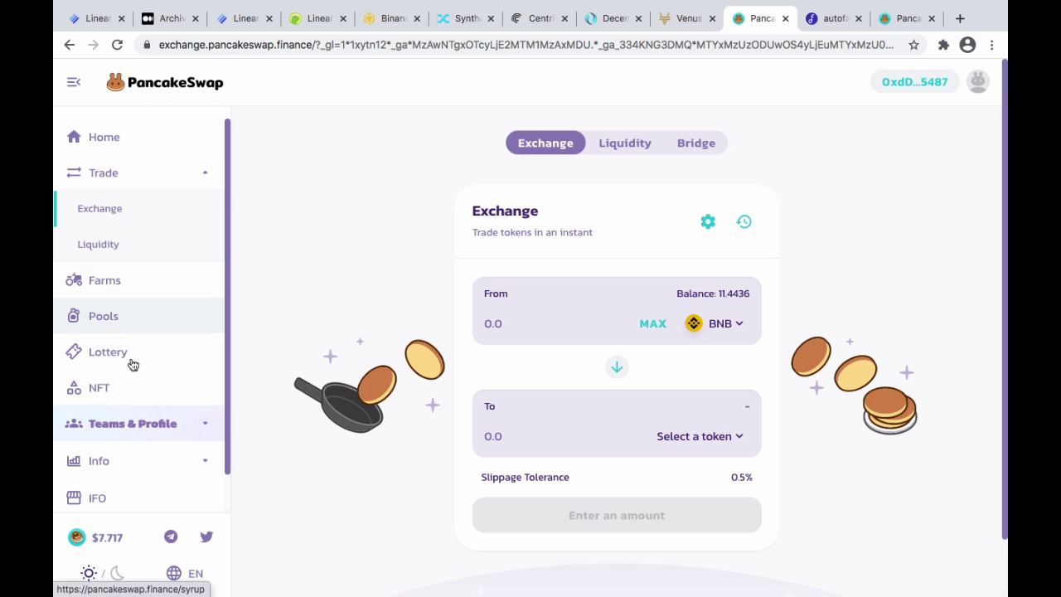
{"action": "left_click", "coordinate": [632, 151]}
{"action": "left_click", "coordinate": [545, 273]}
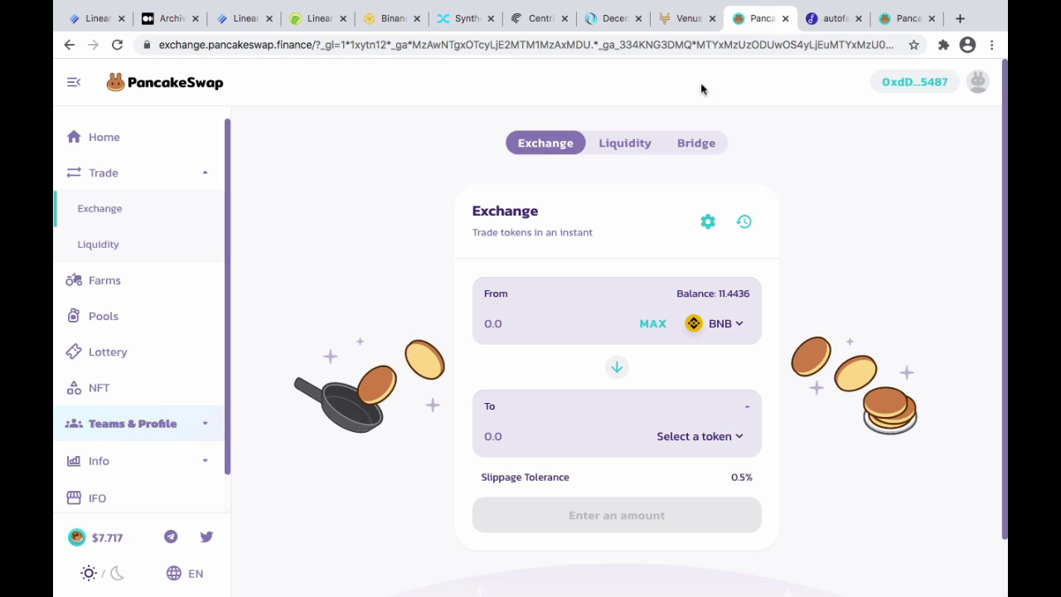
Step: Look briefly at the Venus home page, return to PancakeSwap, and make another attempt at adding liquidity
{"action": "left_click", "coordinate": [690, 19]}
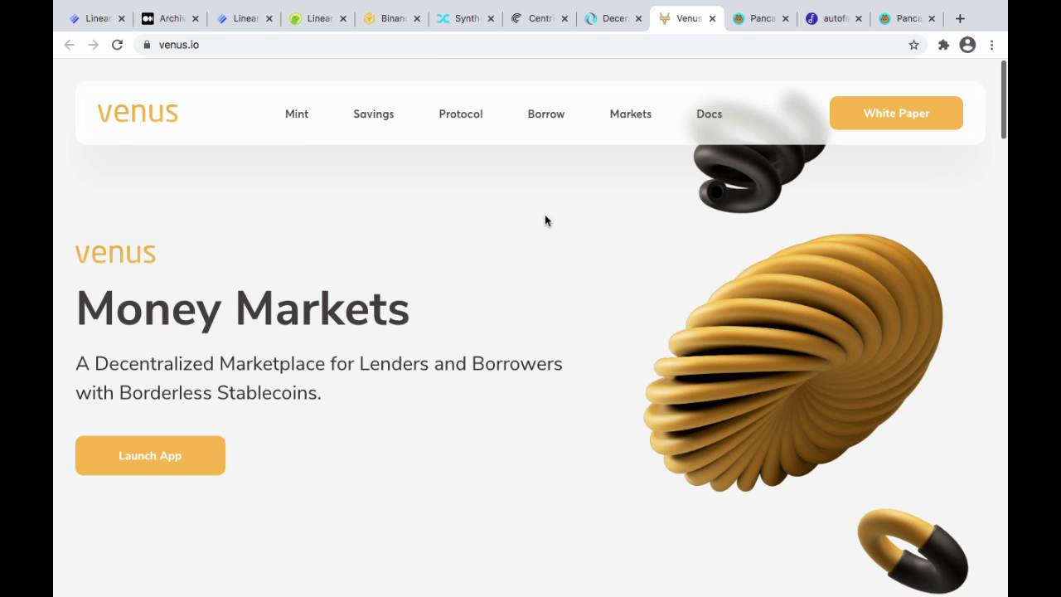
{"action": "left_click", "coordinate": [768, 23]}
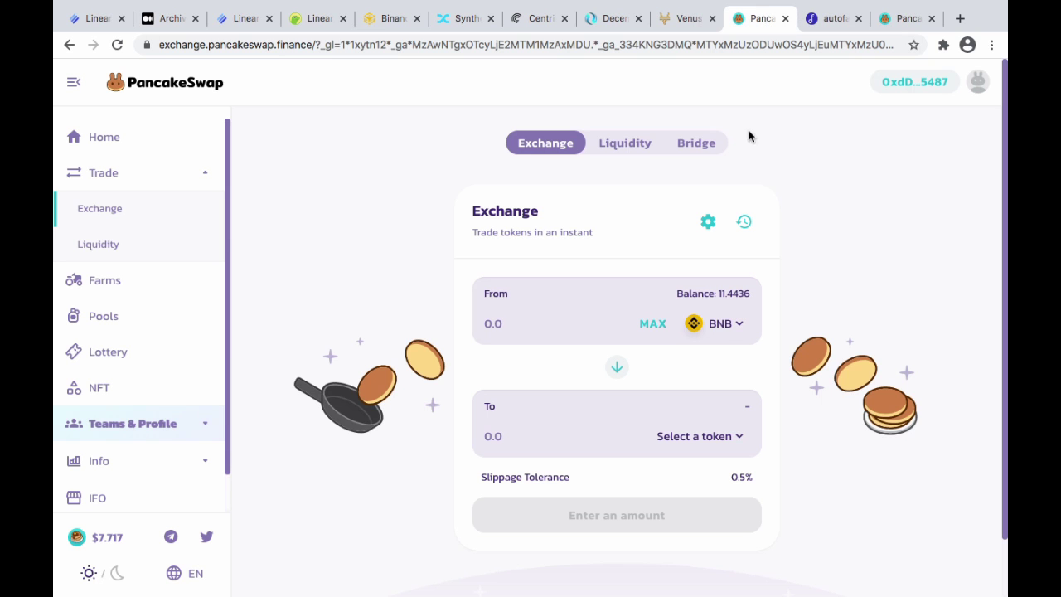
{"action": "left_click", "coordinate": [628, 143]}
{"action": "left_click", "coordinate": [546, 142]}
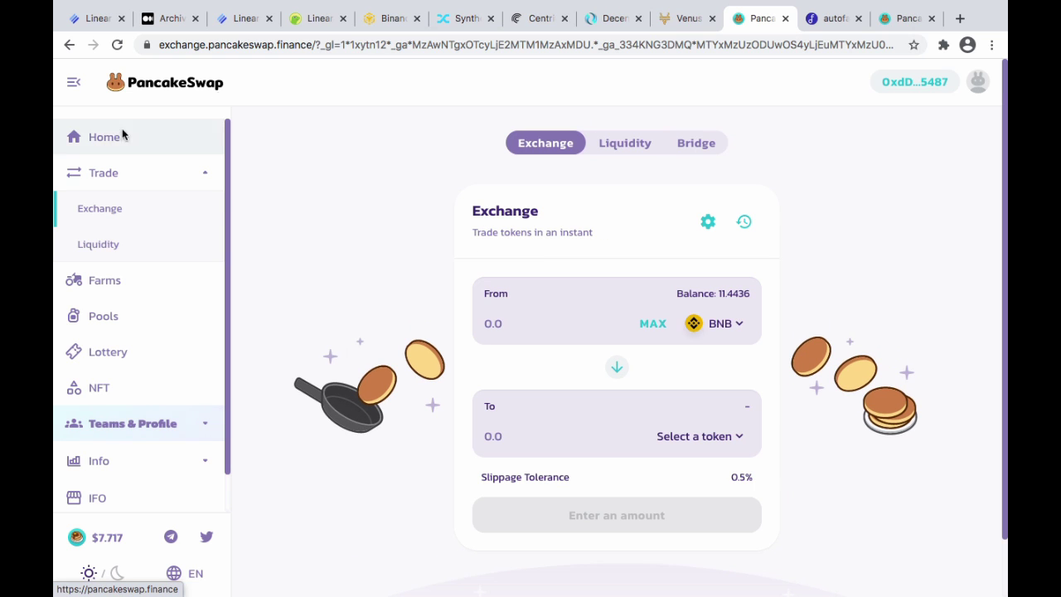
{"action": "left_click", "coordinate": [629, 142]}
{"action": "left_click", "coordinate": [527, 271]}
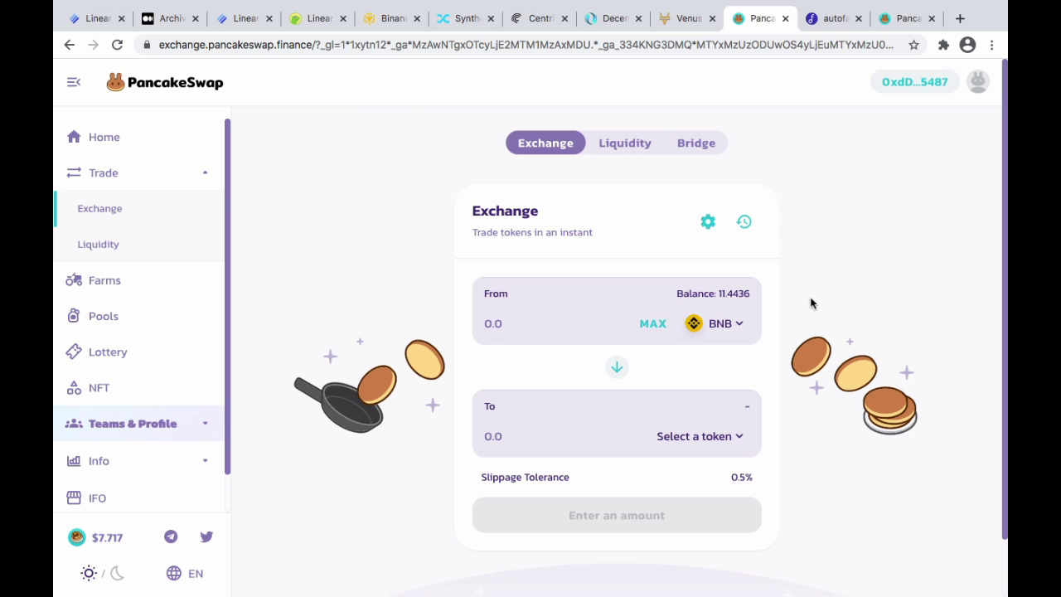
Step: Open PancakeSwap's Pools page
{"action": "left_click", "coordinate": [116, 318]}
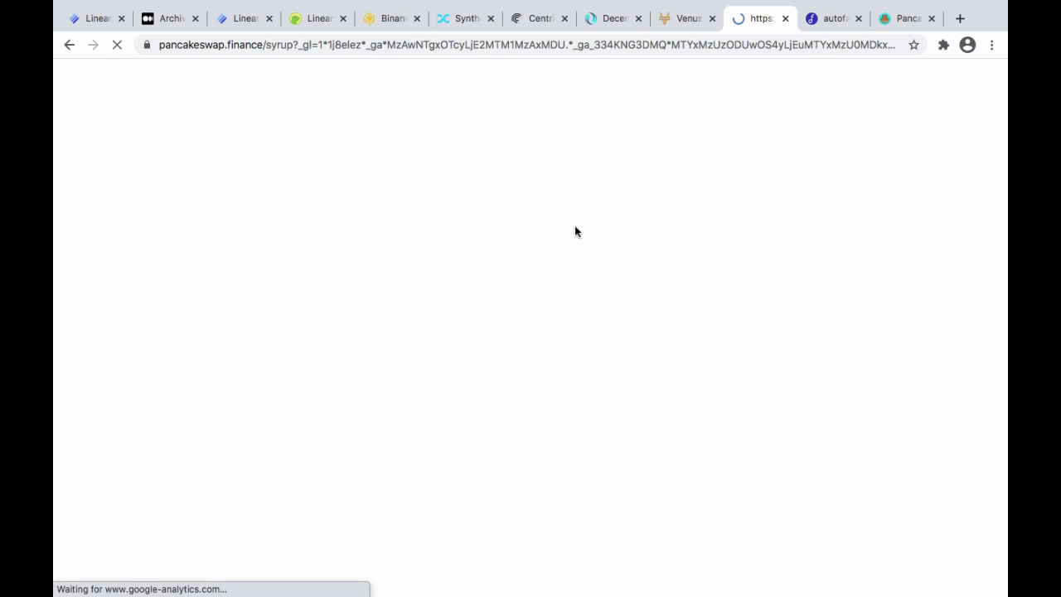